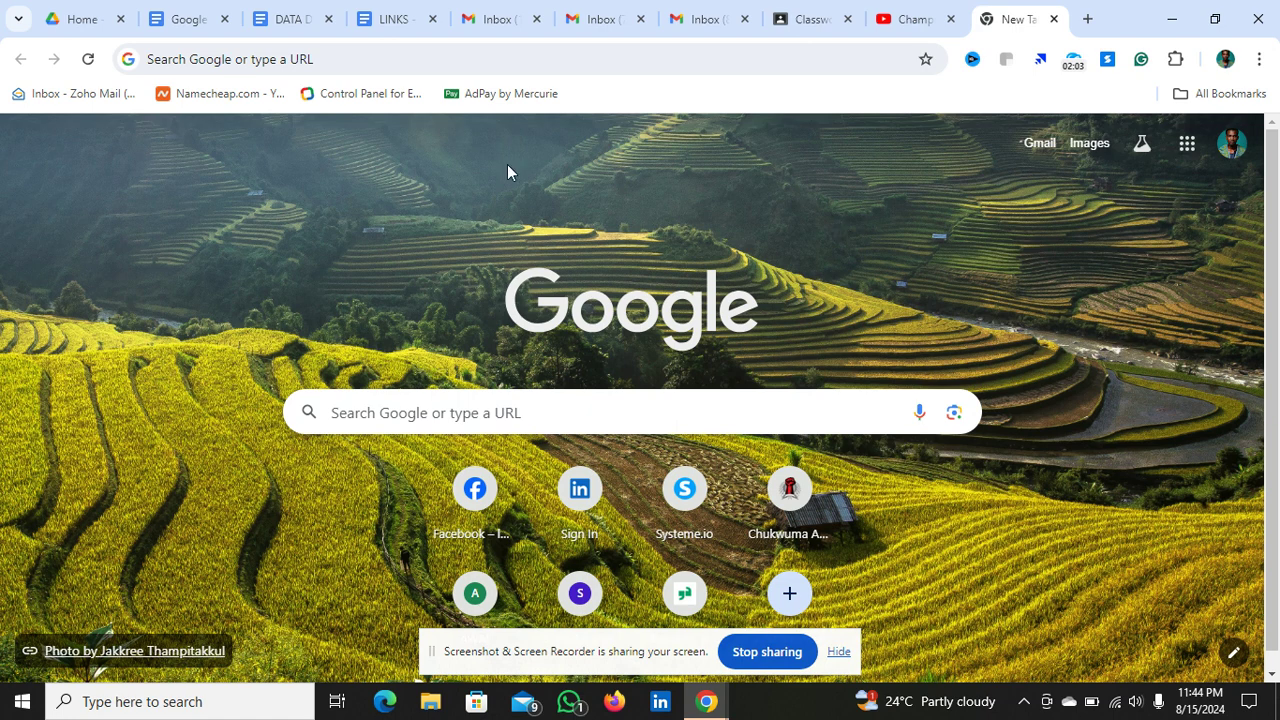
Open ads.google.com and sign in to the Google Ads account
left_click(345, 61)
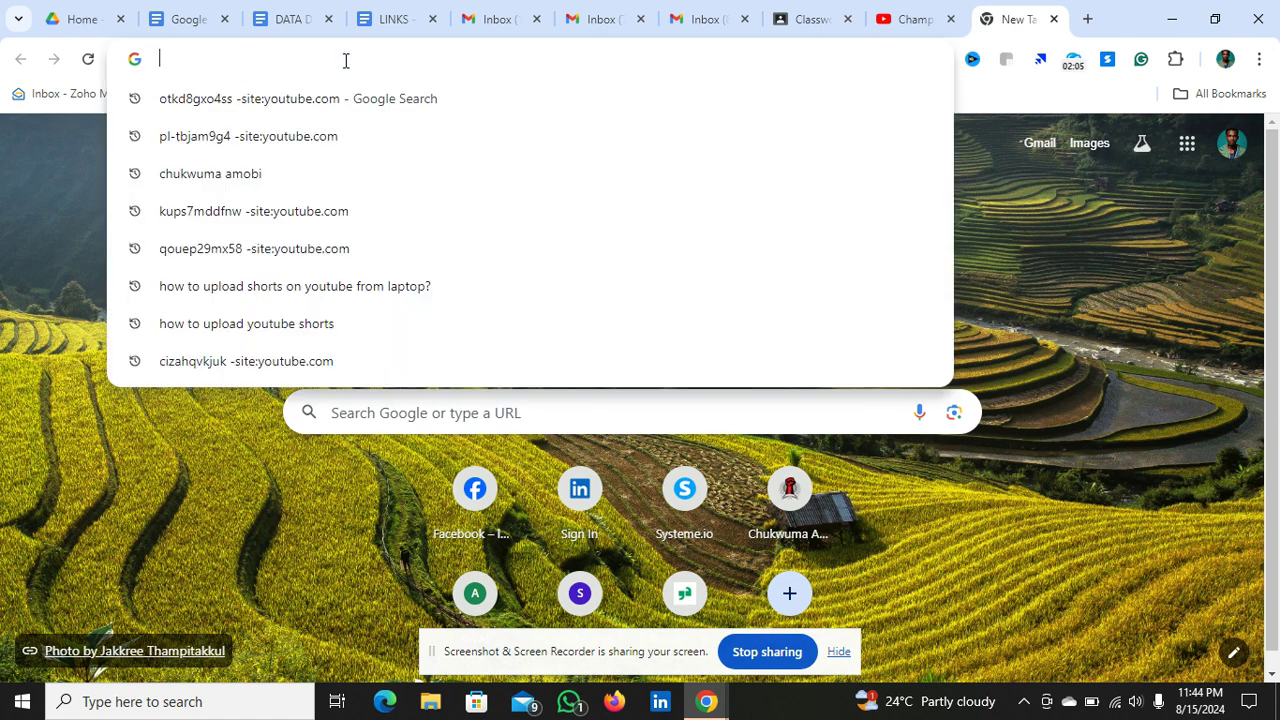
type("ad")
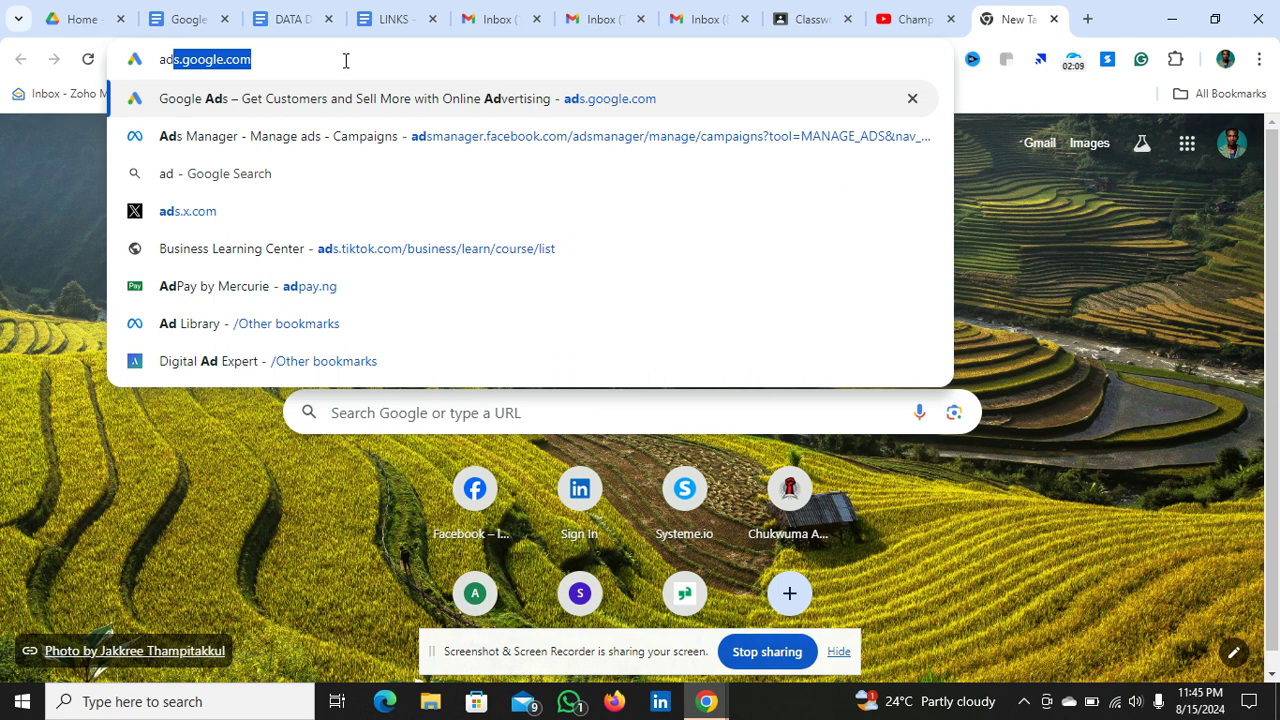
type("s.goog")
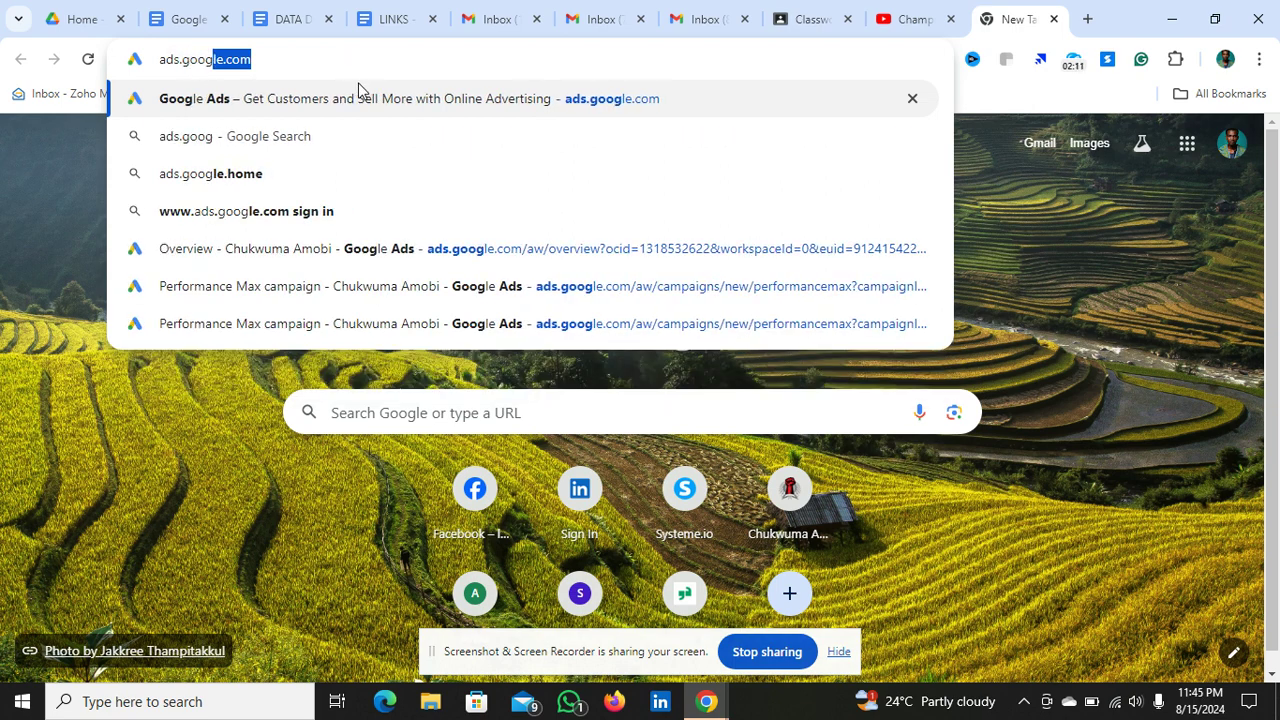
type("le.com")
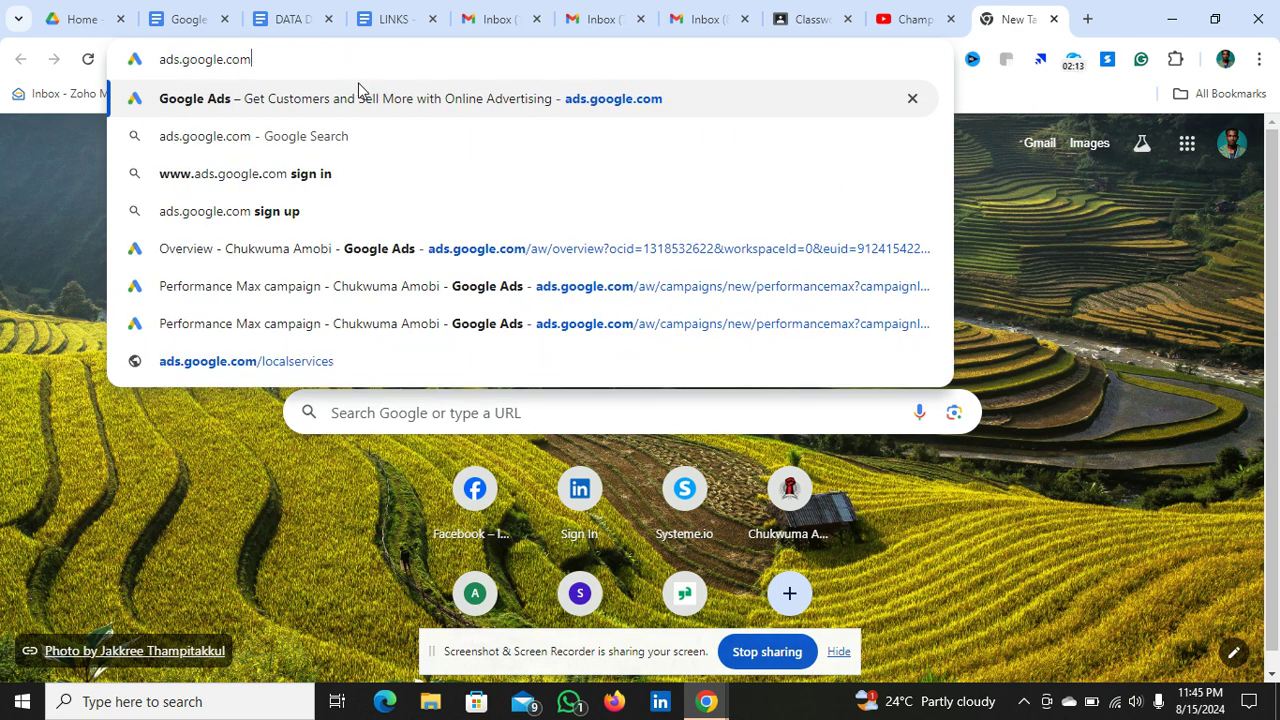
key("Return")
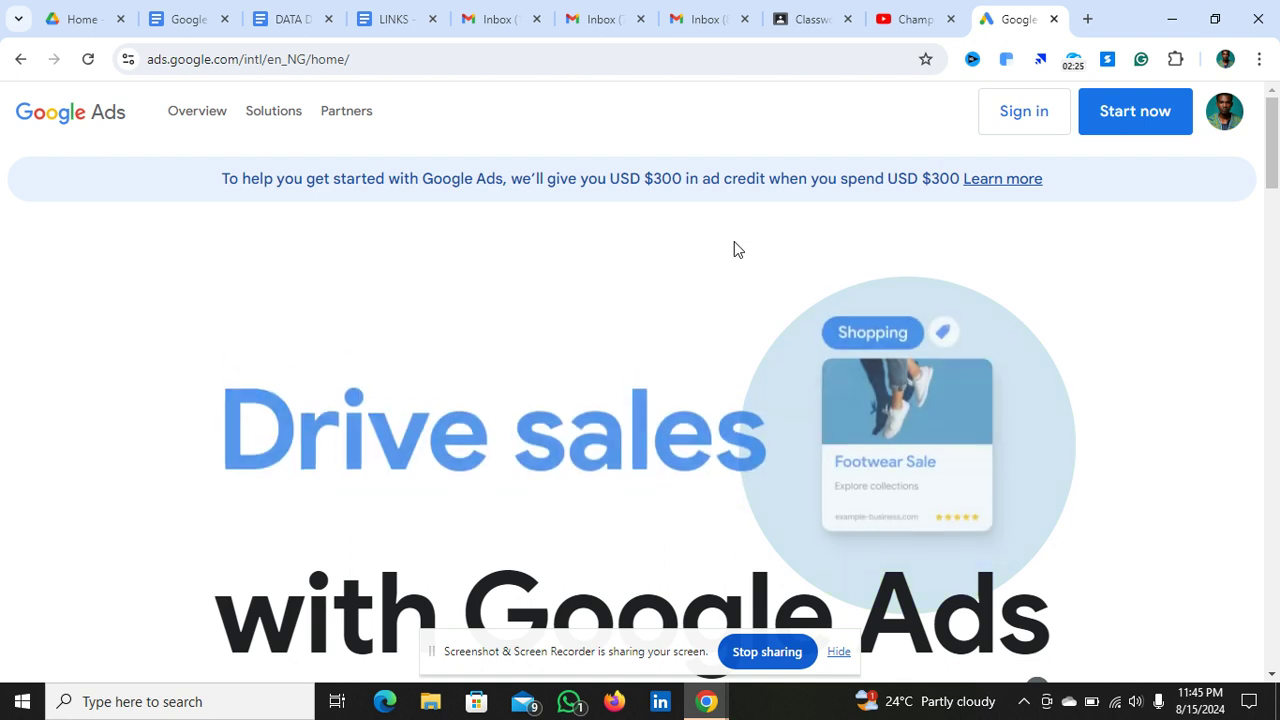
left_click(1022, 111)
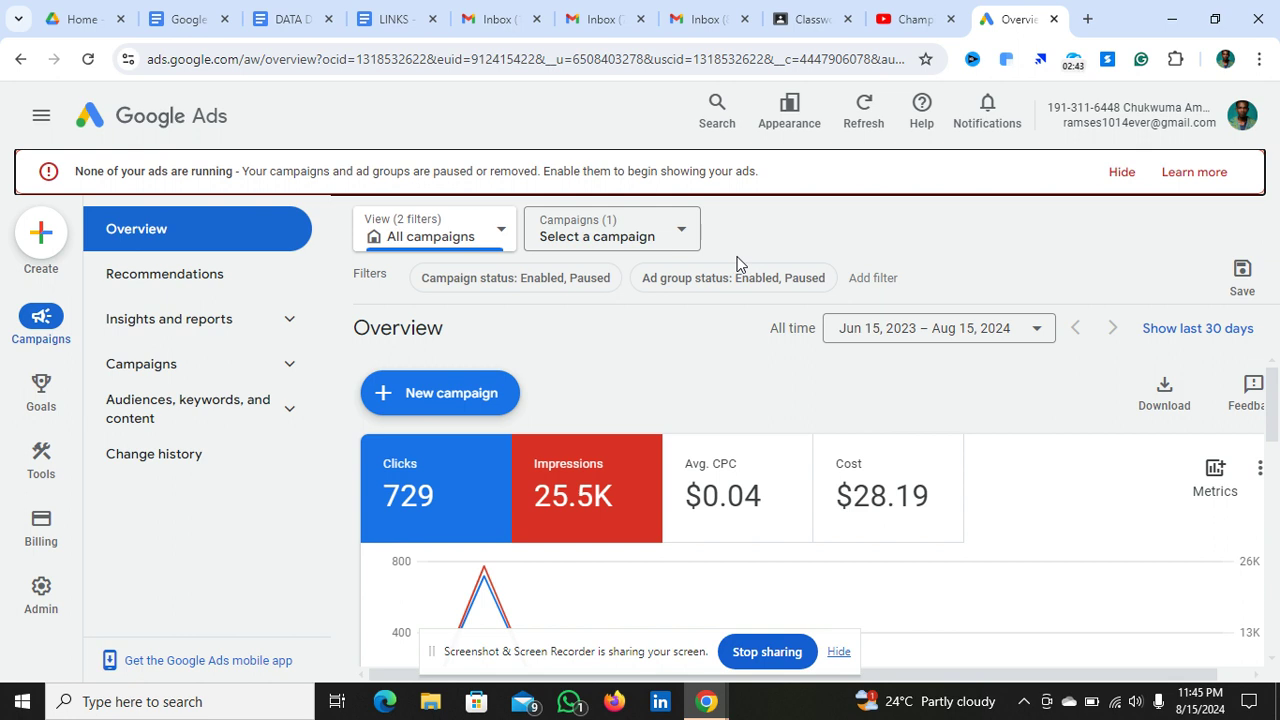
Hide the notice about ads not running and start a new campaign with the Leads objective
left_click(1122, 173)
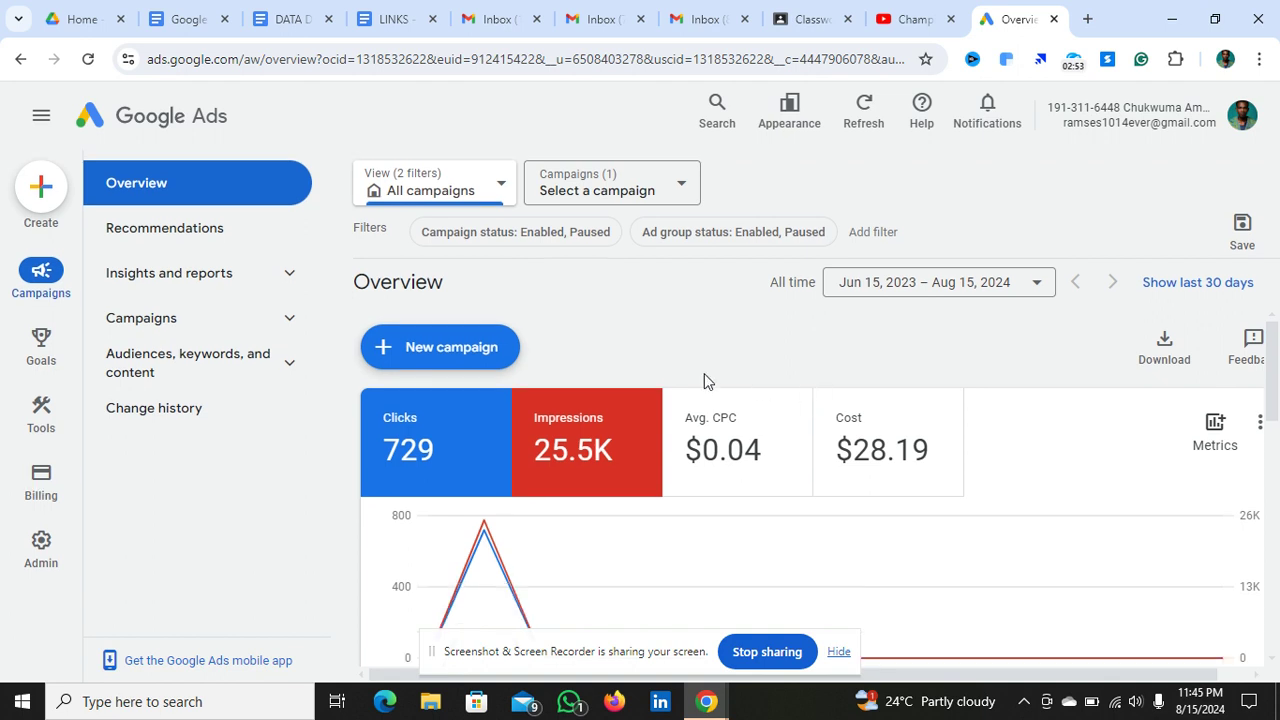
left_click(492, 348)
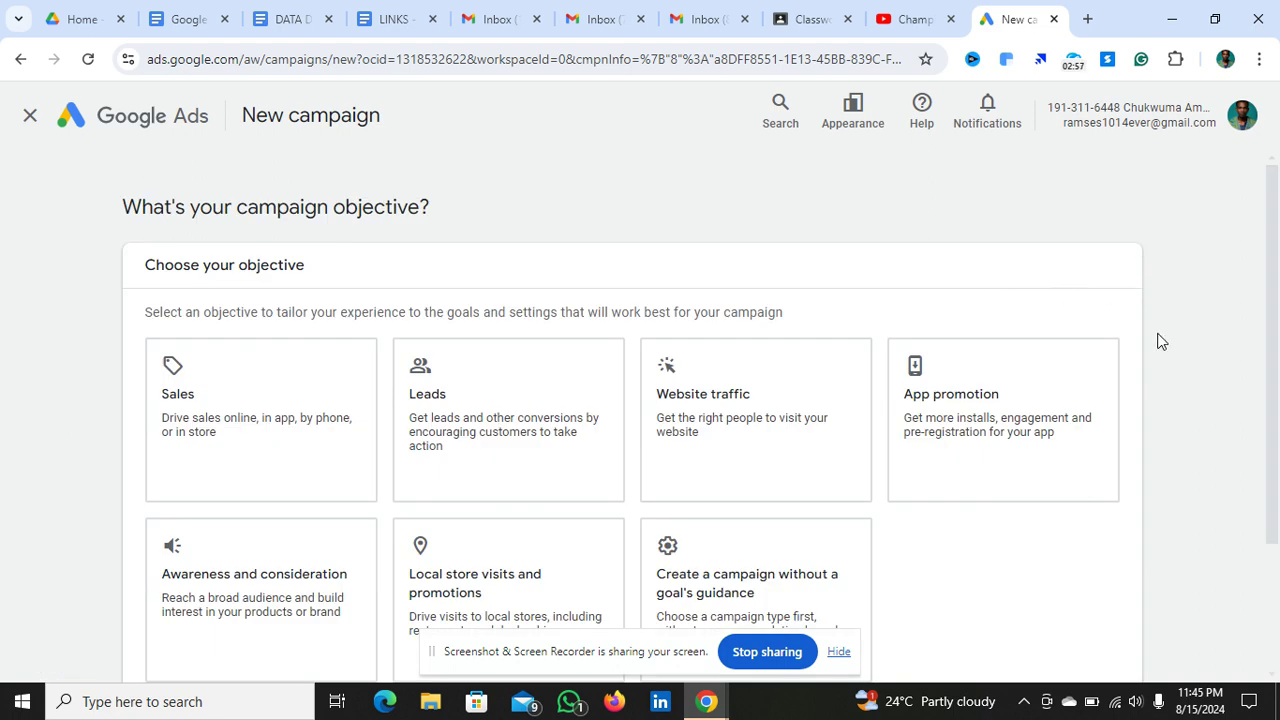
scroll(1160, 342, "down", 3)
scroll(1156, 351, "up", 1)
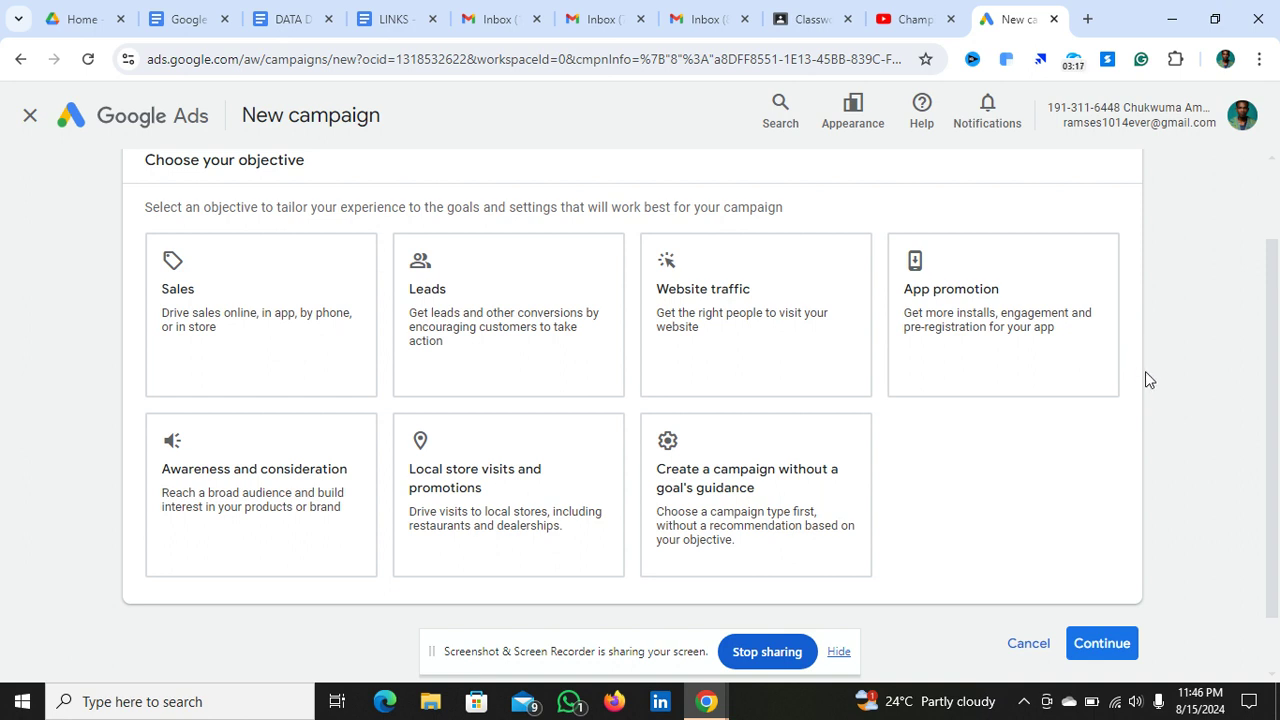
scroll(1147, 373, "down", 1)
scroll(1147, 373, "up", 2)
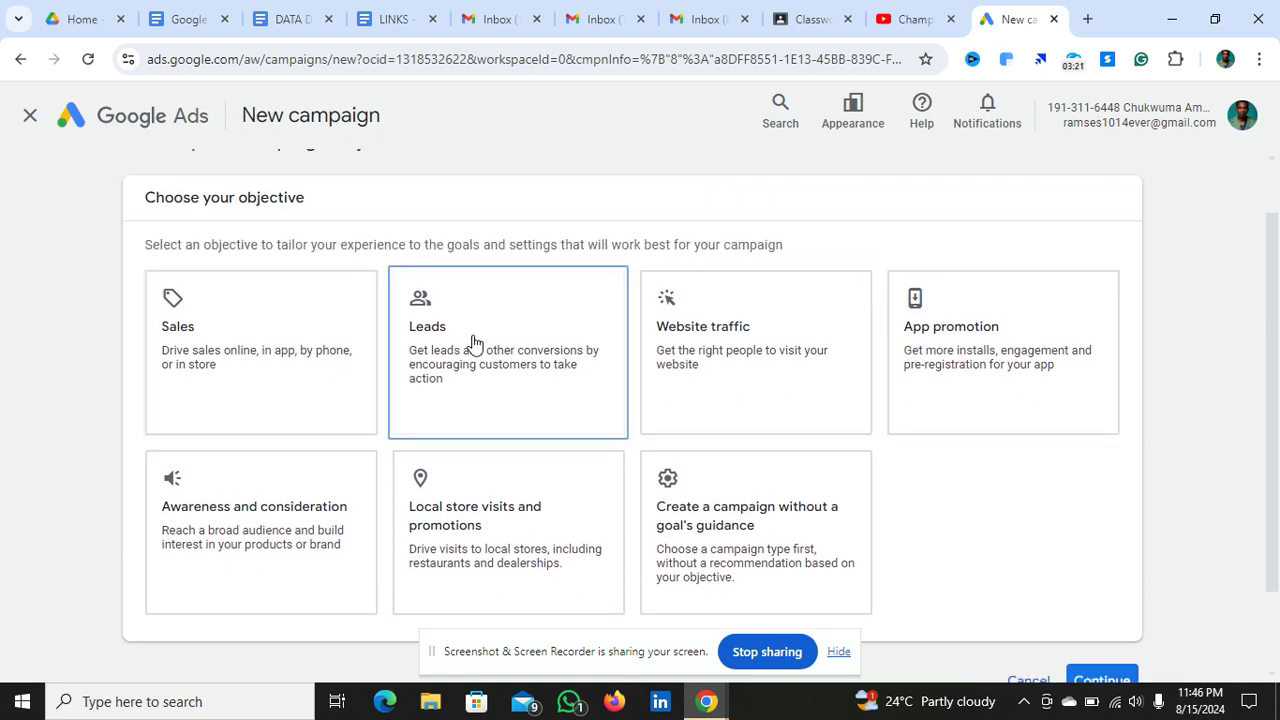
left_click(549, 325)
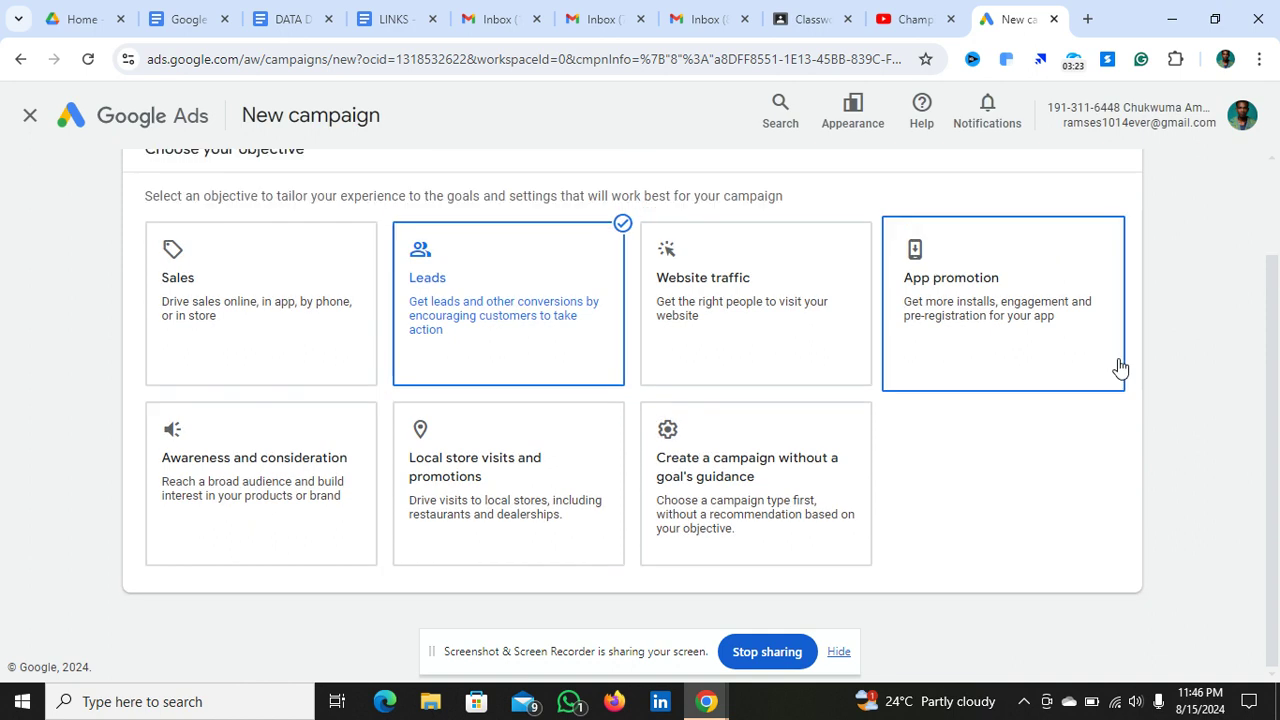
Accept the account-default conversion goals for Leads and continue to the campaign type selection
scroll(1164, 441, "down", 4)
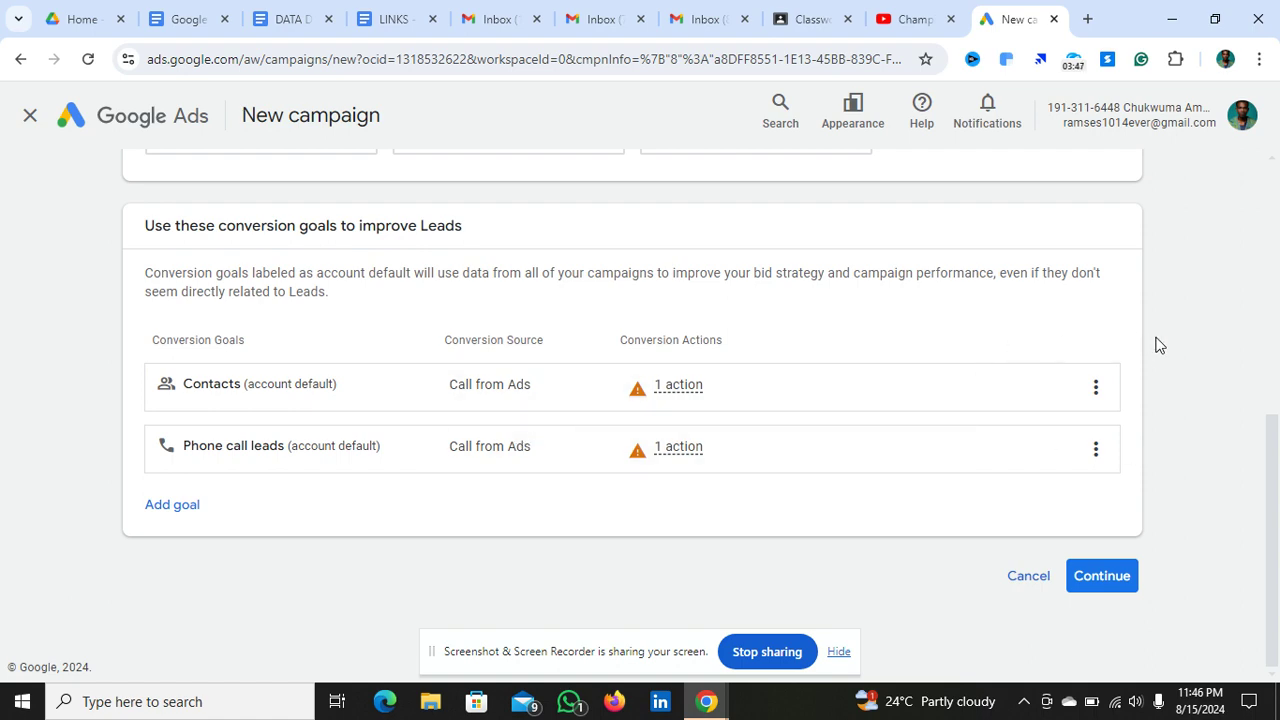
scroll(1158, 344, "up", 5)
scroll(1158, 344, "down", 5)
left_click(1101, 576)
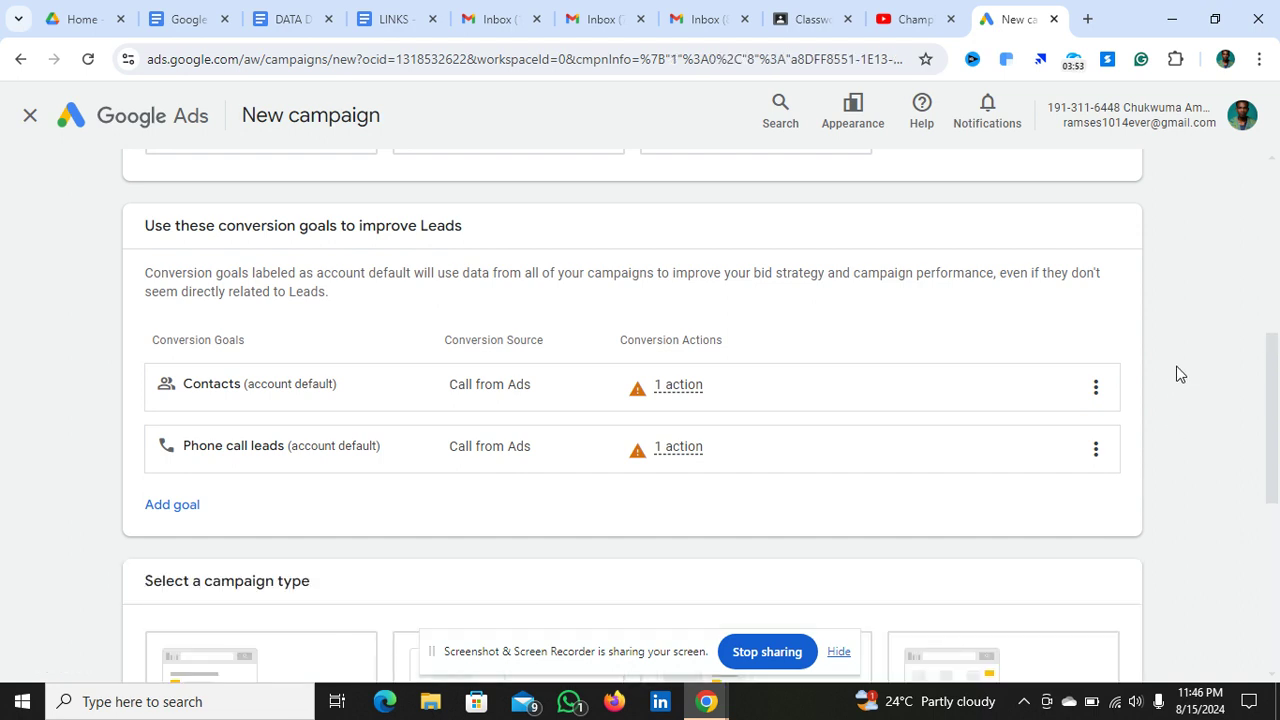
Choose Performance Max as the campaign type
scroll(1180, 374, "down", 4)
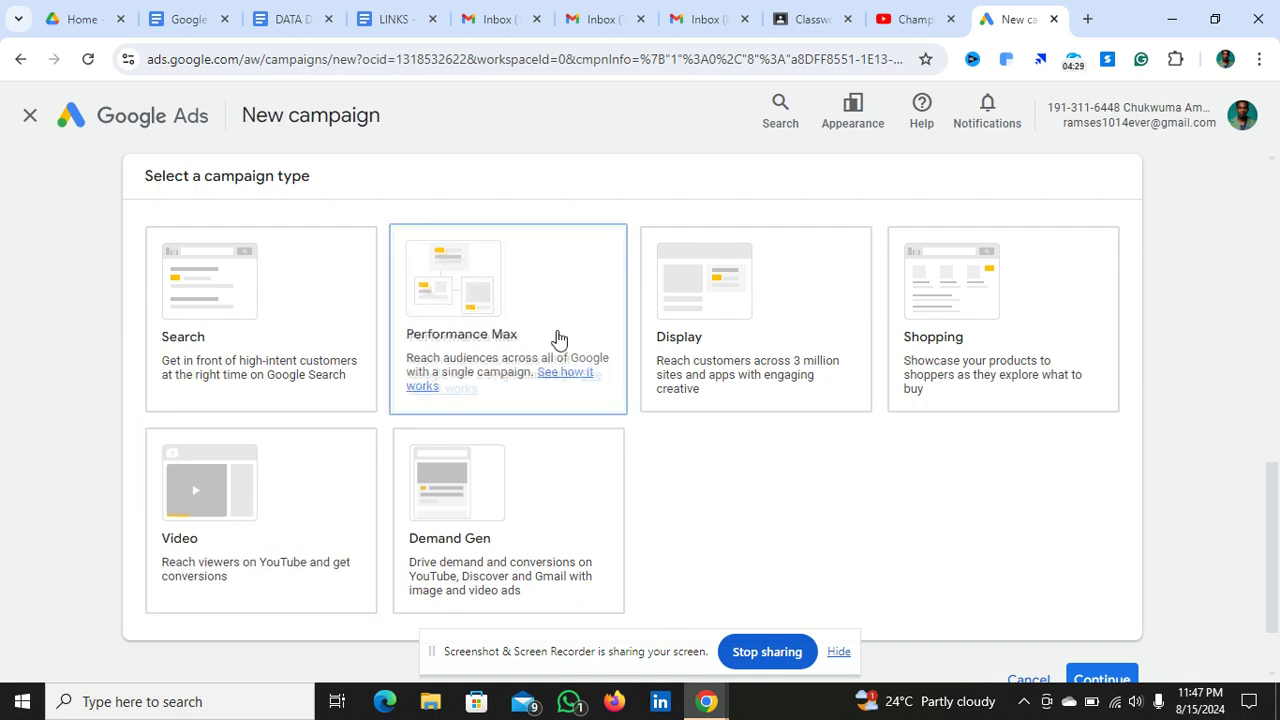
left_click(530, 316)
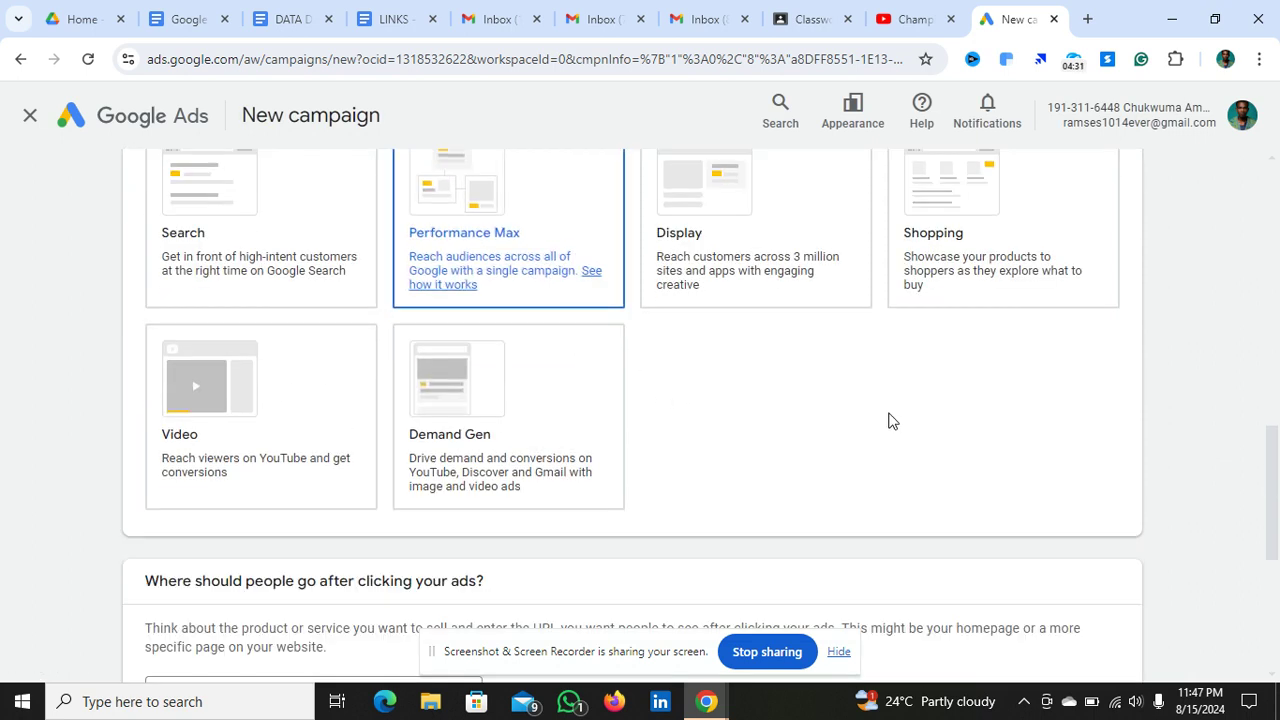
scroll(1172, 450, "down", 3)
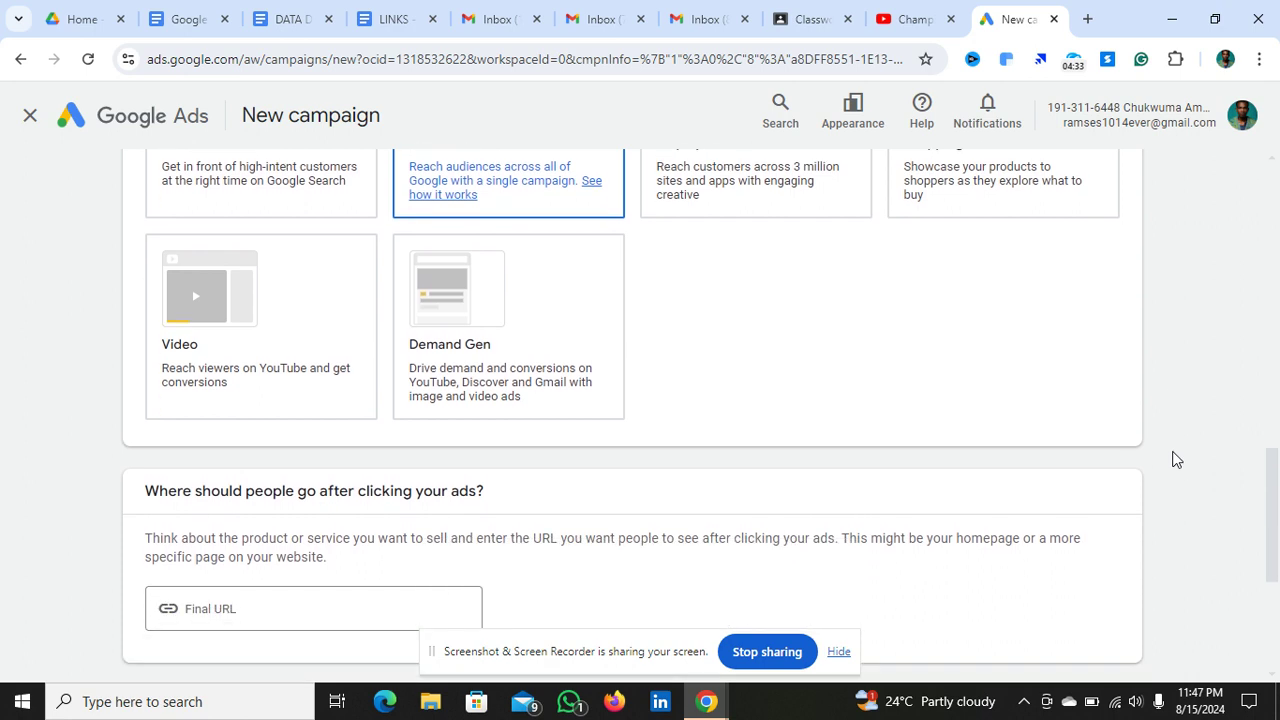
scroll(1172, 457, "up", 2)
scroll(1176, 459, "up", 2)
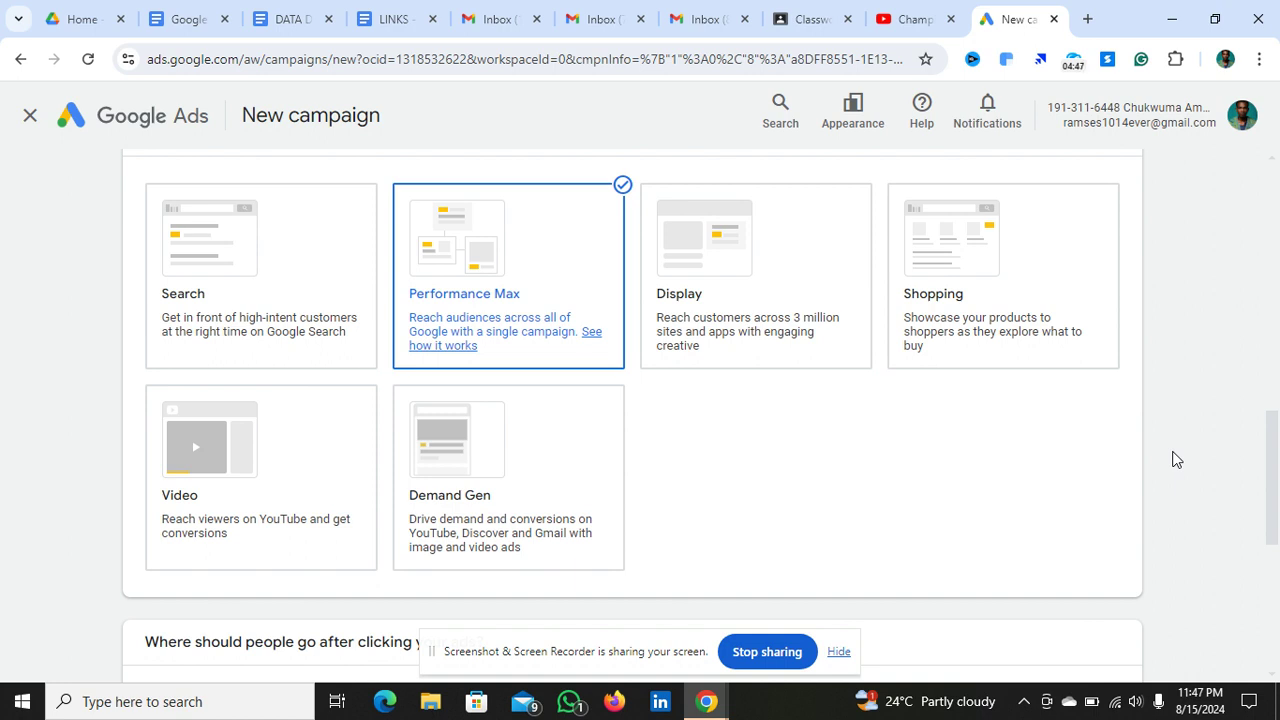
scroll(1176, 459, "down", 3)
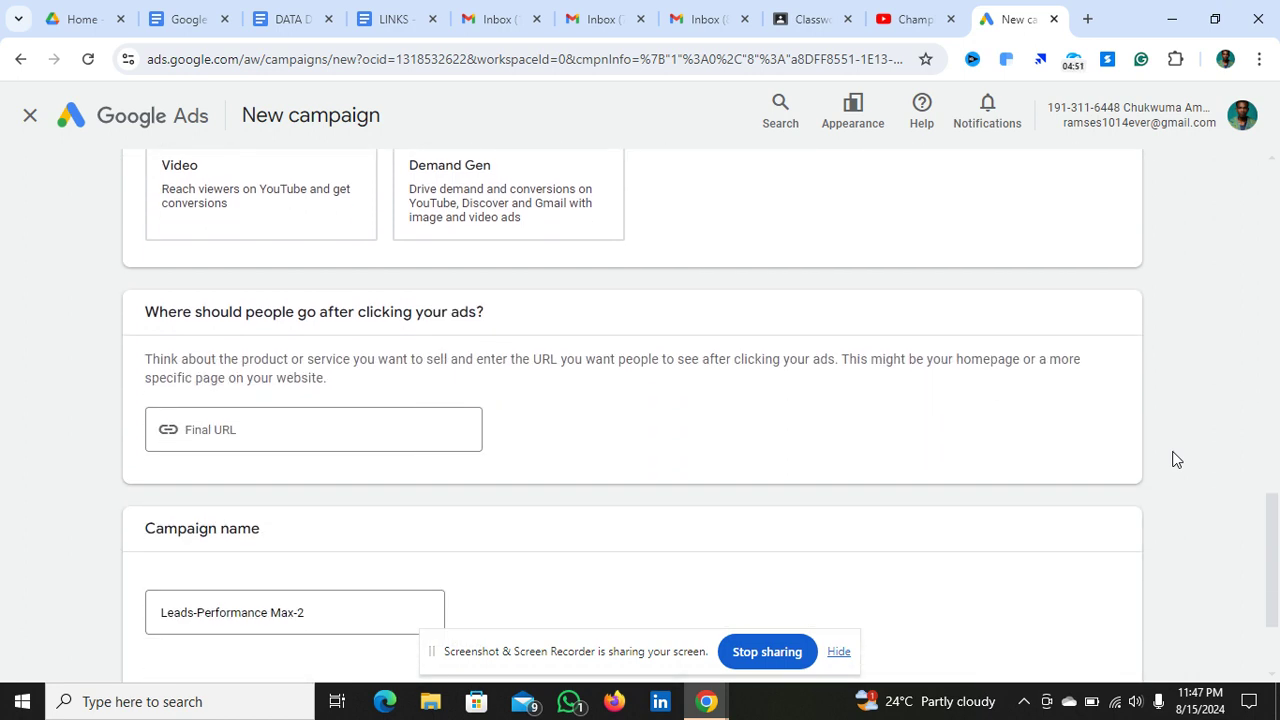
scroll(1176, 459, "down", 1)
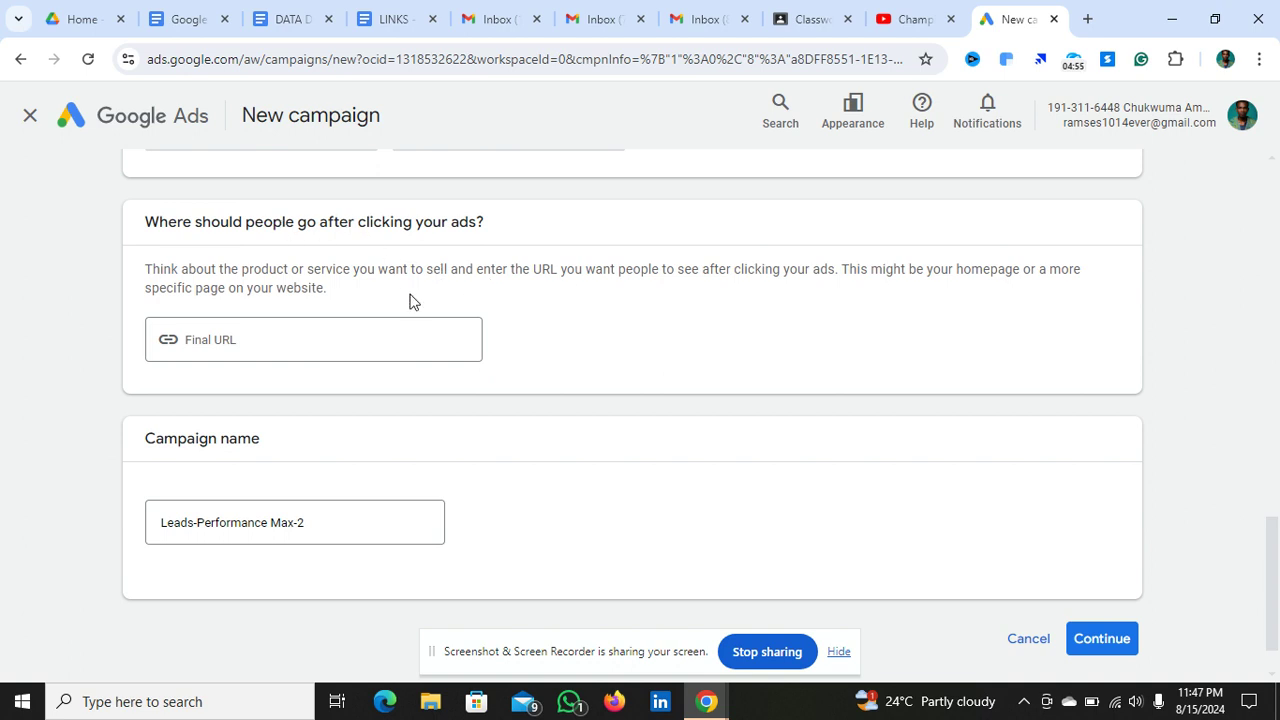
Switch to the LINKS document in Google Docs and copy the WhatsApp link
scroll(378, 158, "up", 2)
left_click(394, 22)
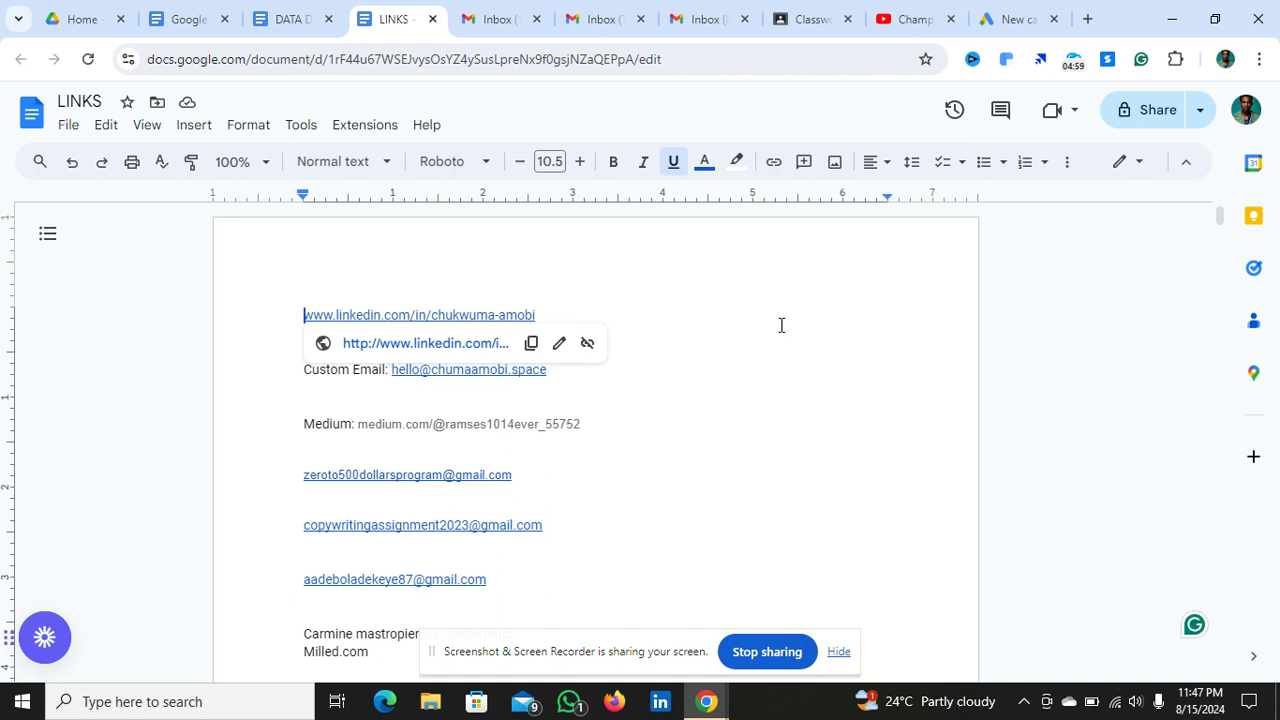
scroll(780, 323, "down", 3)
scroll(781, 325, "down", 3)
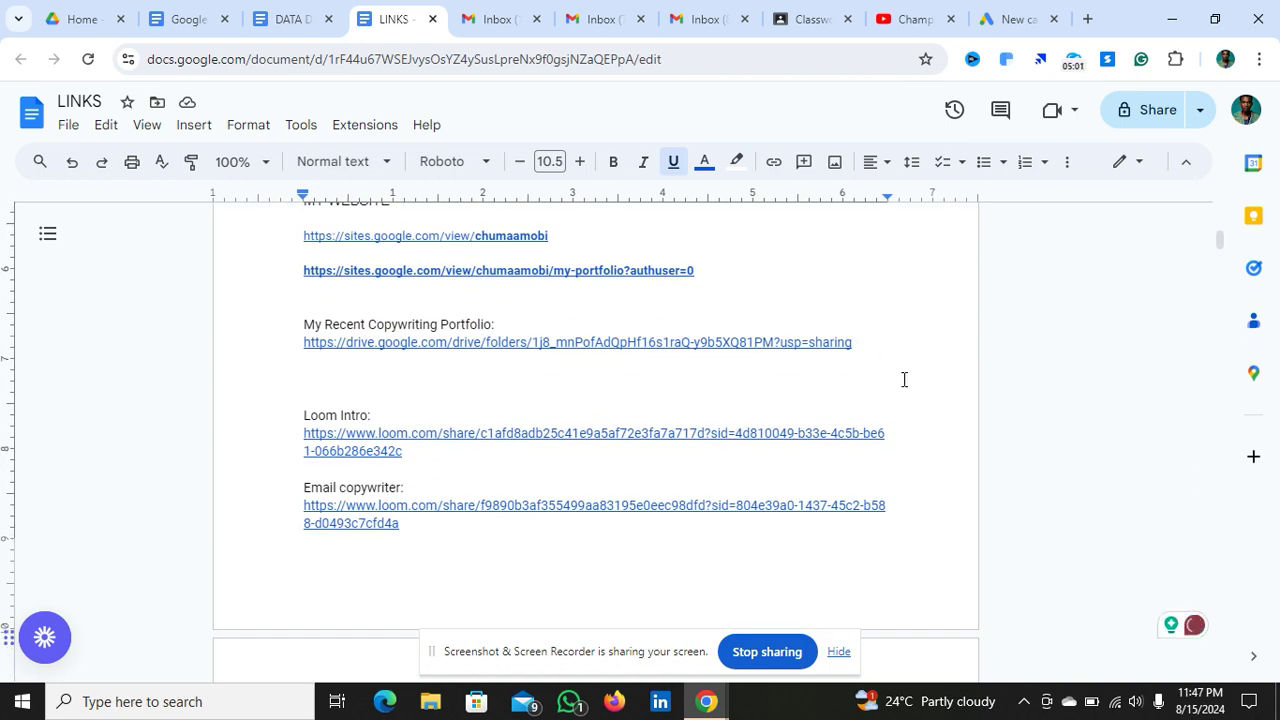
scroll(904, 380, "down", 1)
scroll(904, 380, "down", 10)
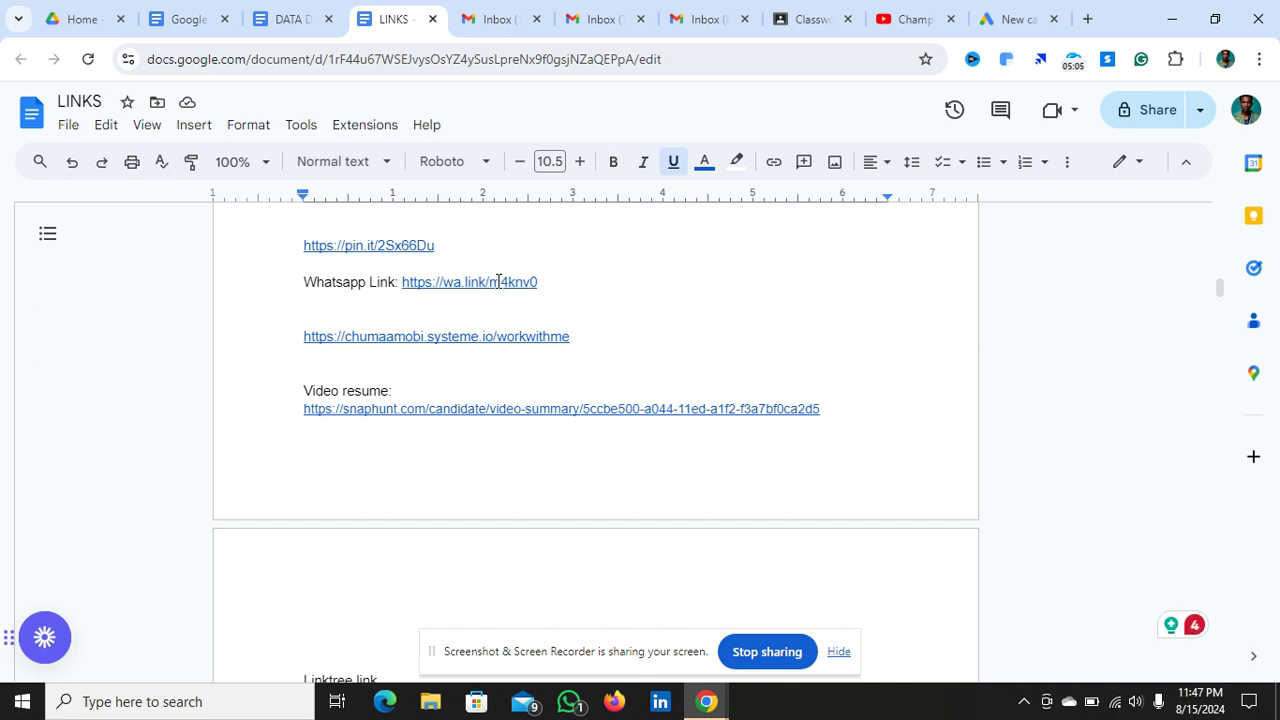
left_click(499, 282)
left_click(629, 309)
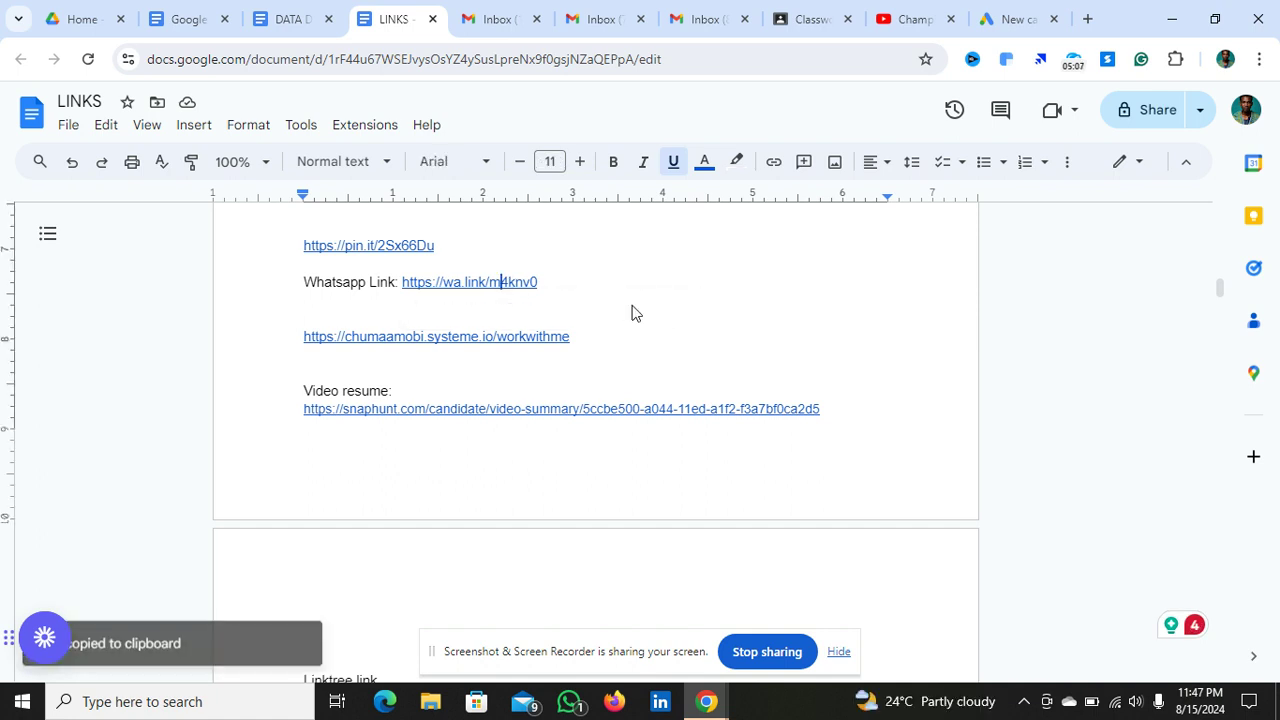
left_click(1005, 29)
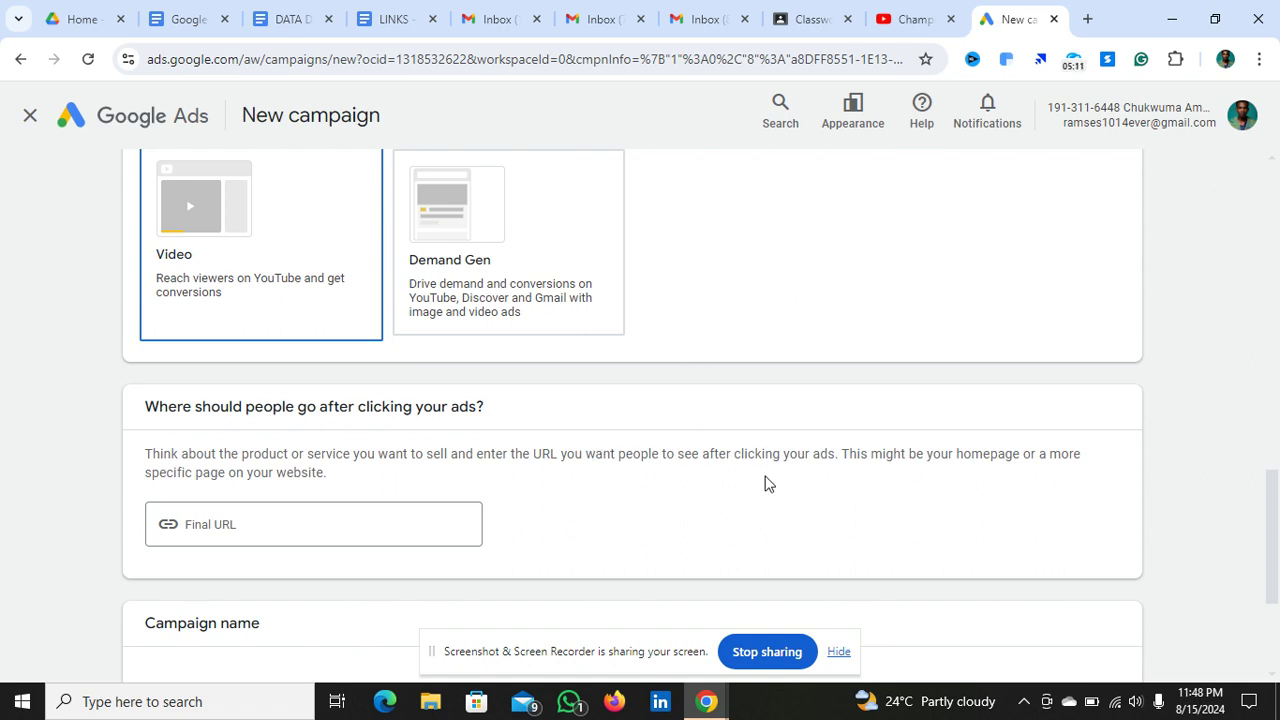
scroll(766, 483, "down", 1)
left_click(405, 385)
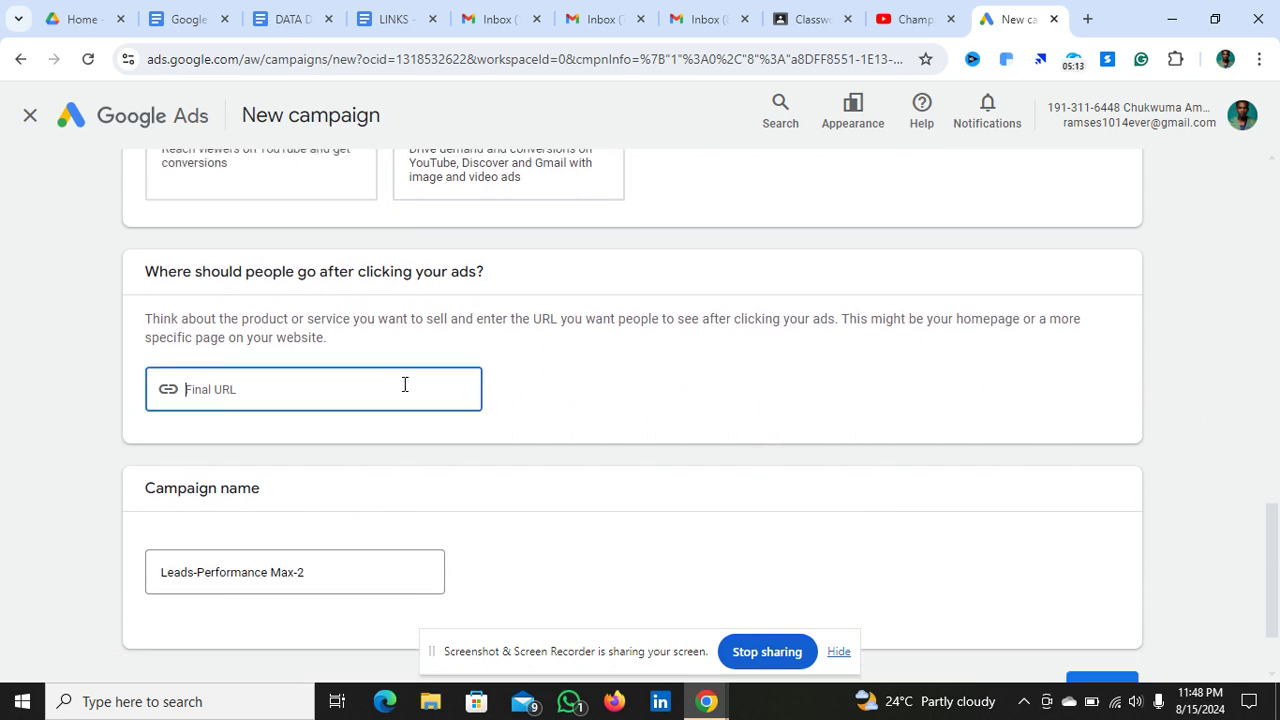
key("ctrl+v")
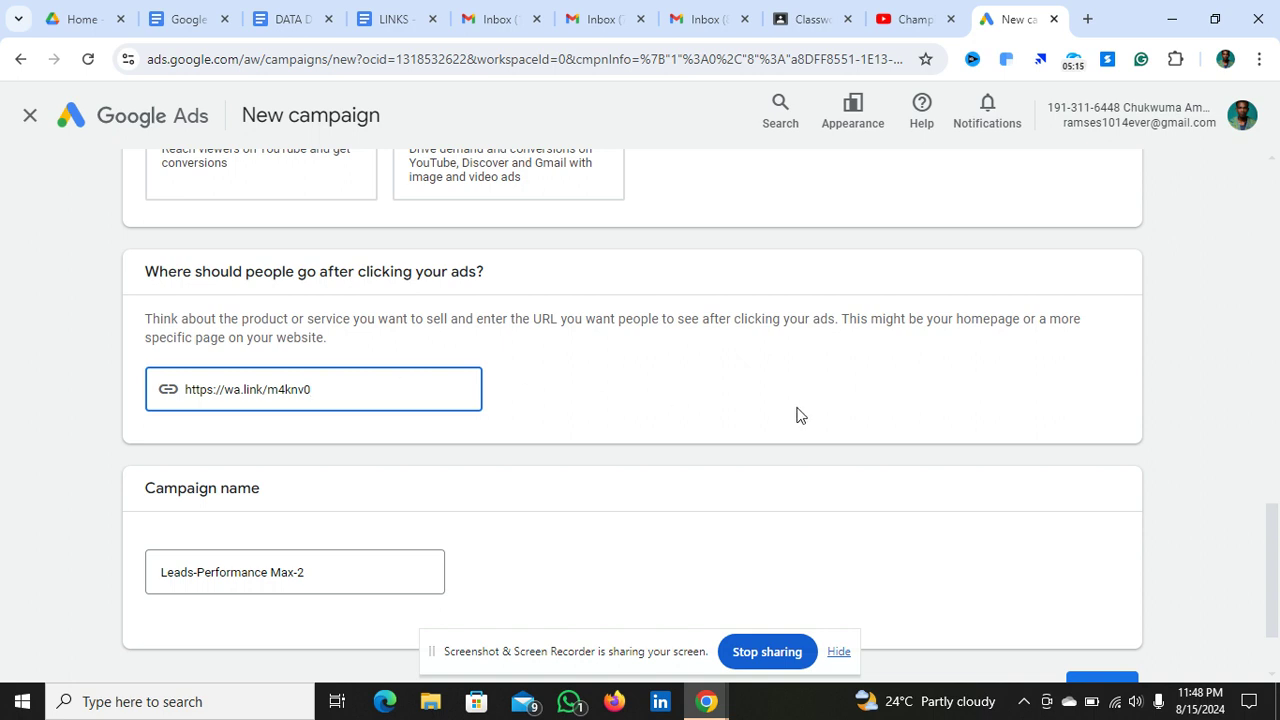
Replace the default campaign name with "cDMA Campaign1" and continue to the bidding settings
scroll(848, 420, "down", 1)
scroll(848, 418, "up", 1)
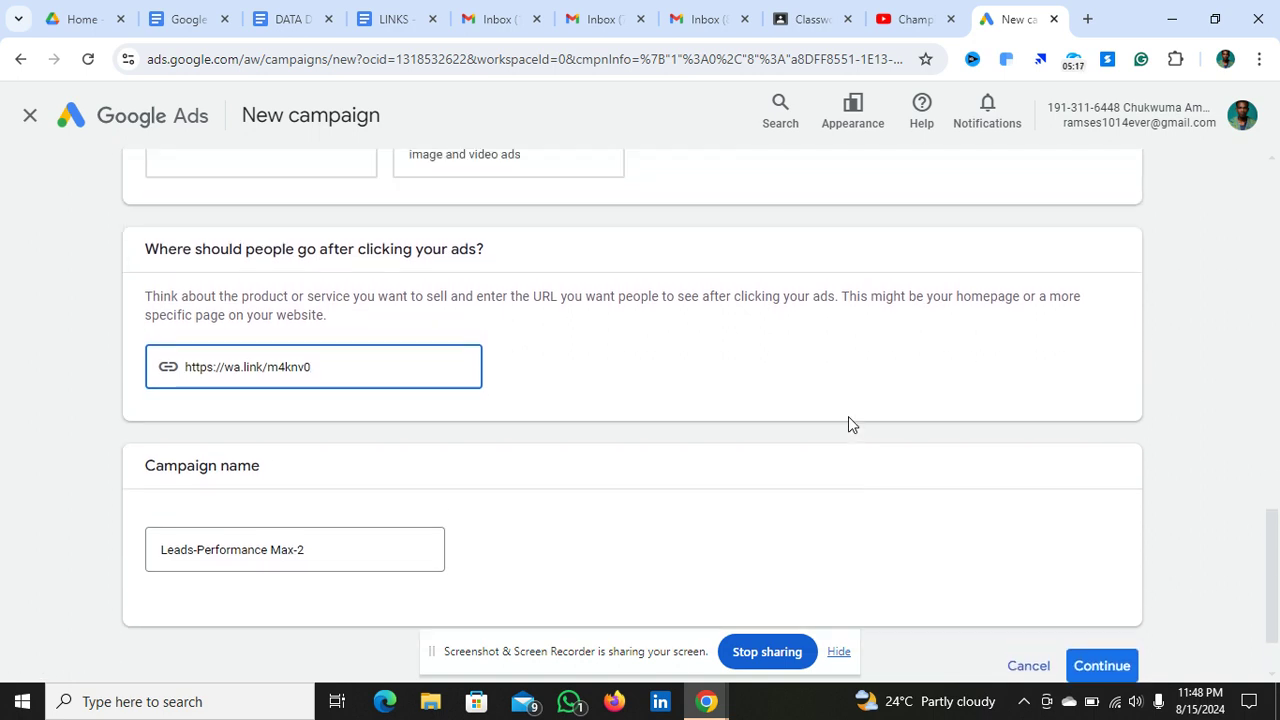
scroll(848, 424, "down", 1)
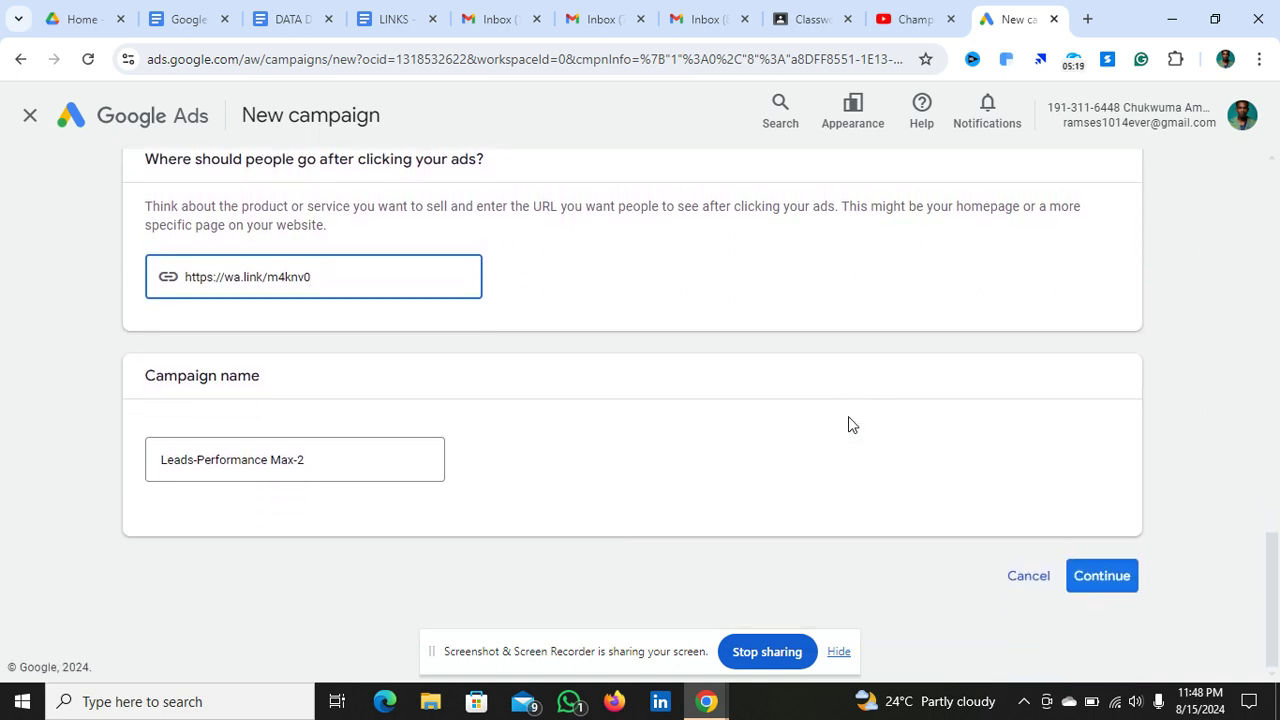
left_click(364, 457)
key("BackSpace")
key("BackSpace")
key("BackSpace")
key("BackSpace")
key("BackSpace")
key("BackSpace")
key("BackSpace")
key("BackSpace")
key("BackSpace")
key("BackSpace")
key("BackSpace")
key("BackSpace")
key("BackSpace")
key("BackSpace")
key("BackSpace")
key("BackSpace")
key("BackSpace")
key("BackSpace")
key("BackSpace")
key("BackSpace")
key("BackSpace")
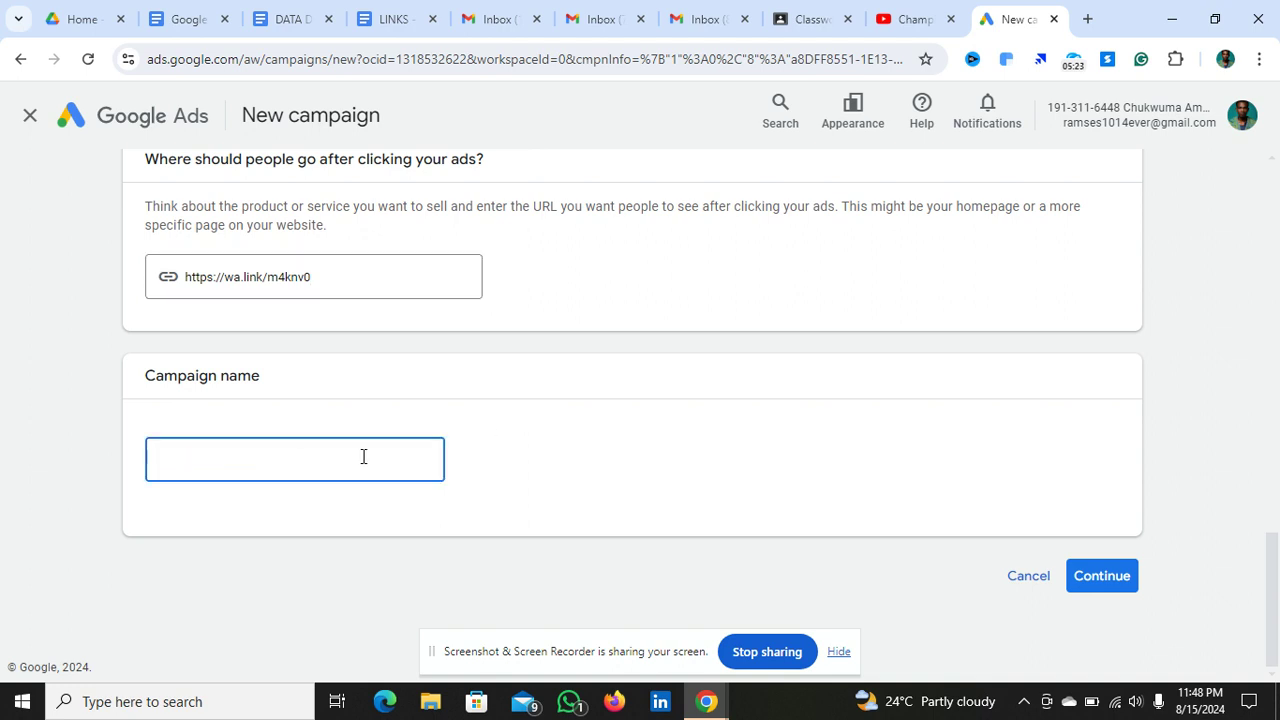
type("cDMA Campaign1")
left_click(1096, 588)
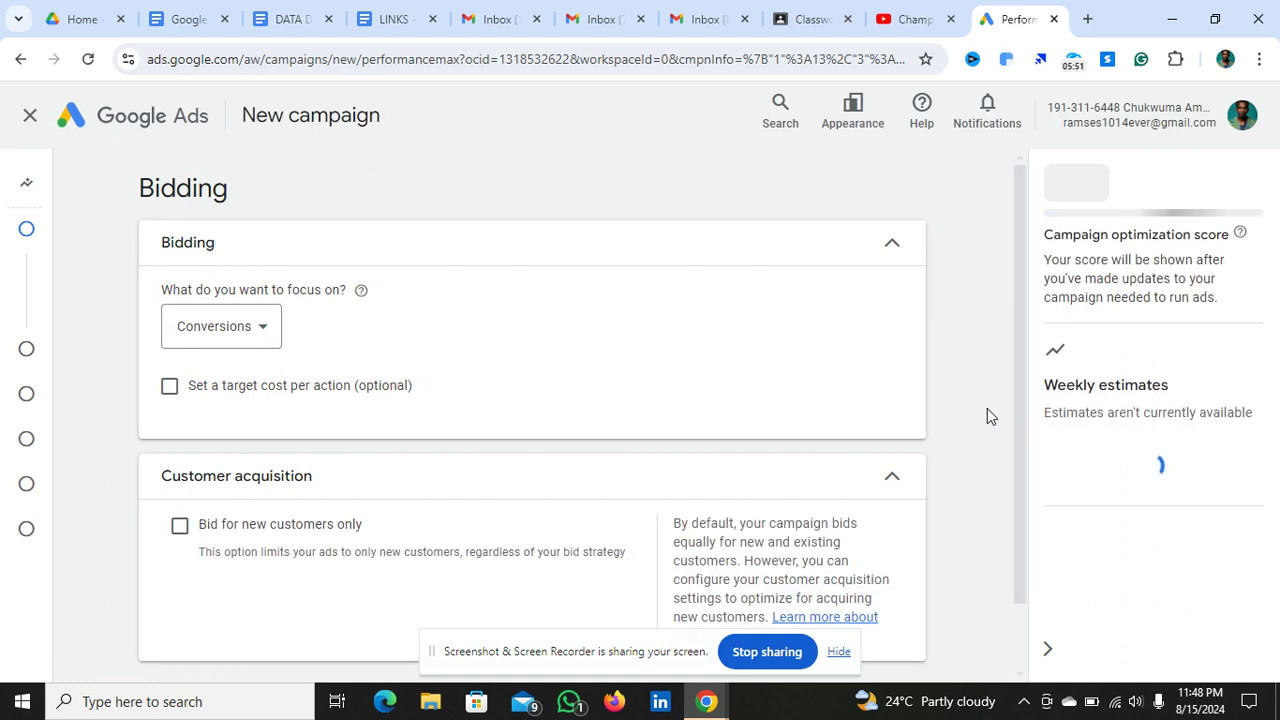
Keep Conversions as the bidding focus and proceed to the campaign settings
left_click(266, 330)
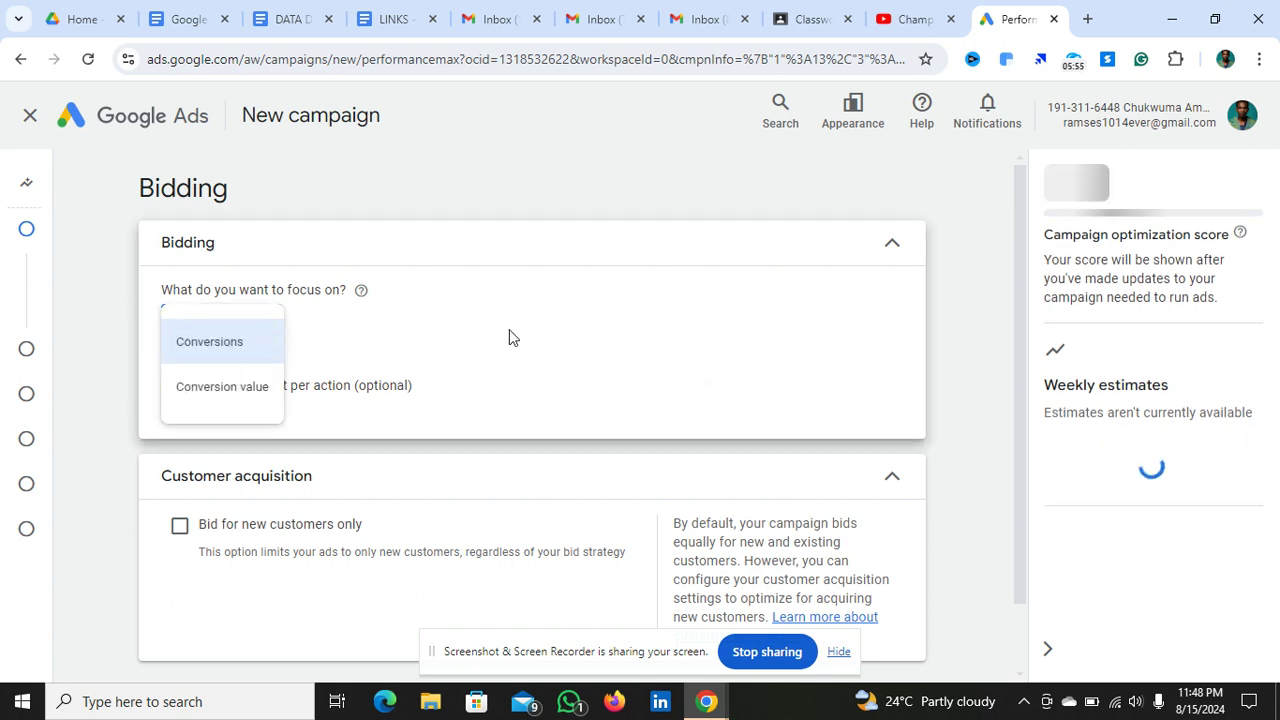
left_click(697, 332)
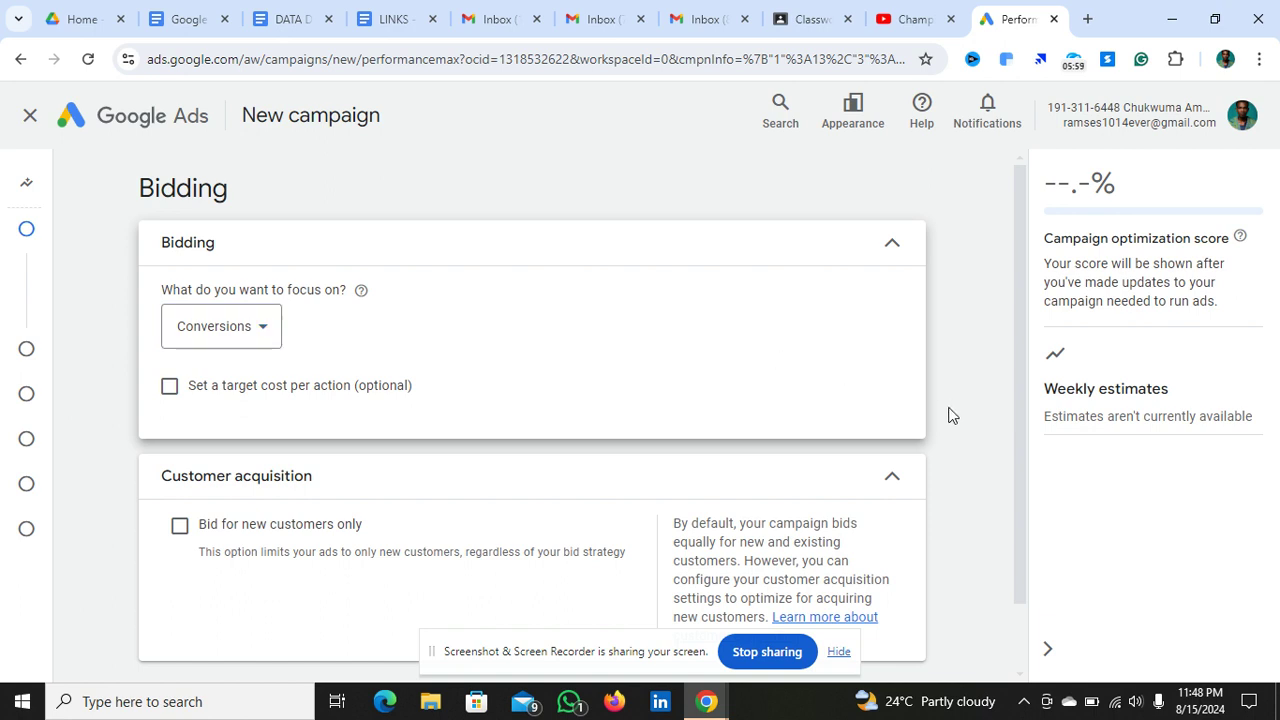
scroll(950, 412, "down", 2)
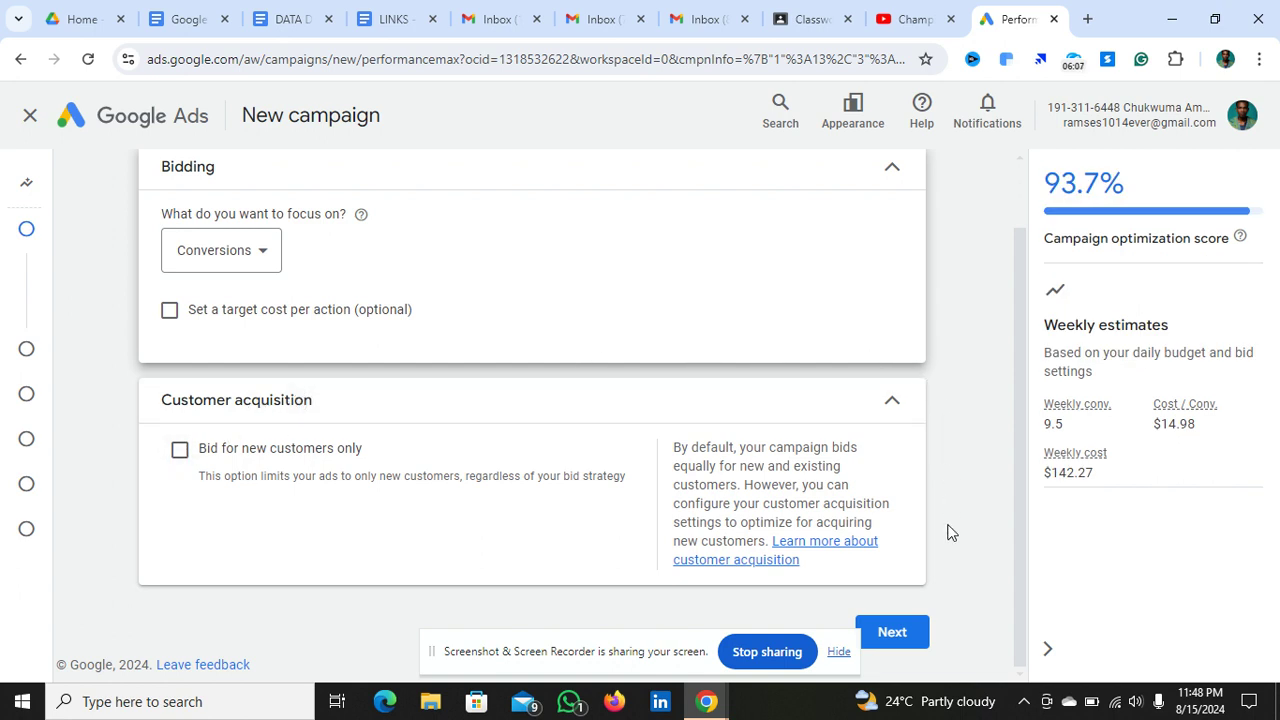
left_click(893, 632)
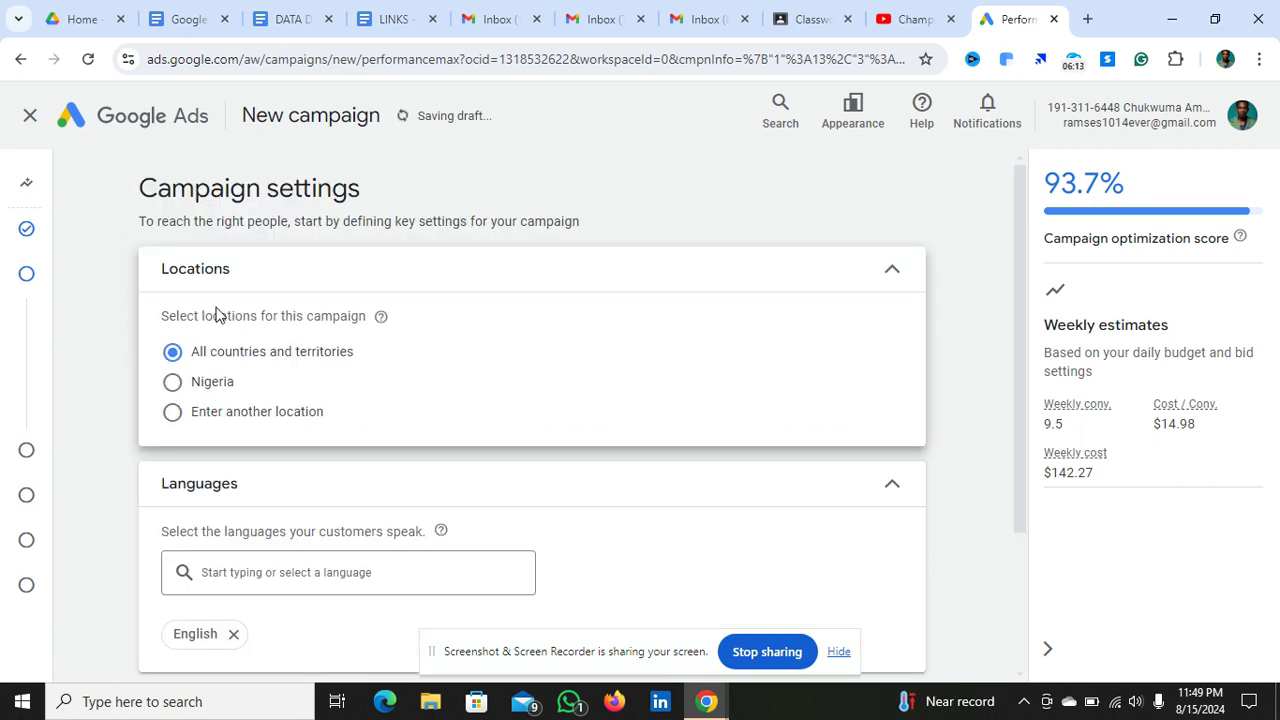
Set the campaign's target location to Nigeria
left_click(174, 383)
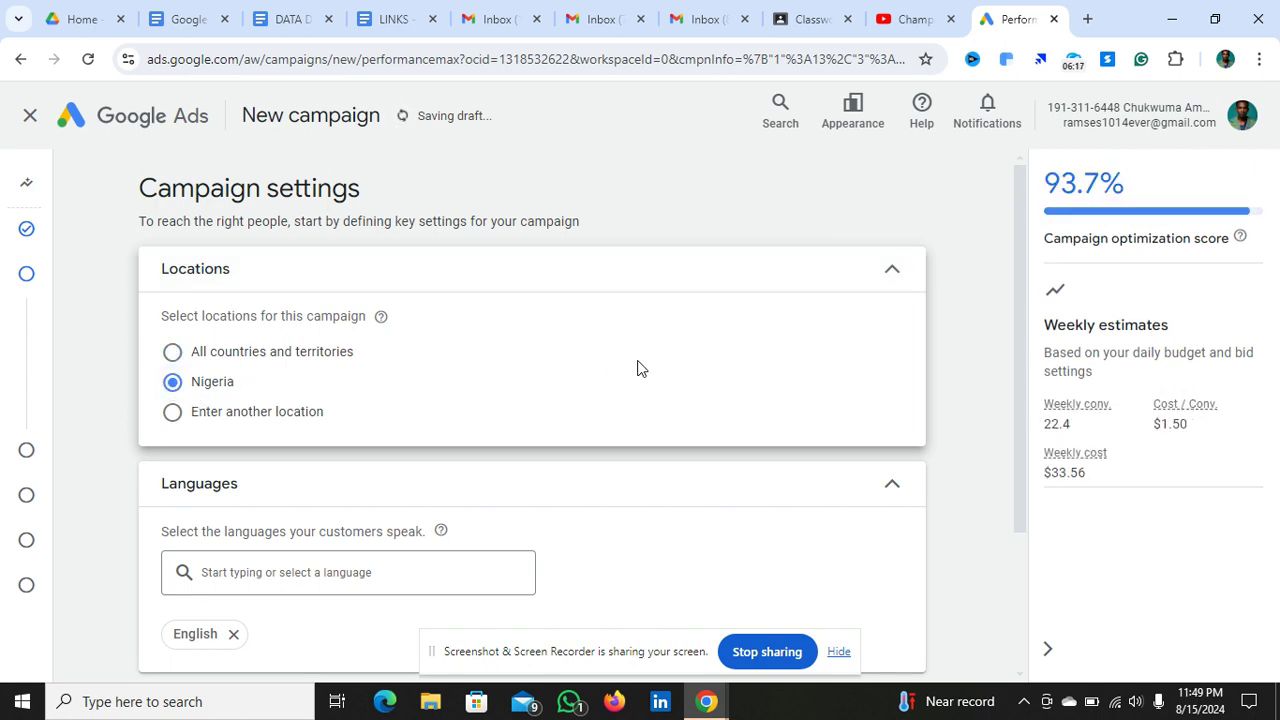
Keep Nigeria as the target location and English as the language, and continue to asset generation
left_click(173, 415)
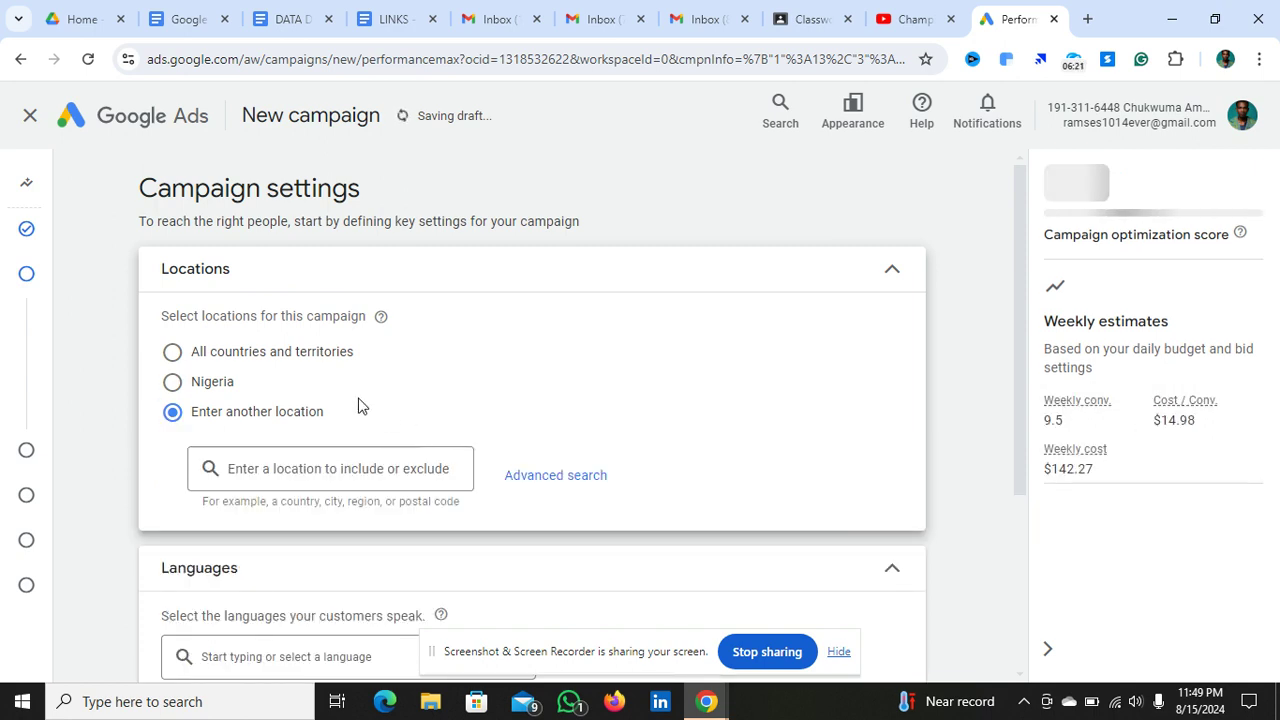
left_click(173, 383)
scroll(965, 480, "down", 1)
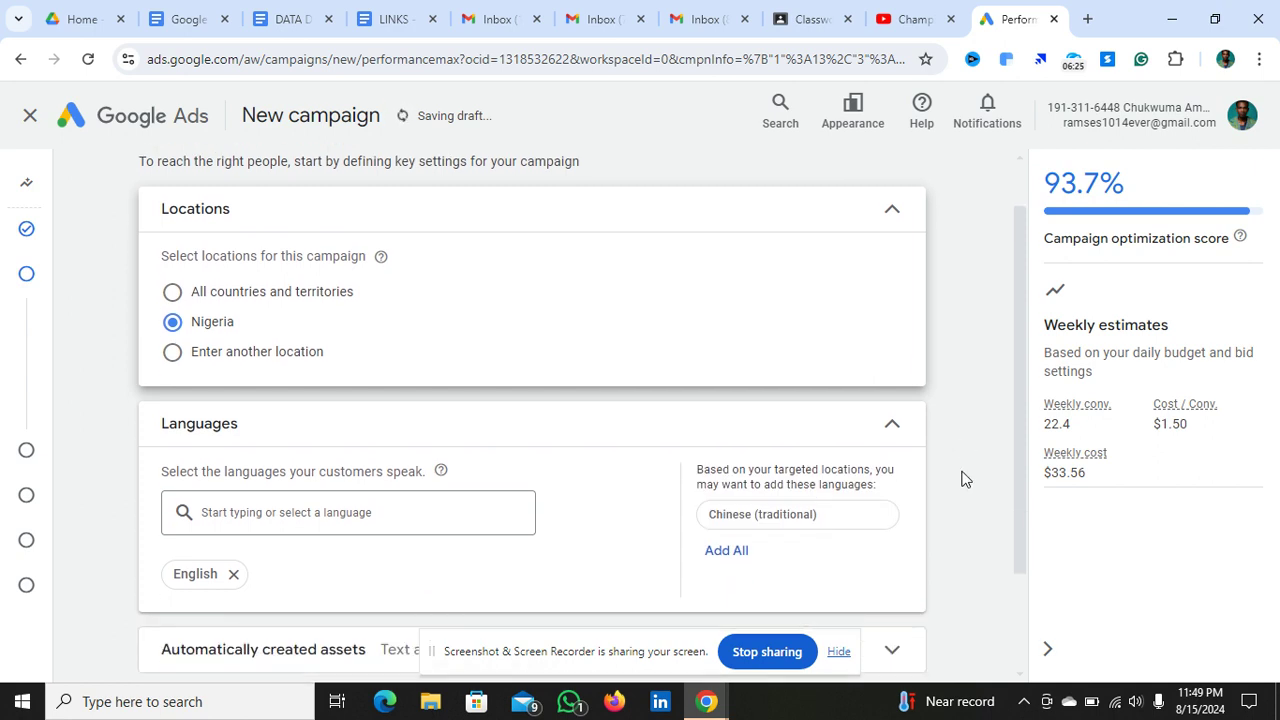
scroll(965, 480, "down", 2)
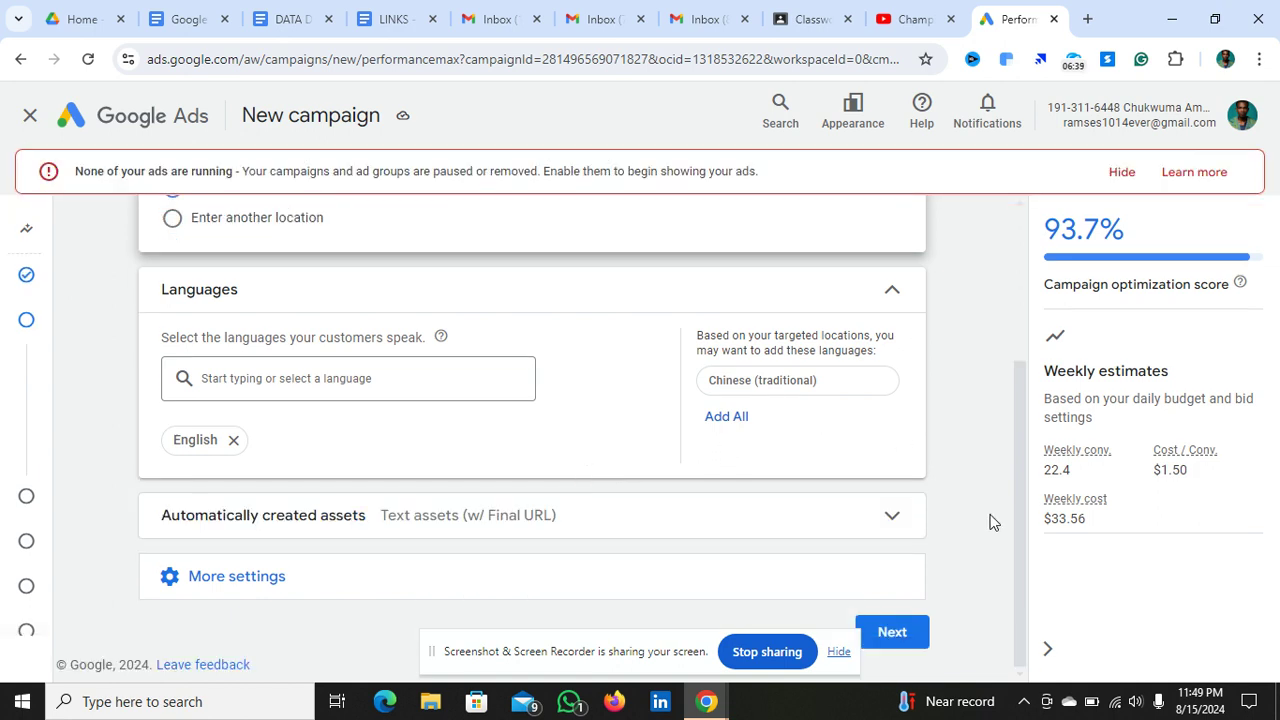
left_click(1120, 173)
scroll(980, 340, "up", 2)
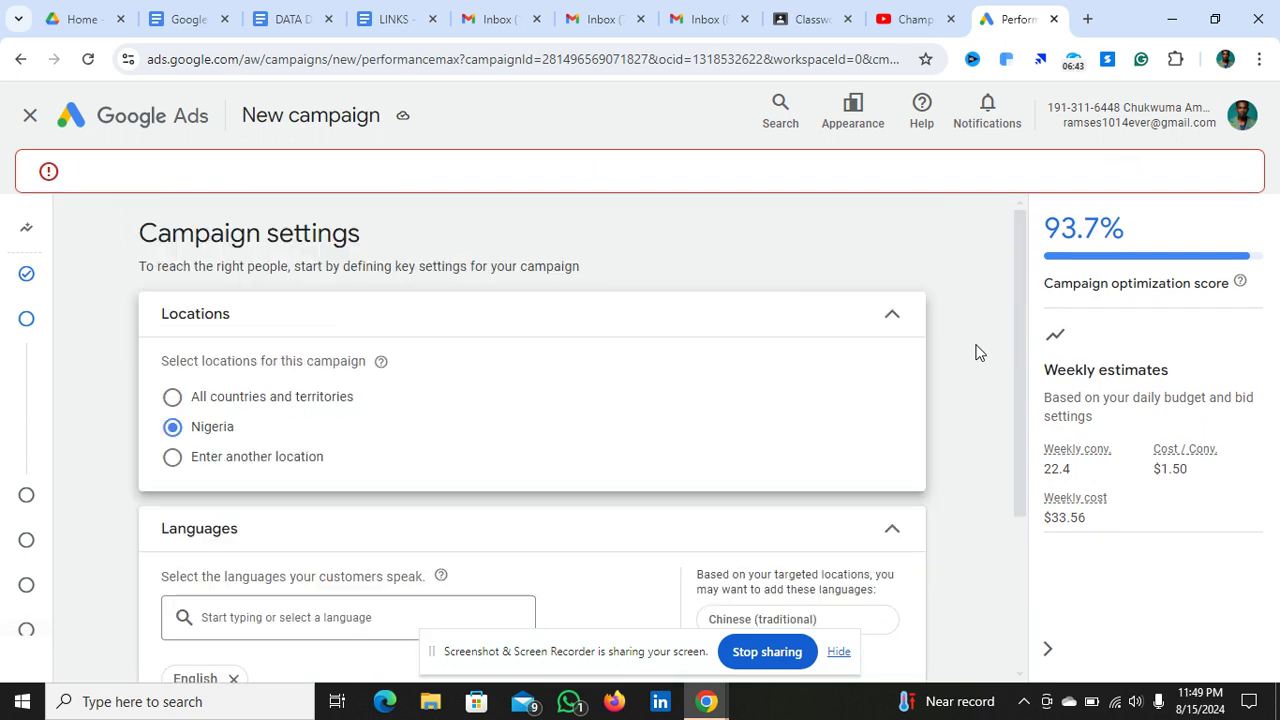
scroll(978, 352, "down", 2)
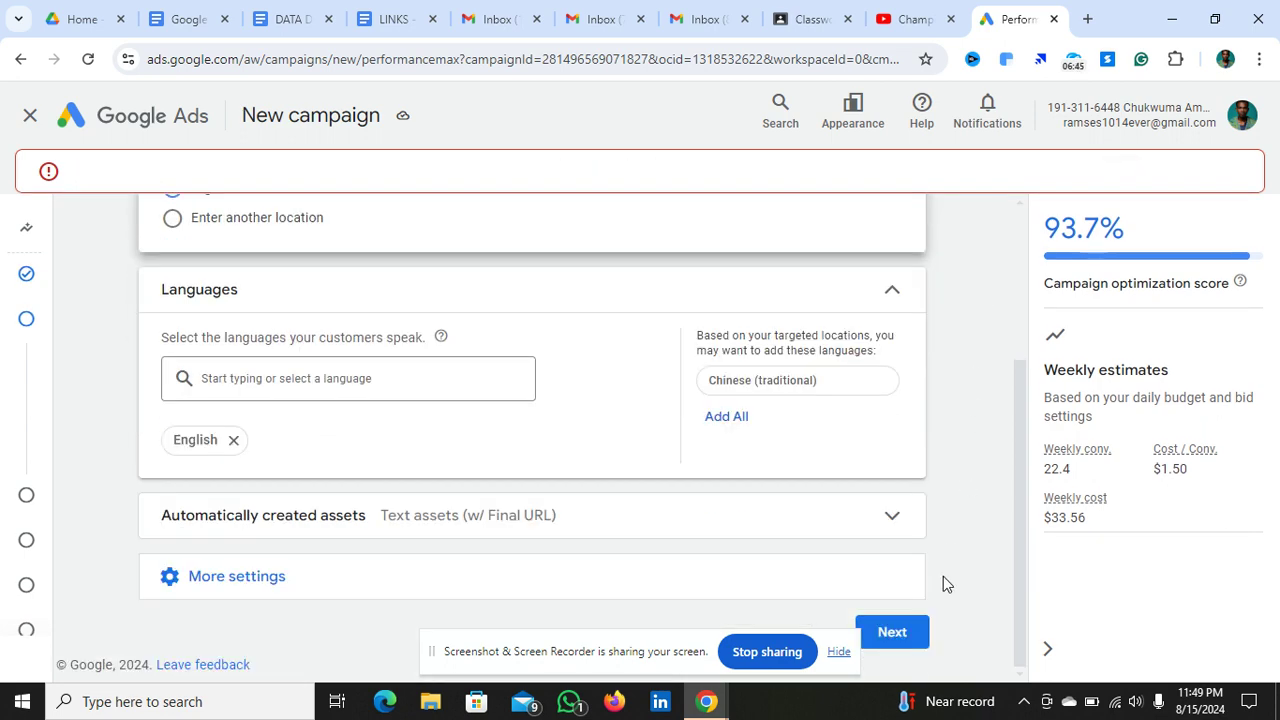
left_click(903, 645)
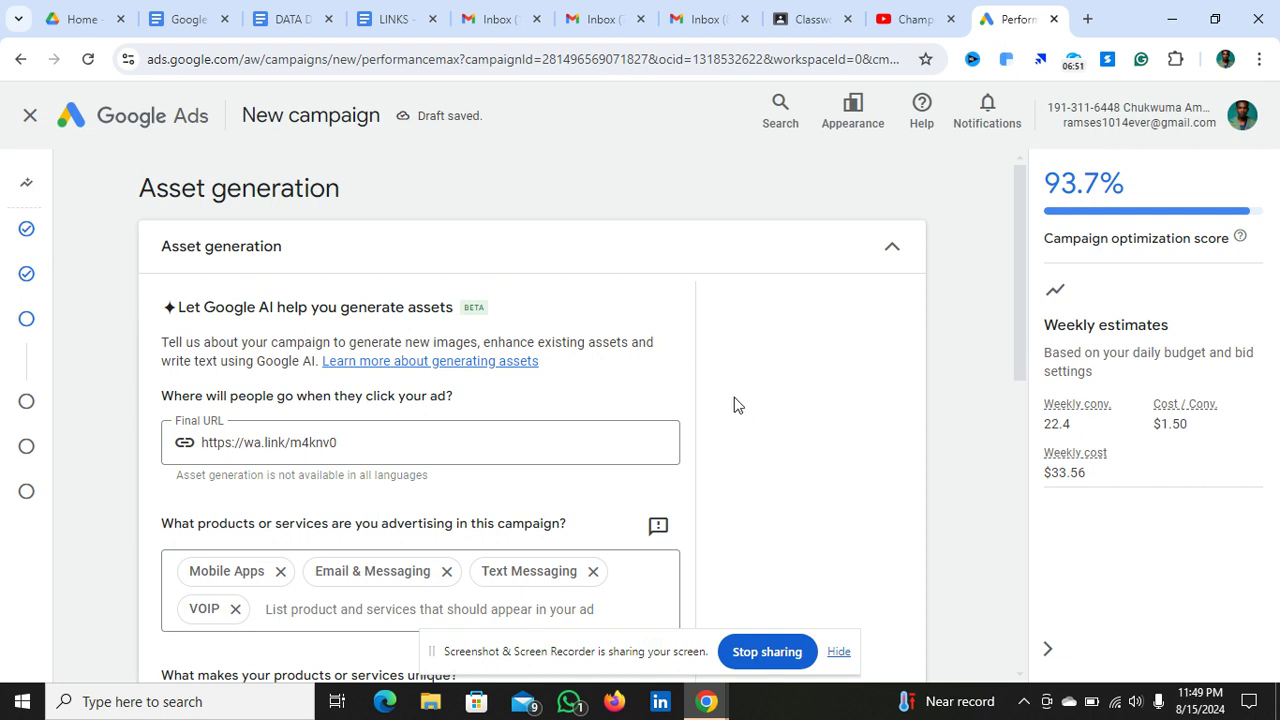
Remove the suggested products Mobile Apps, Email & Messaging, Text Messaging and VOIP from the advertised products and services
scroll(735, 405, "down", 1)
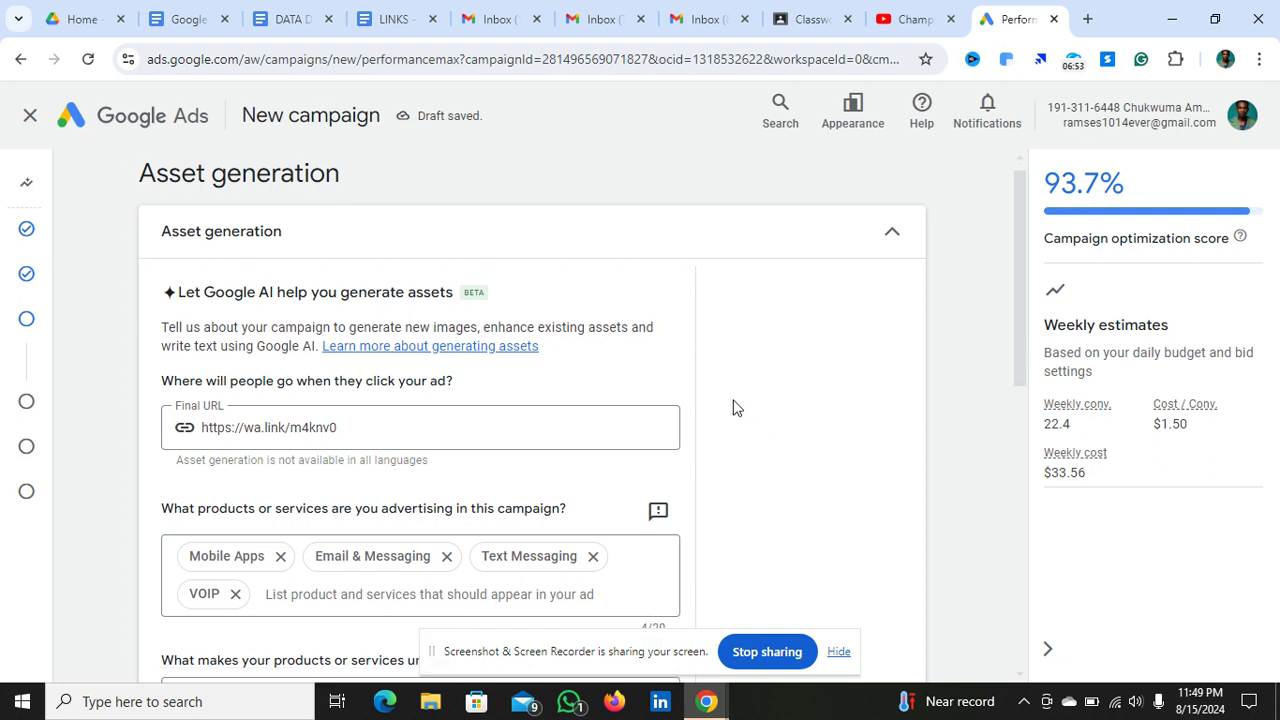
scroll(735, 408, "down", 3)
scroll(735, 408, "up", 3)
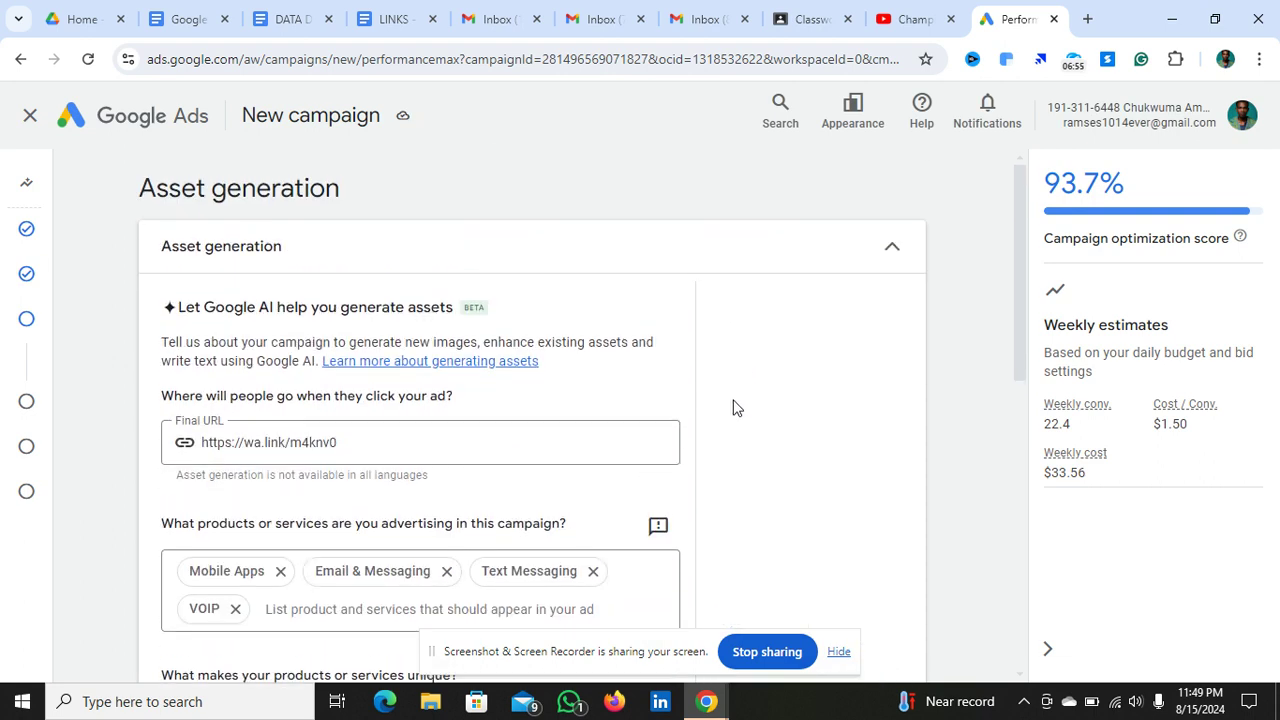
scroll(735, 408, "down", 4)
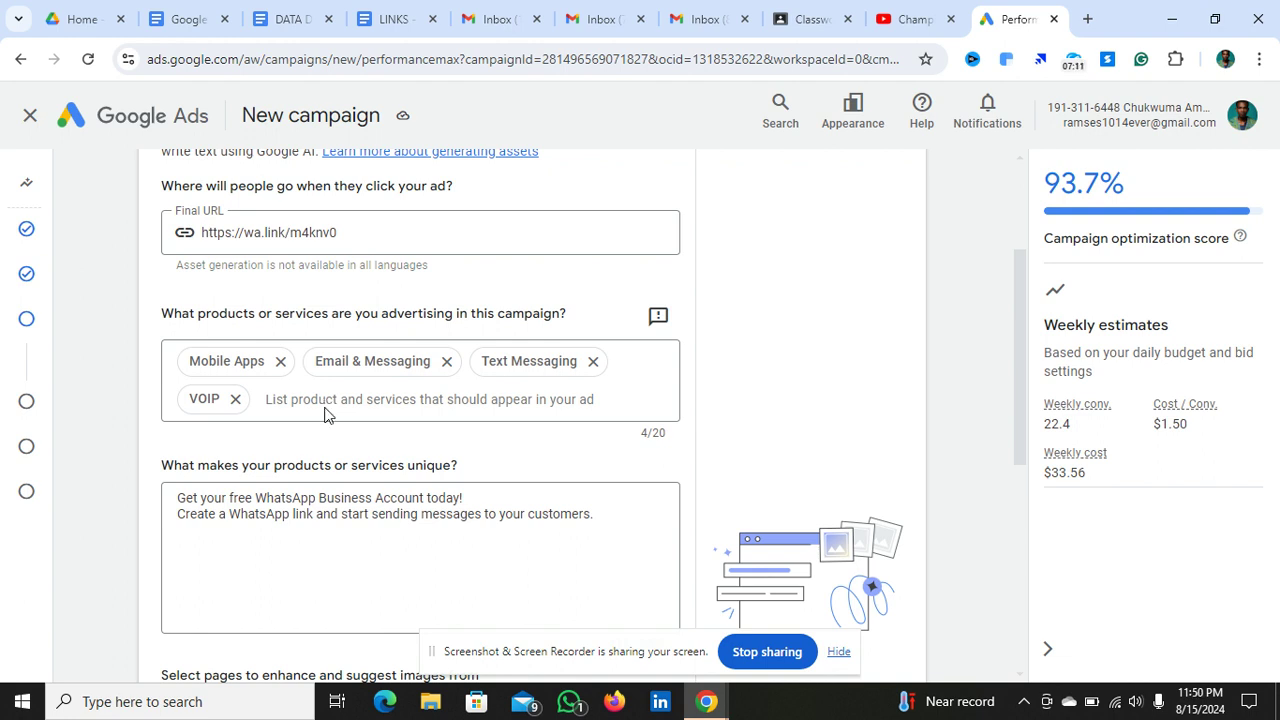
left_click(280, 361)
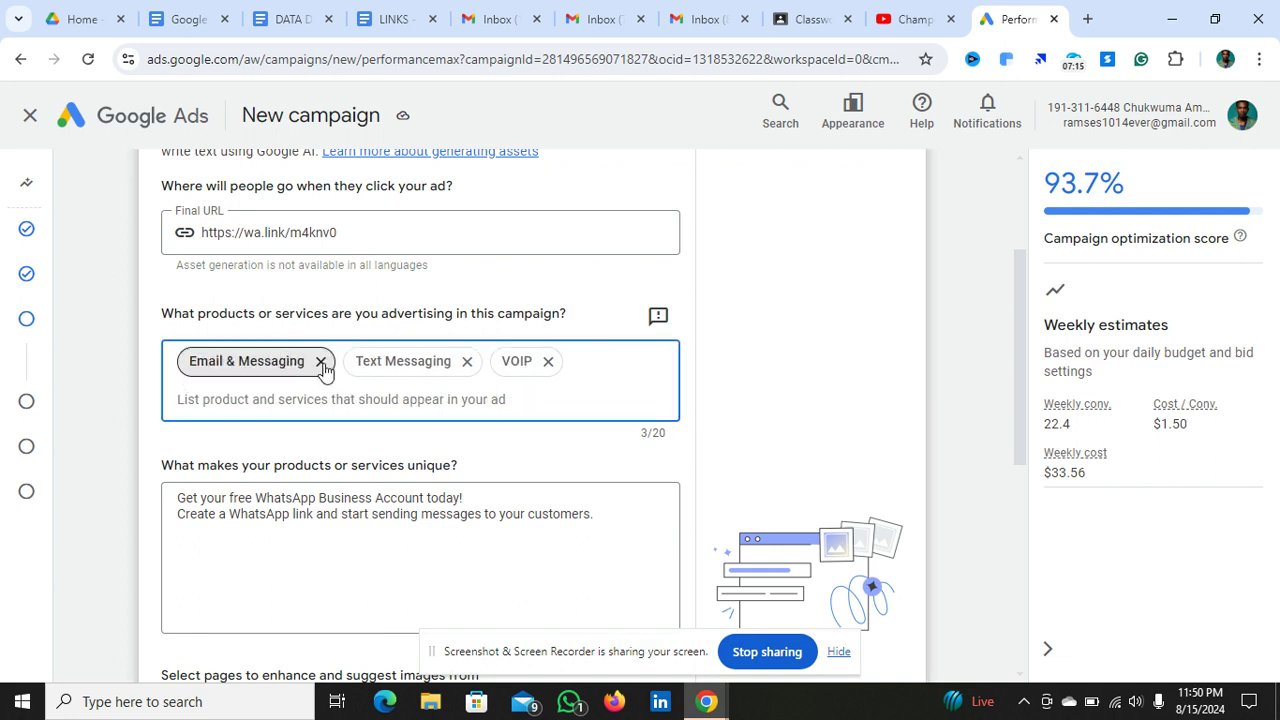
left_click(320, 362)
left_click(300, 361)
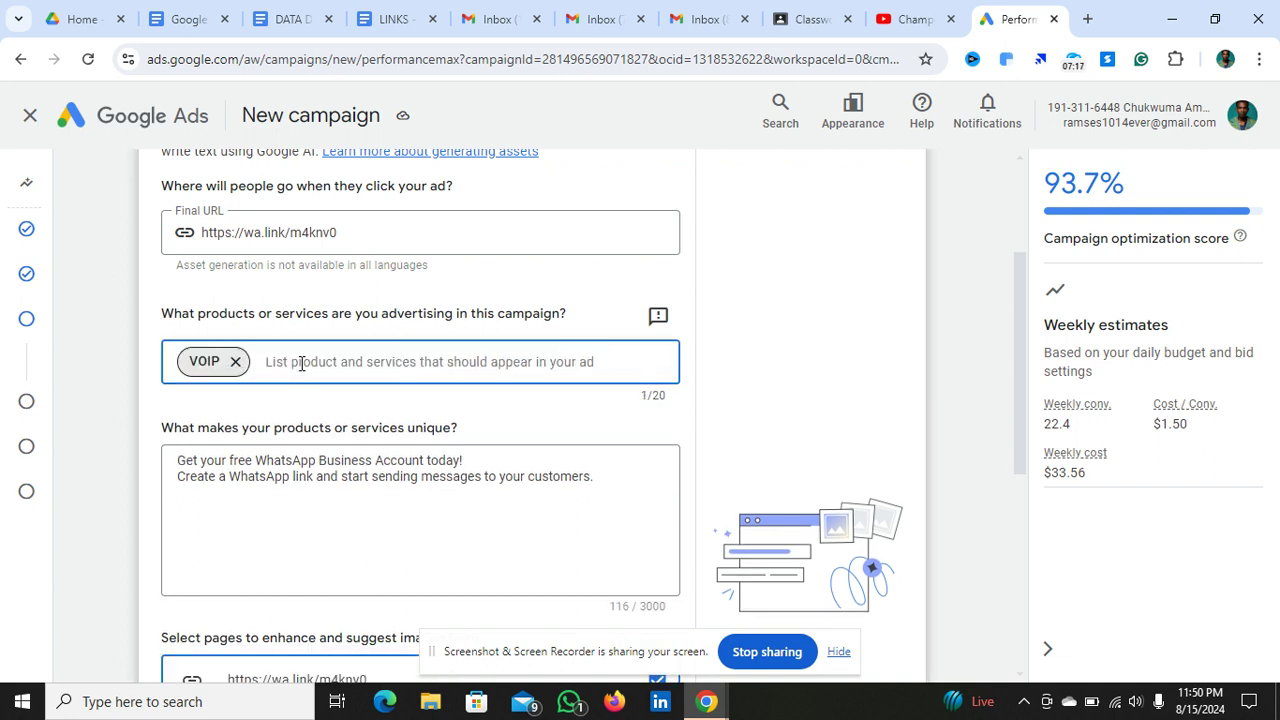
left_click(236, 362)
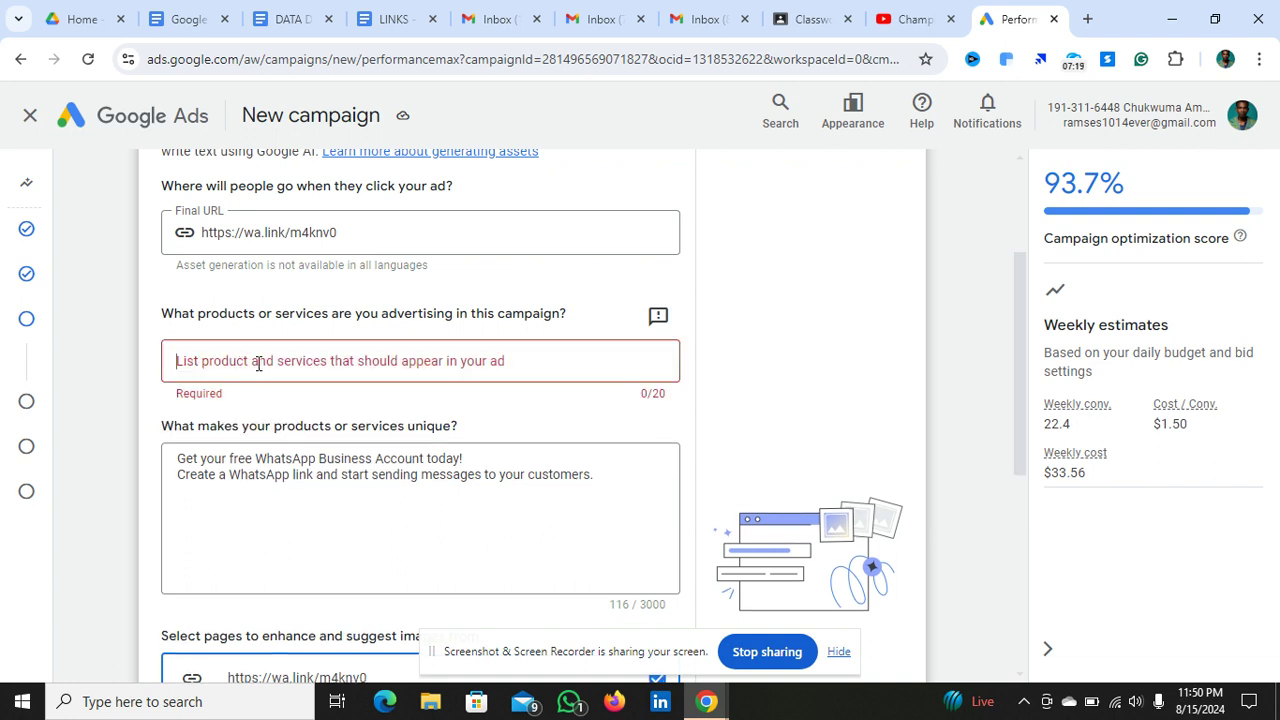
Add "digtal marketing" and "email marketing" as advertised products or services
left_click(338, 366)
type("di")
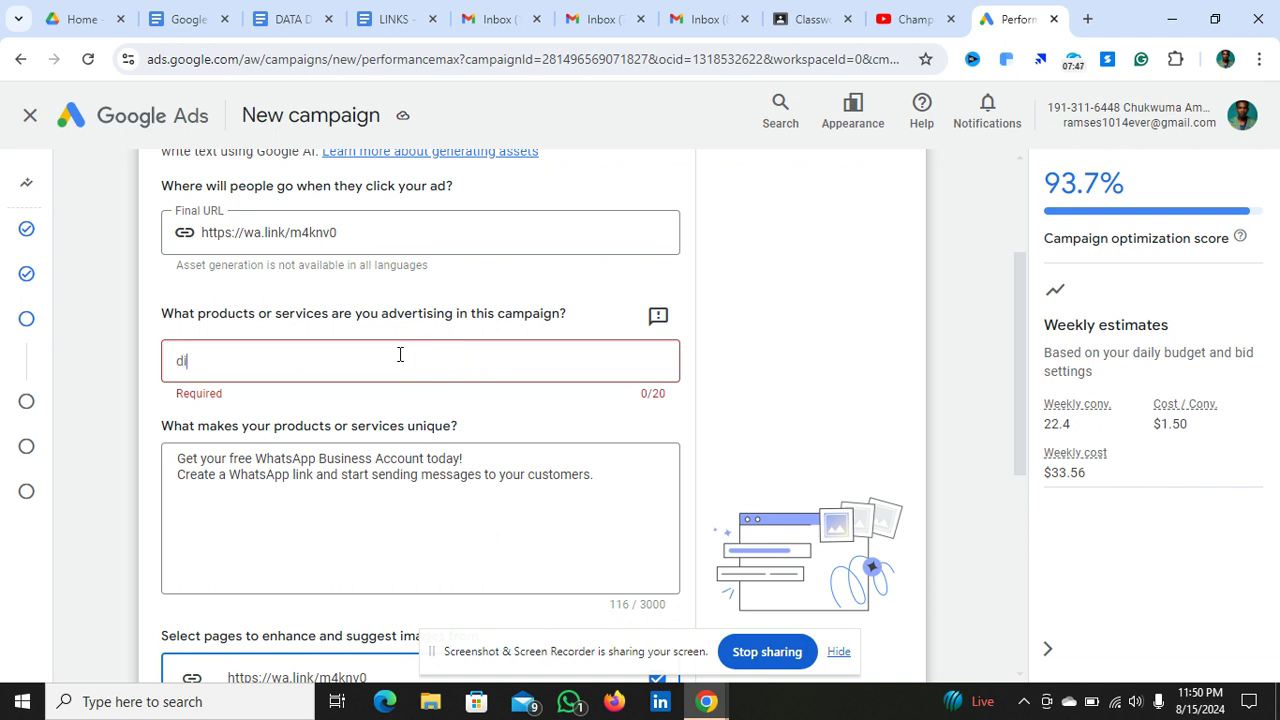
type("gtal marketing")
key("Return")
type("e")
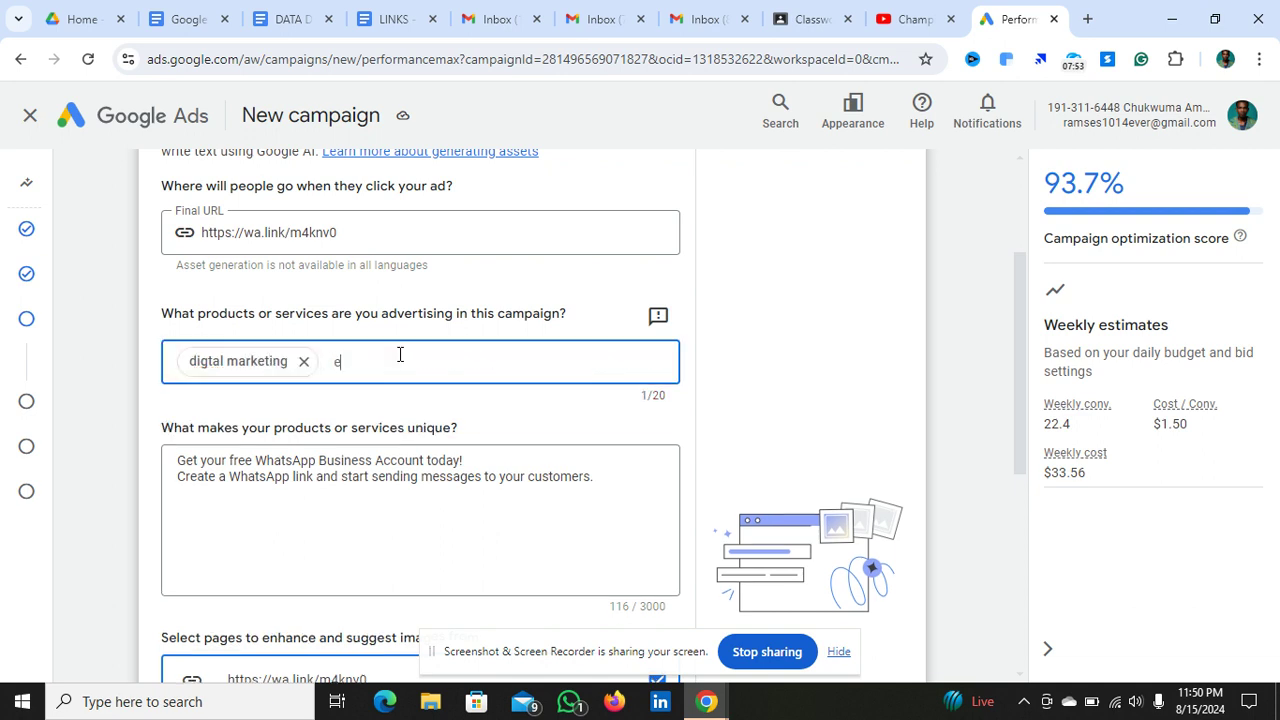
type("mail marketing")
key("Return")
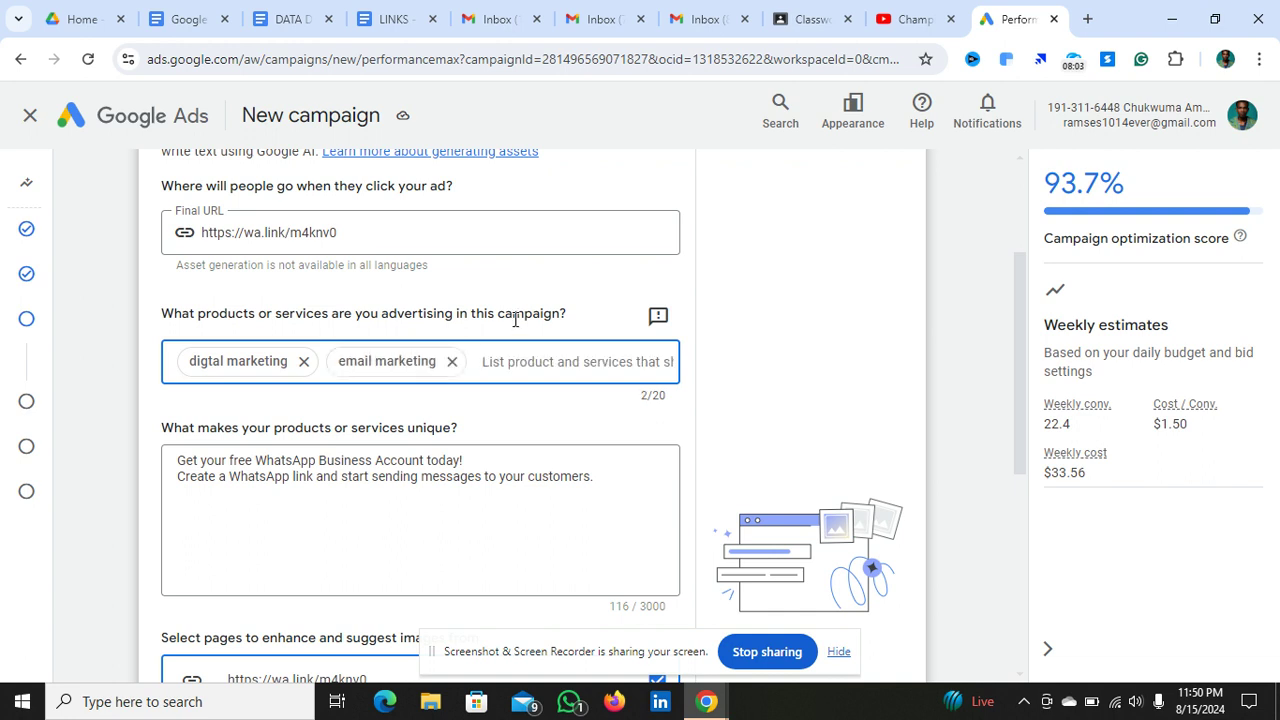
Add "content writing", "graphic design" and "UI/UX design" to the advertised products and services
type("conten")
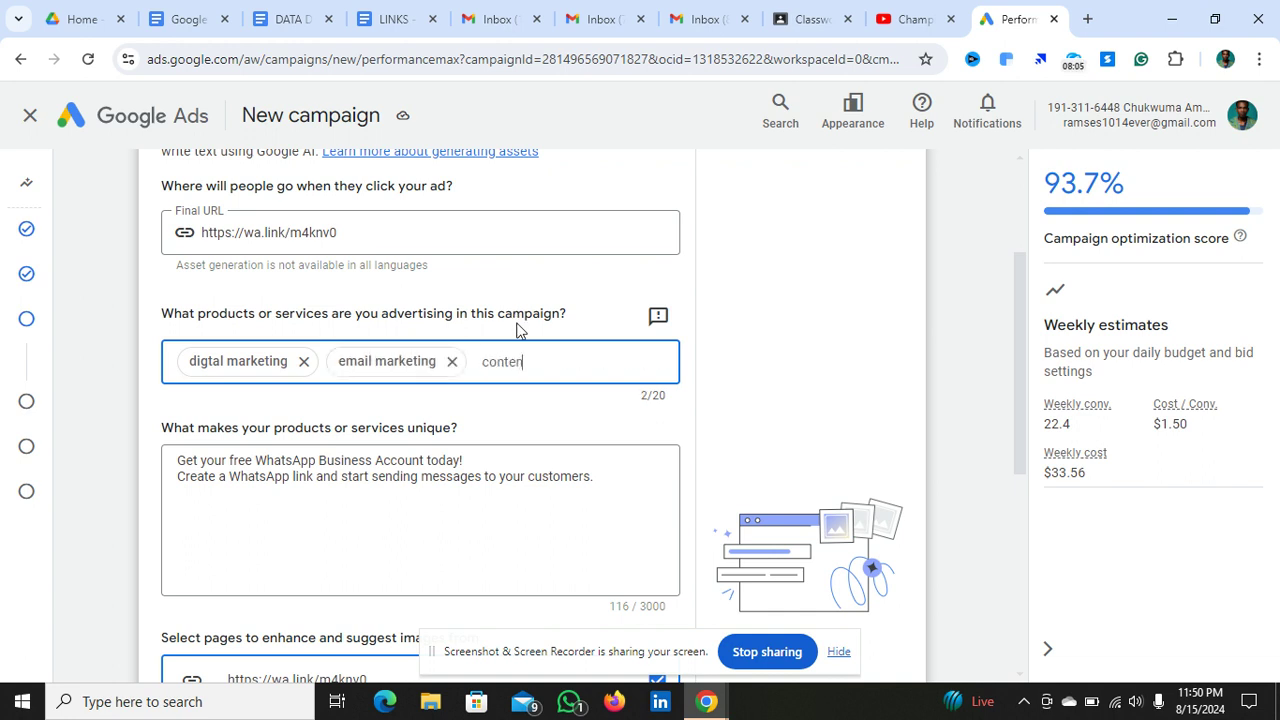
type("t writing")
key("Return")
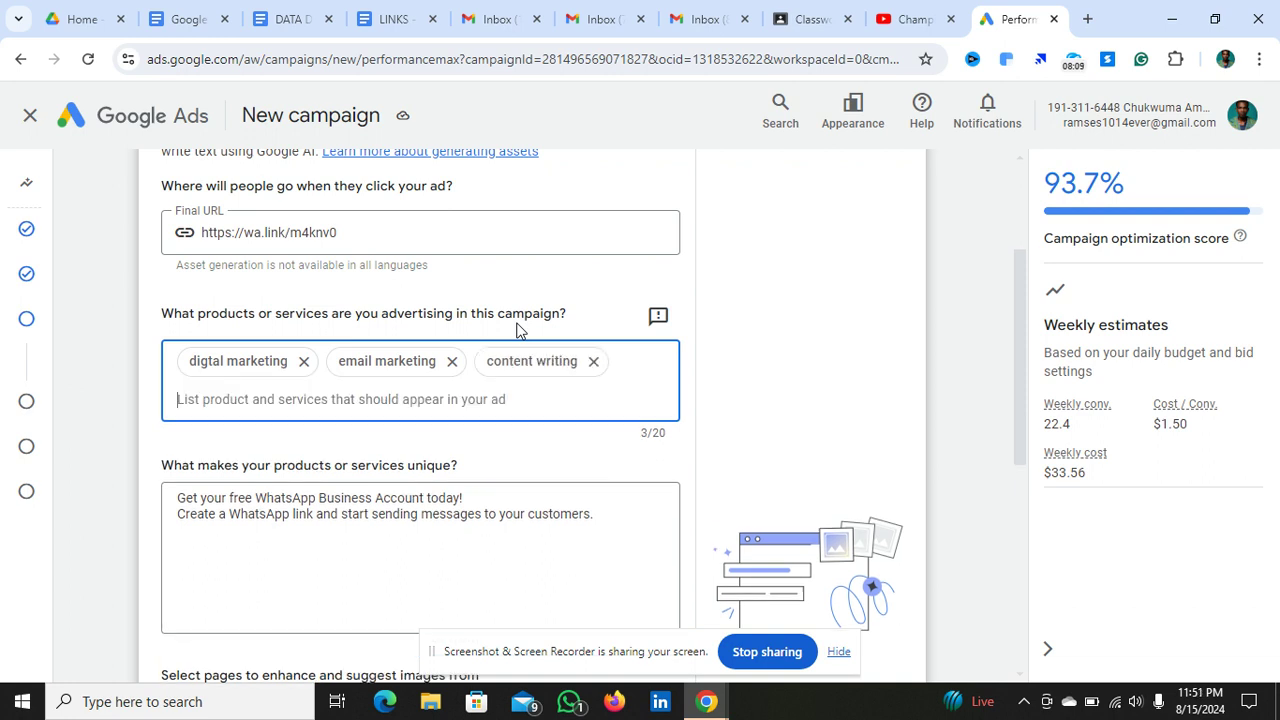
type("graphi")
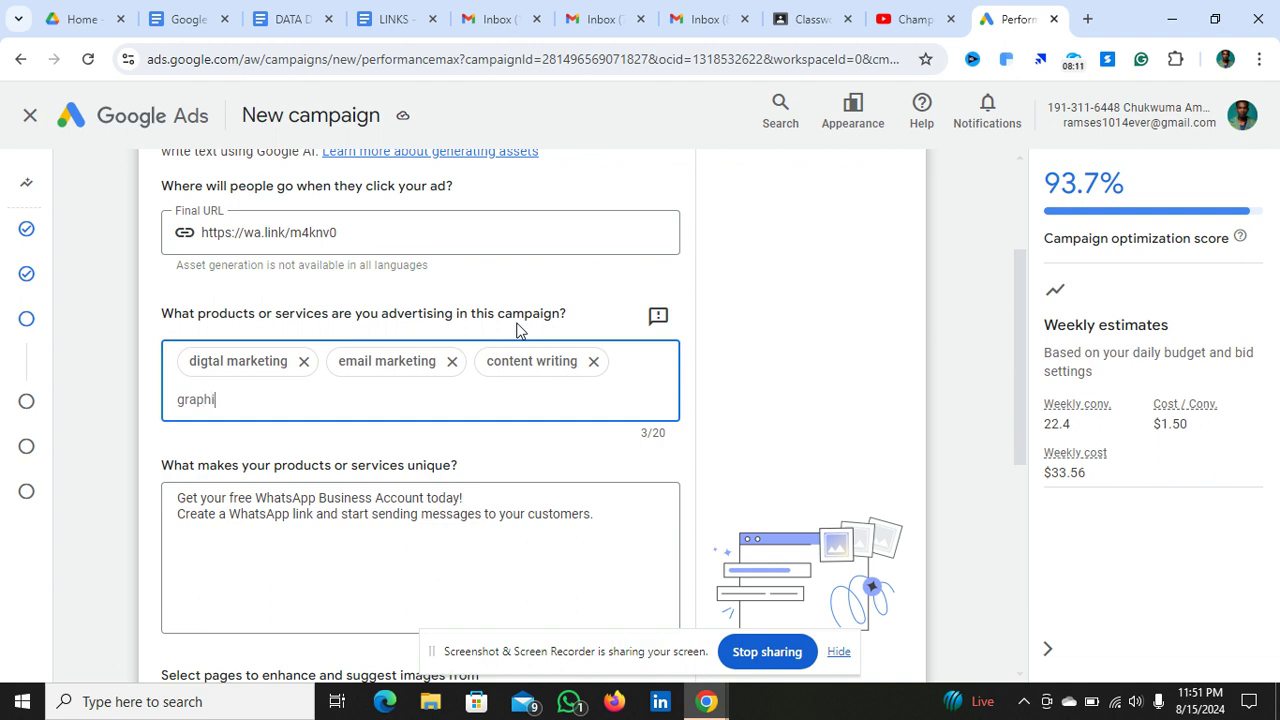
type("c design")
key("Return")
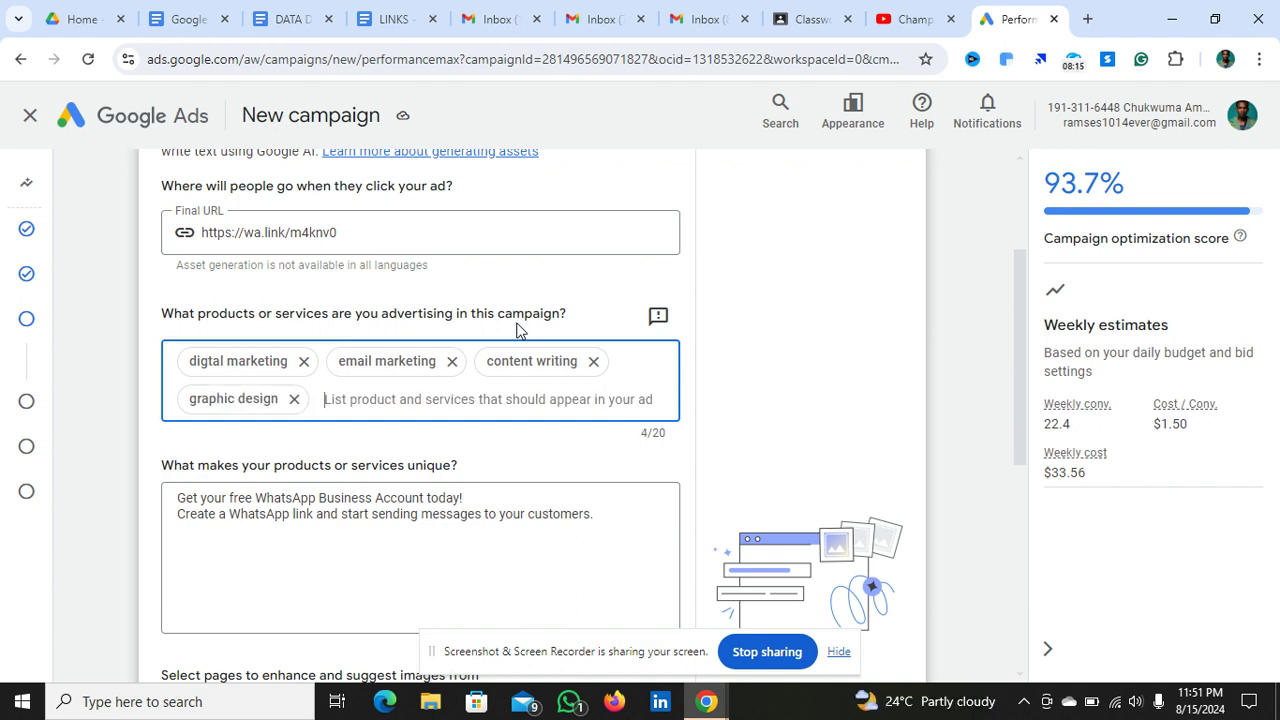
type("UI/")
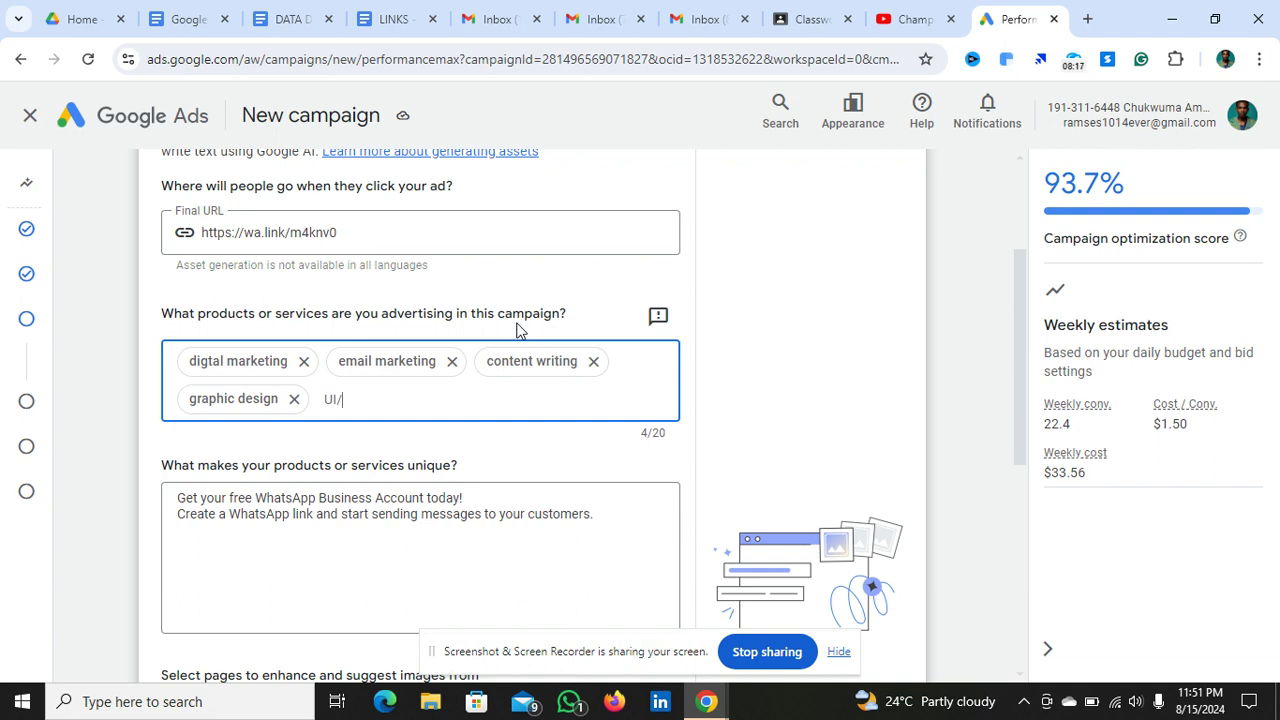
type("UX design")
key("Return")
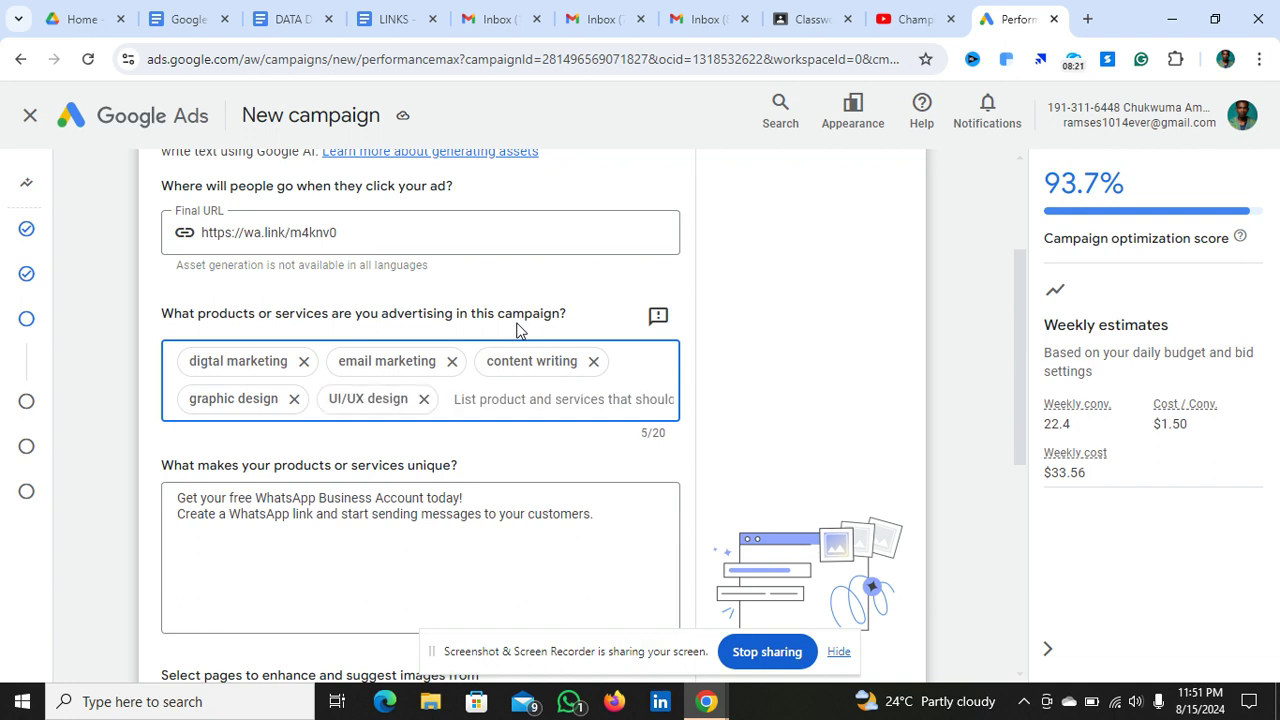
Clear the suggested WhatsApp Business text from the description of what makes the products or services unique
scroll(760, 392, "down", 2)
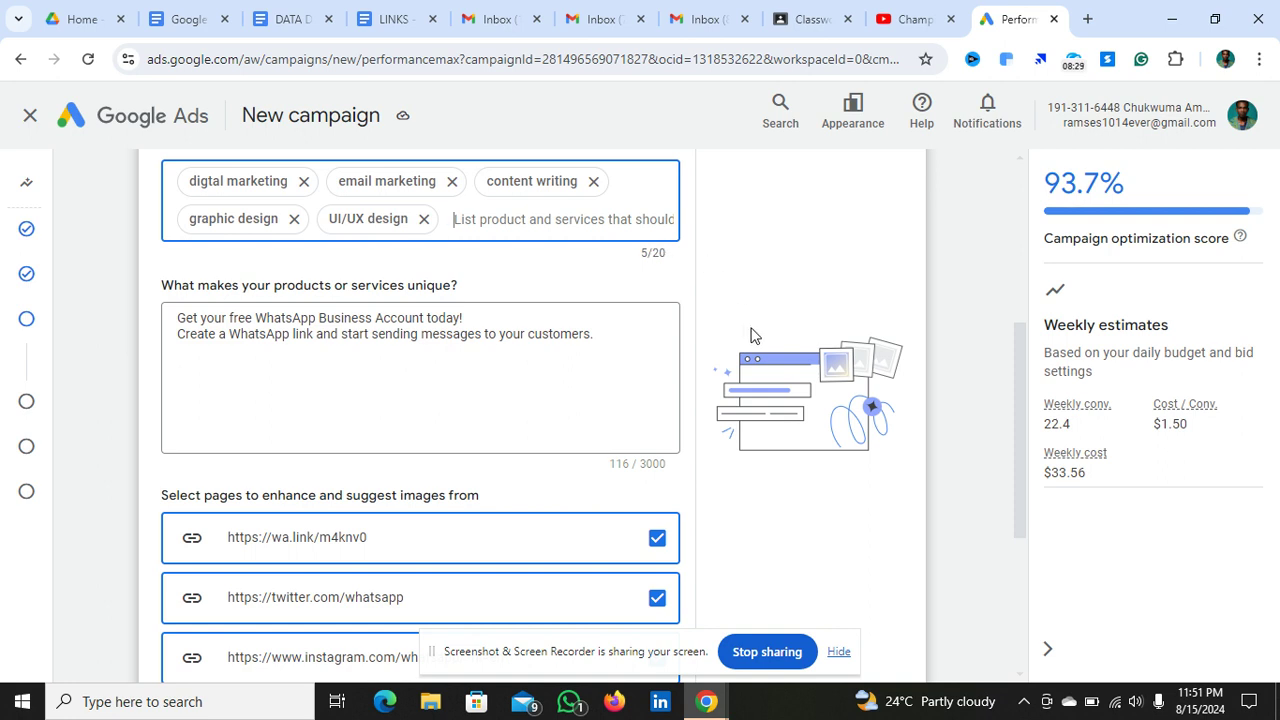
left_click(393, 360)
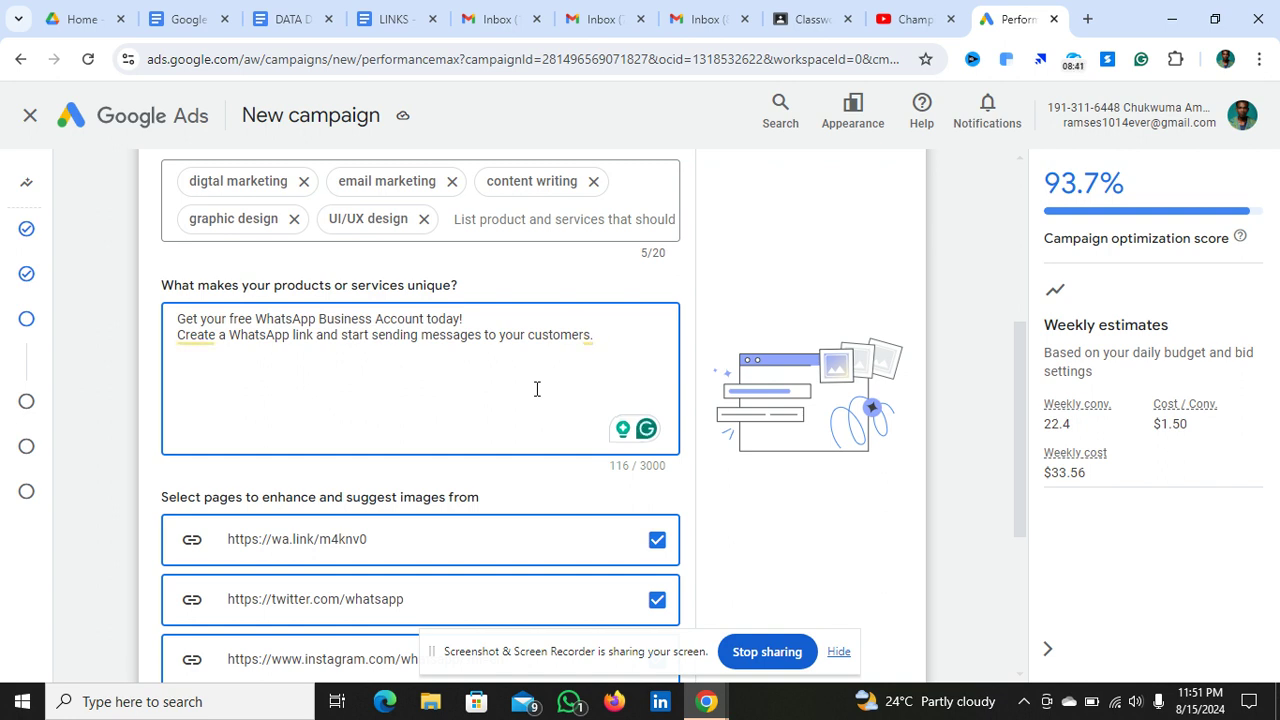
key("BackSpace")
key("BackSpace")
key("BackSpace")
key("BackSpace")
key("BackSpace")
key("BackSpace")
key("BackSpace")
key("BackSpace")
key("BackSpace")
key("BackSpace")
key("BackSpace")
key("BackSpace")
key("BackSpace")
key("BackSpace")
key("BackSpace")
key("BackSpace")
key("BackSpace")
key("BackSpace")
key("BackSpace")
key("BackSpace")
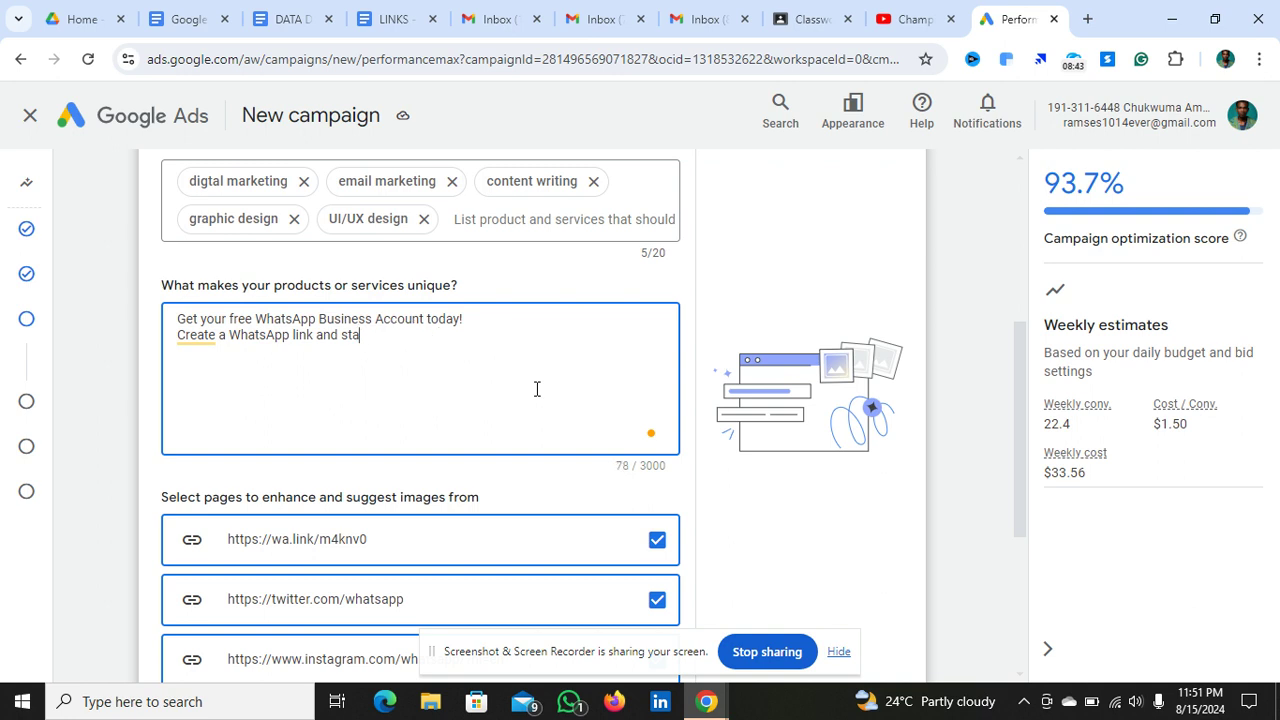
key("BackSpace")
key("BackSpace")
key("BackSpace")
key("BackSpace")
key("BackSpace")
key("BackSpace")
key("BackSpace")
key("BackSpace")
key("BackSpace")
key("BackSpace")
key("BackSpace")
key("BackSpace")
key("BackSpace")
key("BackSpace")
key("BackSpace")
key("BackSpace")
key("BackSpace")
key("BackSpace")
key("BackSpace")
key("BackSpace")
key("BackSpace")
key("BackSpace")
key("BackSpace")
key("BackSpace")
key("BackSpace")
key("BackSpace")
key("BackSpace")
key("BackSpace")
key("BackSpace")
key("BackSpace")
key("BackSpace")
key("BackSpace")
key("BackSpace")
key("BackSpace")
key("BackSpace")
key("BackSpace")
key("BackSpace")
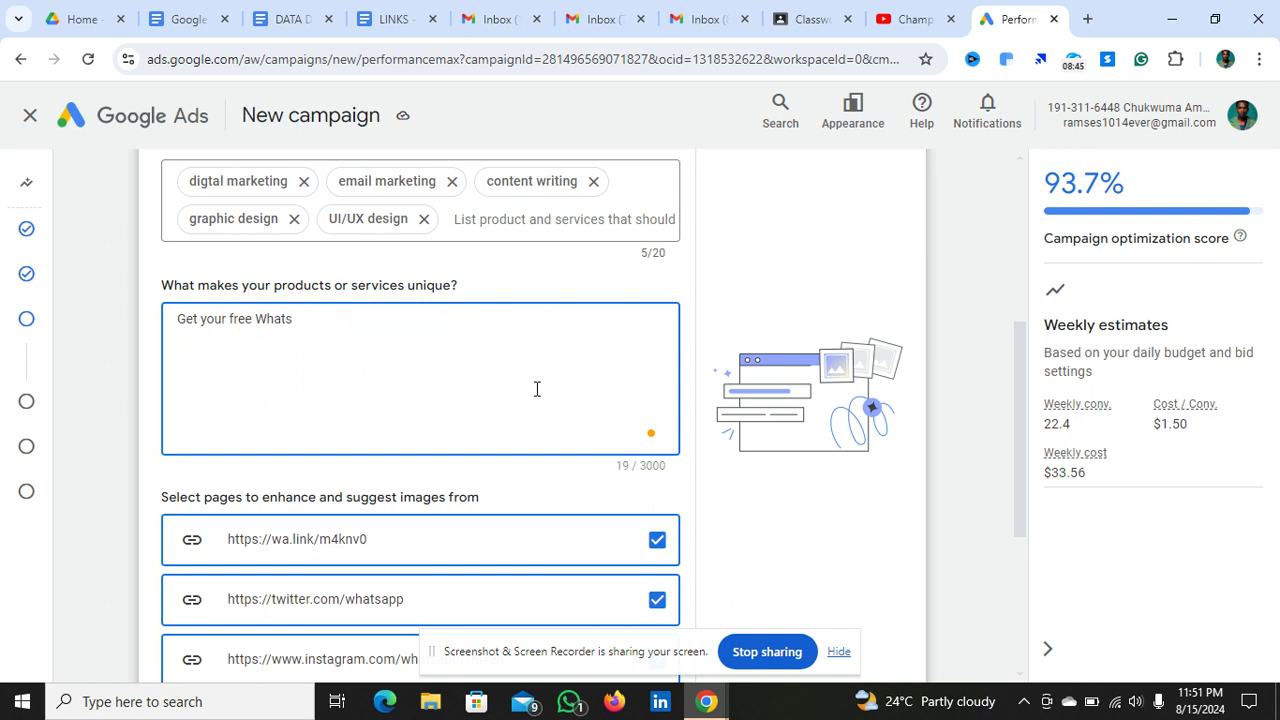
key("BackSpace")
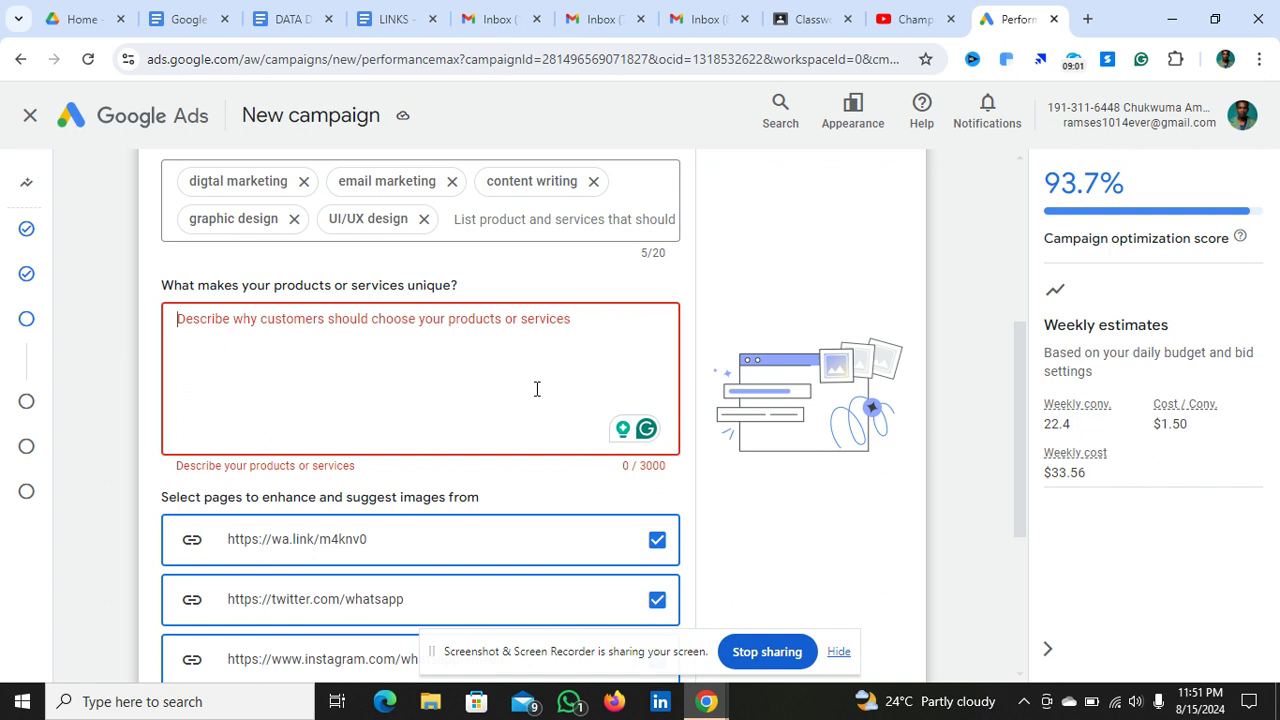
Start the description of what makes the services unique with "I am a unique digital marketing specialist with over 5 years of experience."
type("I ")
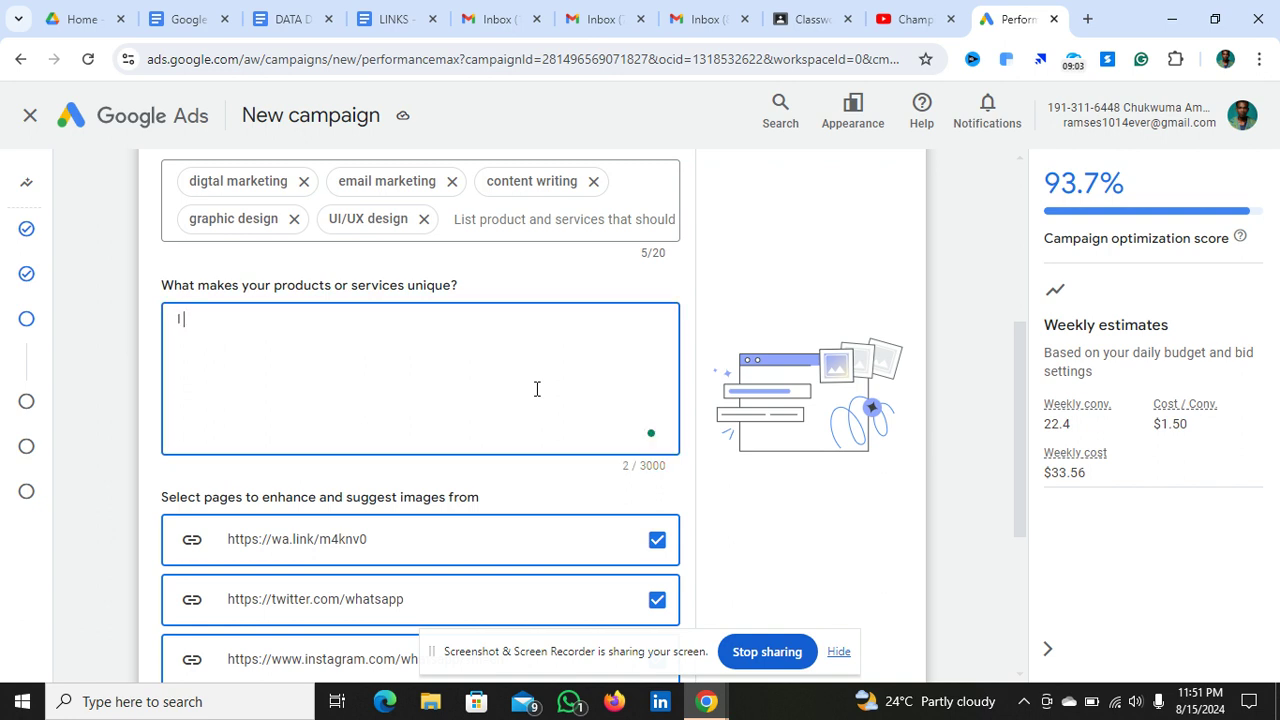
type("am a uh")
key("BackSpace")
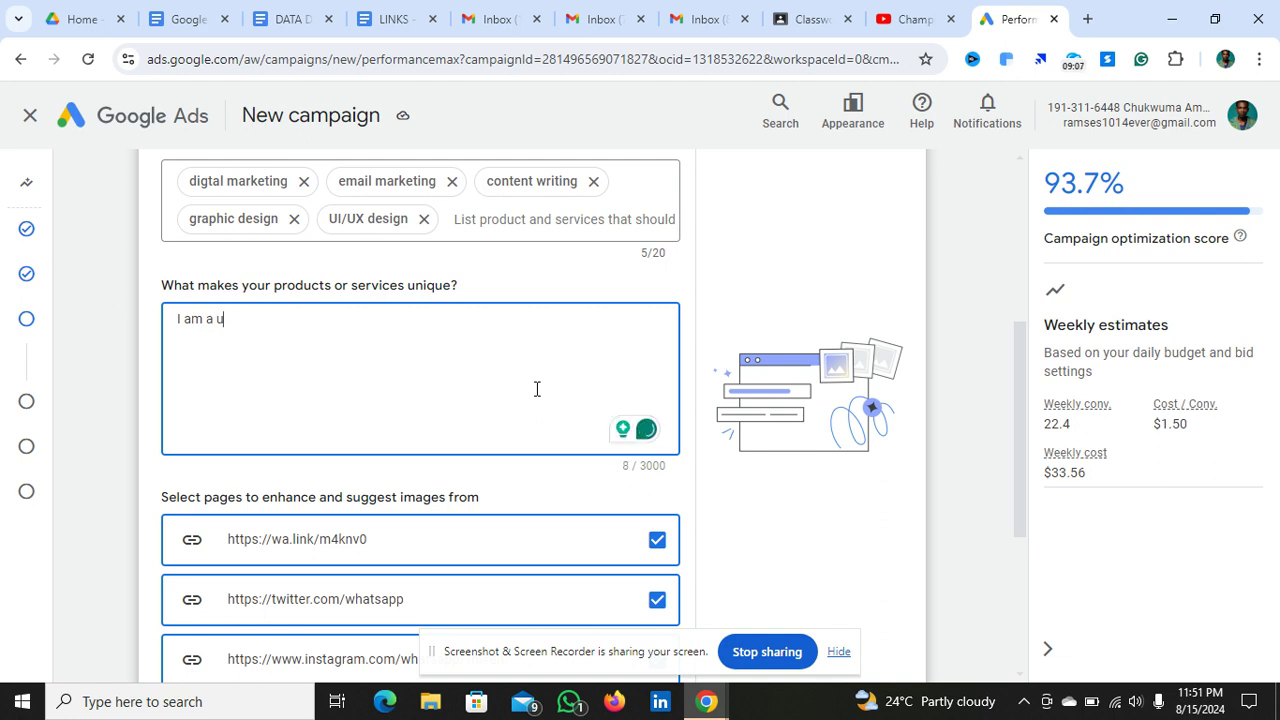
type("nique")
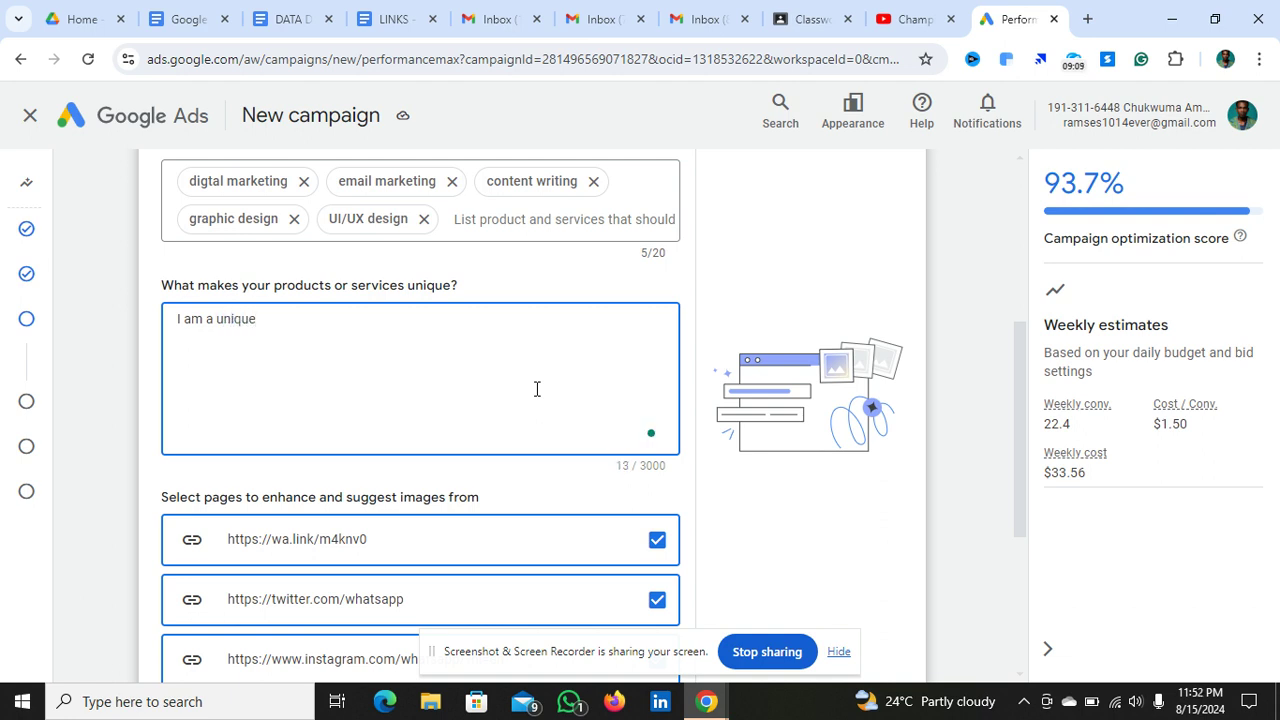
type(" digital marketing")
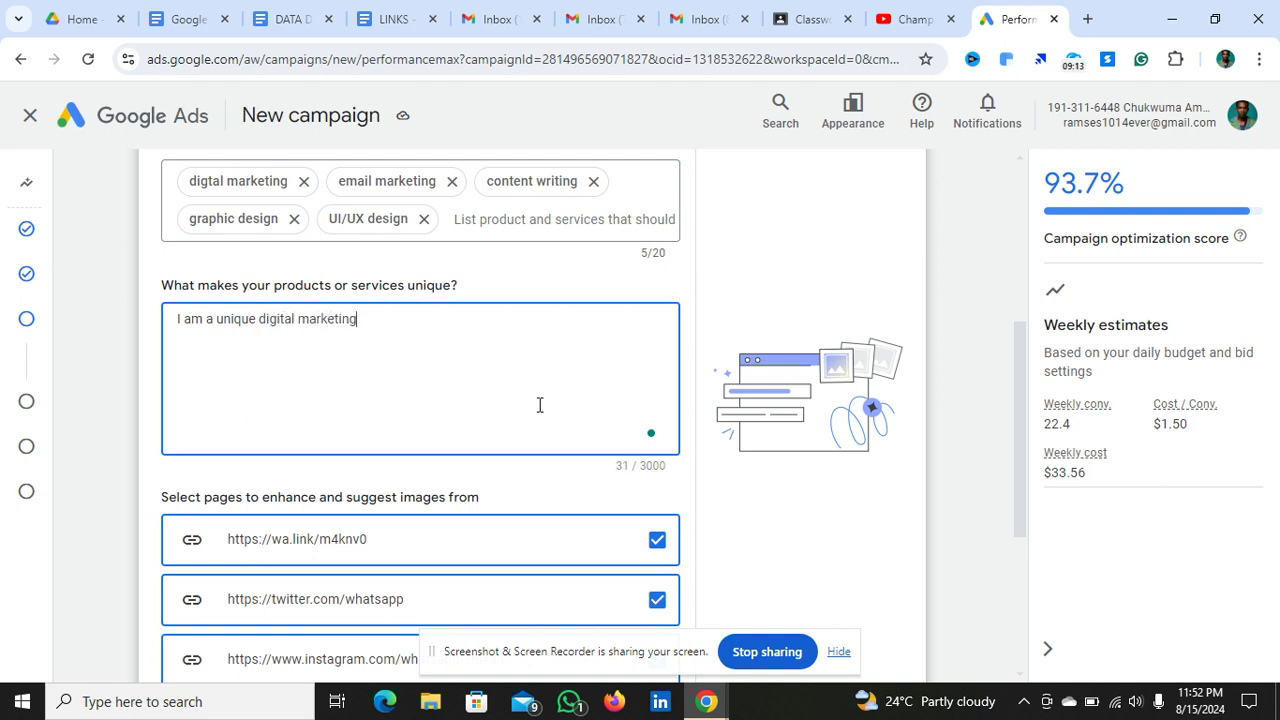
type(" specialist with over 5 ye")
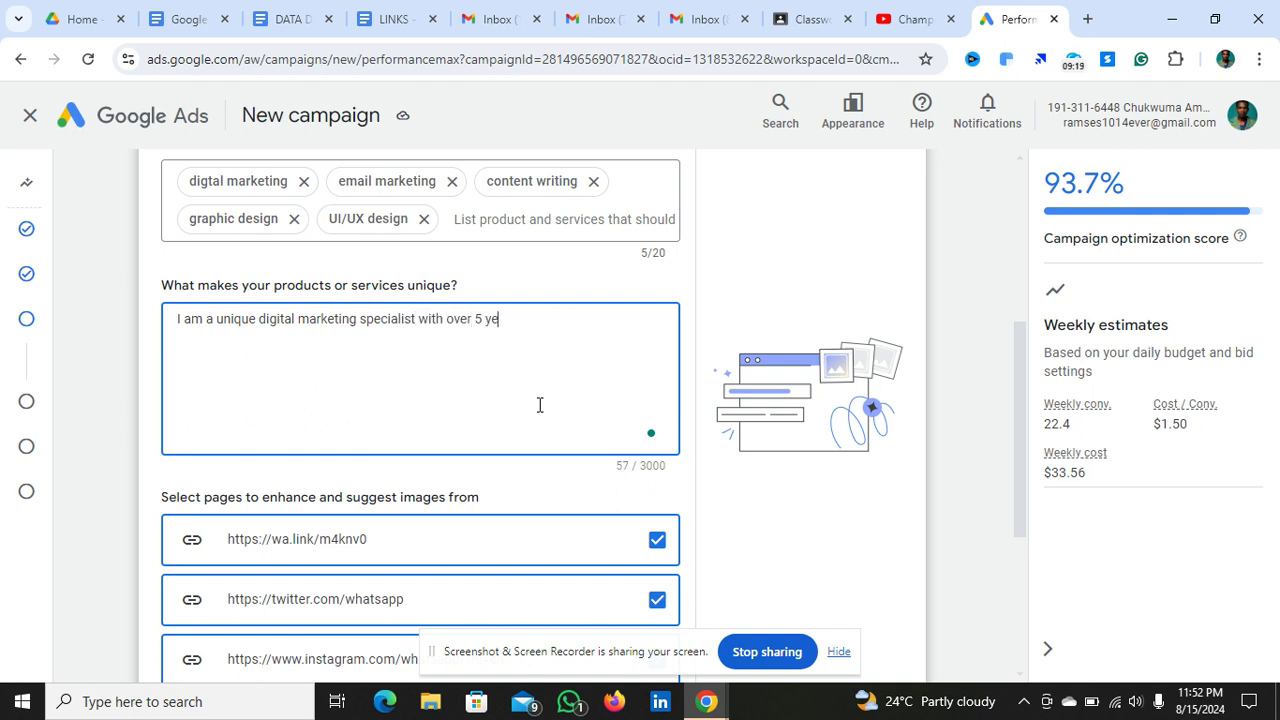
type("ars of experience")
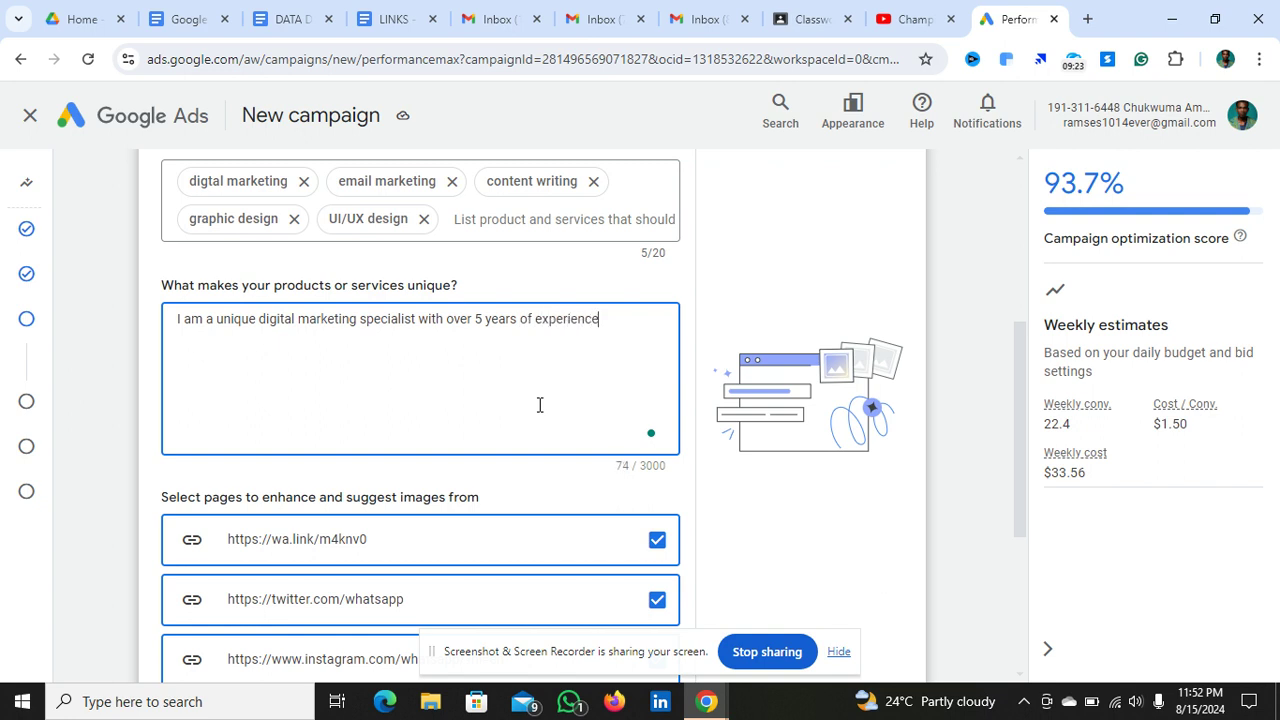
type(".")
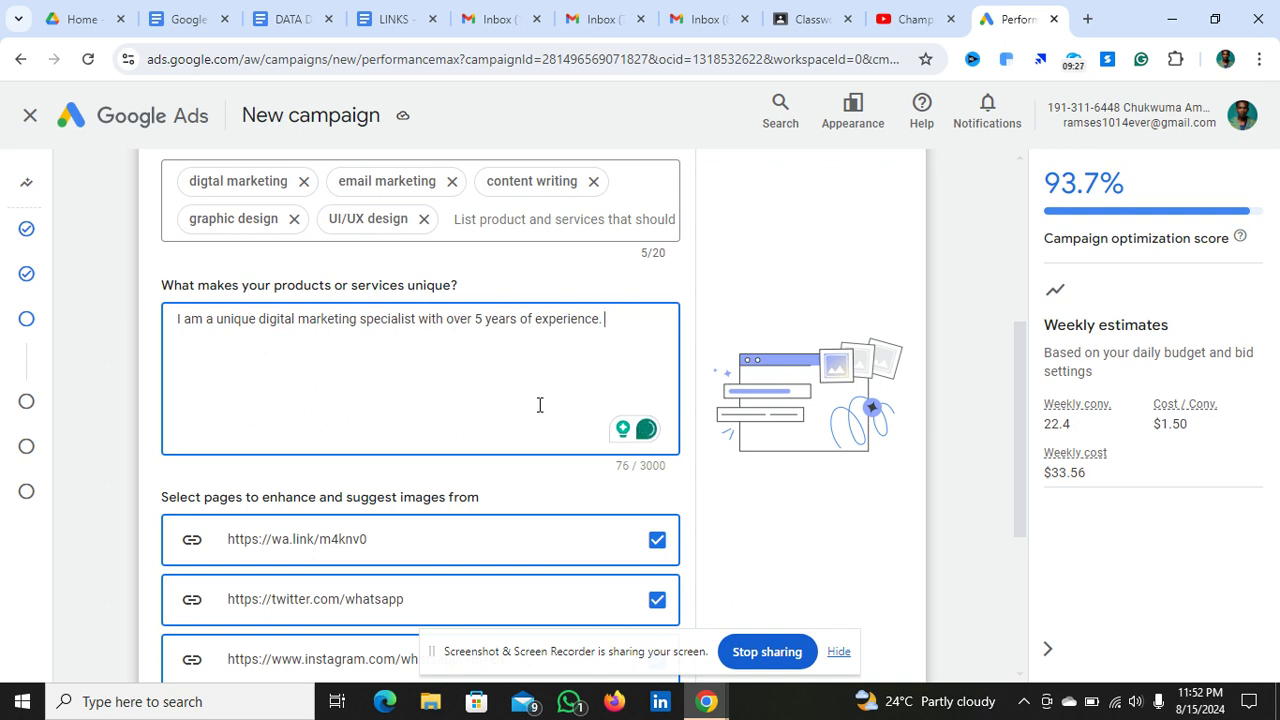
Continue the uniqueness description with "I will help your business generate more revenue and see that your business grows effectively"
type(" I will he")
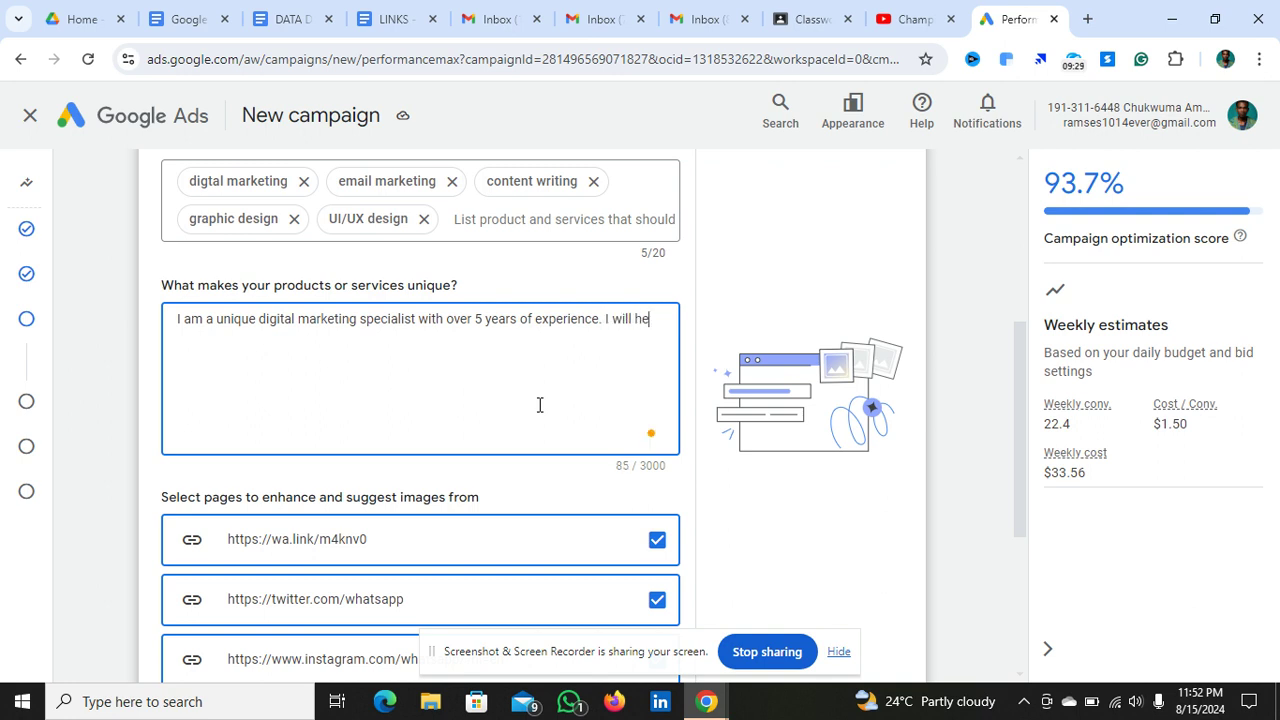
type("lp your business")
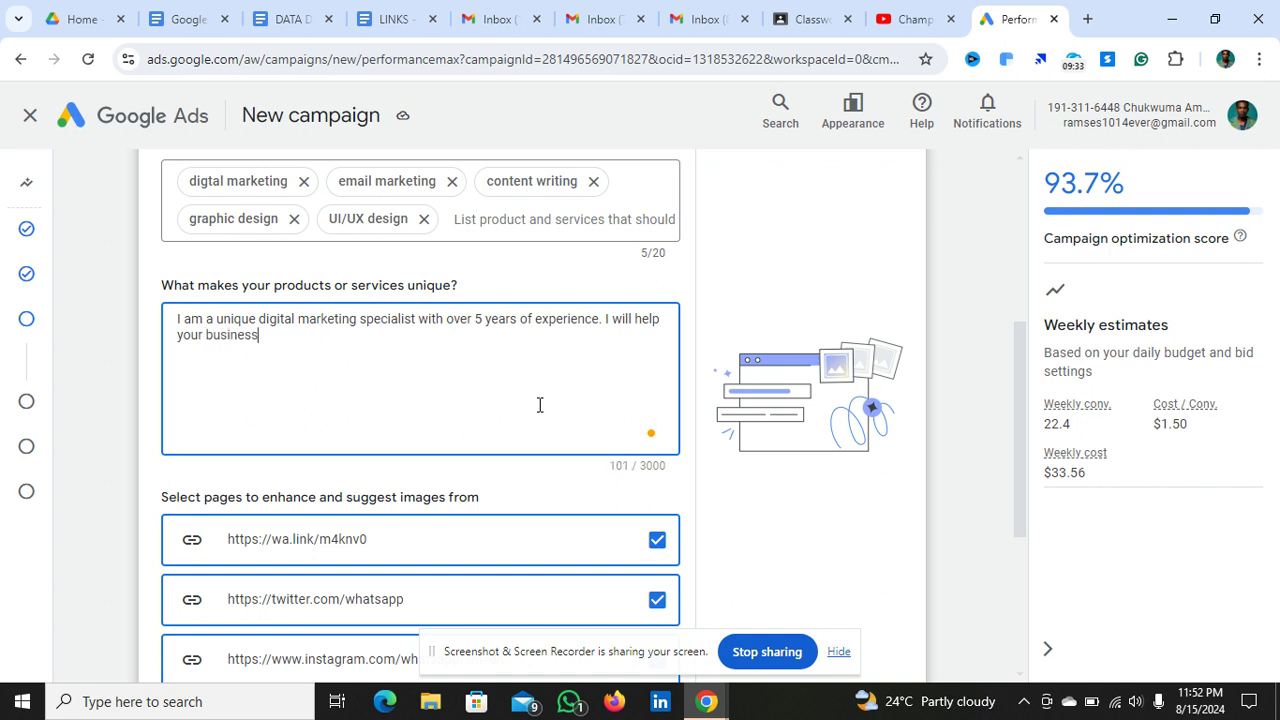
type(" generate more")
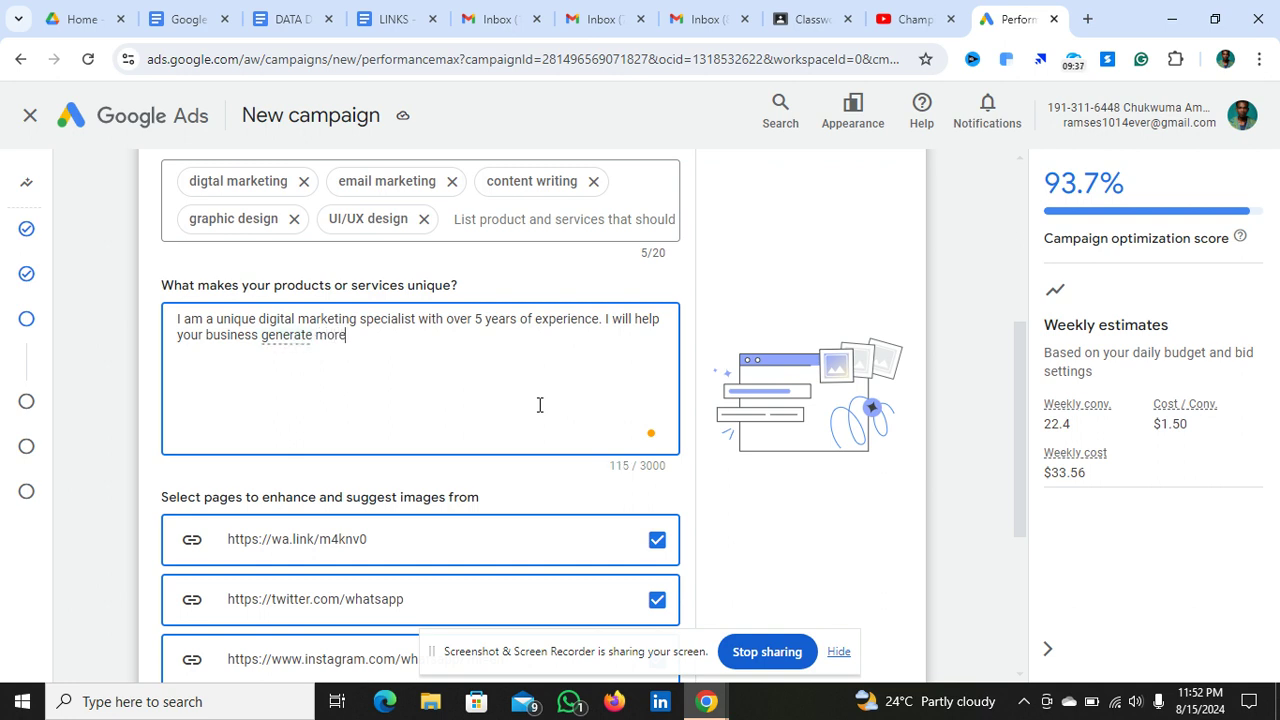
type(" revenue and")
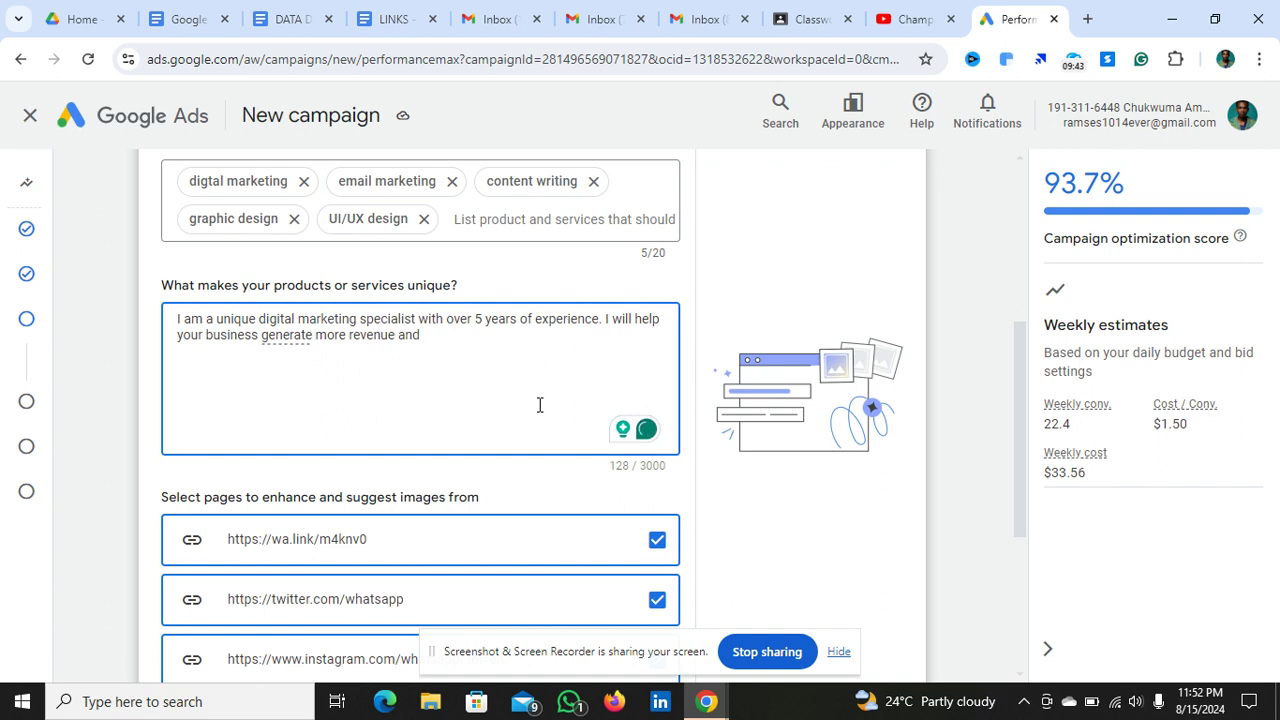
type(" see that ")
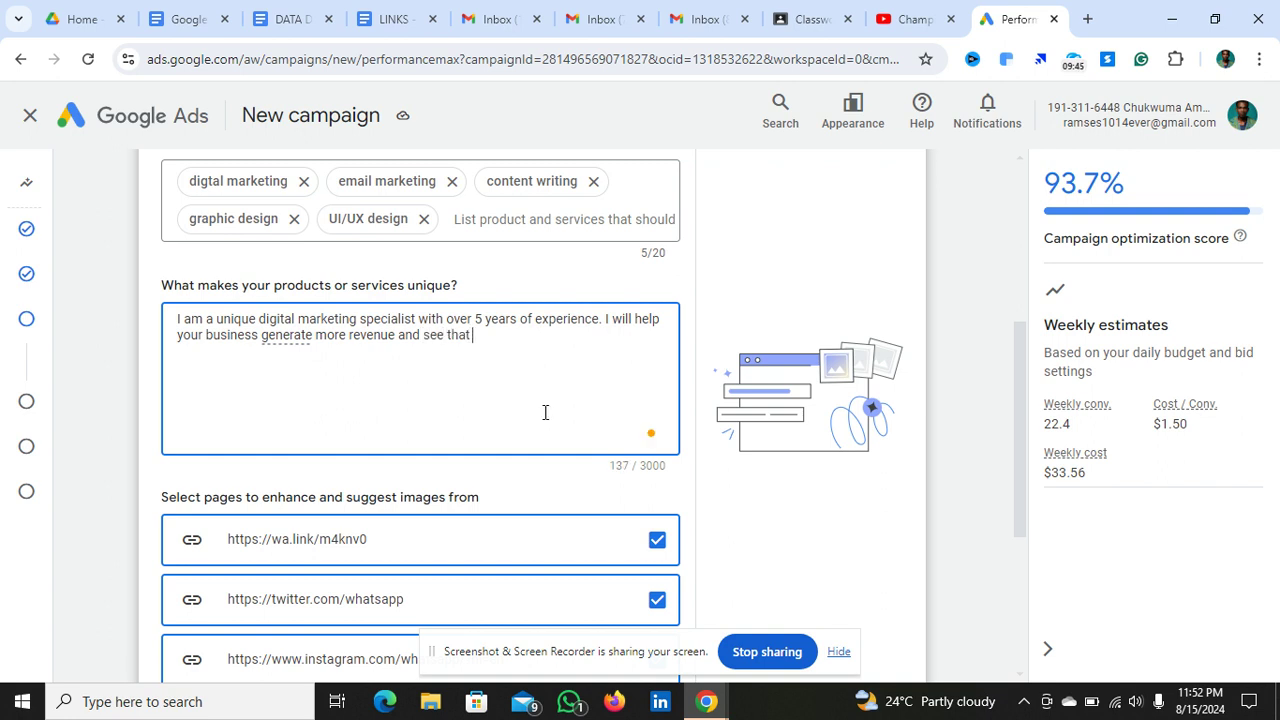
type("your busin")
type("ess gr")
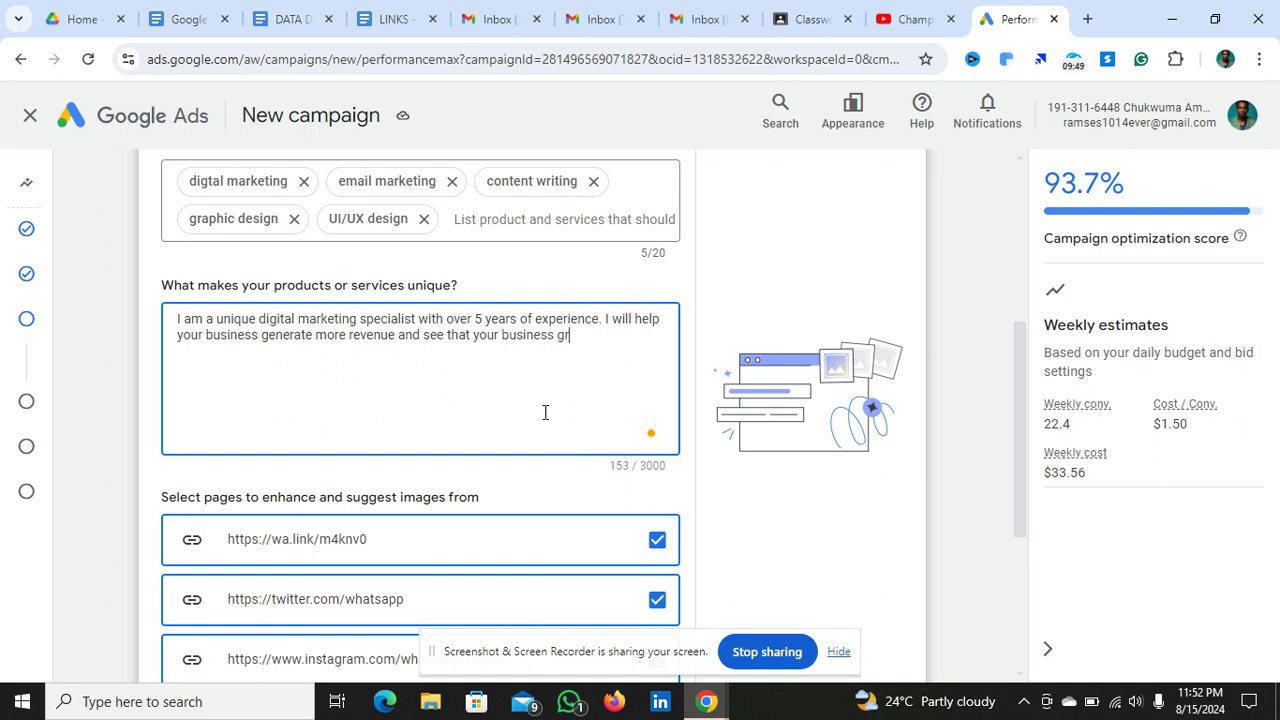
type("ows effectively")
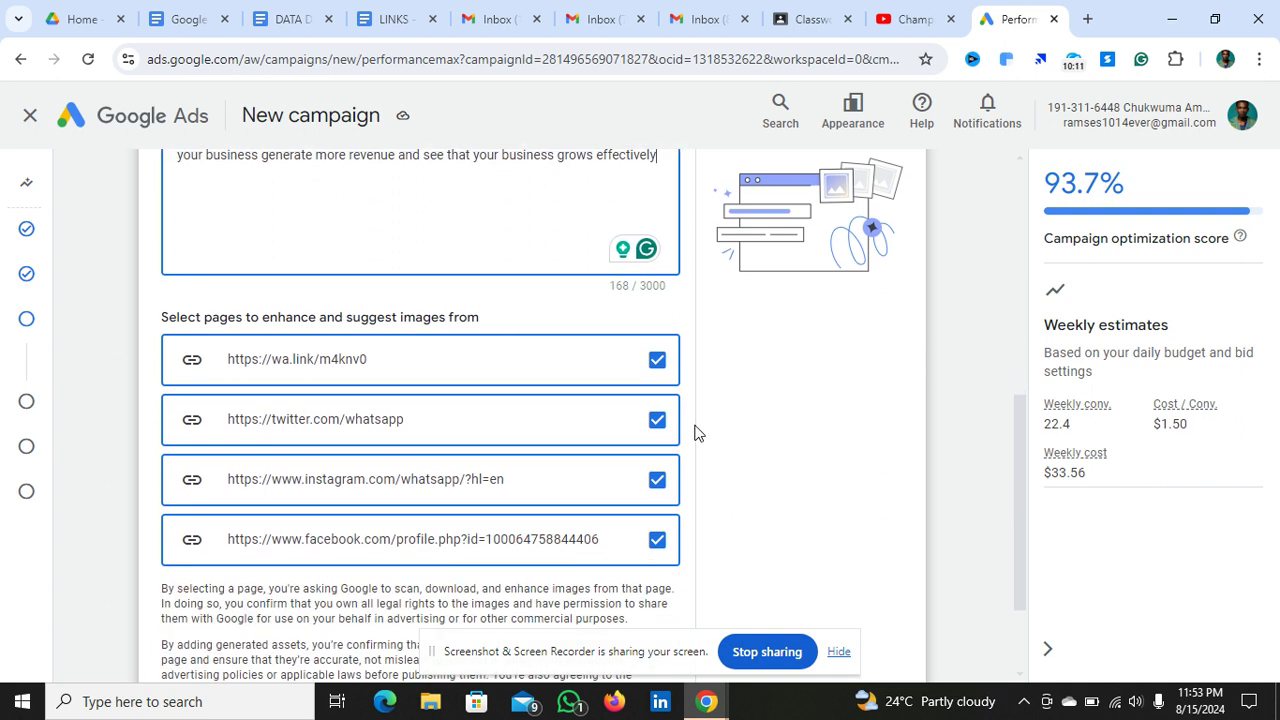
Review the asset generation details and generate the assets, keeping all four suggested pages selected as image sources
scroll(704, 400, "down", 2)
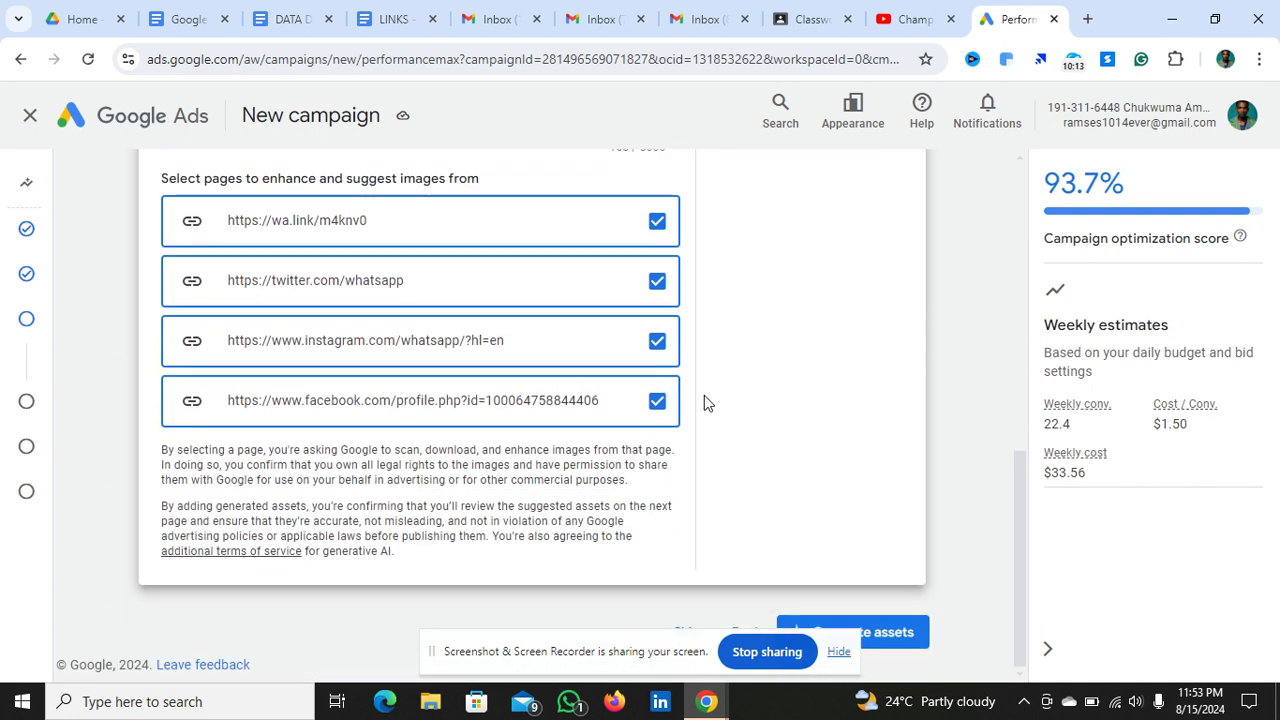
scroll(704, 400, "up", 2)
scroll(704, 400, "down", 2)
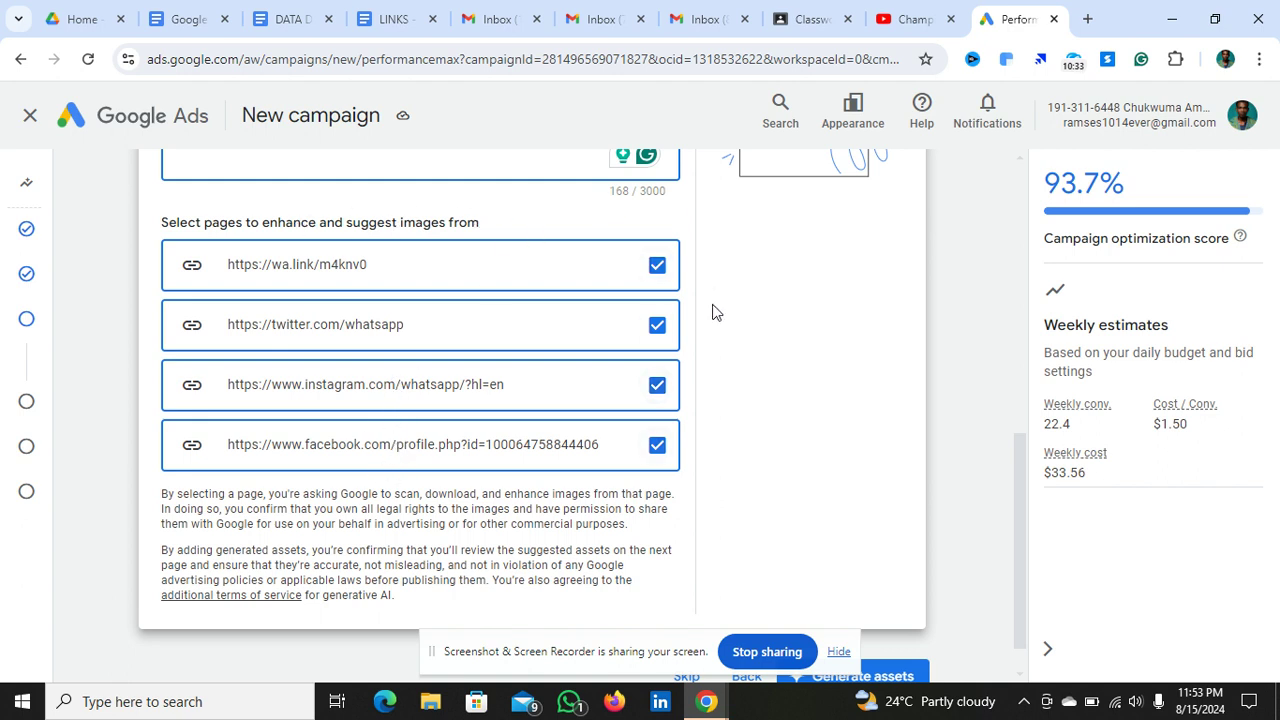
scroll(714, 310, "down", 1)
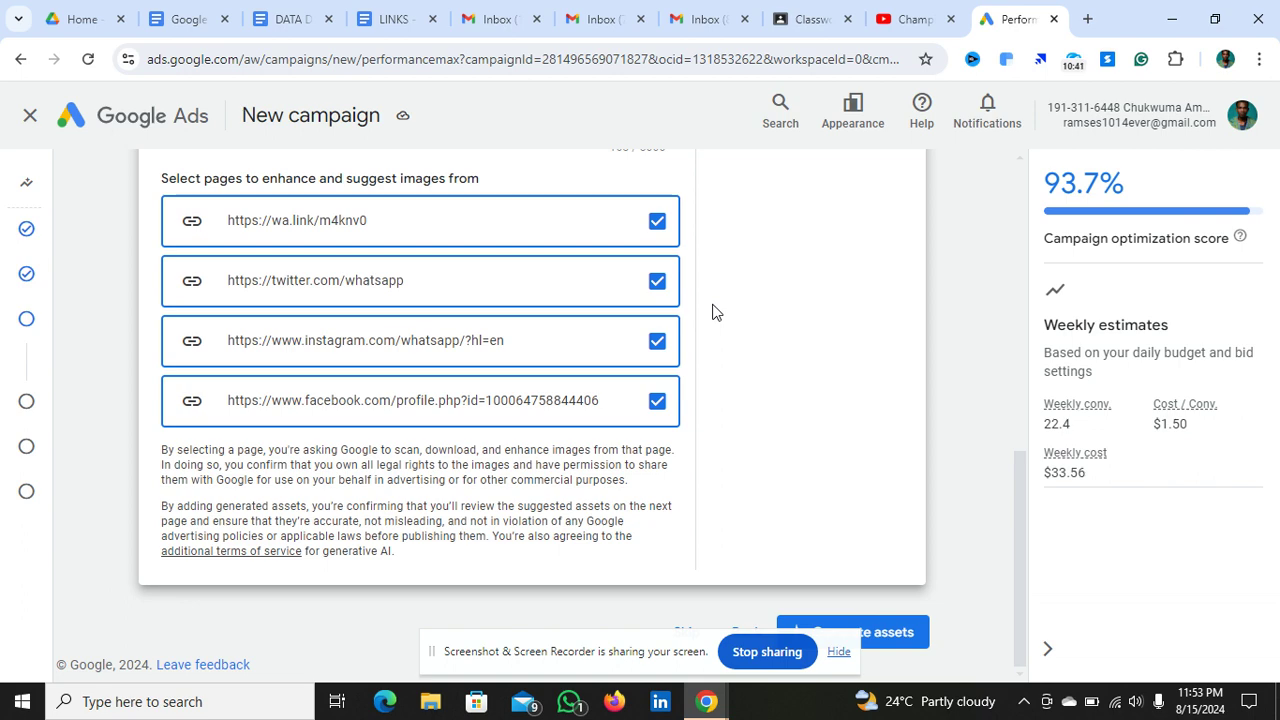
scroll(712, 313, "up", 5)
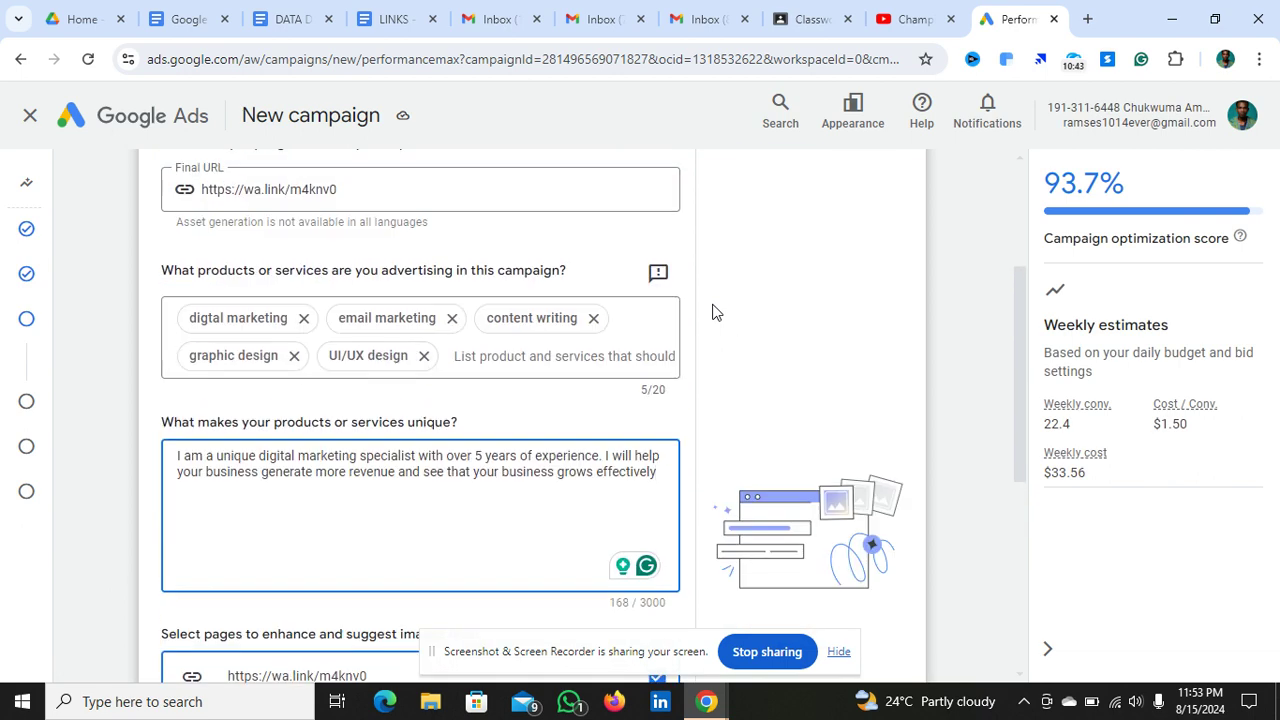
scroll(712, 313, "down", 5)
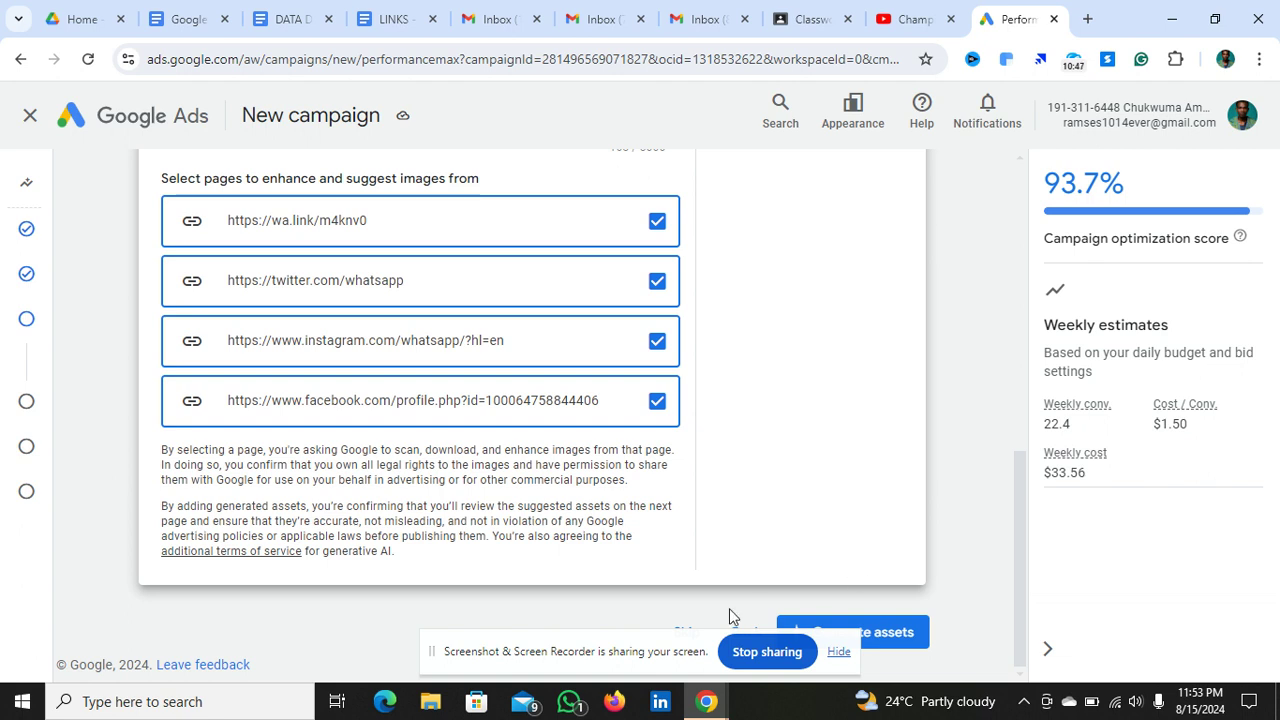
left_click_drag(643, 651, 731, 491)
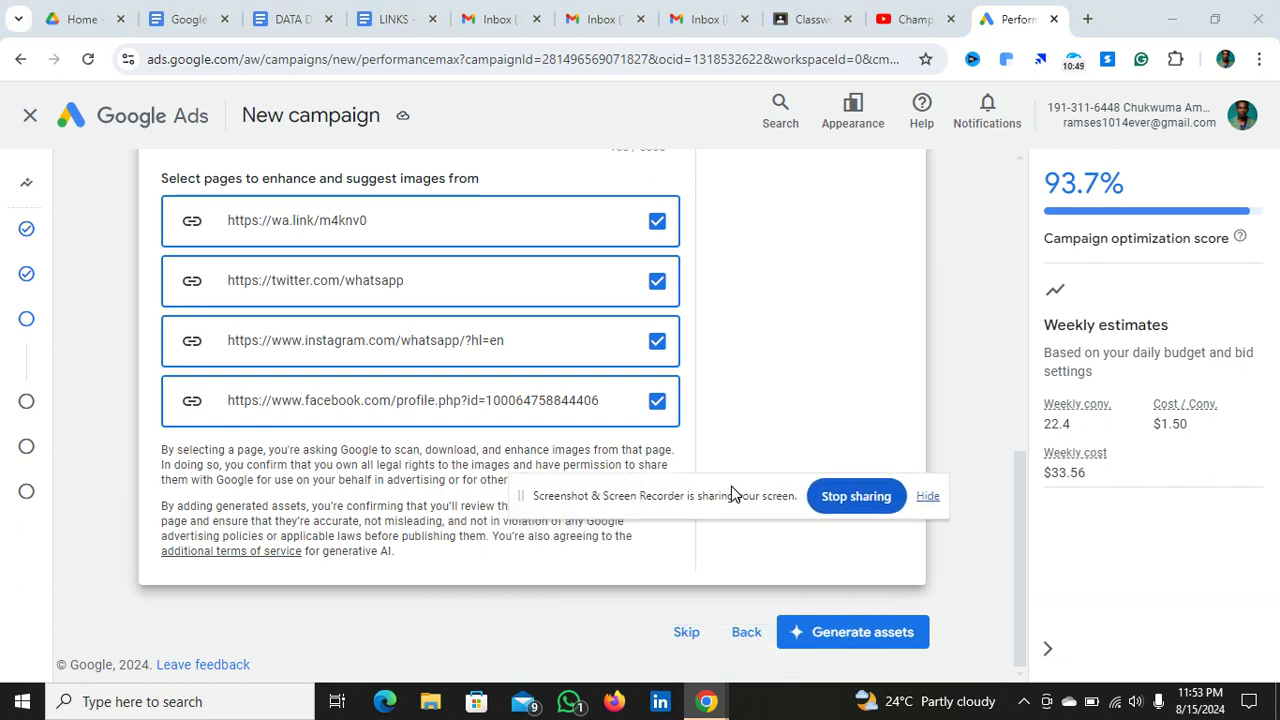
left_click(843, 634)
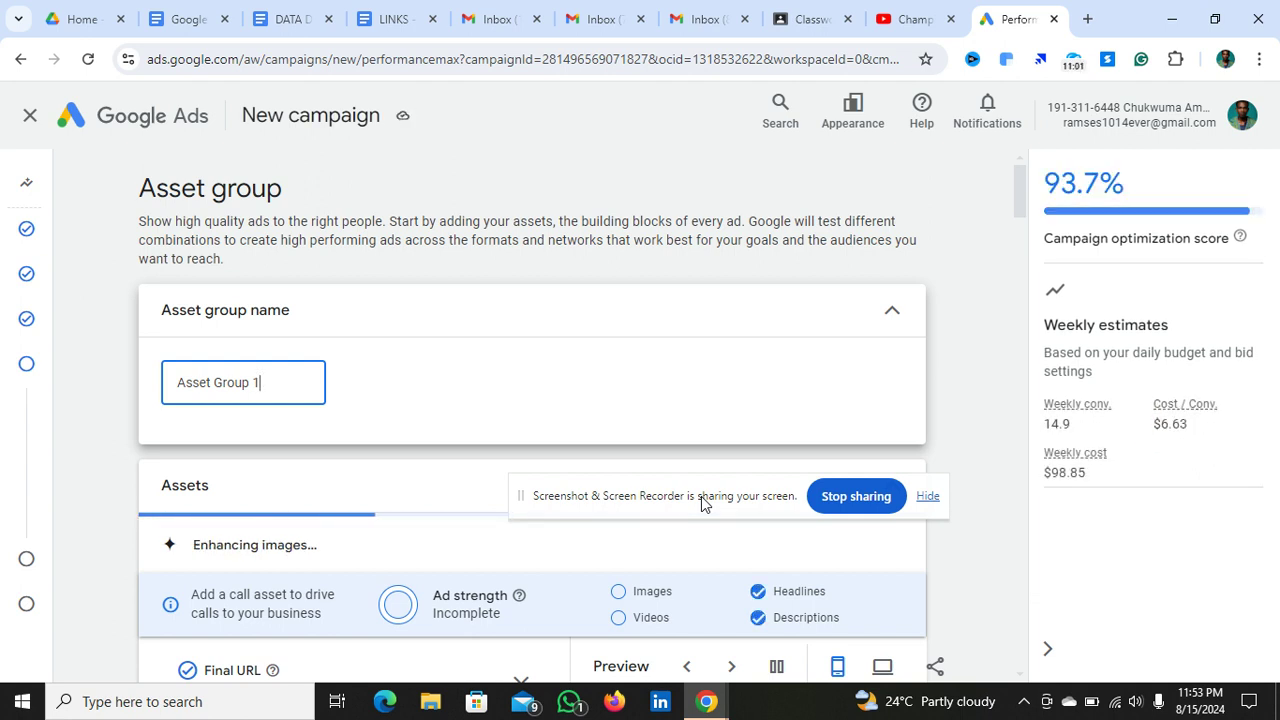
Rename the asset group as "CDMA Asset"
left_click_drag(702, 503, 723, 181)
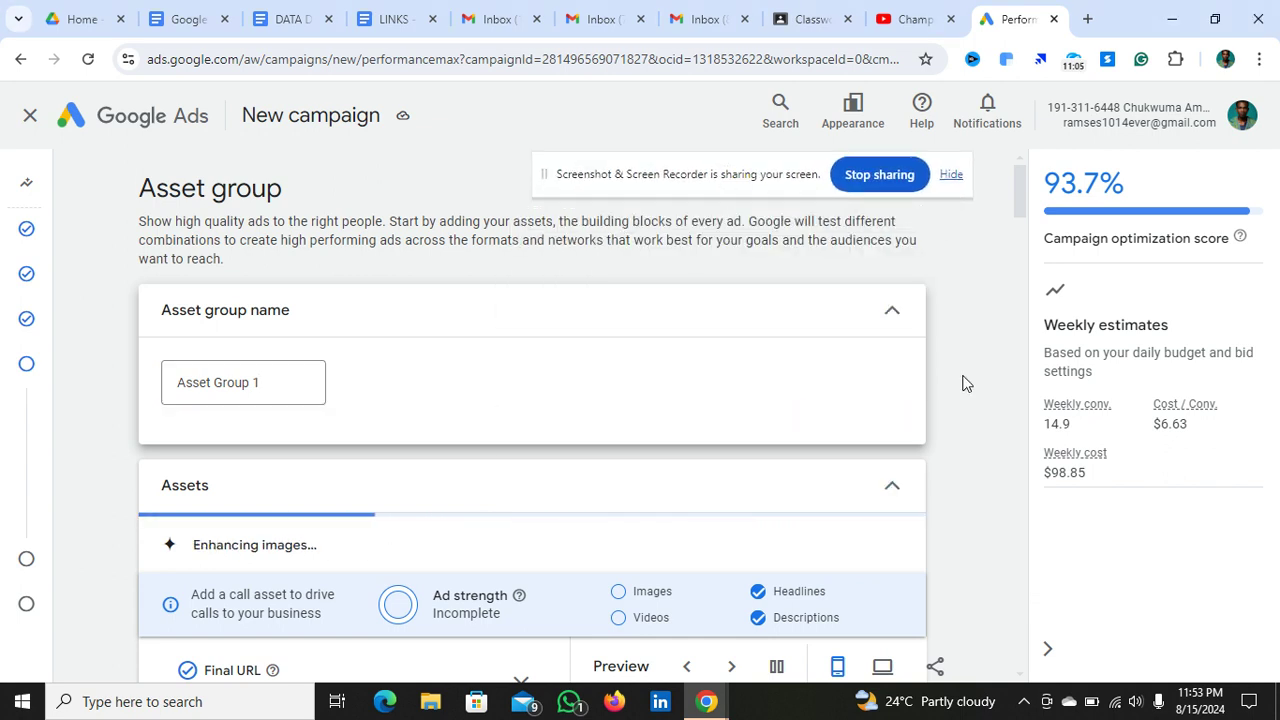
scroll(753, 370, "down", 2)
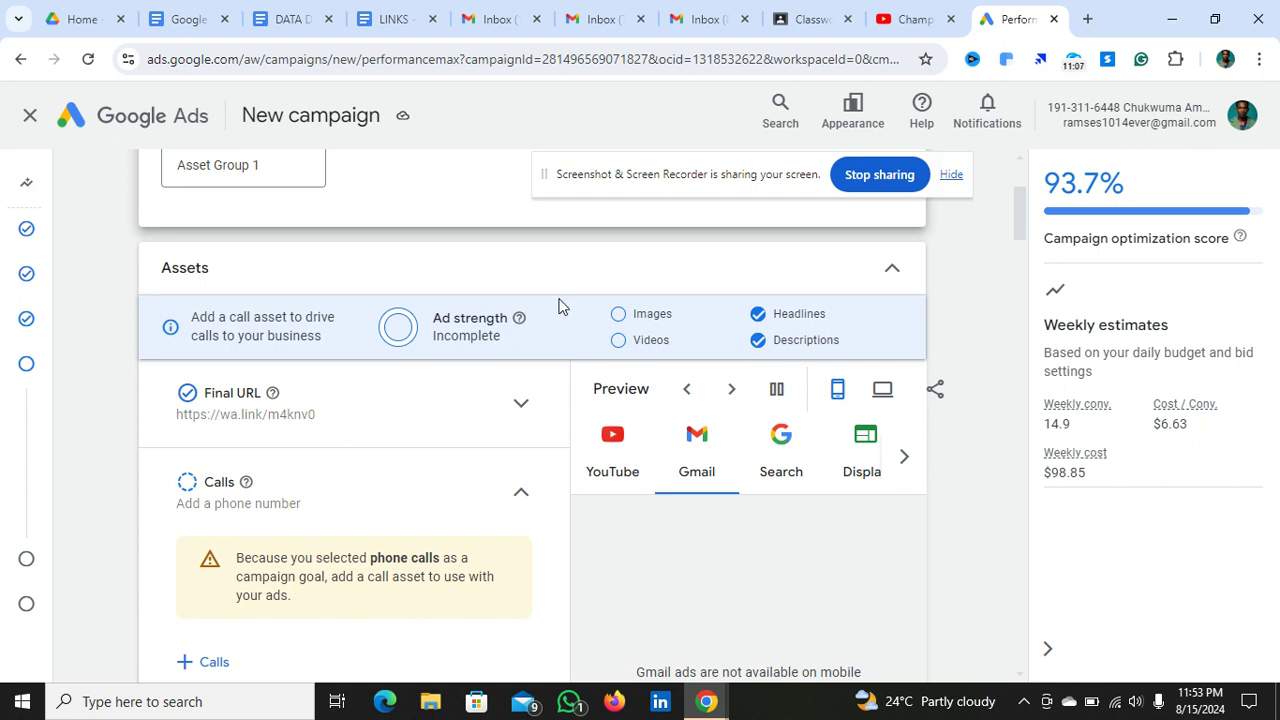
scroll(560, 284, "up", 3)
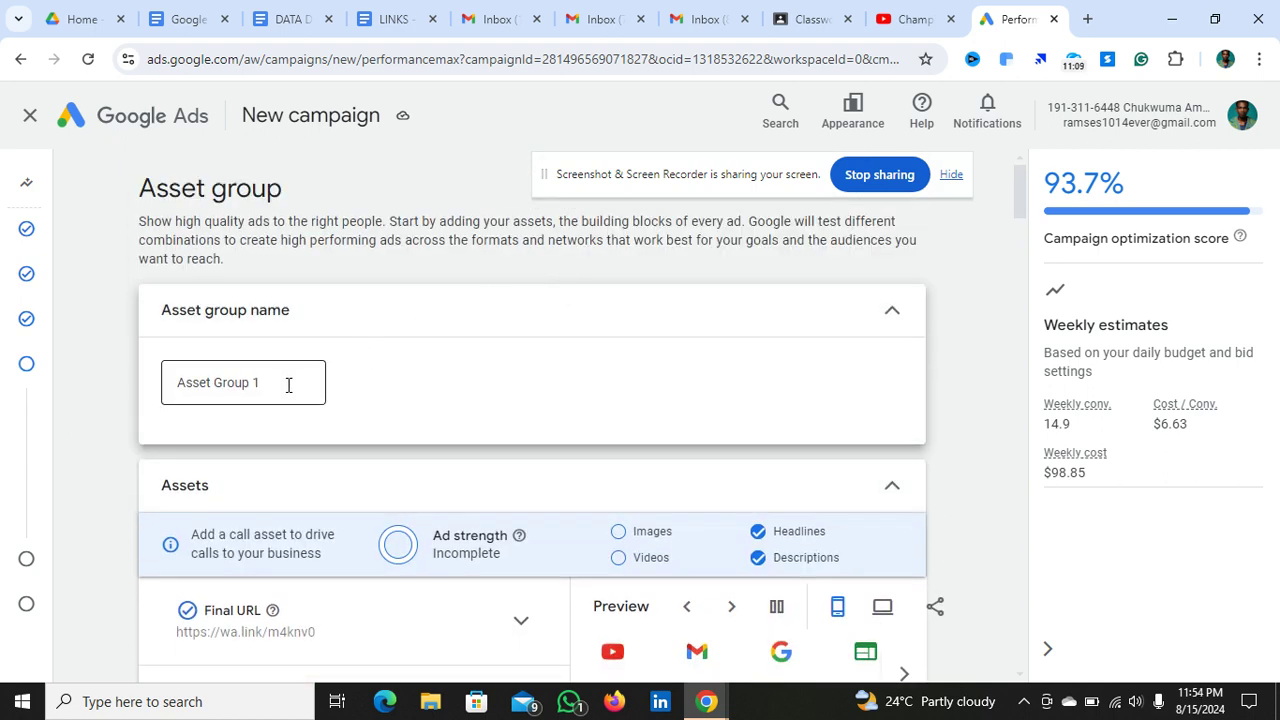
left_click(288, 385)
key("BackSpace")
key("BackSpace")
key("BackSpace")
key("BackSpace")
key("BackSpace")
key("BackSpace")
key("BackSpace")
key("BackSpace")
key("BackSpace")
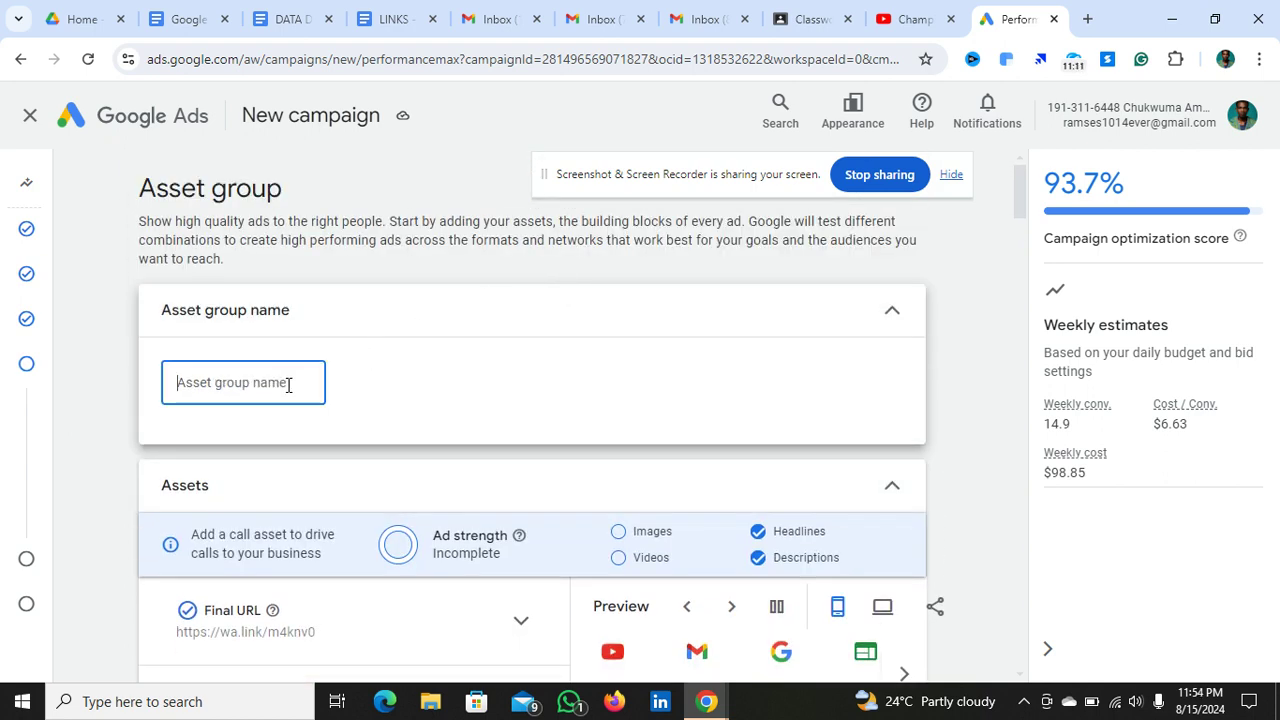
type("CDMA")
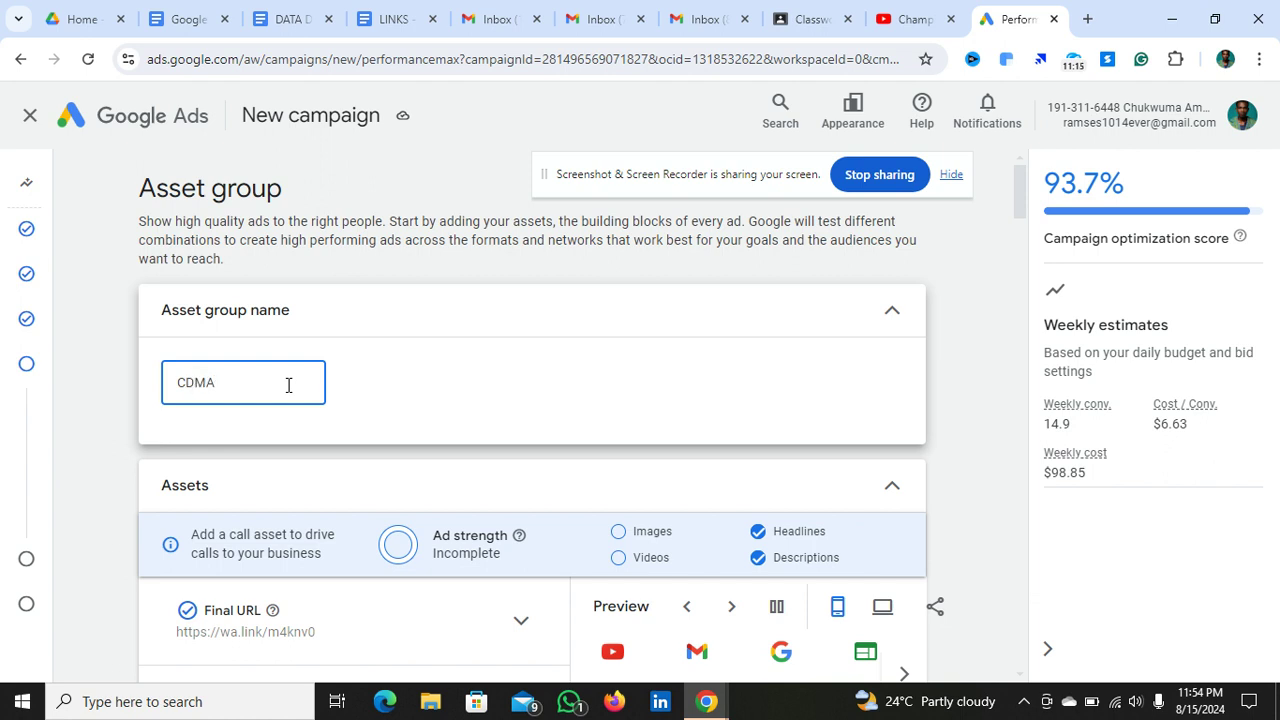
type(" Asset")
Examine the asset group's final URL, calls and headline sections and the ad preview channels from YouTube to Discover
scroll(546, 426, "down", 4)
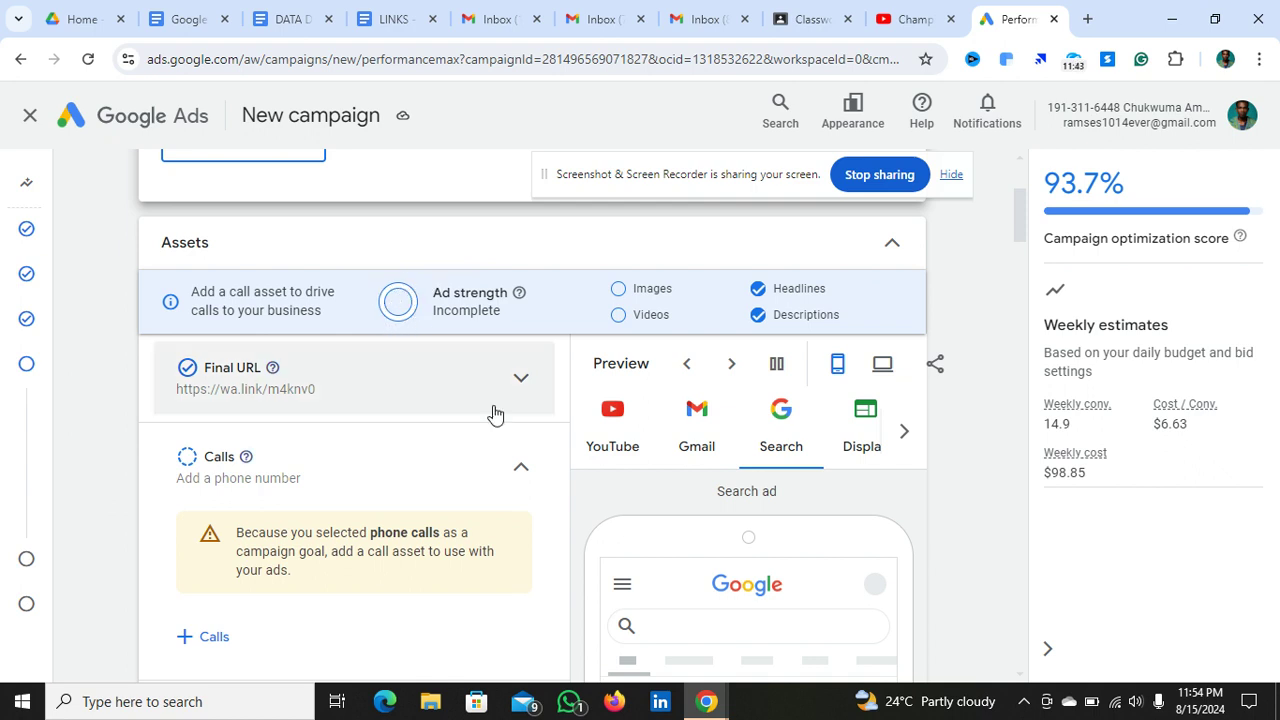
scroll(567, 458, "down", 2)
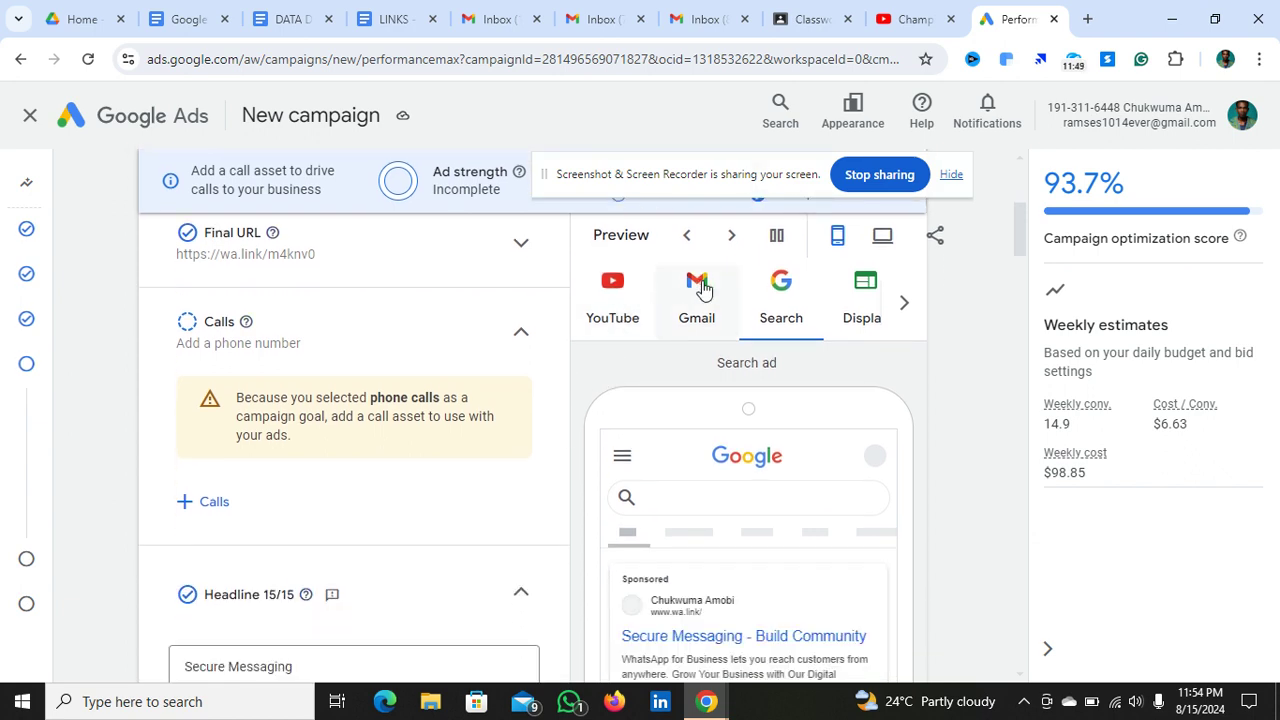
left_click(905, 303)
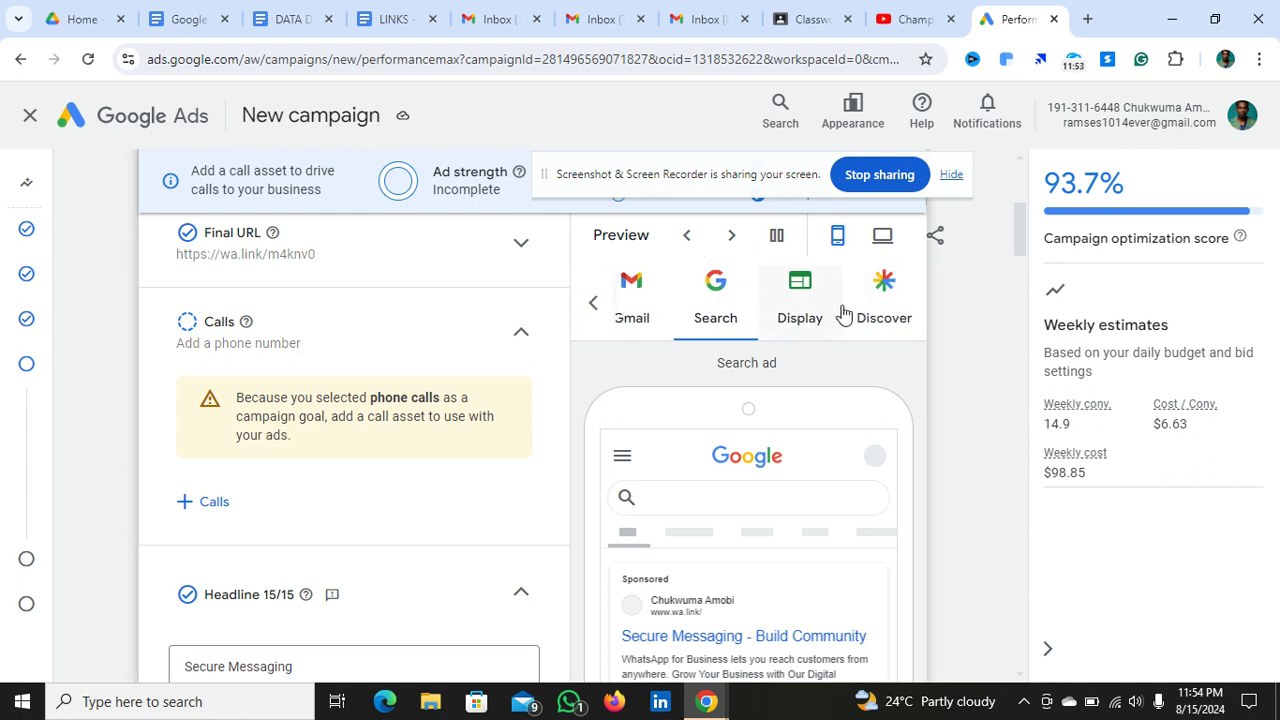
left_click(591, 303)
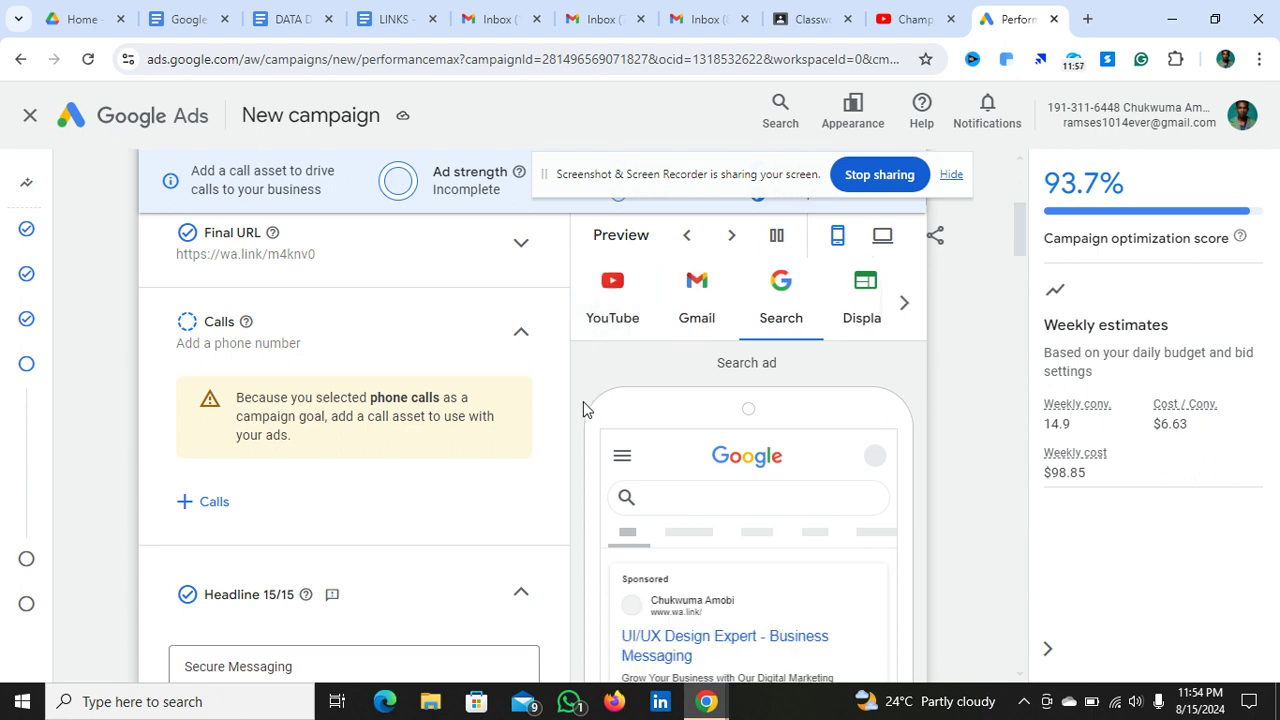
scroll(583, 401, "up", 1)
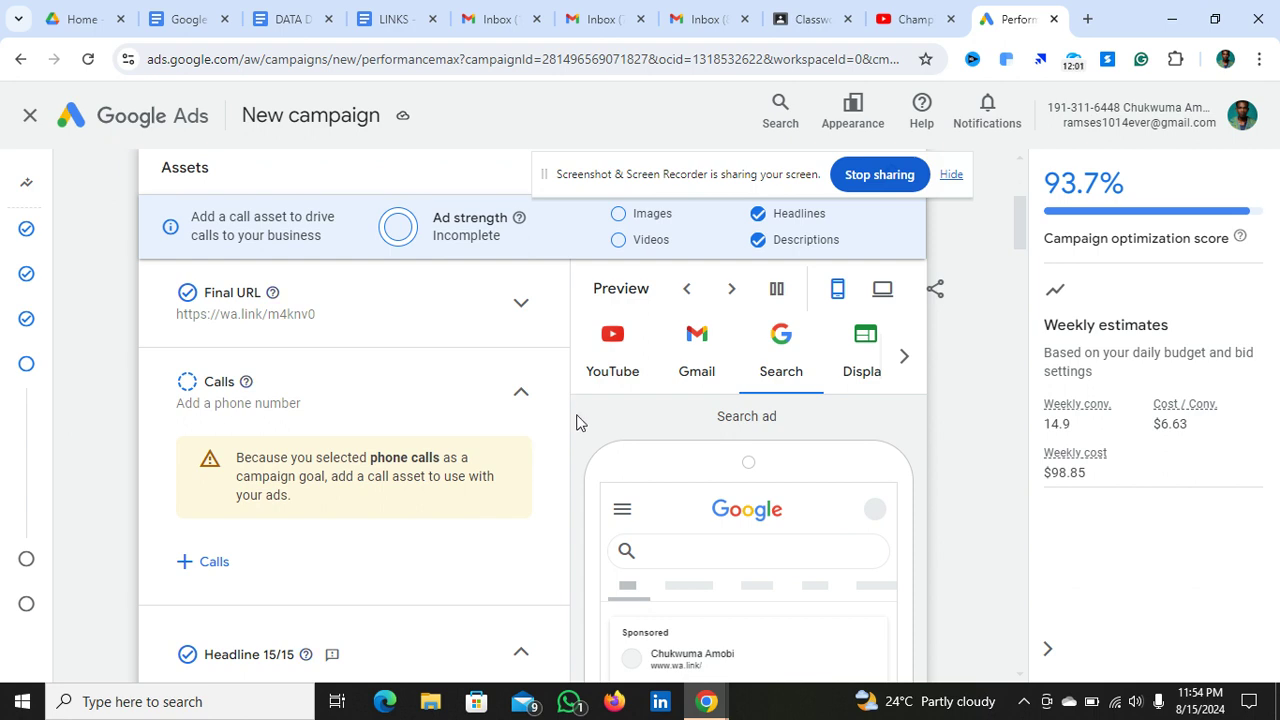
scroll(576, 422, "down", 1)
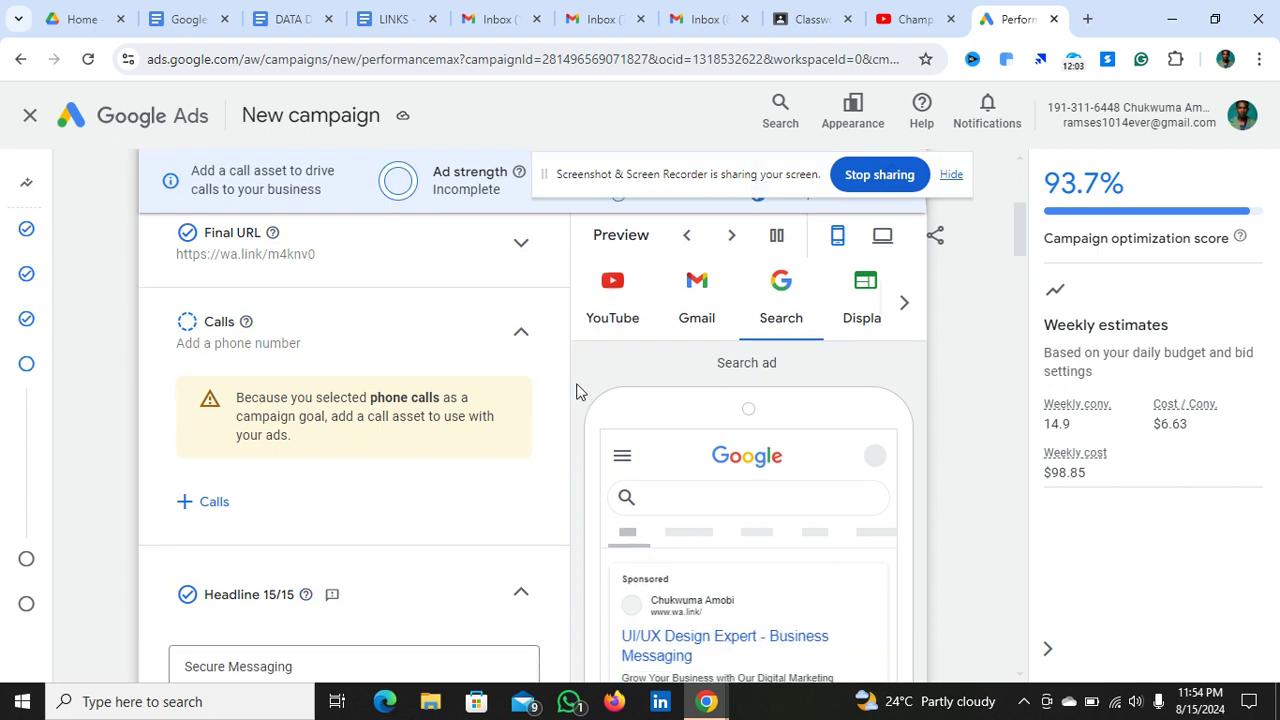
scroll(576, 391, "down", 1)
scroll(576, 391, "up", 2)
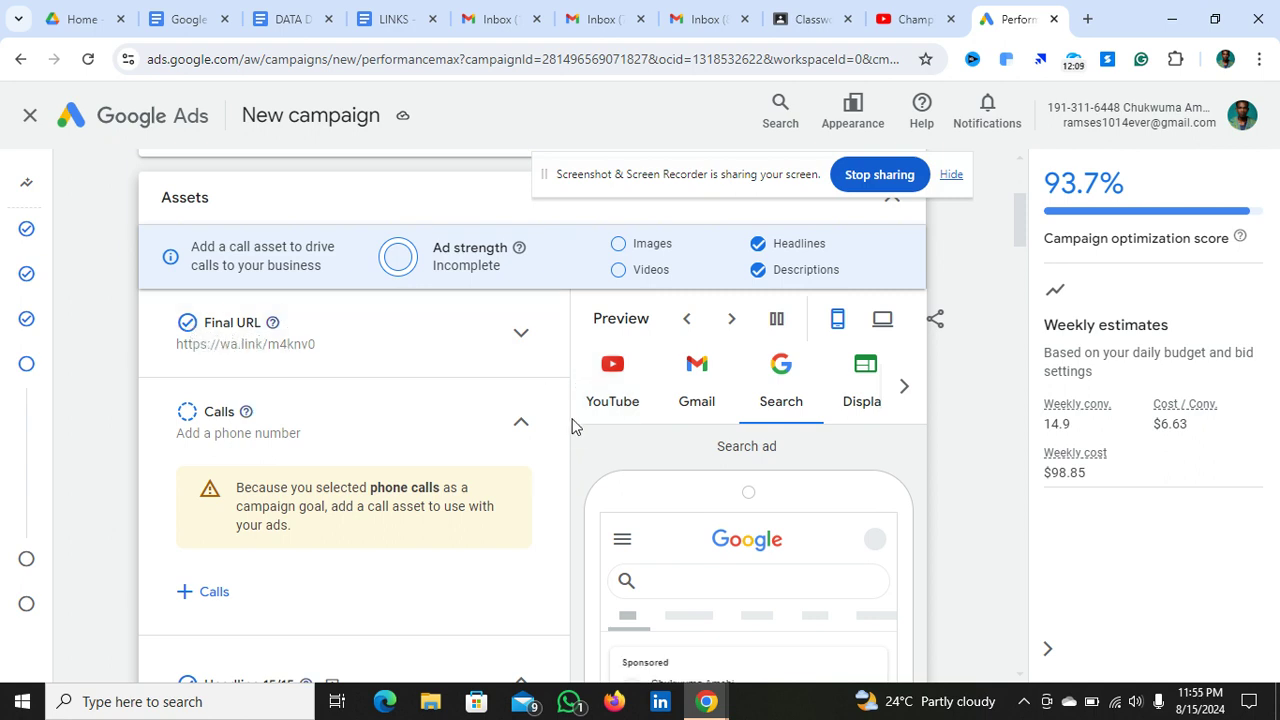
scroll(560, 420, "down", 1)
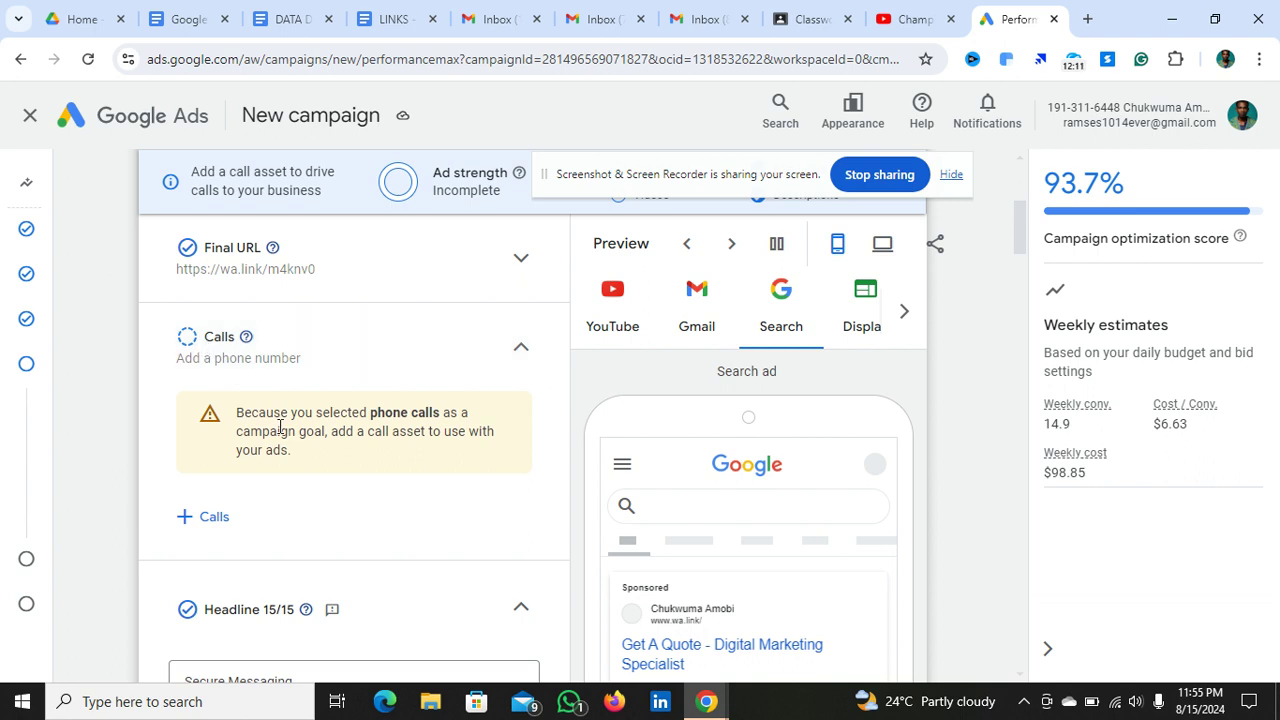
scroll(492, 451, "down", 1)
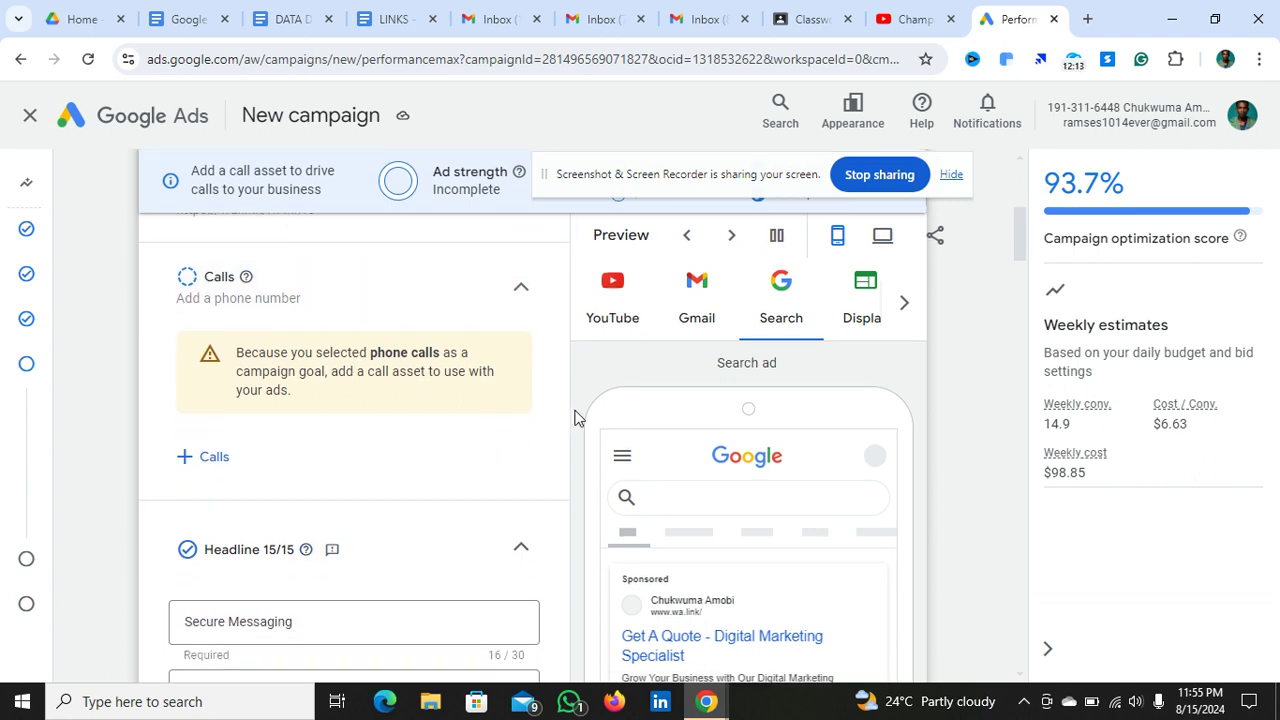
Add the existing phone number as a call asset for the campaign and apply it
scroll(575, 414, "up", 1)
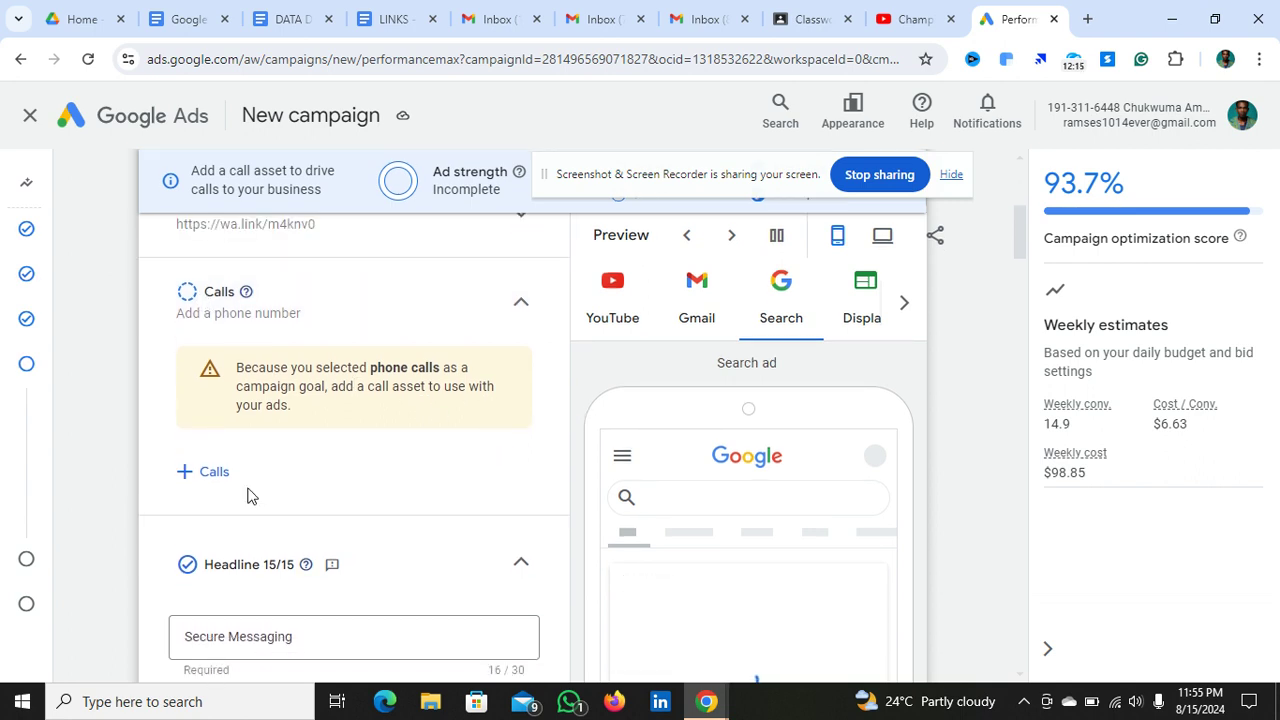
left_click(205, 472)
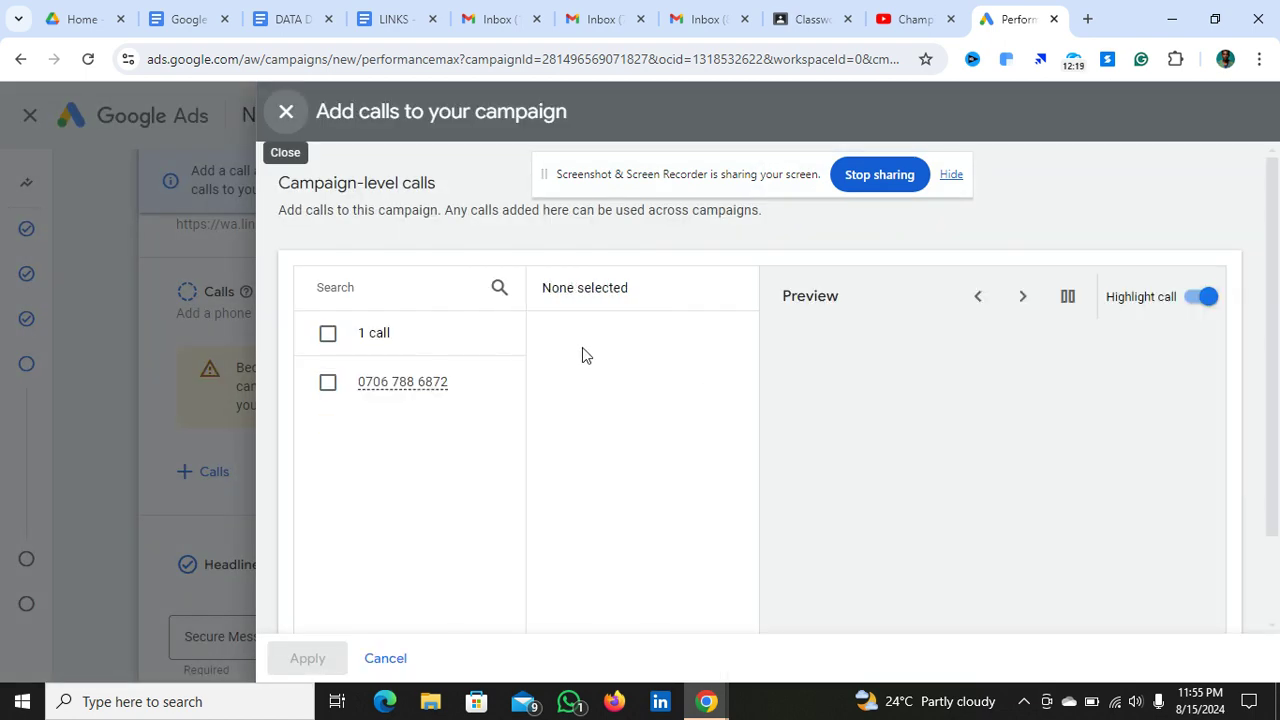
left_click(327, 385)
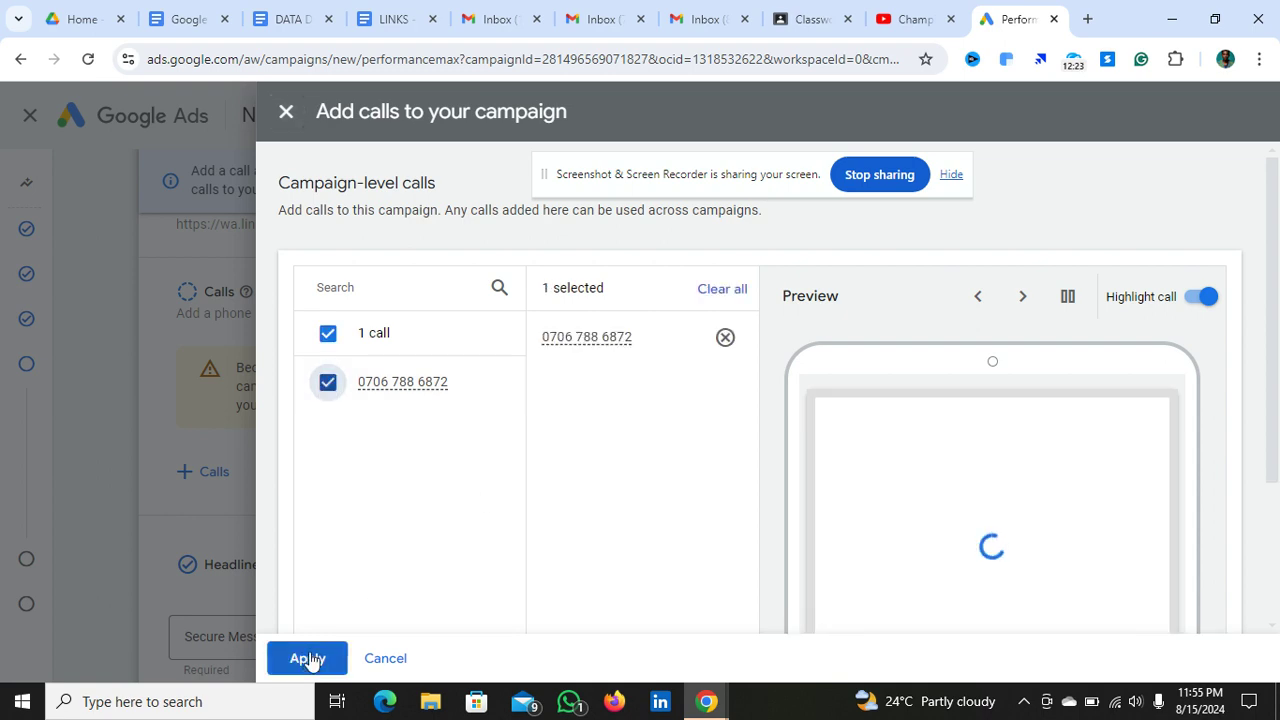
left_click(307, 658)
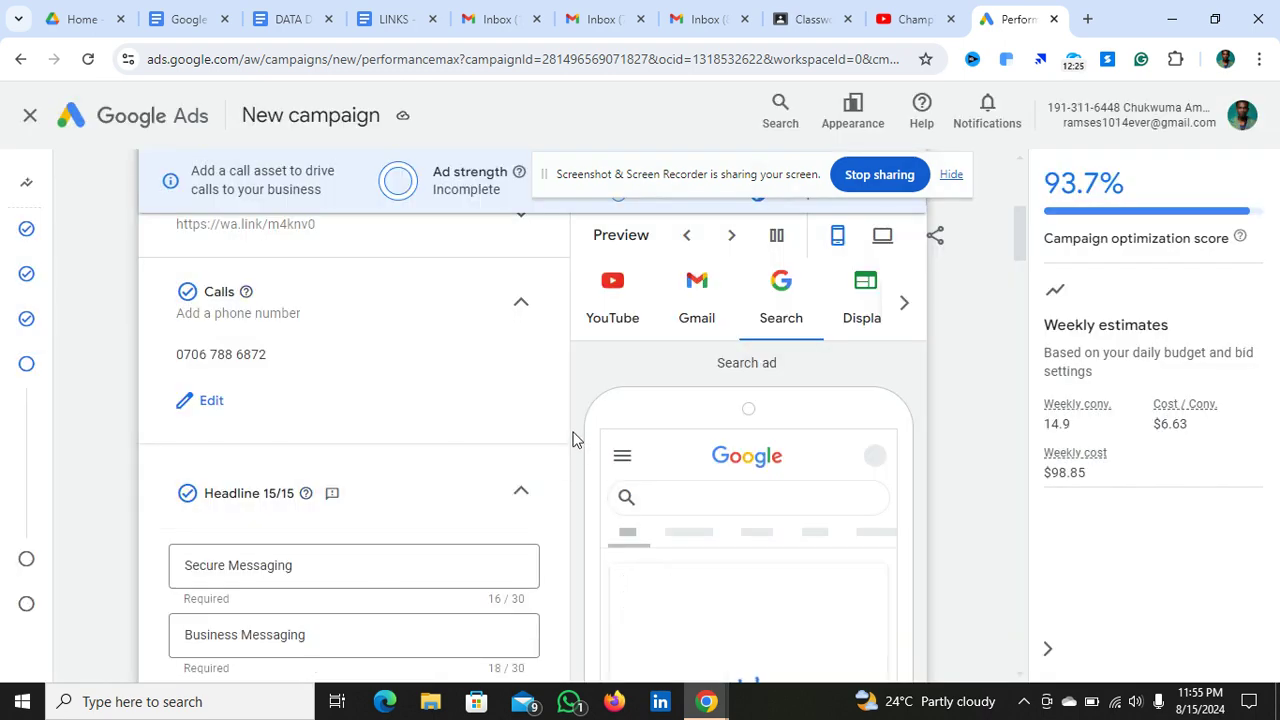
Collapse the asset group's assets to examine the search themes and audience signal sections, and expand the assets again
scroll(573, 435, "down", 1)
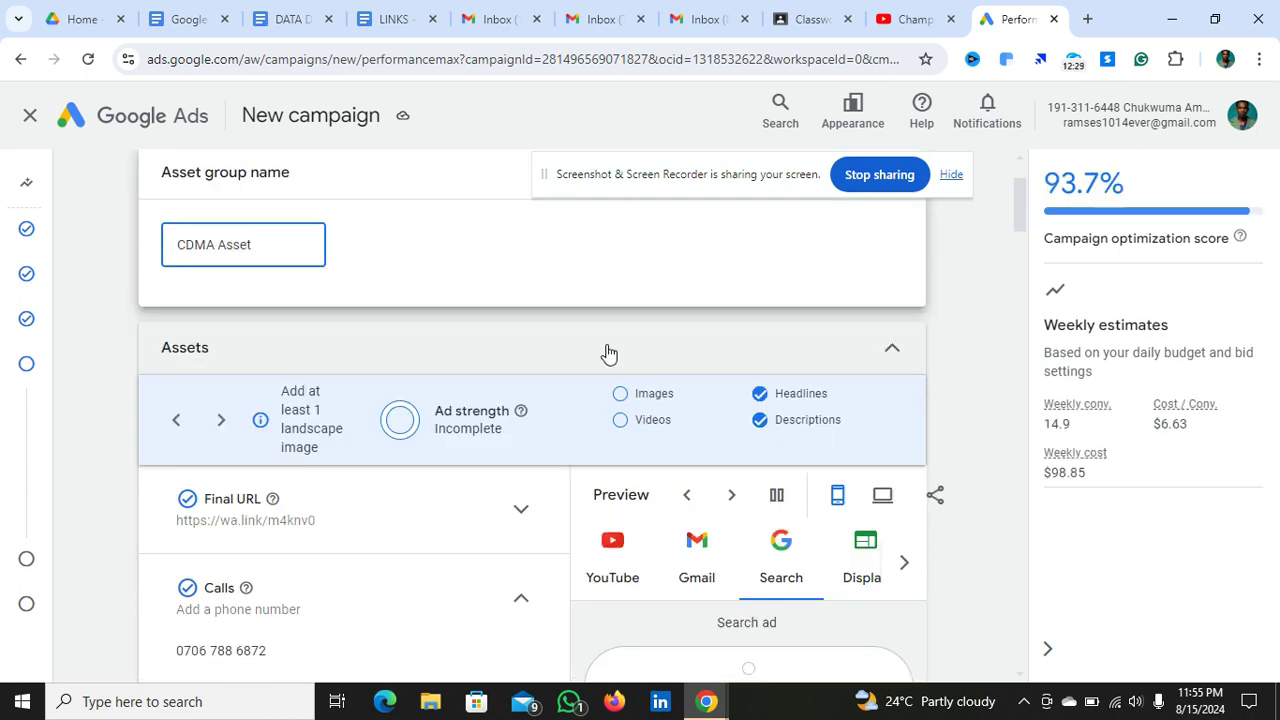
left_click(606, 348)
scroll(548, 488, "down", 2)
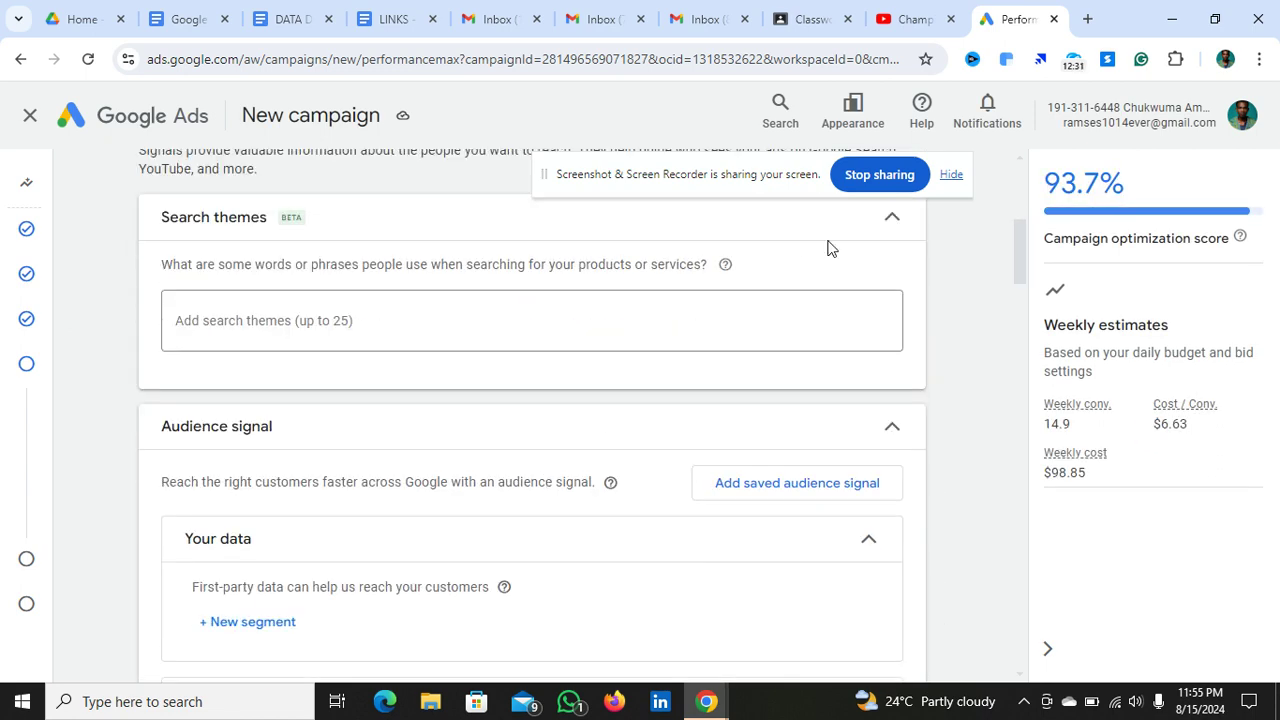
scroll(737, 268, "up", 1)
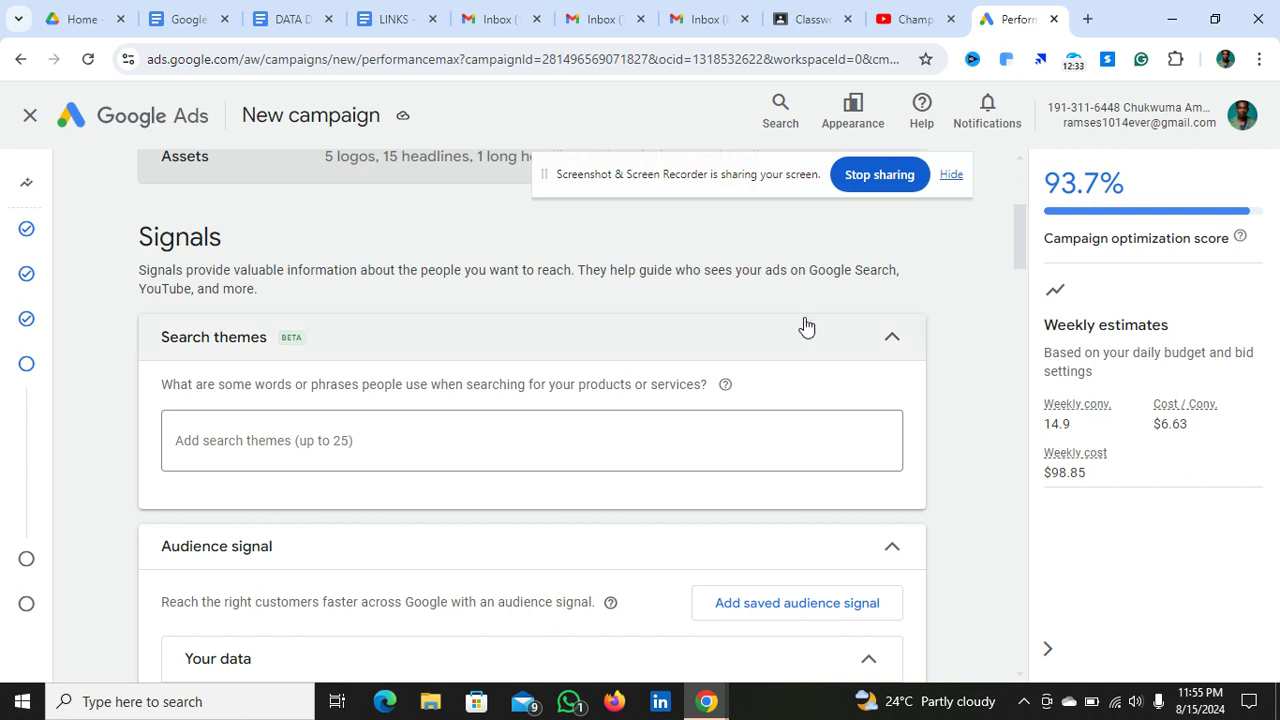
scroll(666, 371, "up", 2)
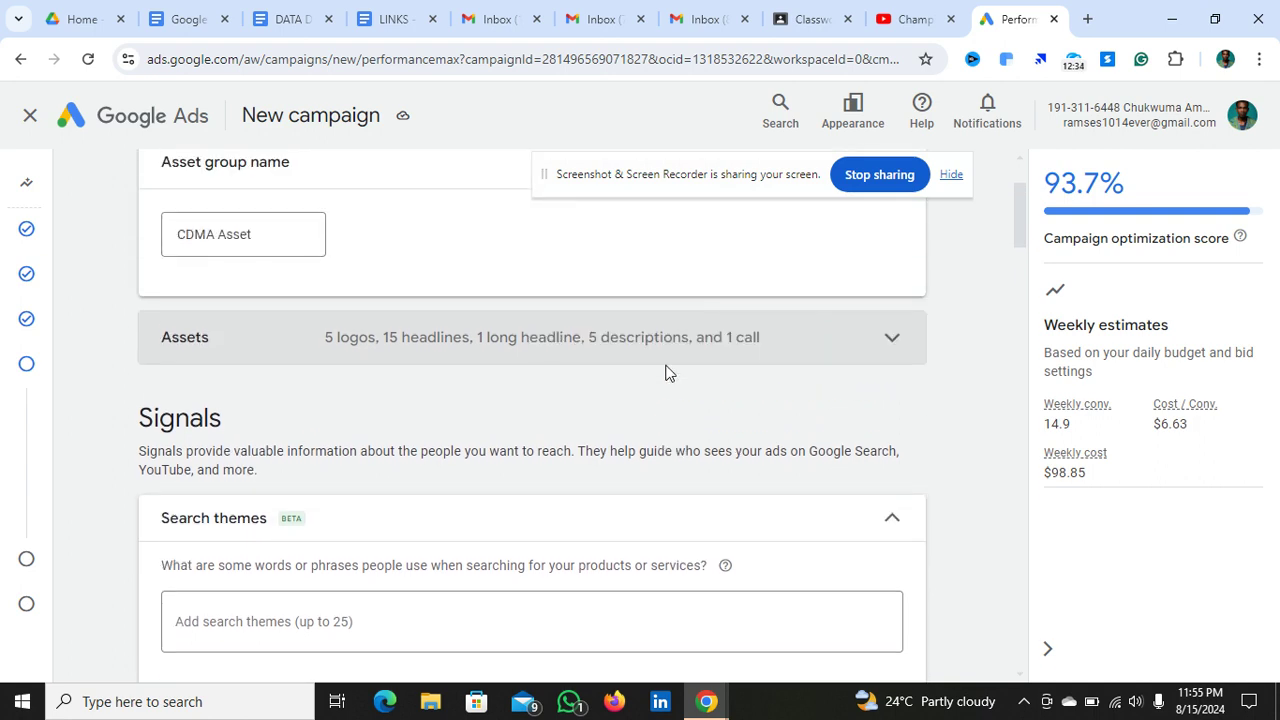
left_click(880, 345)
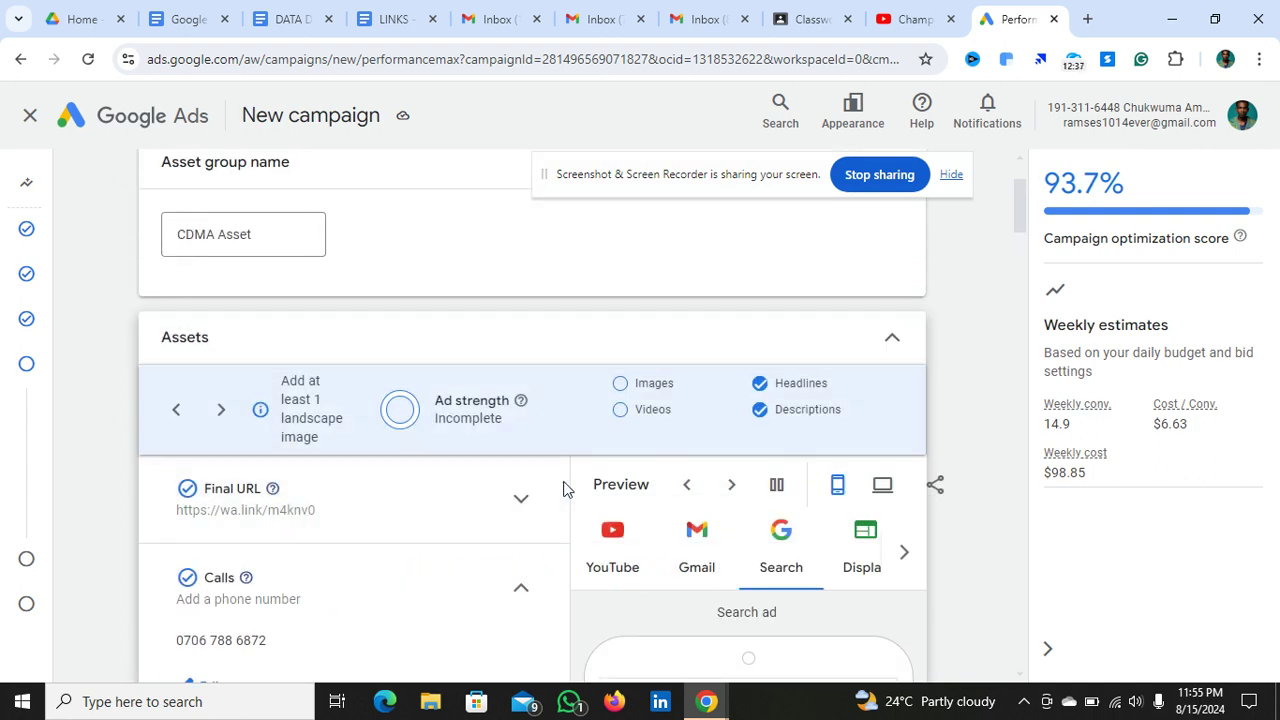
Examine the generated headlines of the asset group, from Secure Messaging down to Reach More Customers, and the long headlines section
scroll(563, 489, "down", 1)
scroll(563, 489, "down", 3)
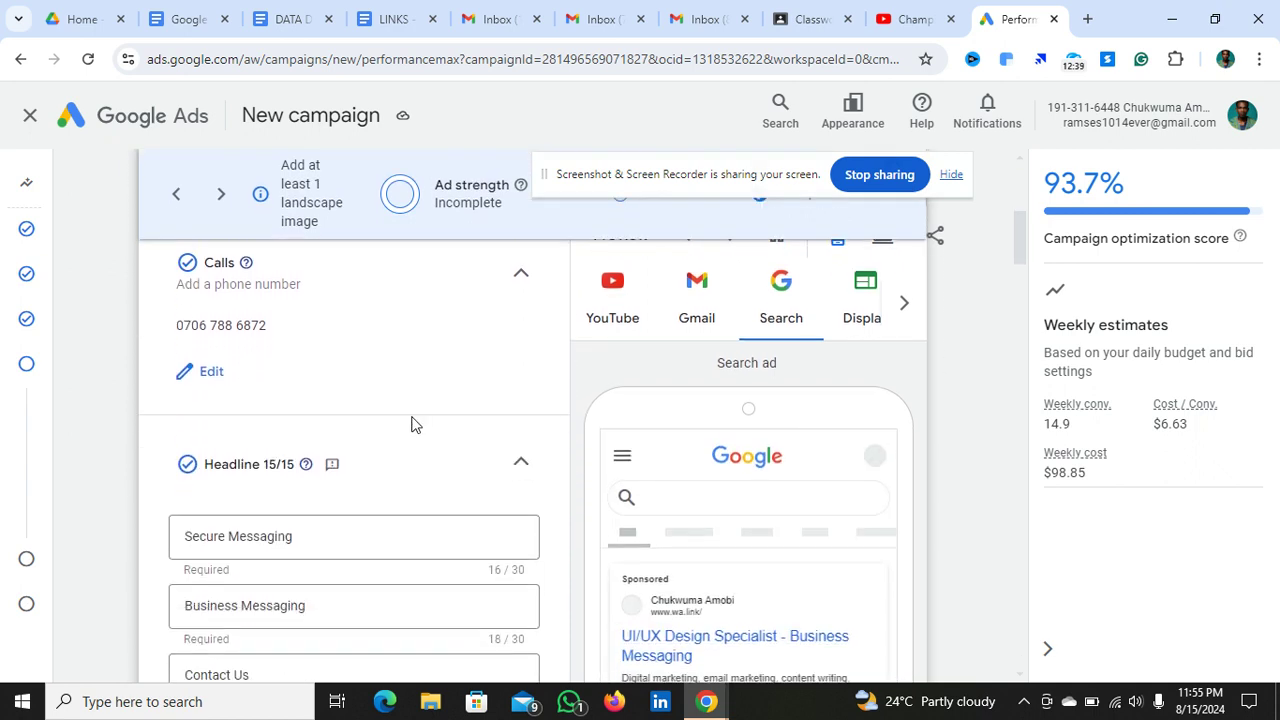
scroll(576, 478, "down", 1)
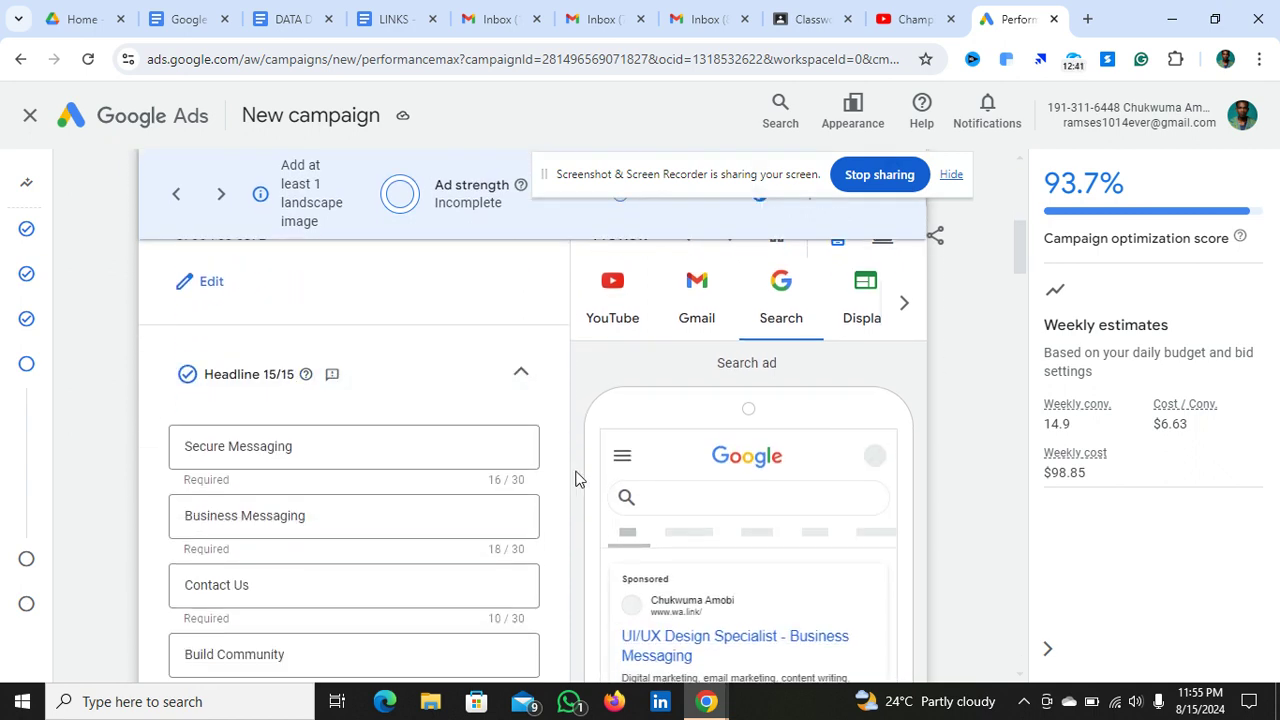
scroll(577, 478, "down", 1)
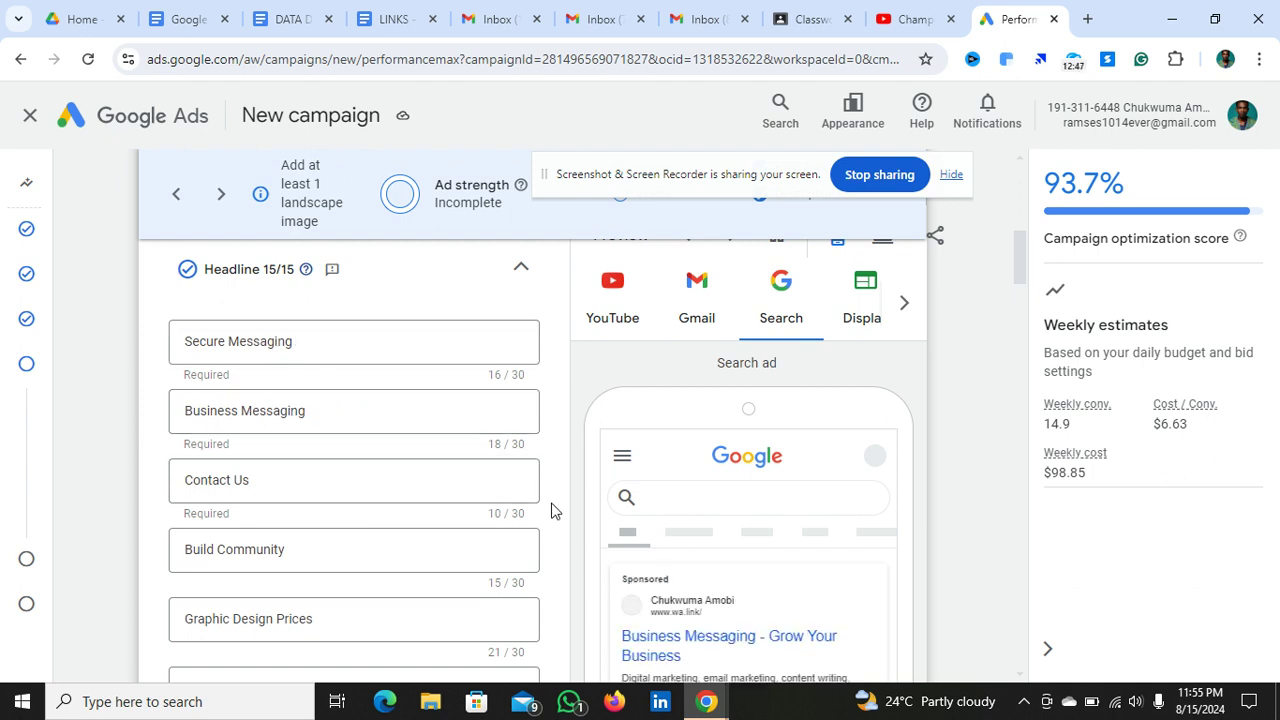
scroll(565, 541, "down", 2)
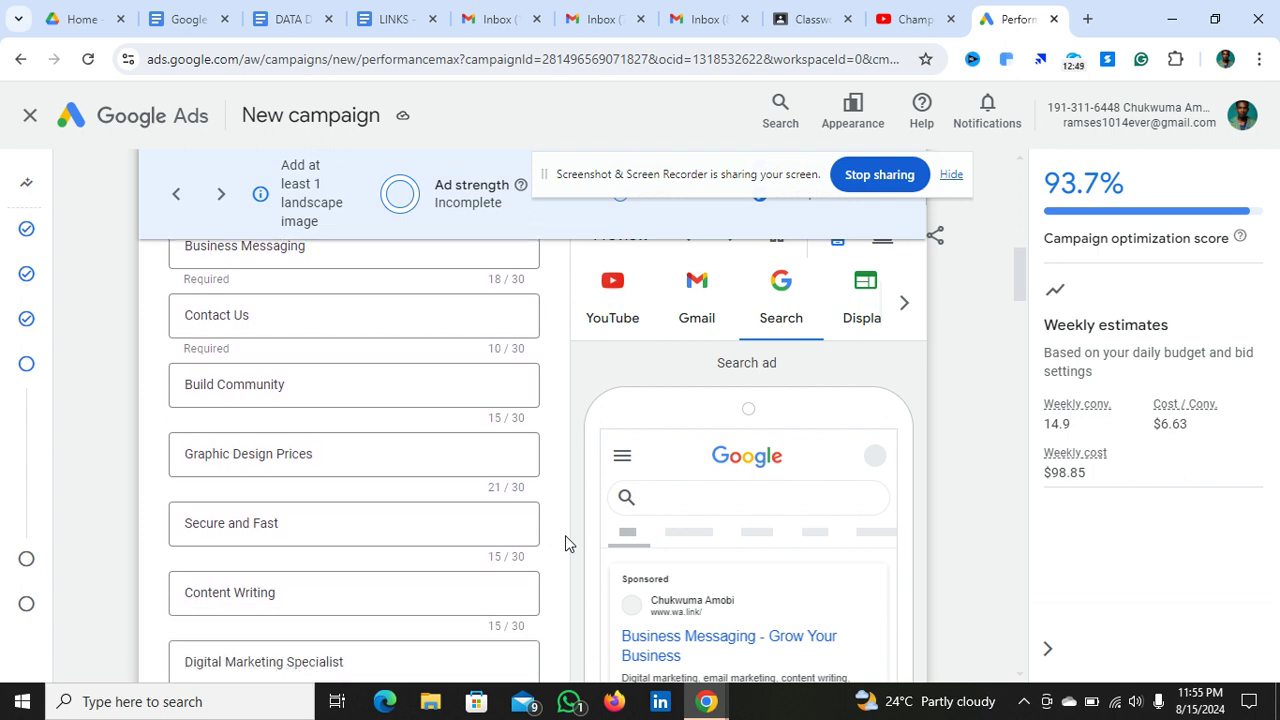
scroll(565, 541, "down", 3)
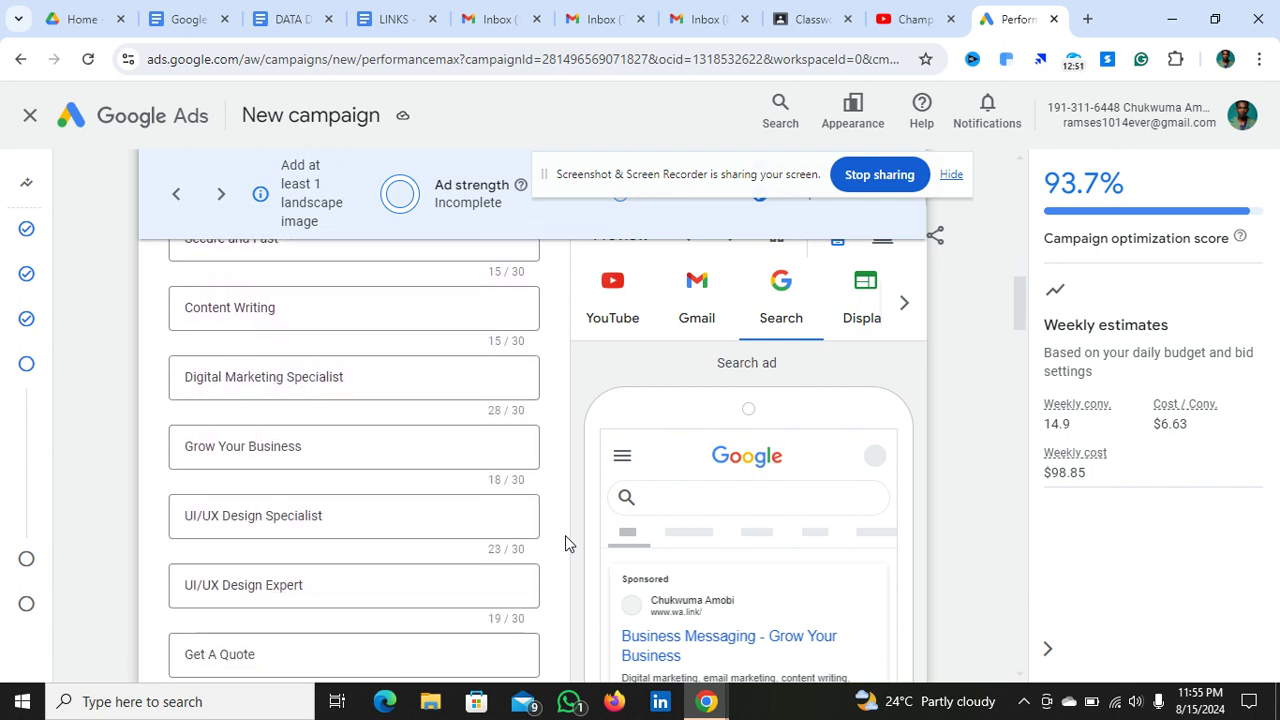
scroll(565, 543, "down", 1)
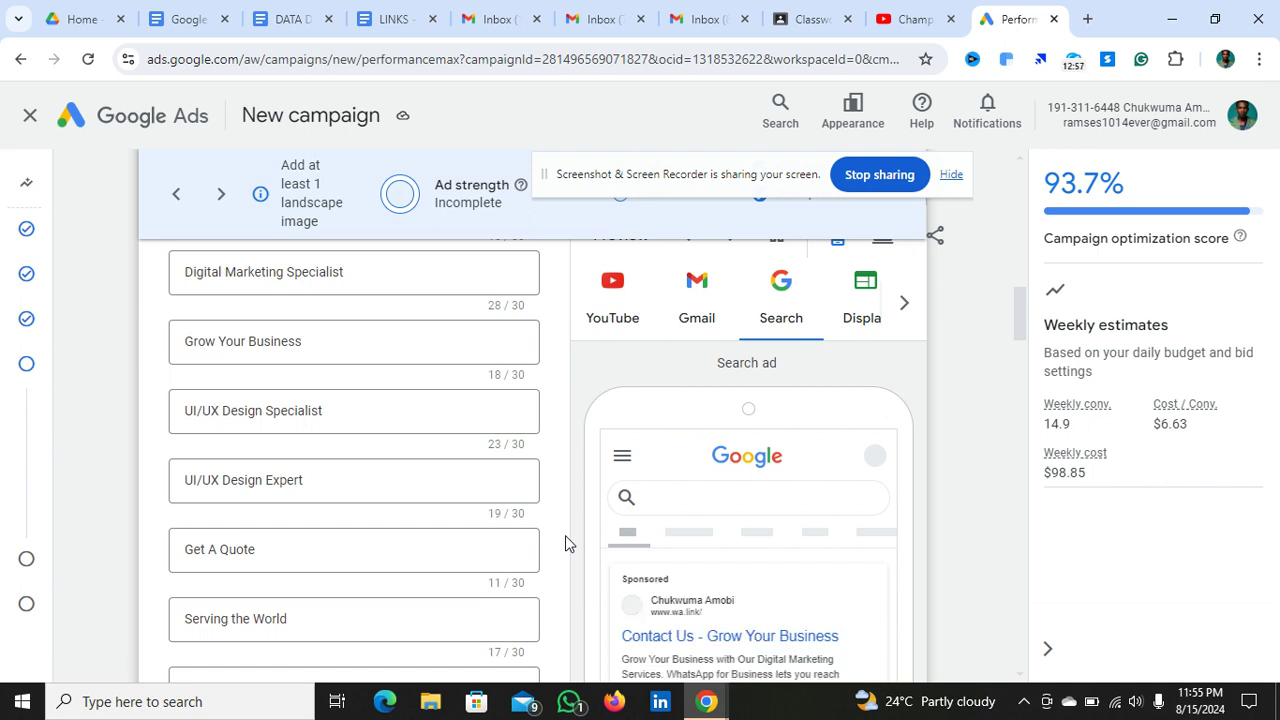
scroll(565, 541, "up", 7)
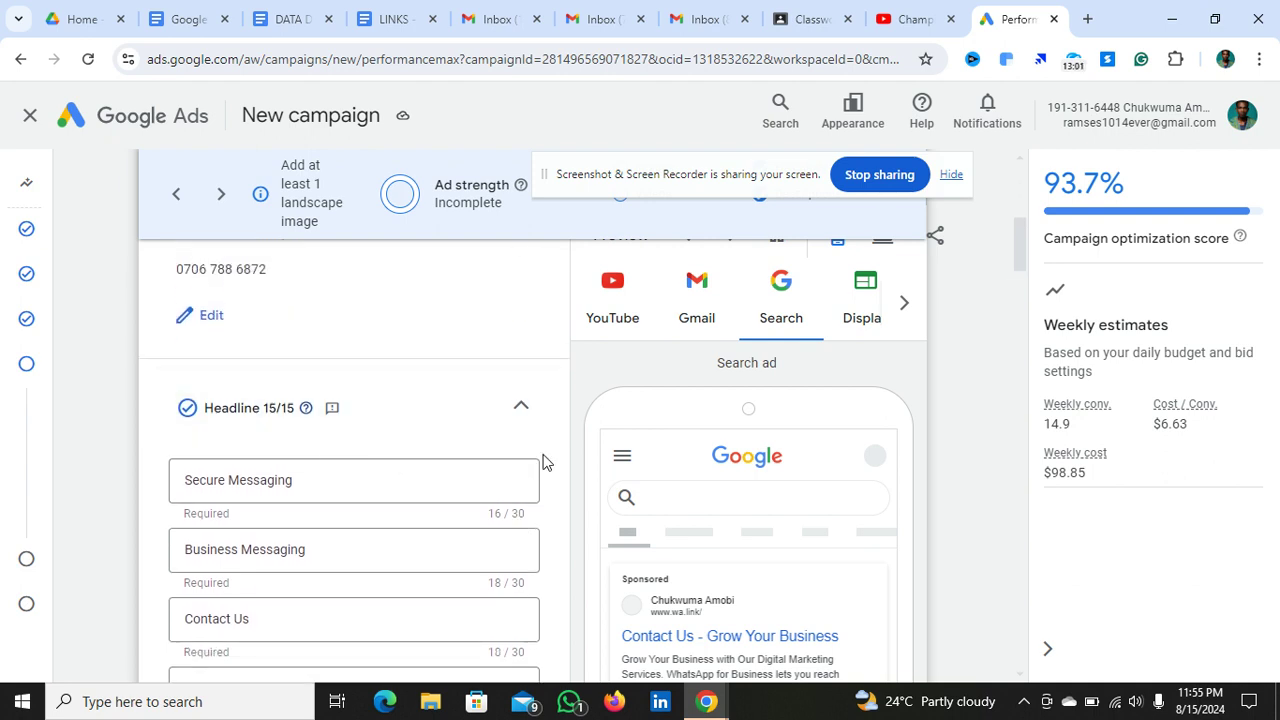
scroll(560, 481, "down", 7)
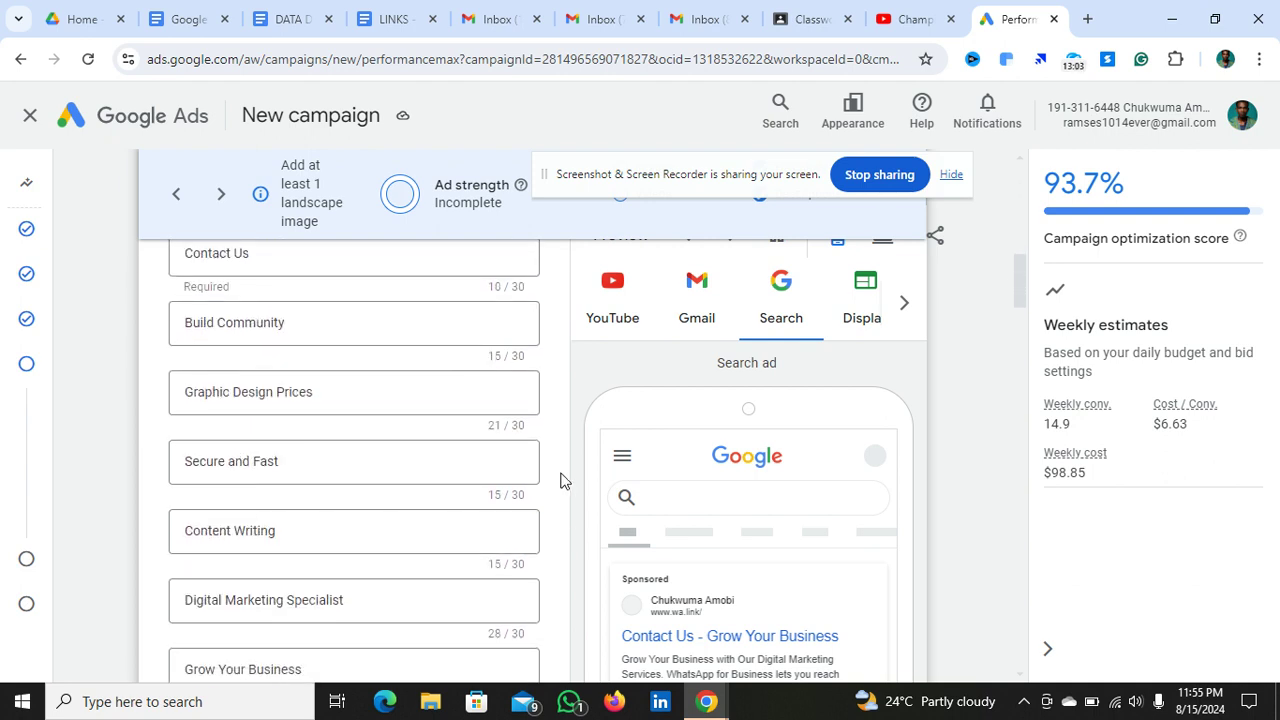
scroll(560, 481, "down", 4)
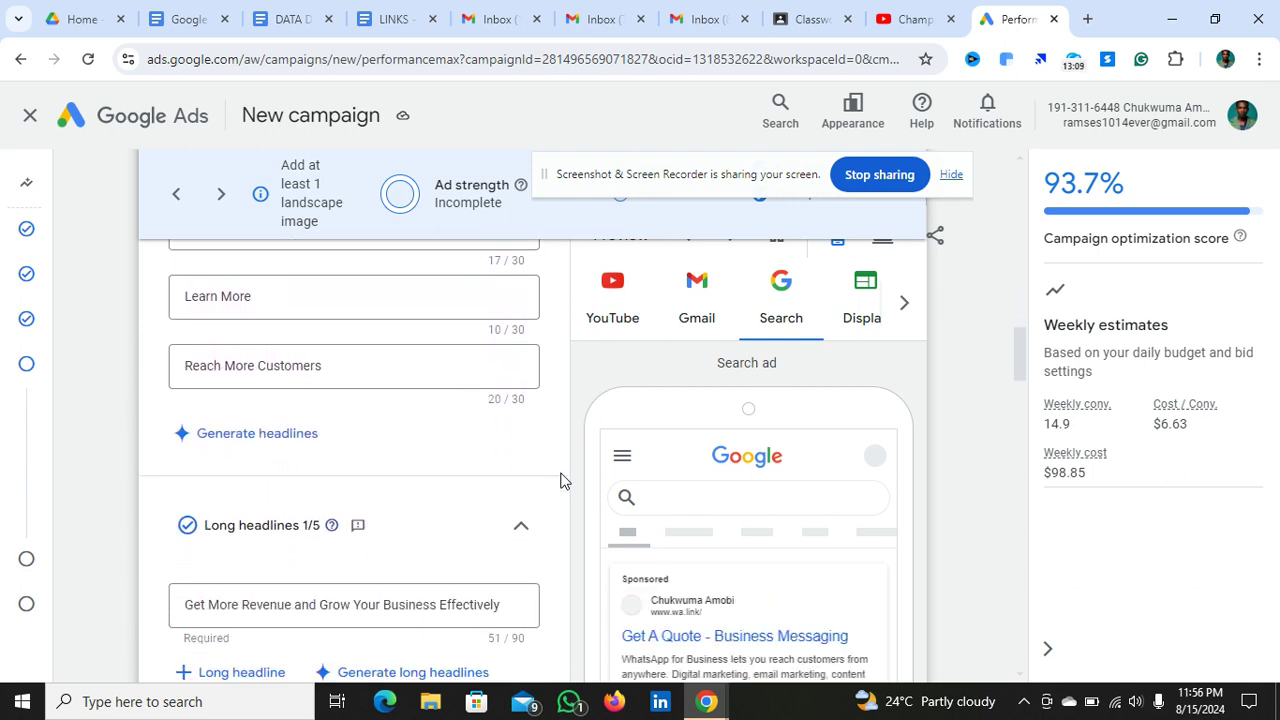
scroll(560, 481, "down", 1)
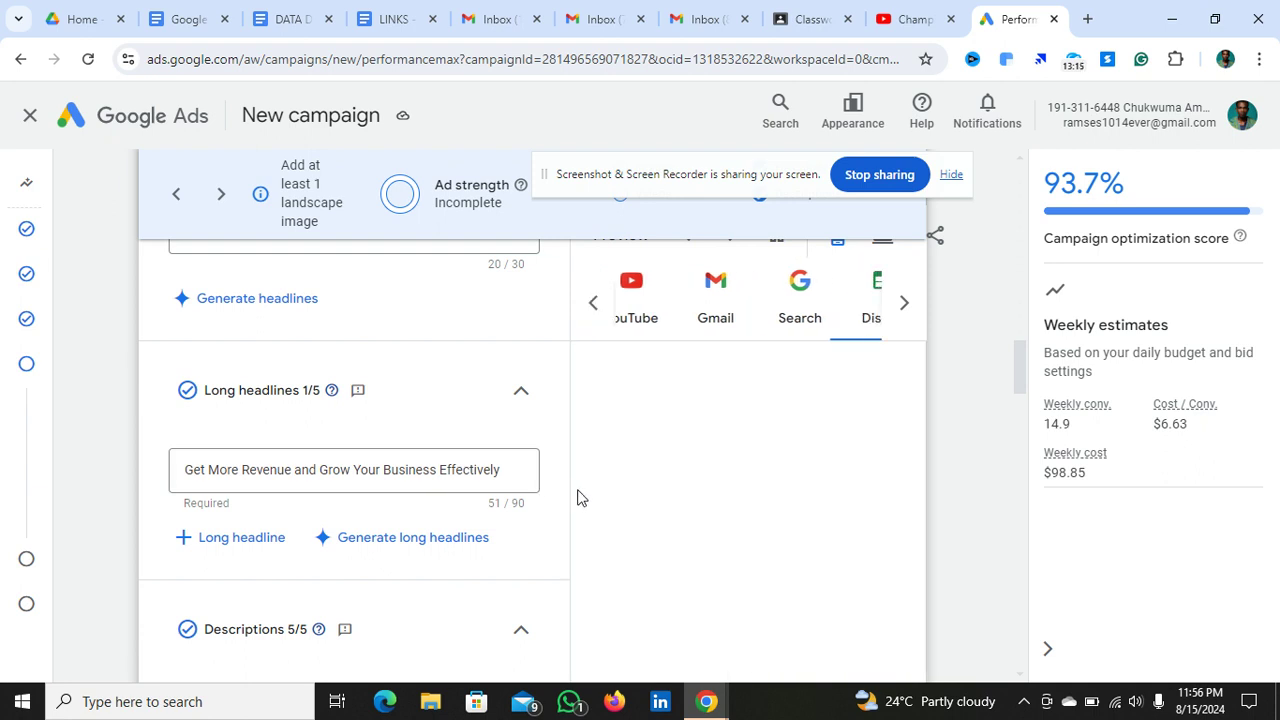
Add a second, empty long headline entry and open the AI generation of long headlines
scroll(577, 497, "down", 1)
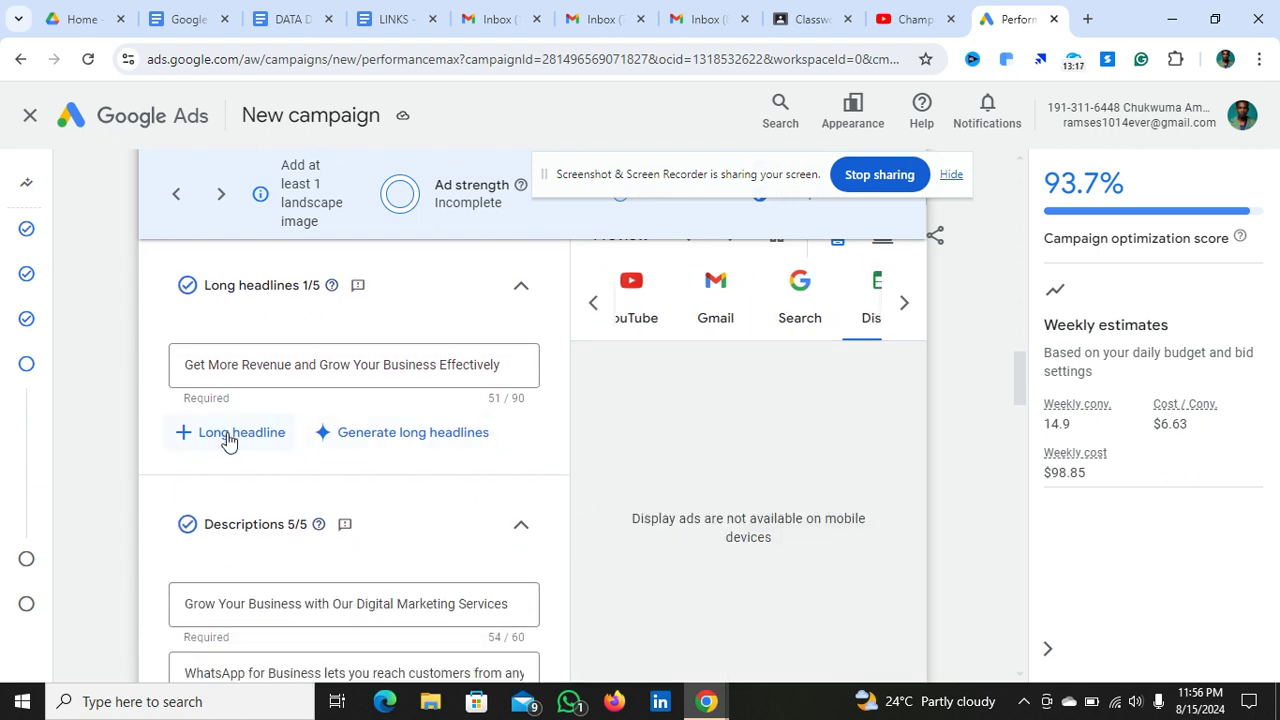
left_click(228, 441)
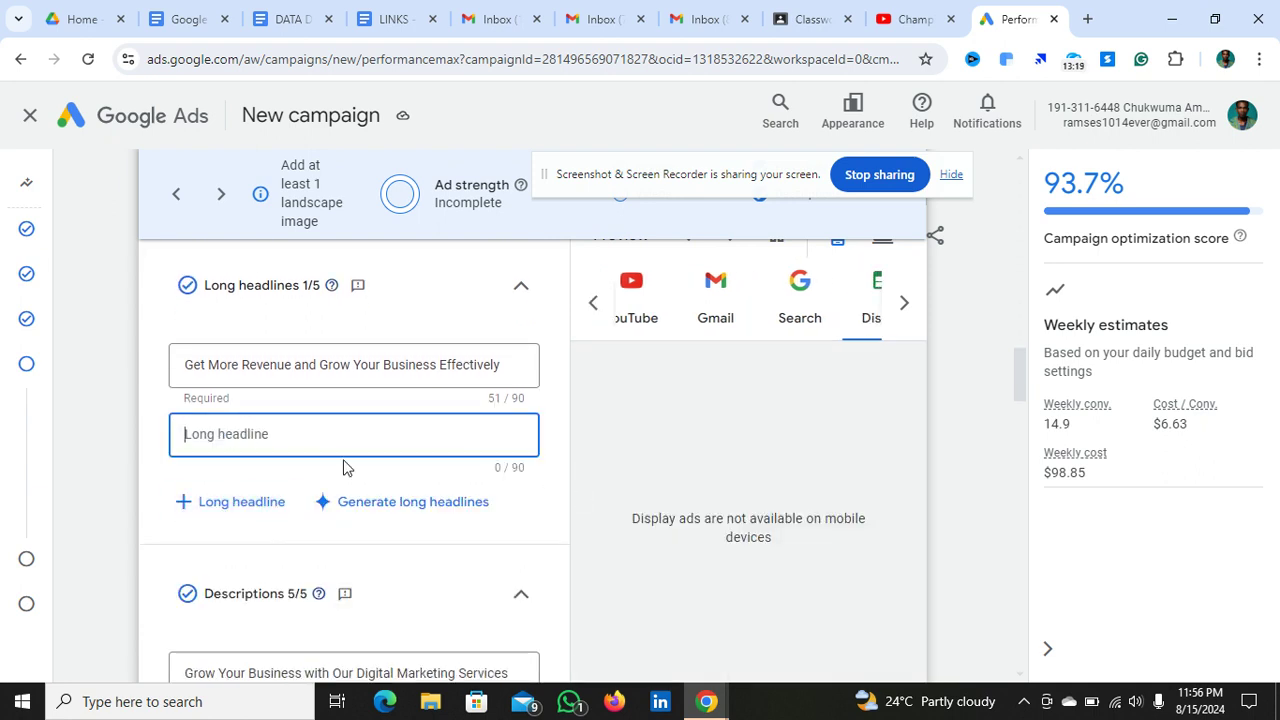
left_click(398, 505)
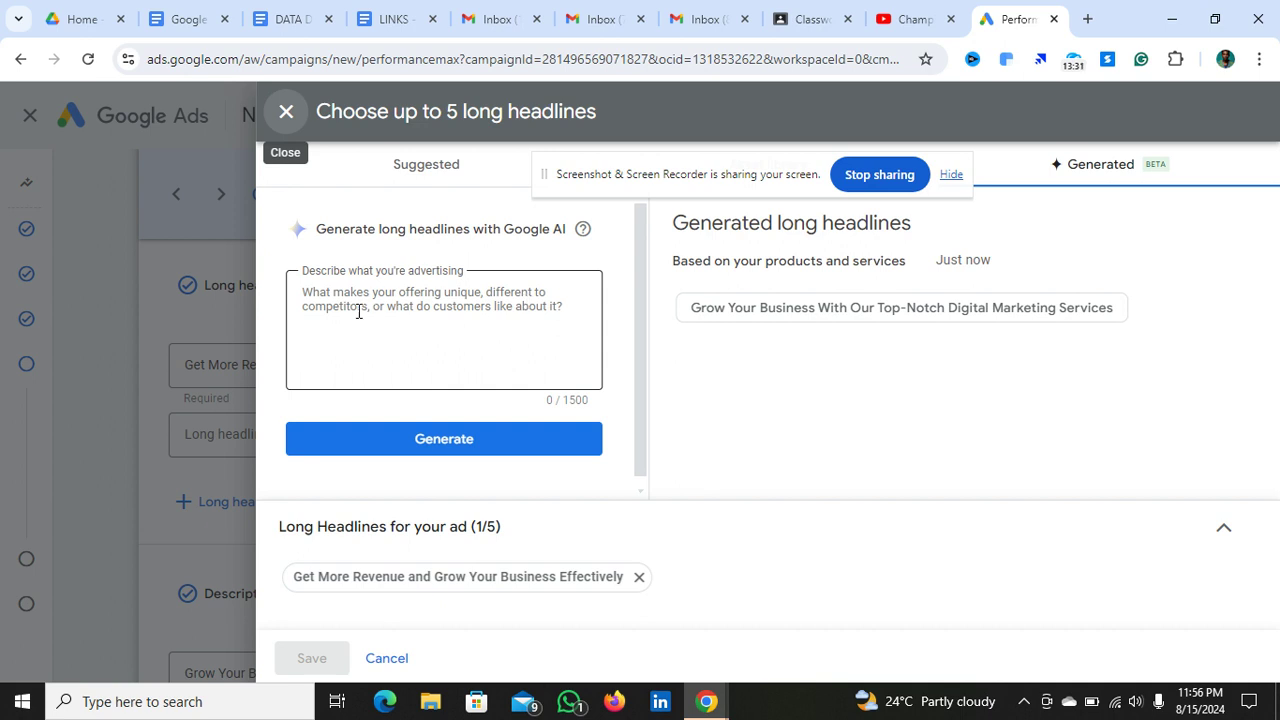
Describe the offering as "I am offering a free service for 30 days." and try to generate long headlines from it
left_click(541, 305)
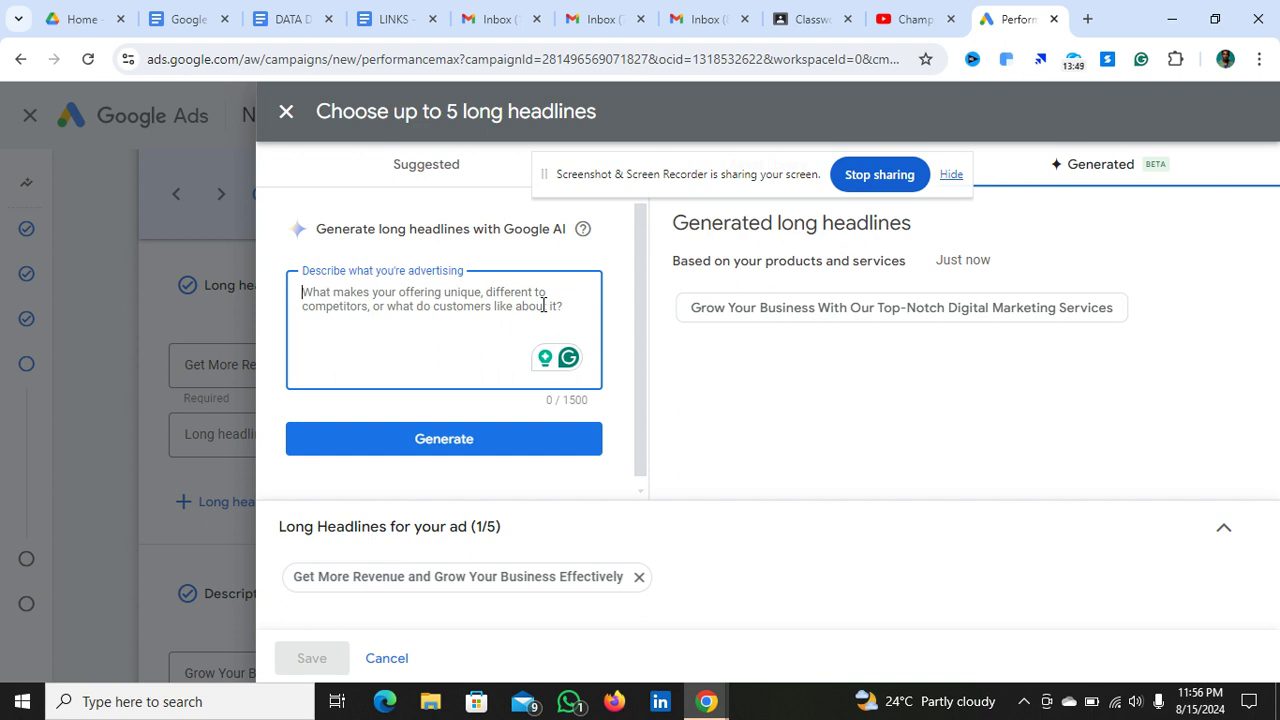
type("( am")
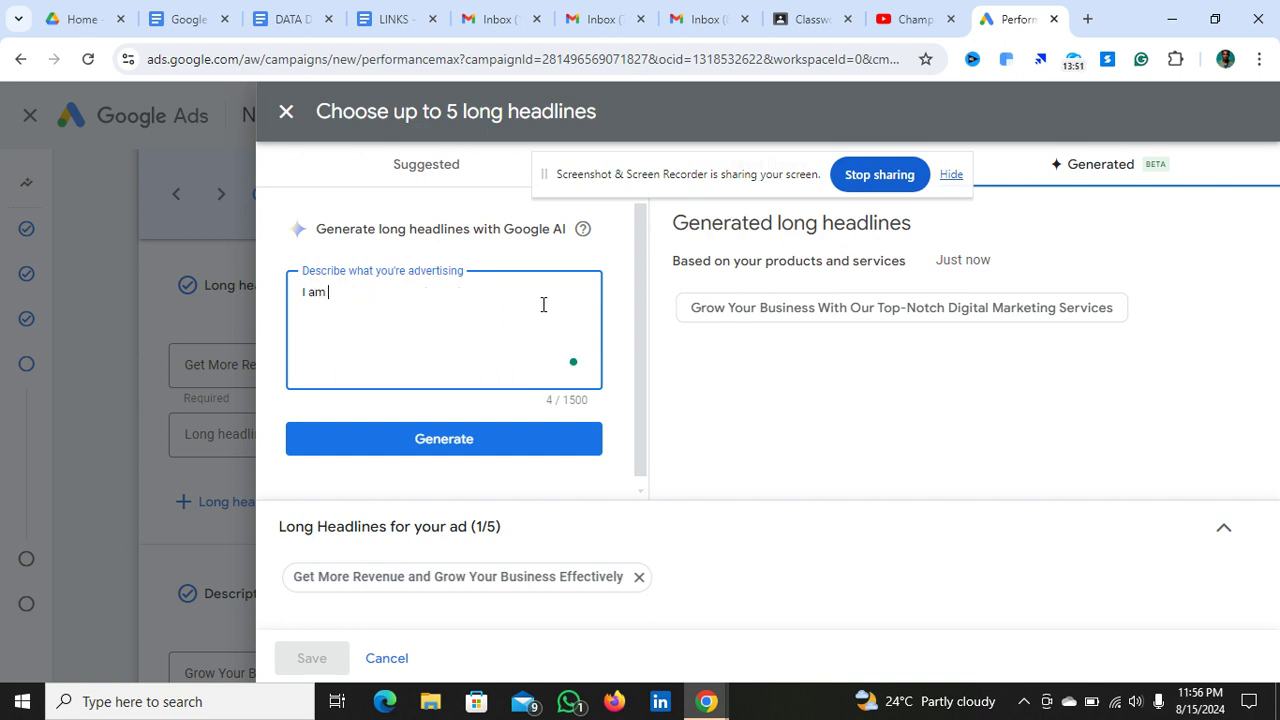
type(" offering a free service for")
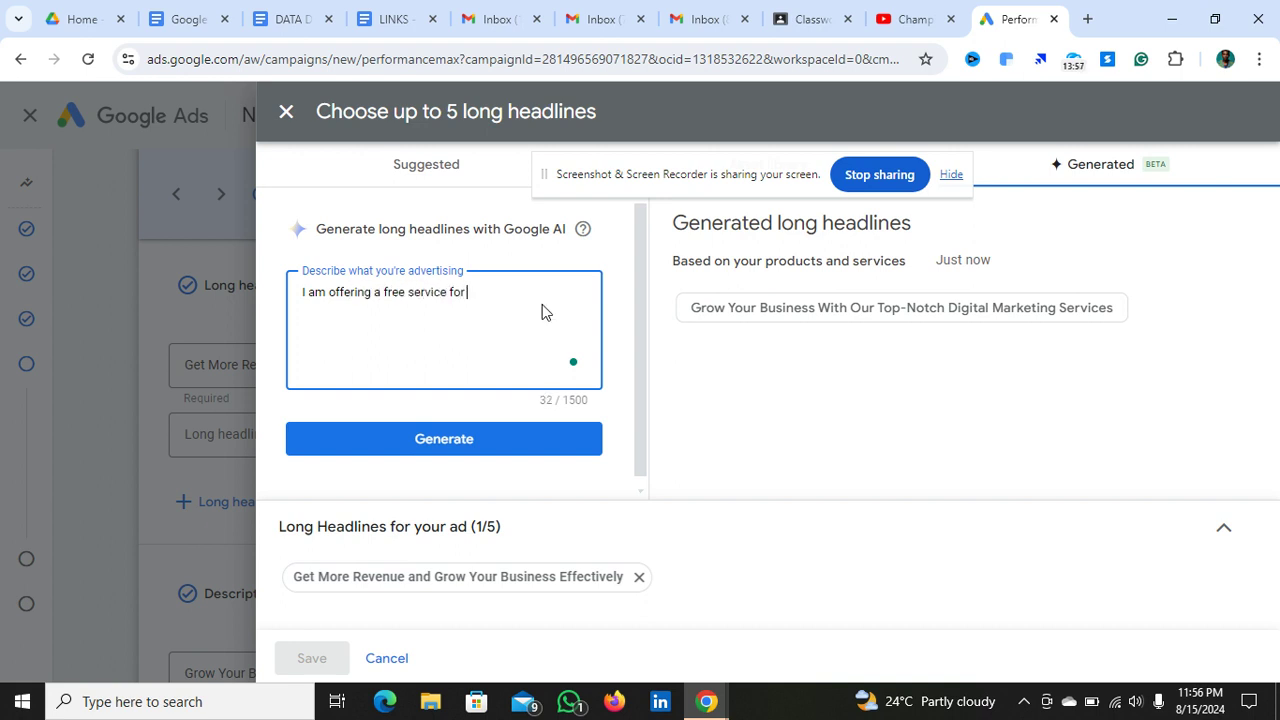
type(" 30d")
key("BackSpace")
type("days.")
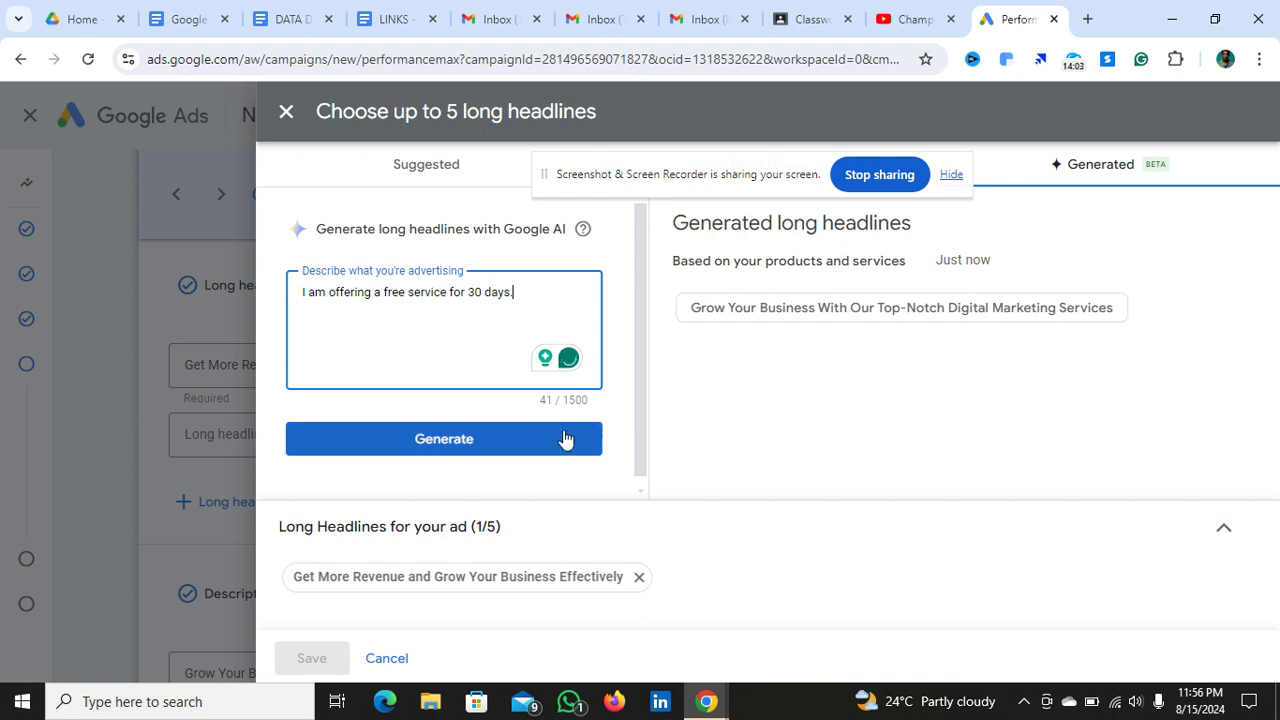
left_click(490, 445)
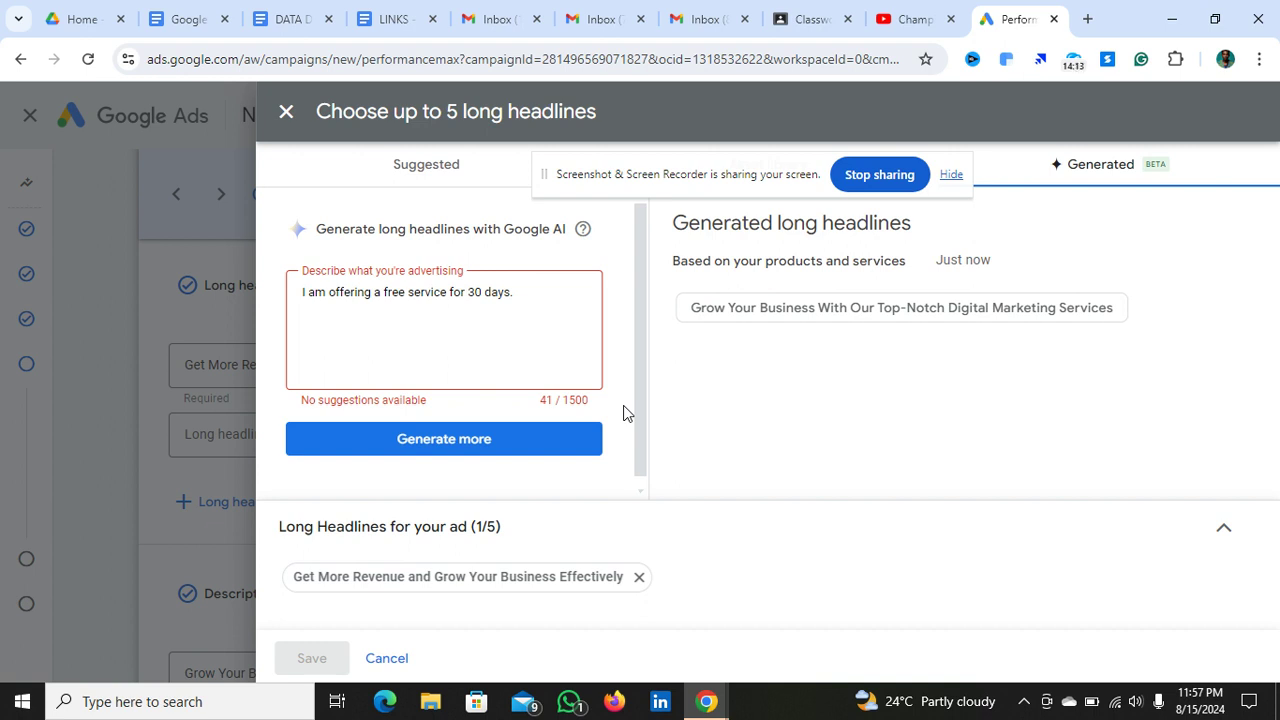
Clear the advertising description used for generating long headlines
scroll(623, 413, "down", 1)
scroll(623, 413, "up", 1)
left_click(553, 292)
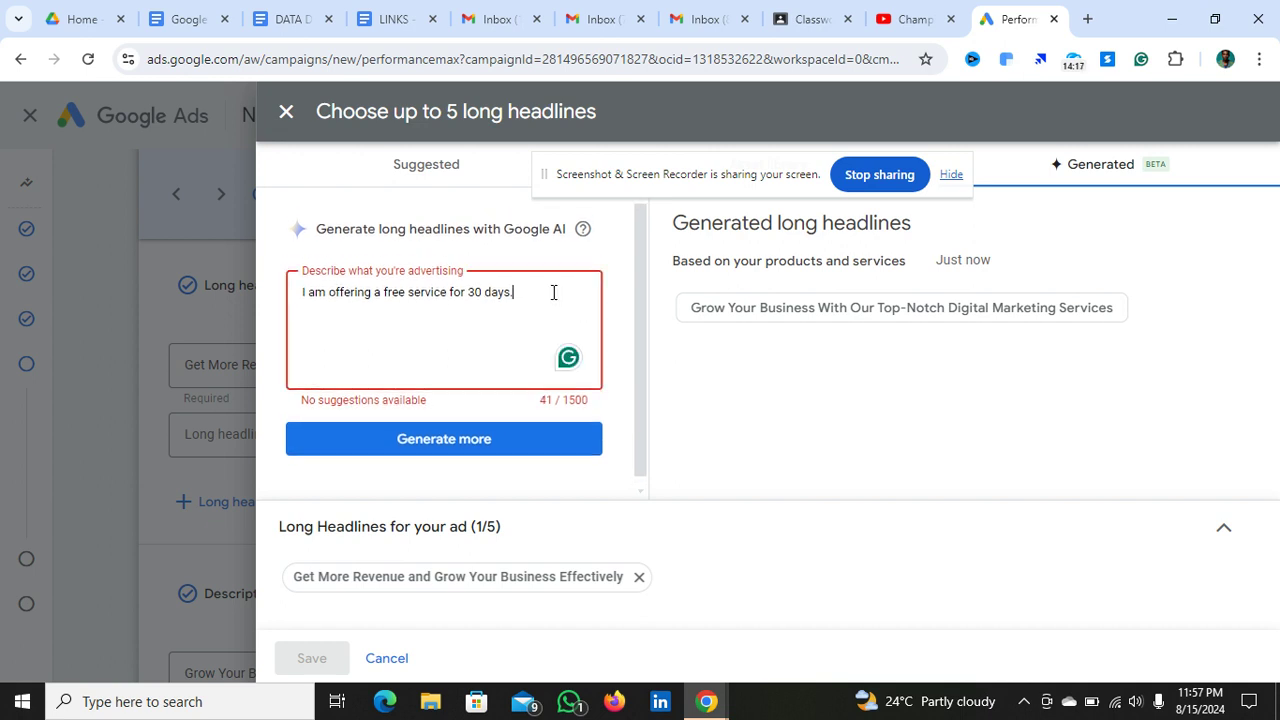
key("BackSpace")
key("BackSpace")
key("BackSpace")
key("BackSpace")
key("BackSpace")
key("BackSpace")
key("BackSpace")
key("BackSpace")
key("BackSpace")
key("BackSpace")
key("BackSpace")
key("BackSpace")
key("BackSpace")
key("BackSpace")
key("BackSpace")
key("BackSpace")
key("BackSpace")
key("BackSpace")
key("BackSpace")
key("BackSpace")
key("BackSpace")
key("BackSpace")
key("BackSpace")
key("BackSpace")
key("BackSpace")
key("BackSpace")
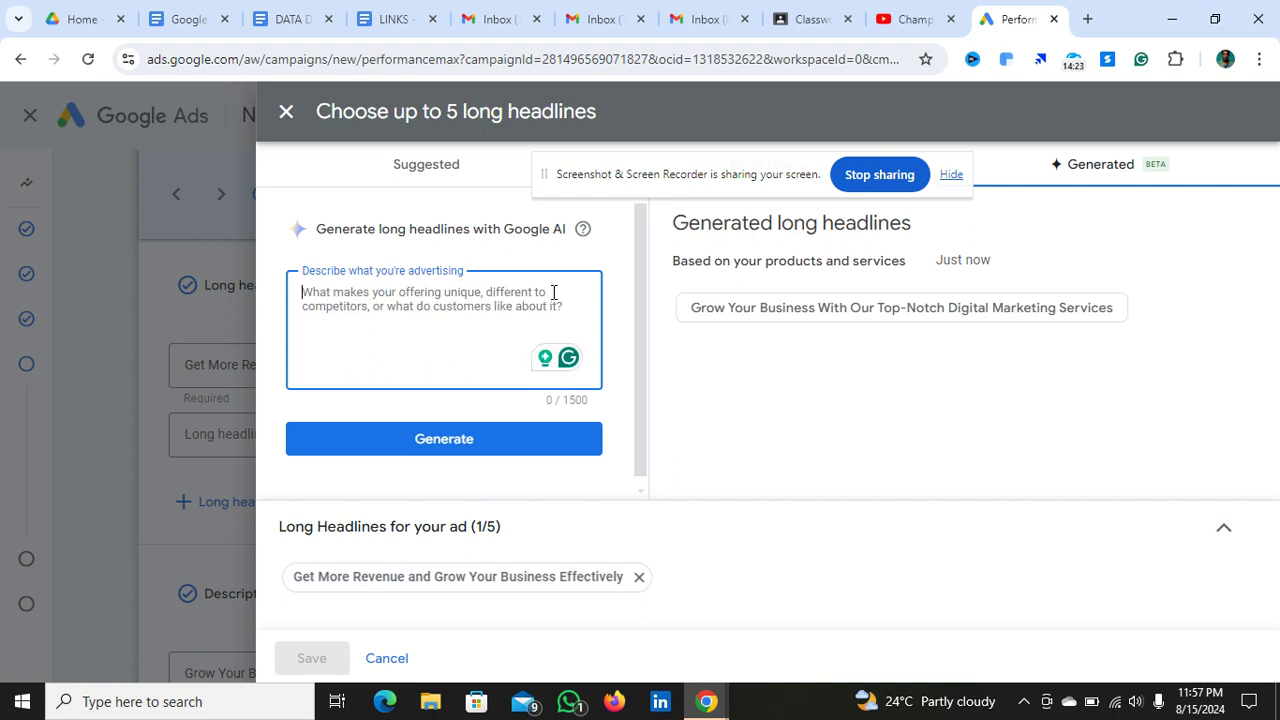
Enter "Content writing" as the first line of the description of what is advertised
type("ont")
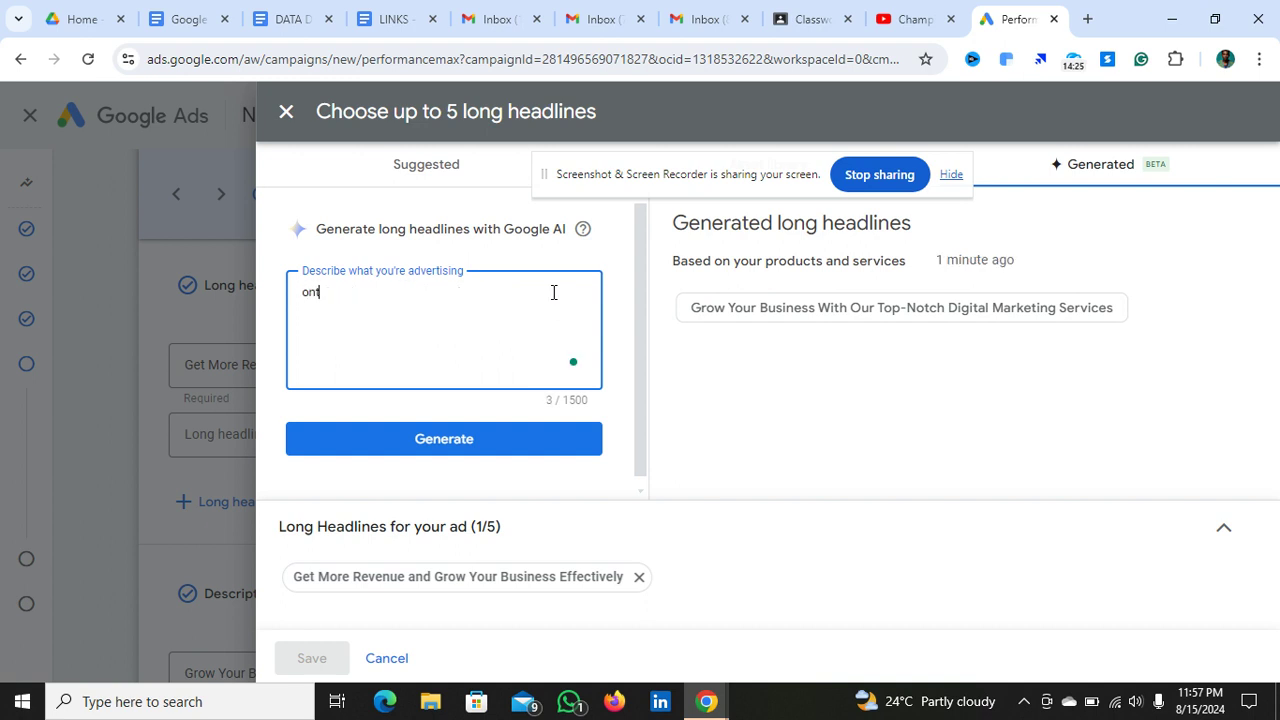
type("ent wrt")
type("iting")
key("Left")
key("Left")
key("Left")
key("Left")
key("Left")
key("Left")
key("Left")
key("Left")
key("Left")
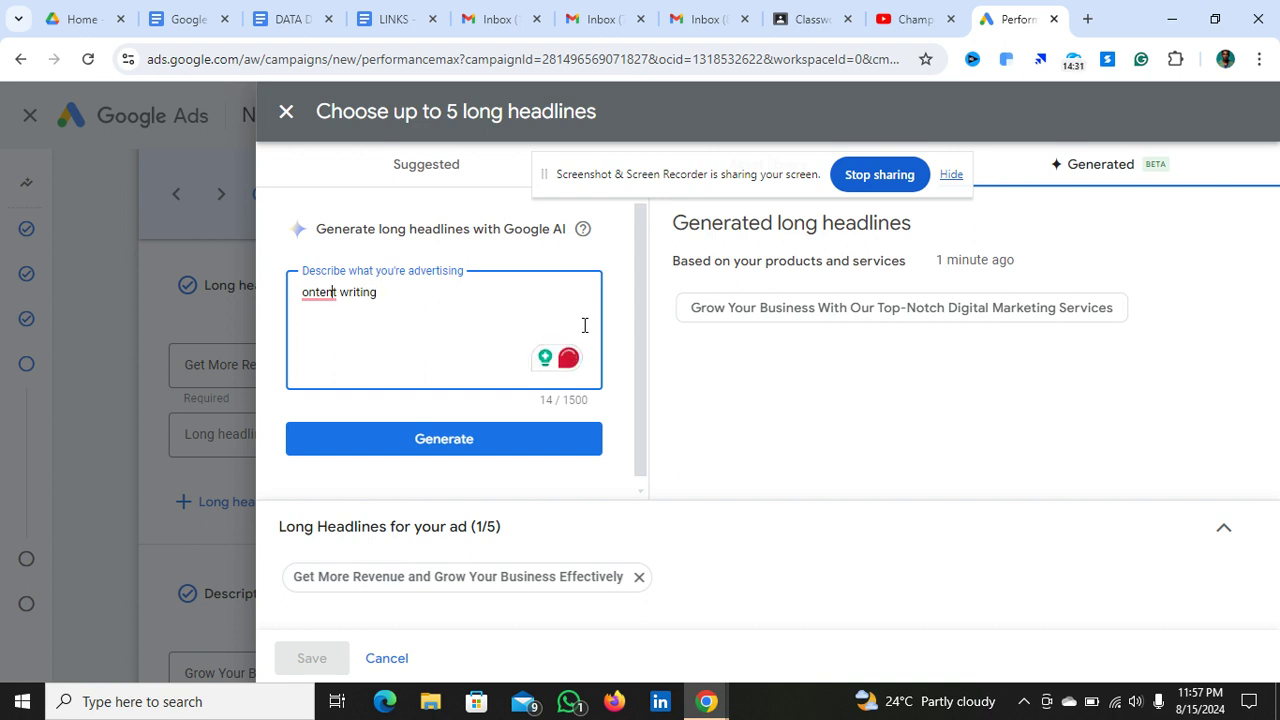
key("Left")
type("Content writing ")
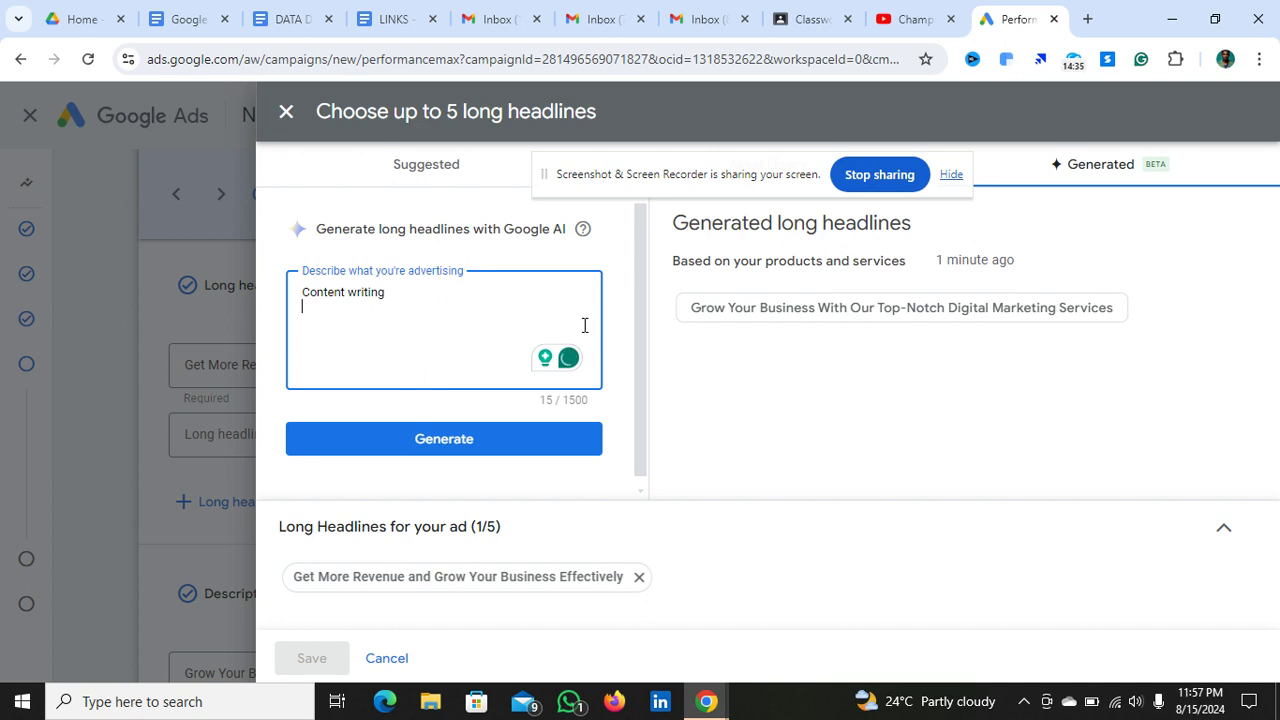
Add "copywriting" and "graphic design" as separate lines to the description of what is advertised, with the spelling of "copywriting" corrected
type("copywru")
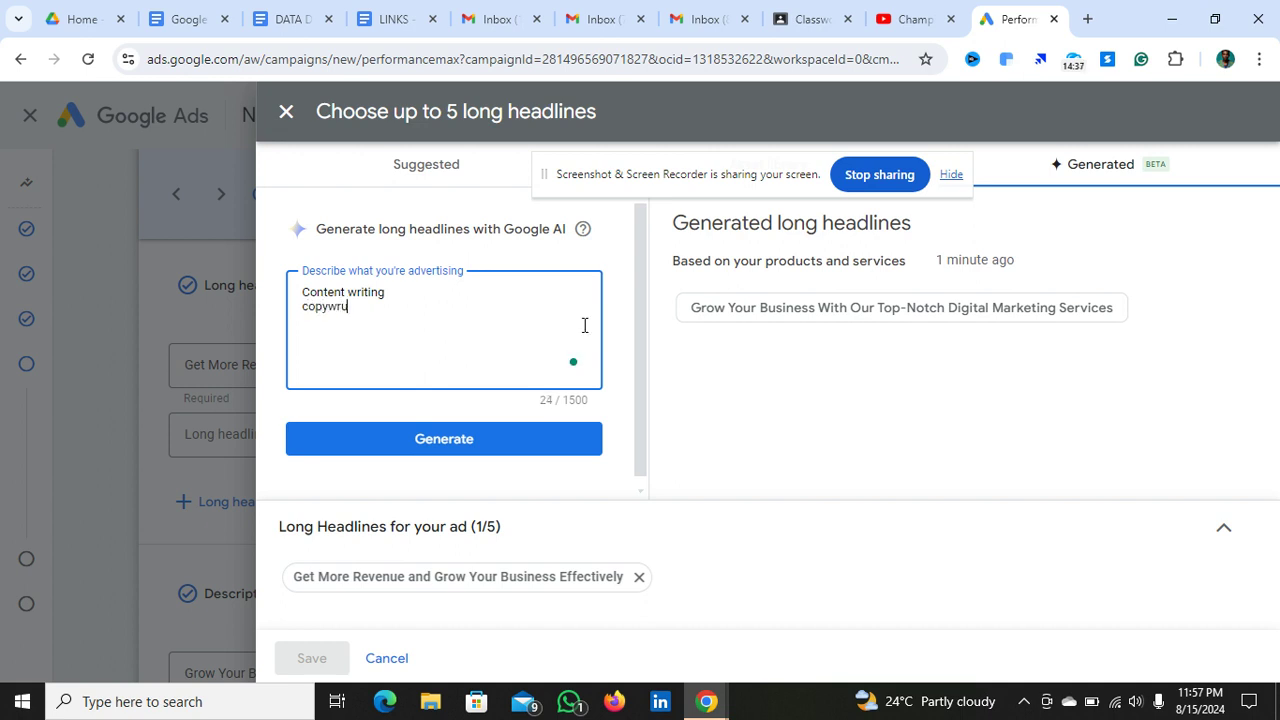
type("iting ")
type("gra")
type("phic")
type(" design")
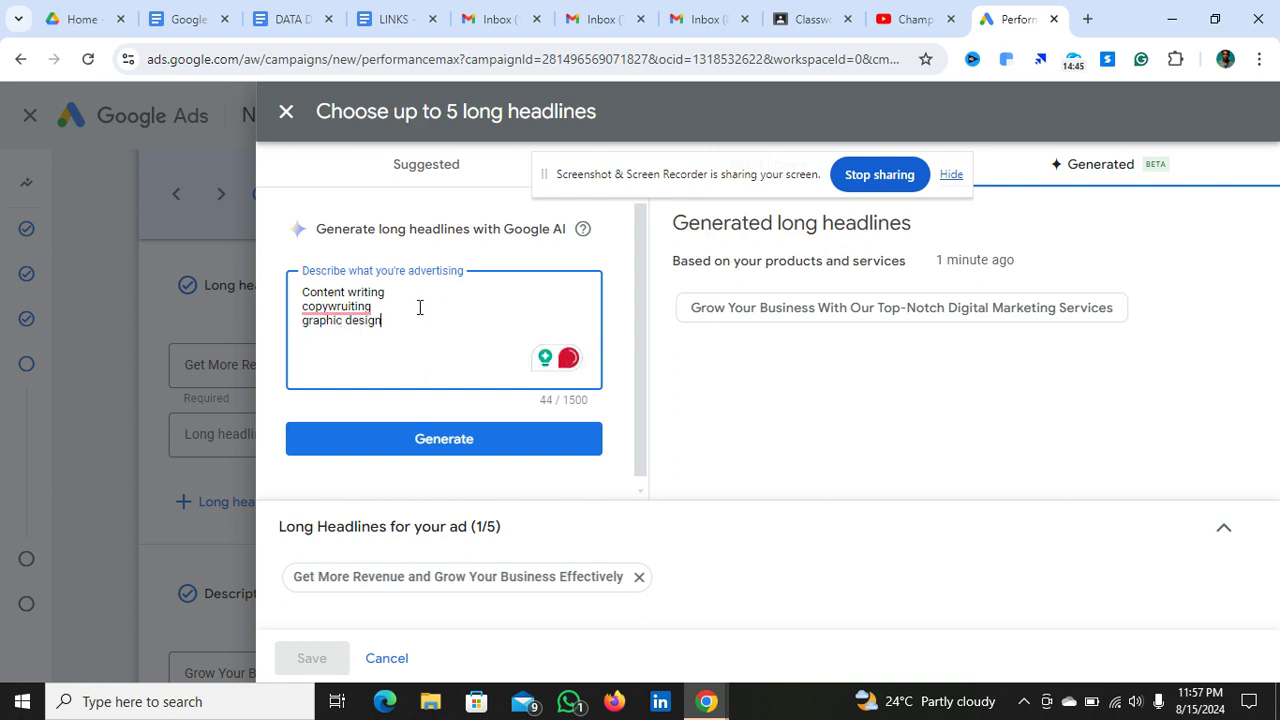
mouse_move(344, 312)
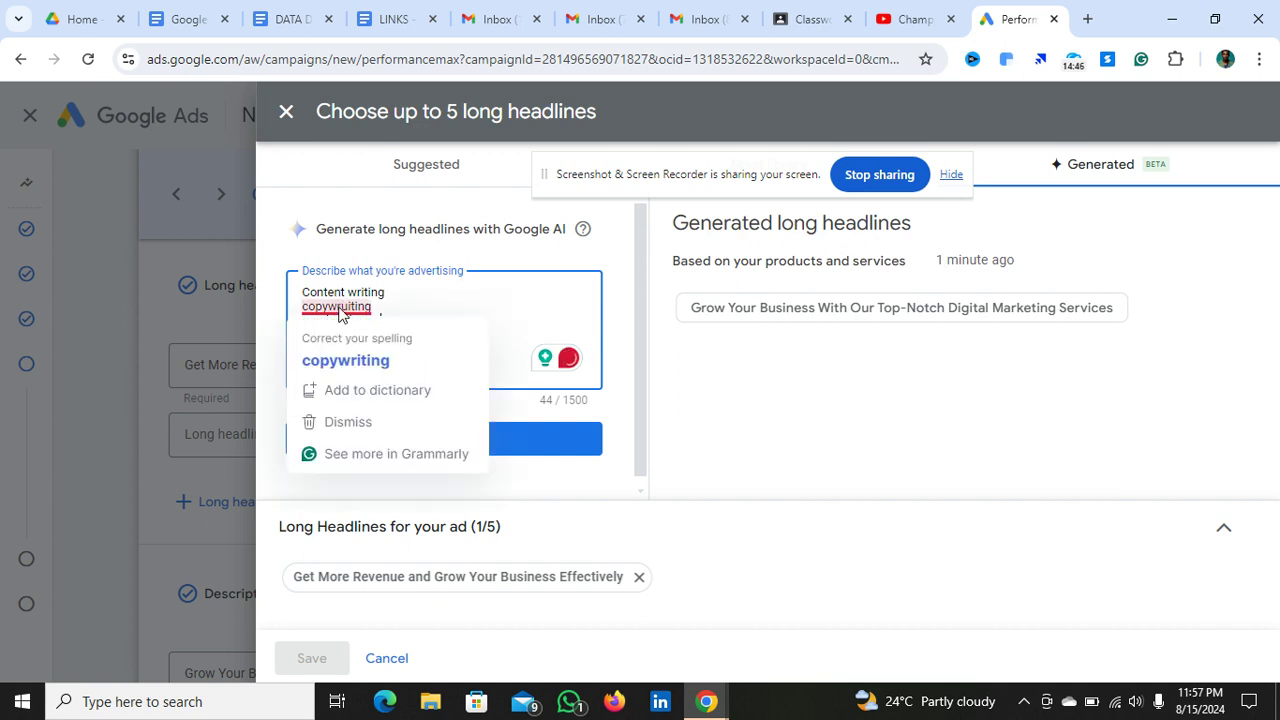
left_click(347, 359)
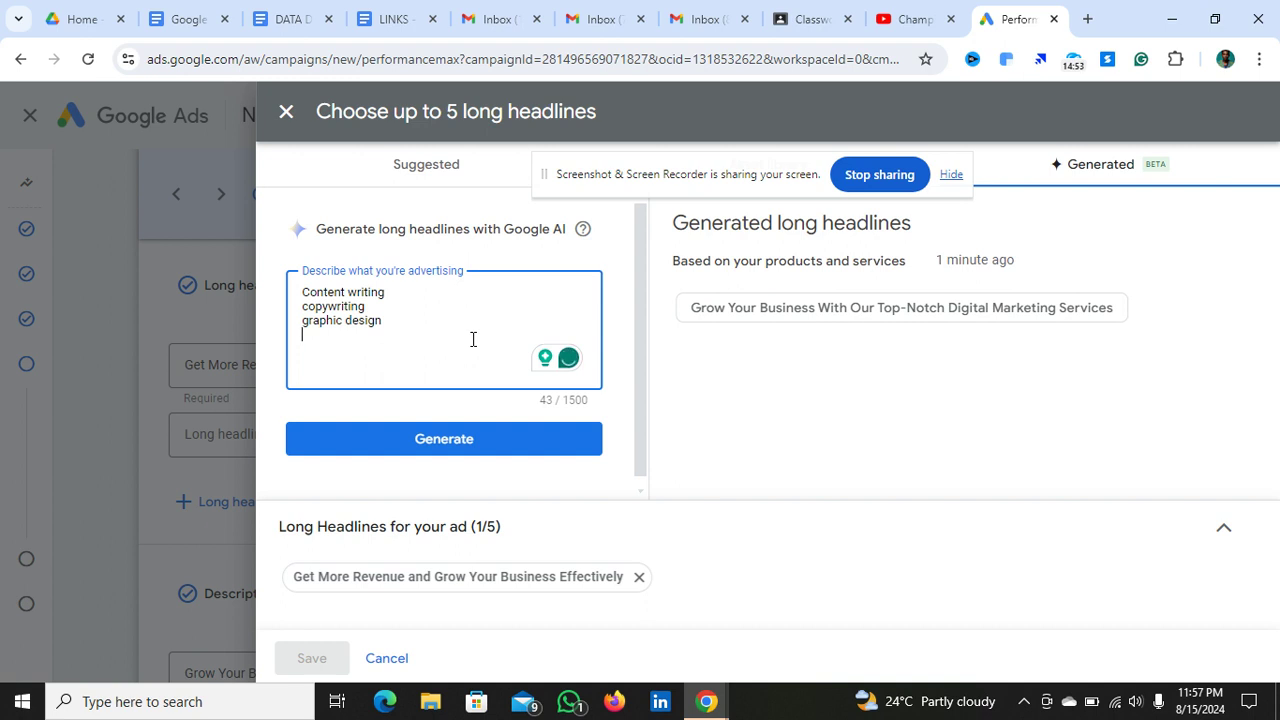
Add "UI/UX design" as the last line of the description and generate long headlines from it
type("UII")
type("/U")
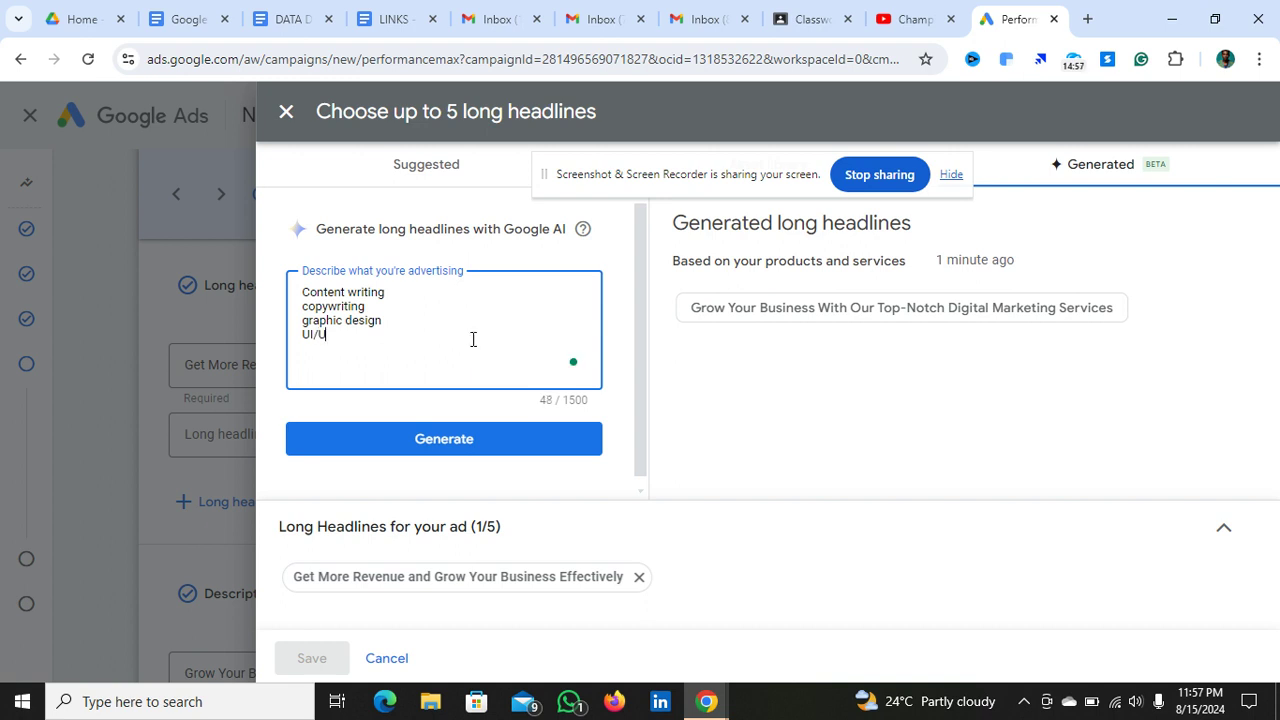
type("X design")
left_click(484, 455)
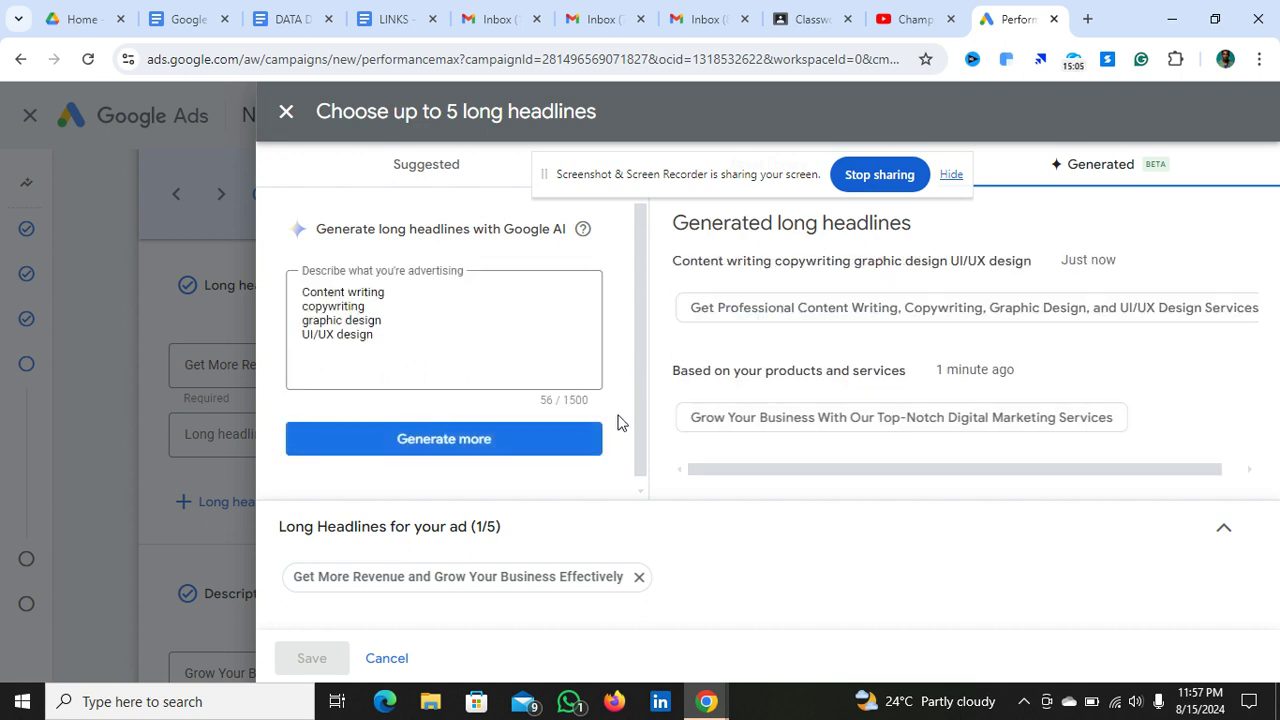
Select the generated long headline "Get Professional Content Writing, Copywriting, Graphic Design, and UI/UX Design Services" for the ad
scroll(617, 422, "down", 1)
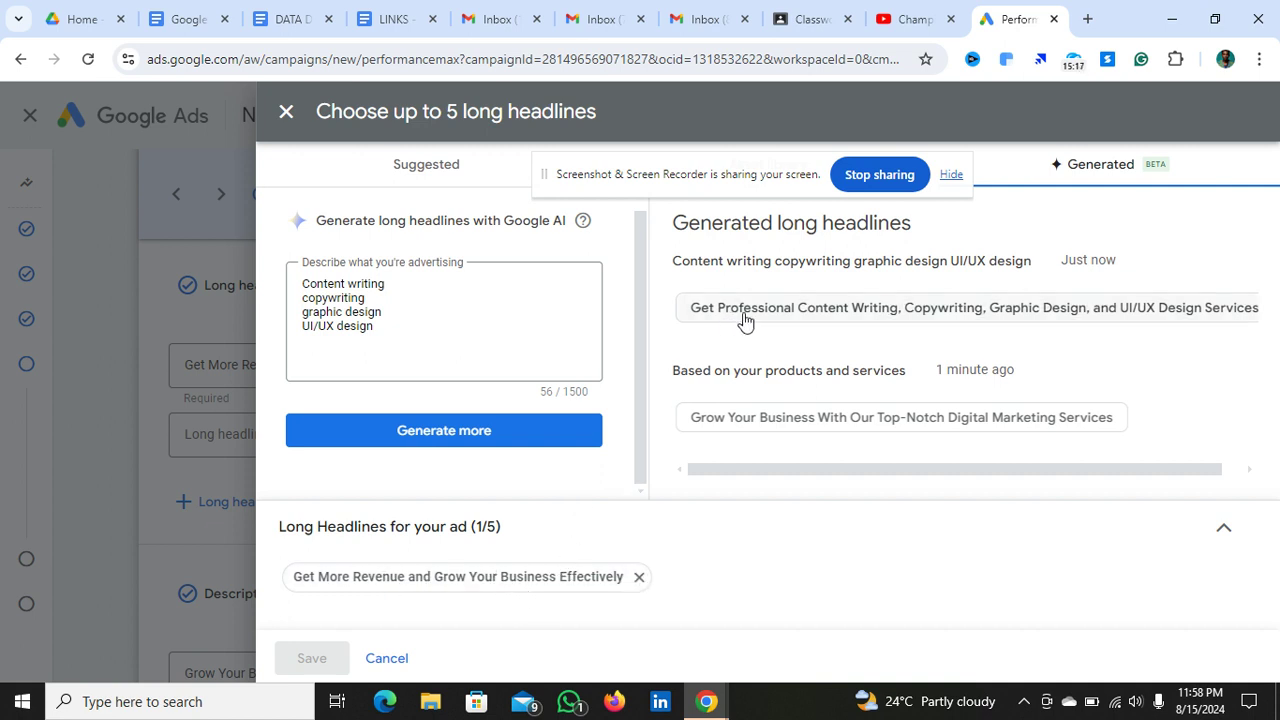
left_click(947, 316)
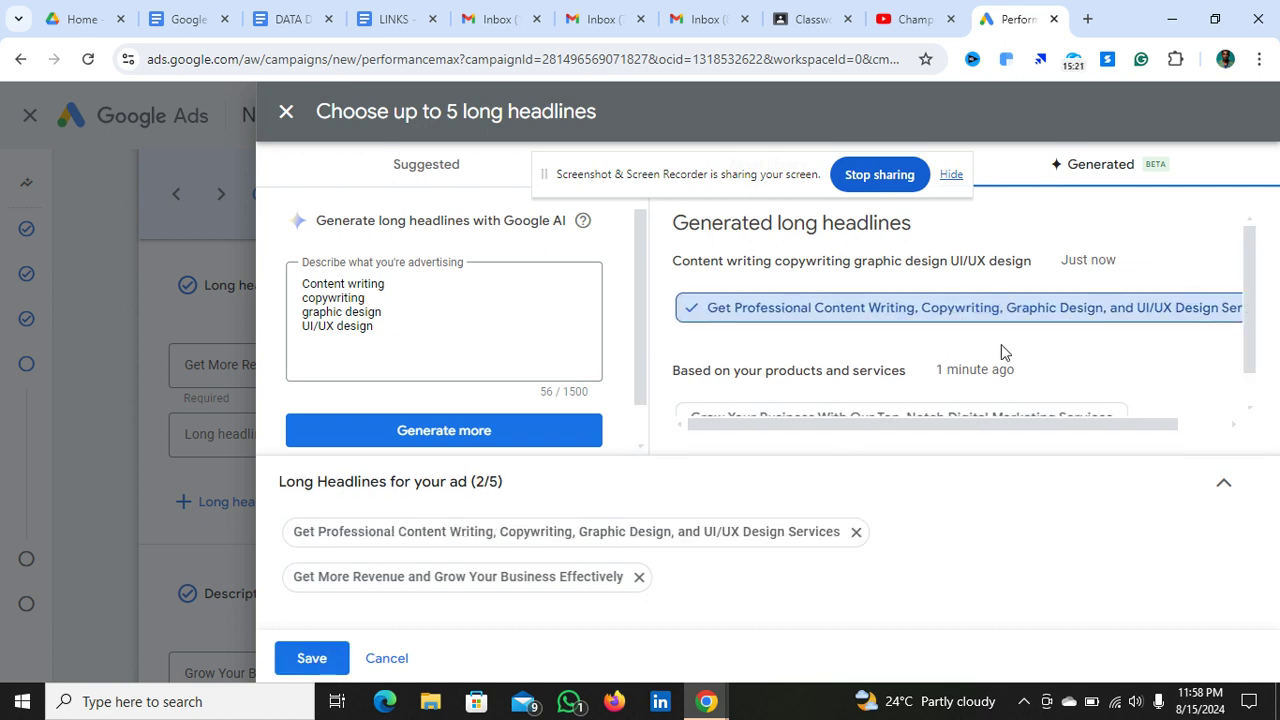
scroll(1045, 360, "down", 1)
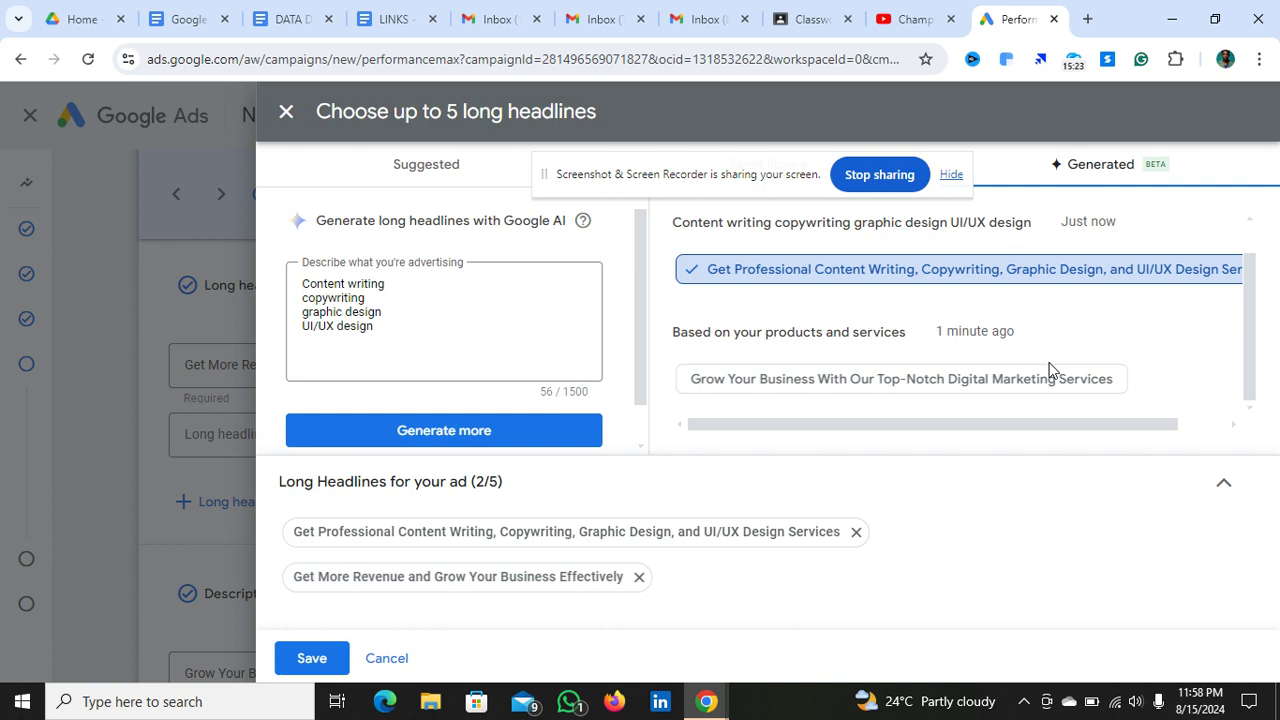
scroll(1050, 370, "up", 1)
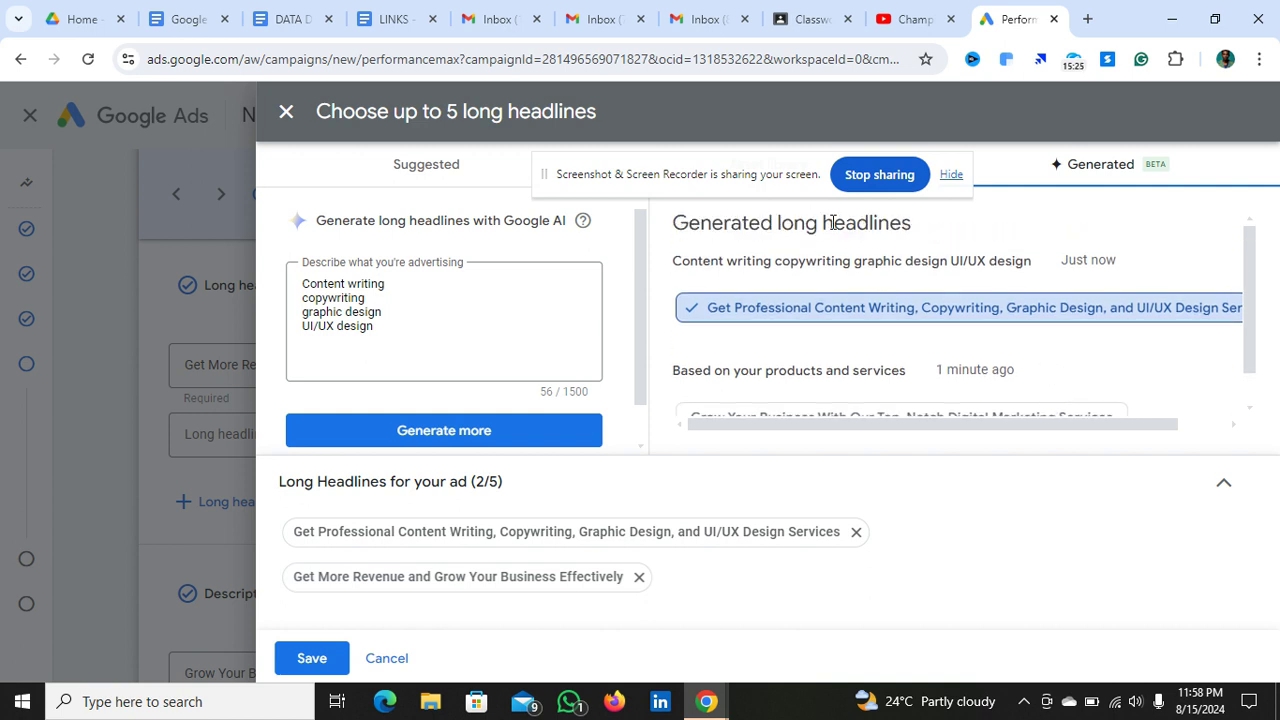
Select the generated long headline "Grow Your Business With Our Top-Notch Digital Marketing Services" as well and save the long headline selection
scroll(1070, 356, "down", 1)
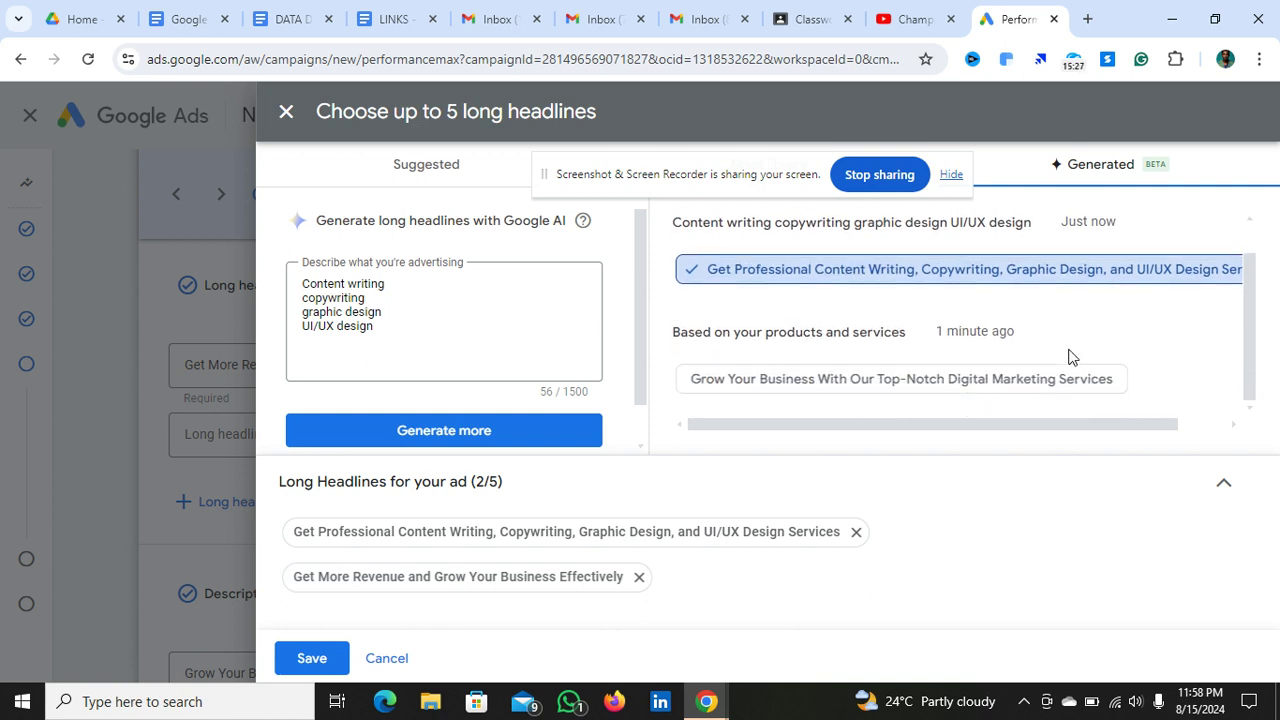
left_click(820, 385)
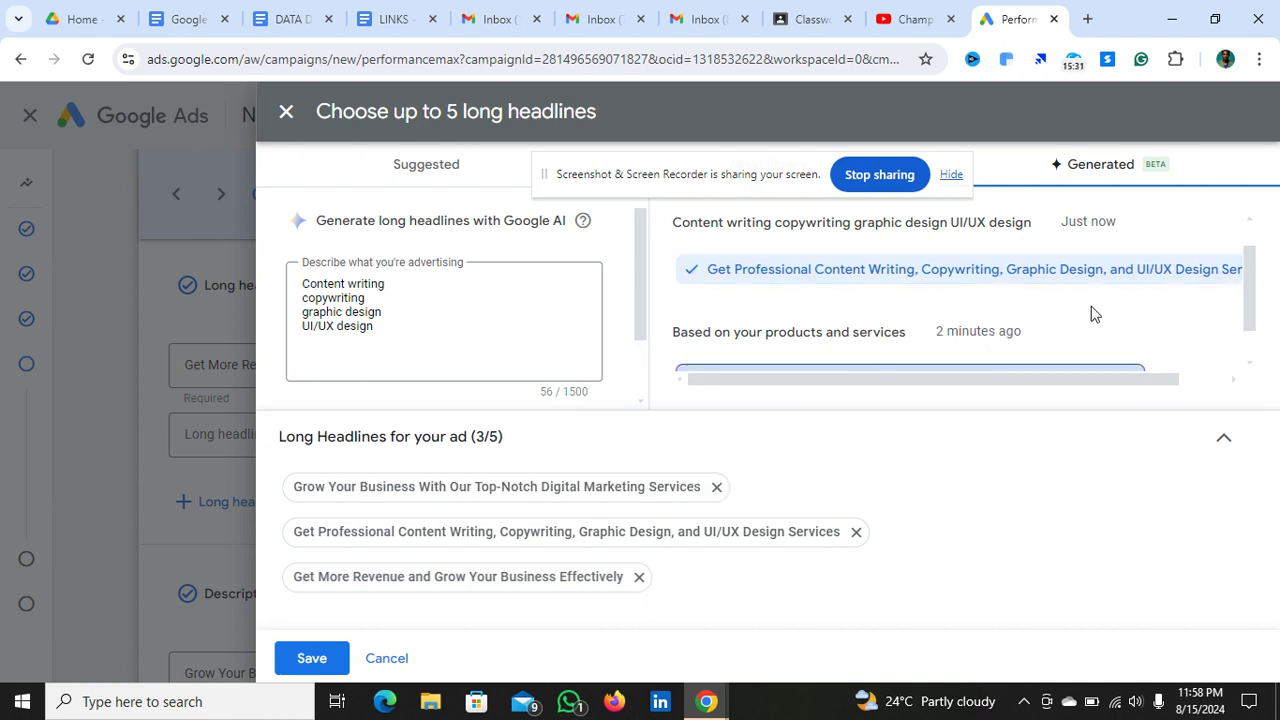
scroll(1098, 310, "down", 1)
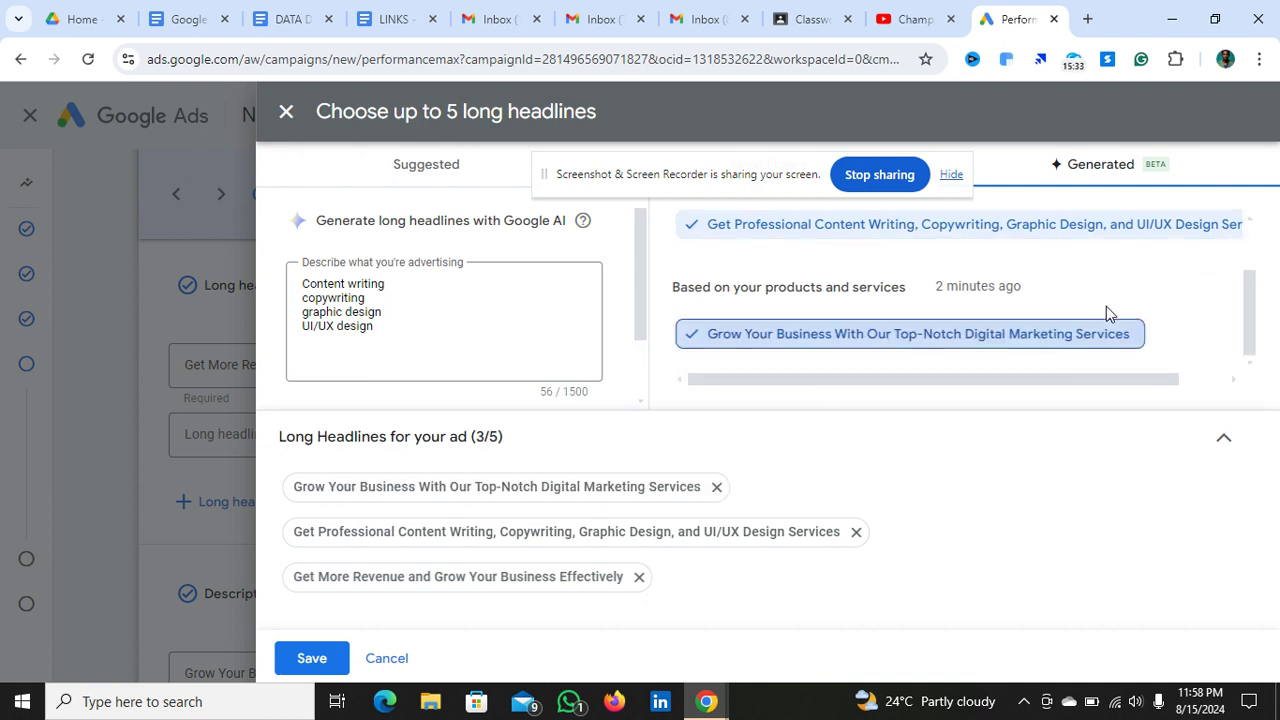
scroll(1172, 343, "up", 2)
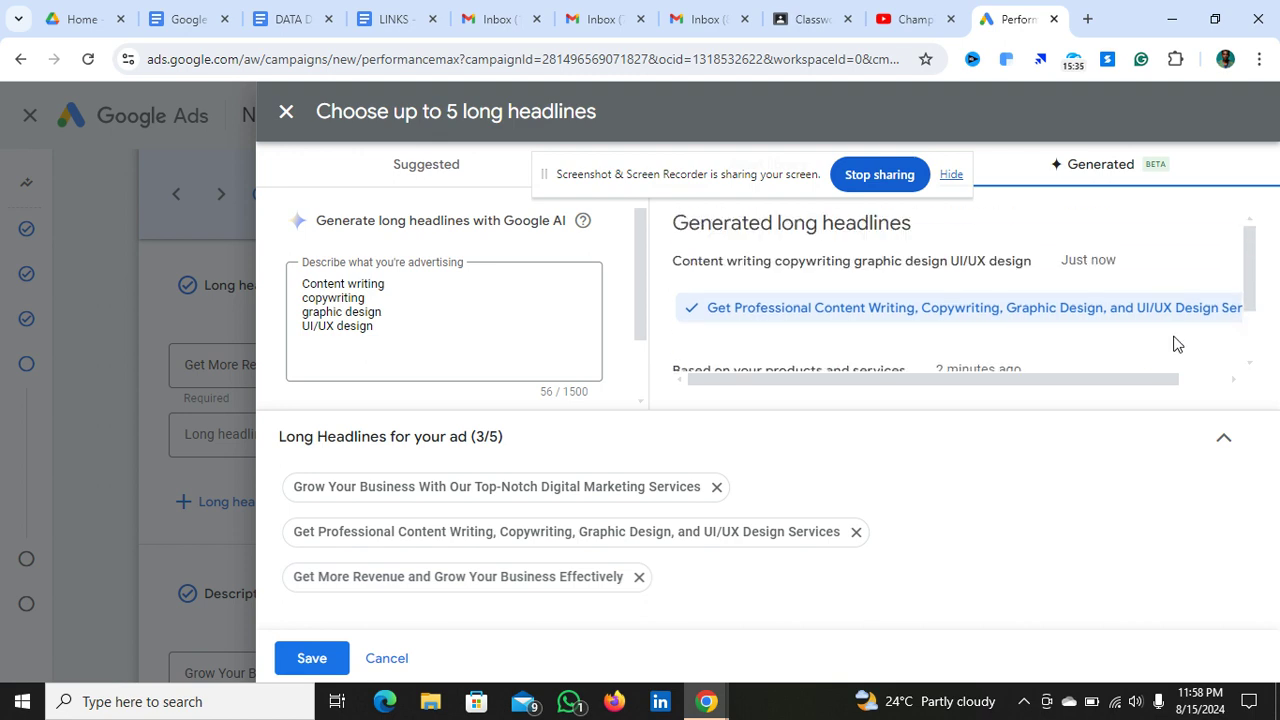
scroll(1172, 343, "down", 2)
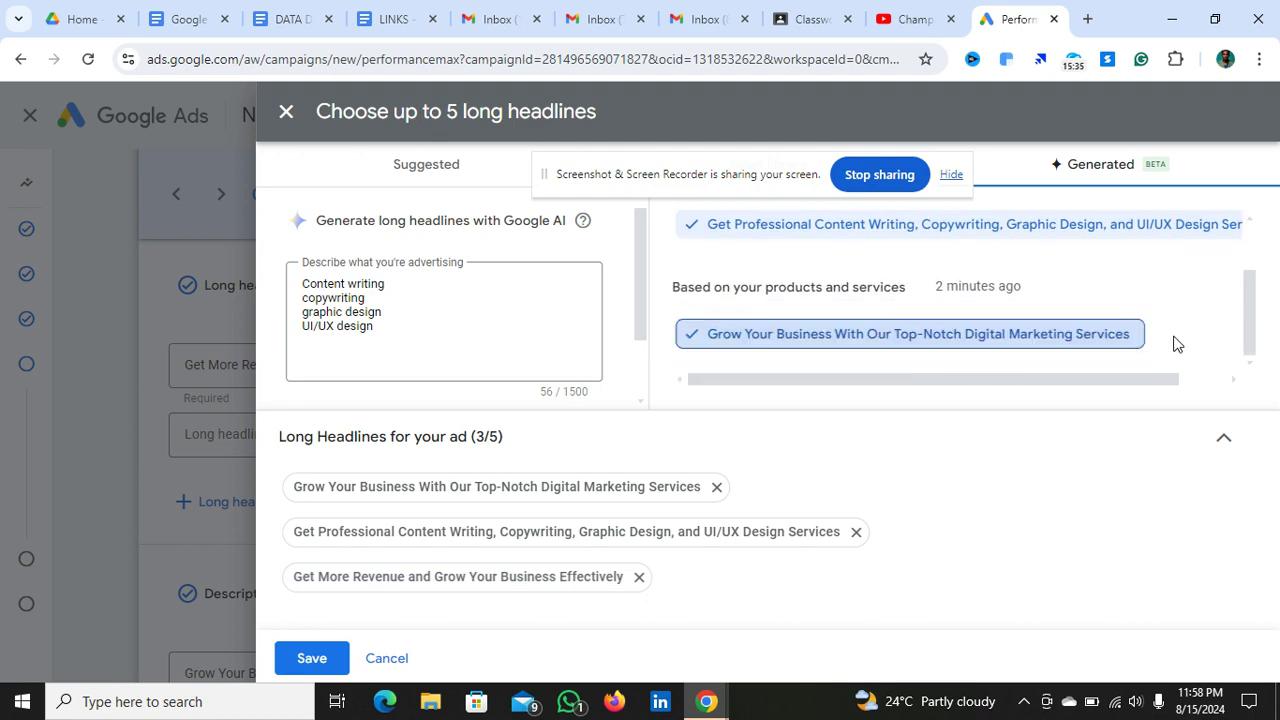
left_click(311, 658)
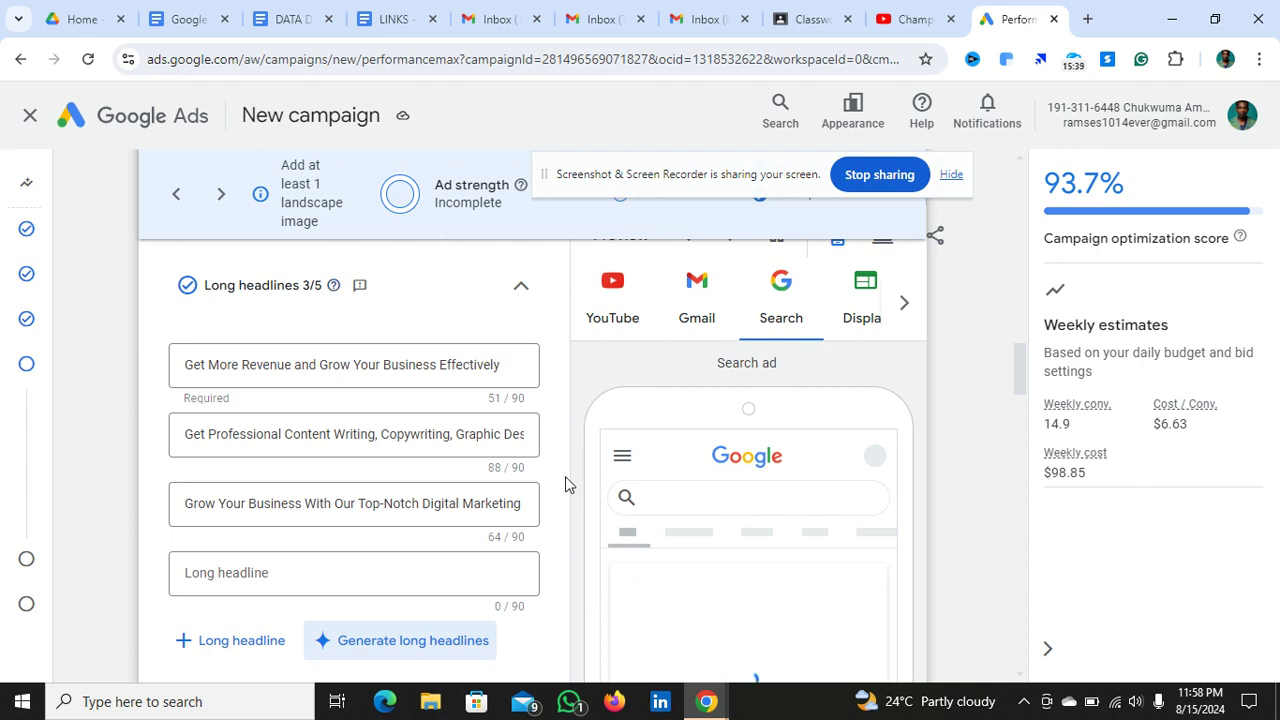
Enter "Grow your business for free for 30 days" as the fourth long headline
scroll(565, 476, "up", 2)
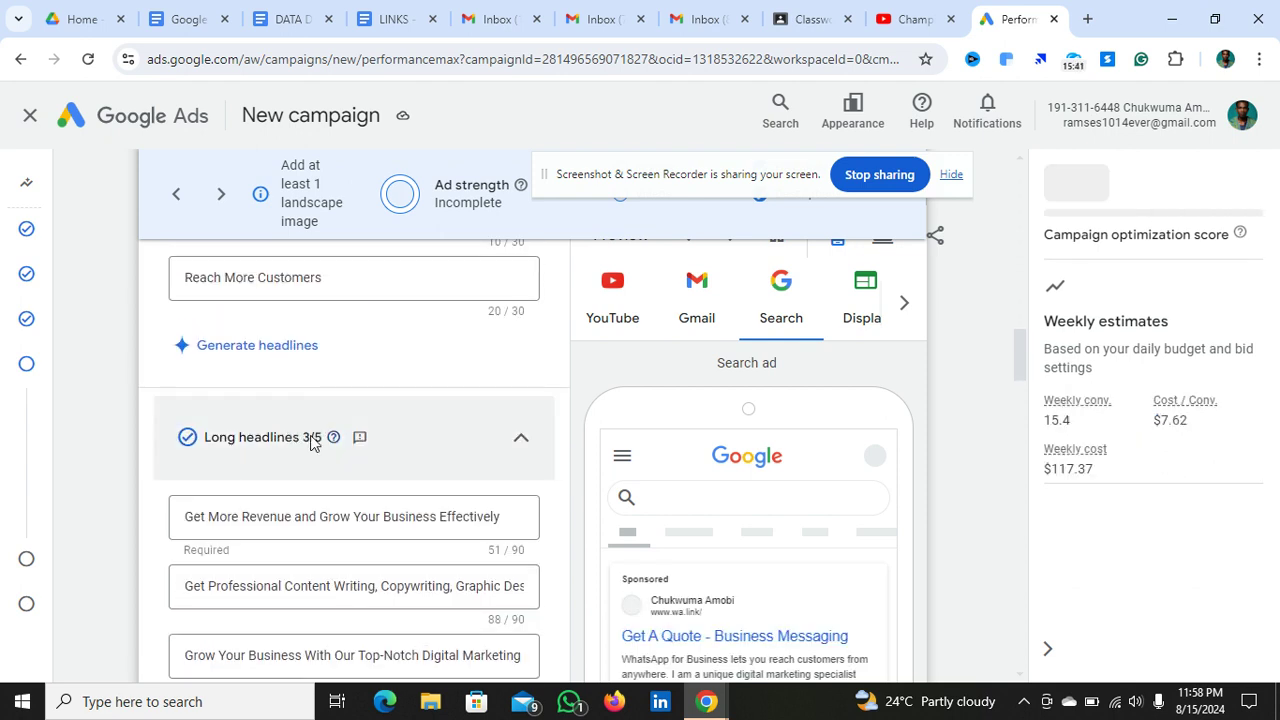
scroll(565, 488, "down", 1)
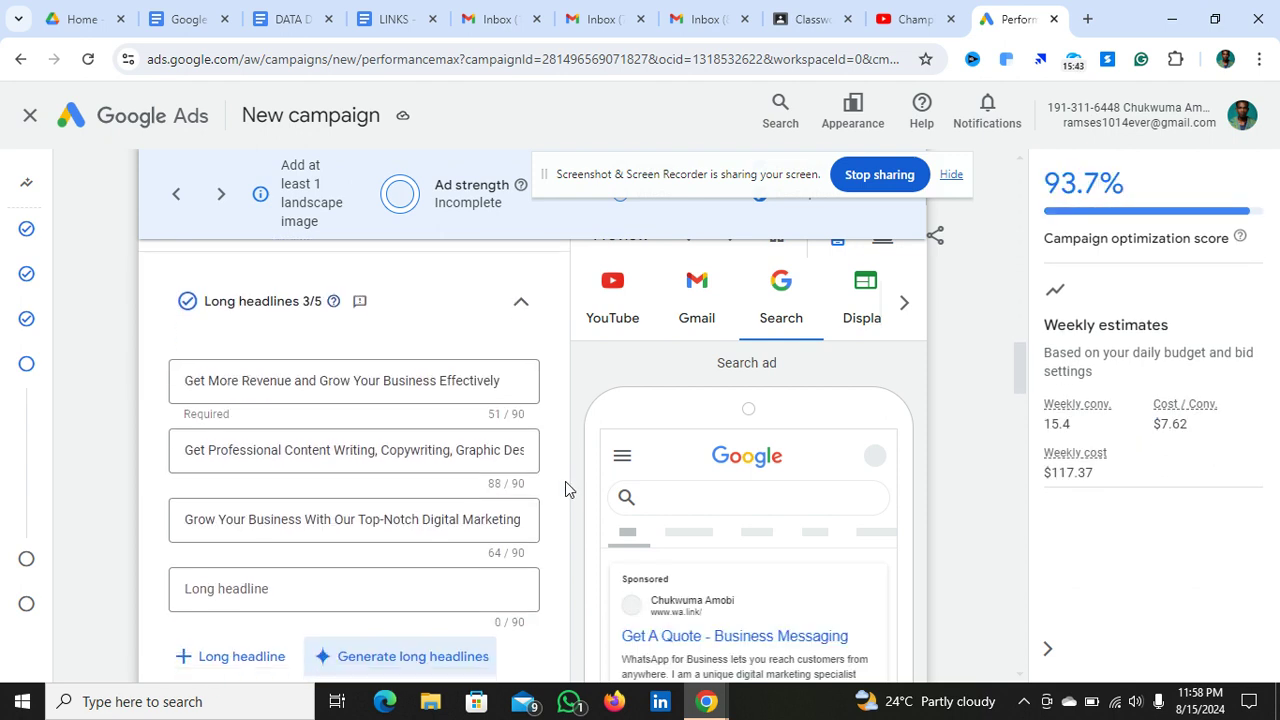
scroll(565, 487, "down", 1)
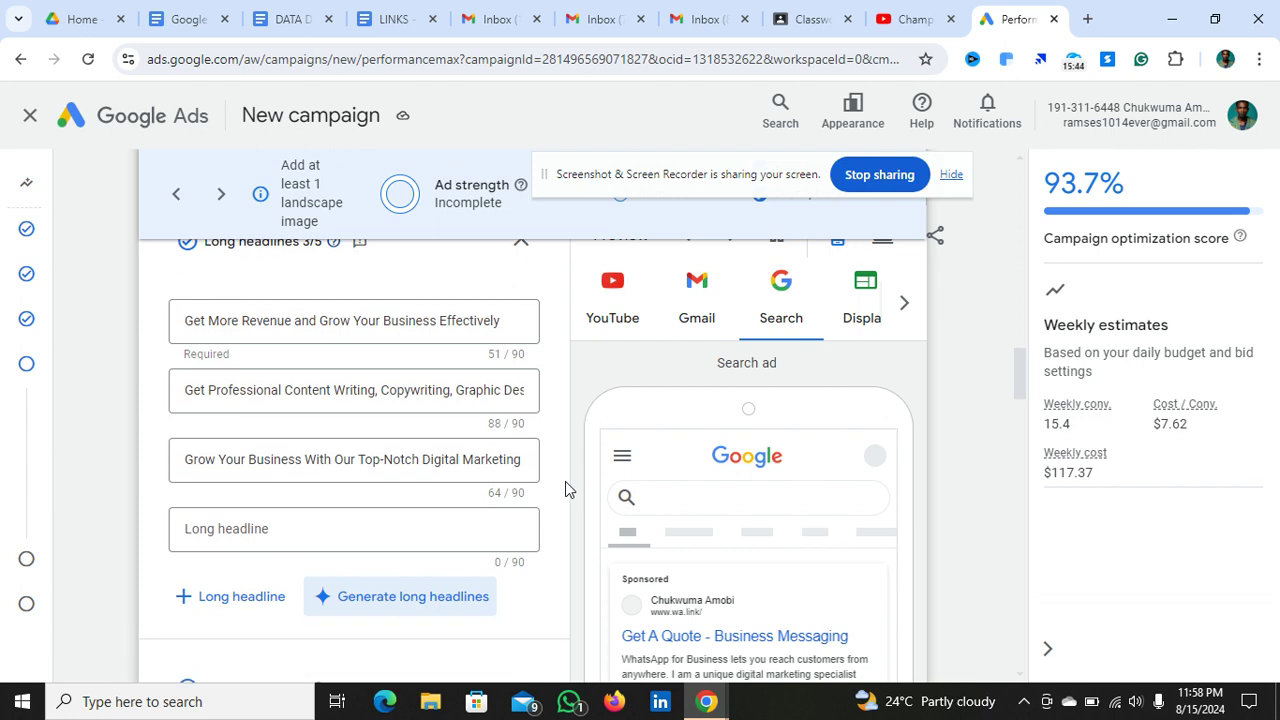
left_click(301, 502)
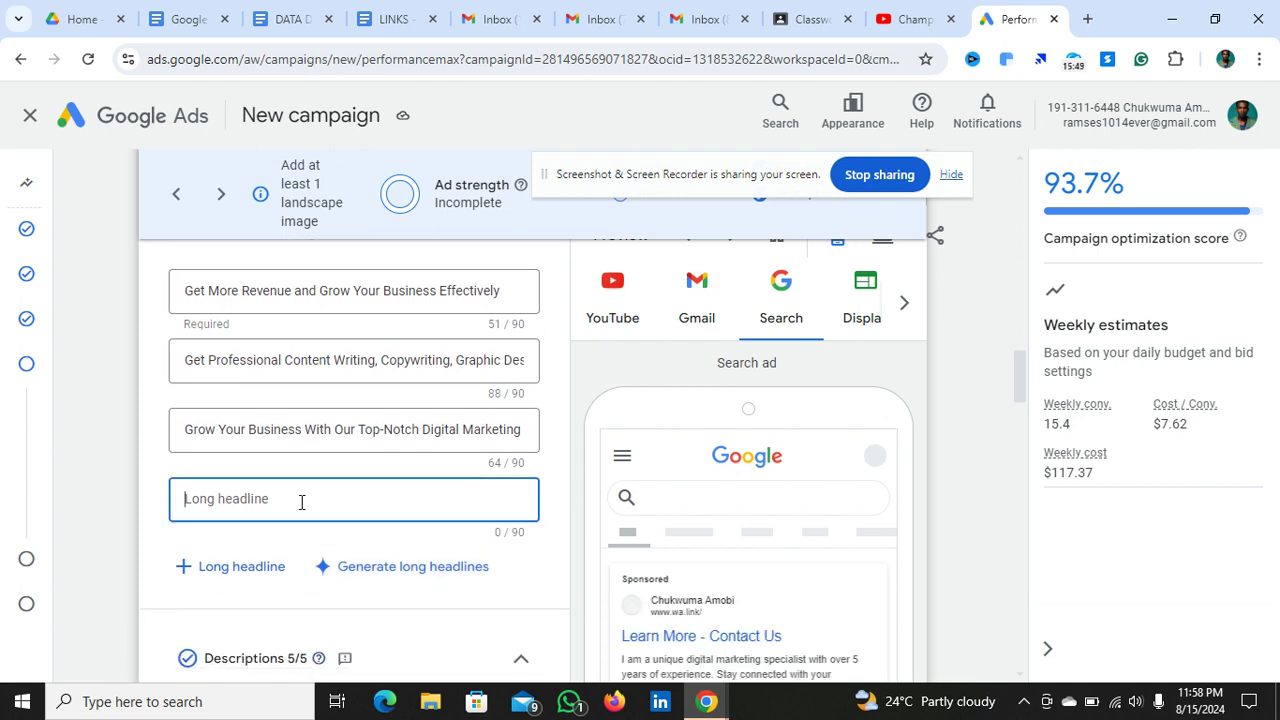
type("Grow you")
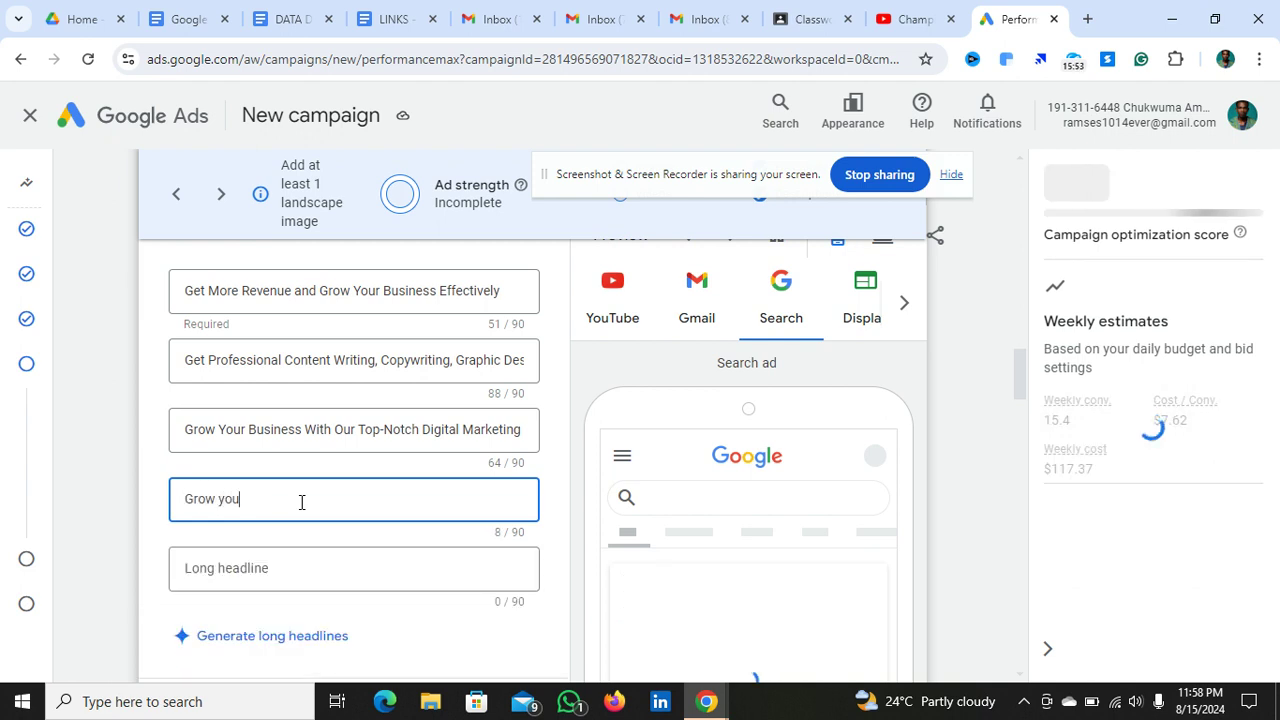
type("r business for fre")
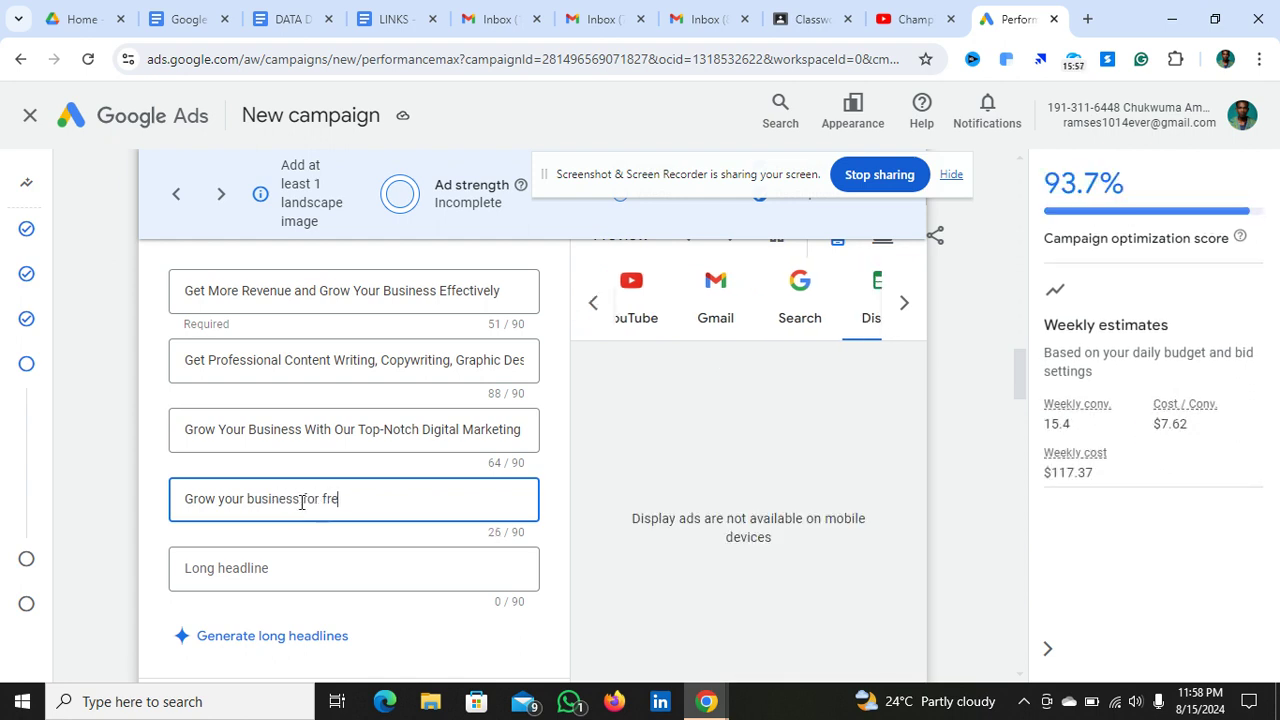
type("e with")
key("BackSpace")
key("BackSpace")
key("BackSpace")
key("BackSpace")
key("BackSpace")
type("for 30 da")
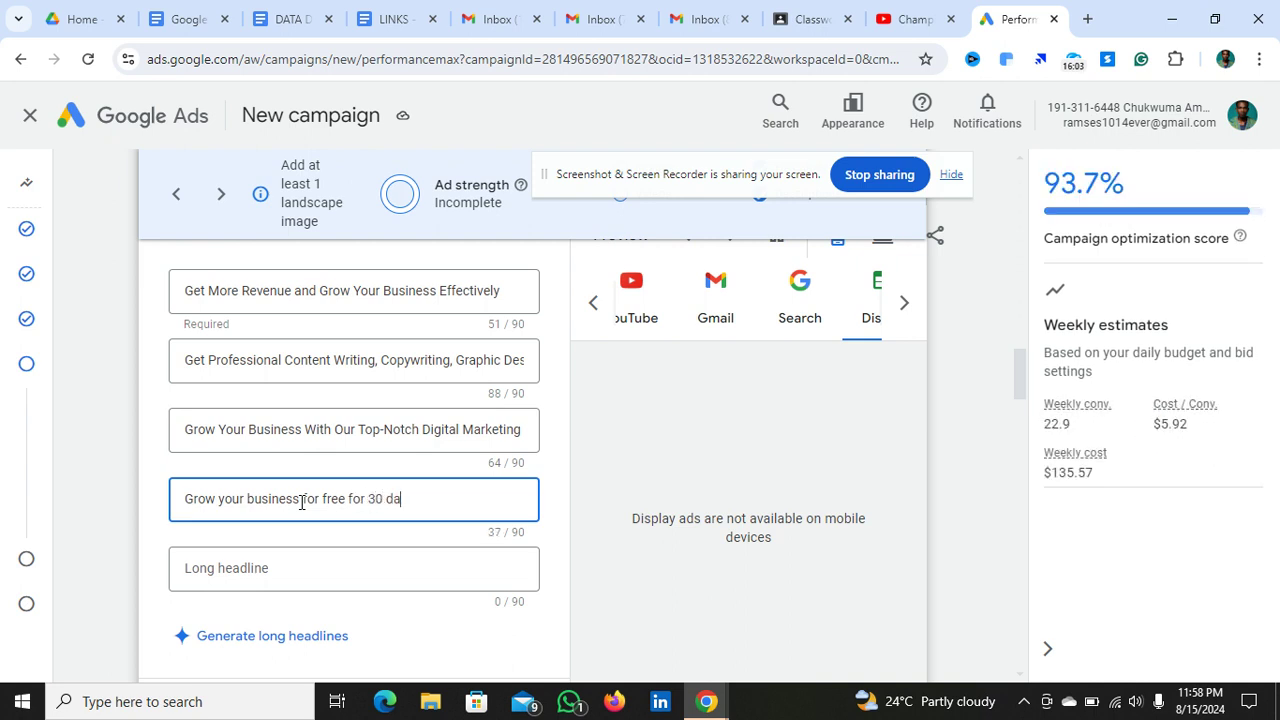
type("ys")
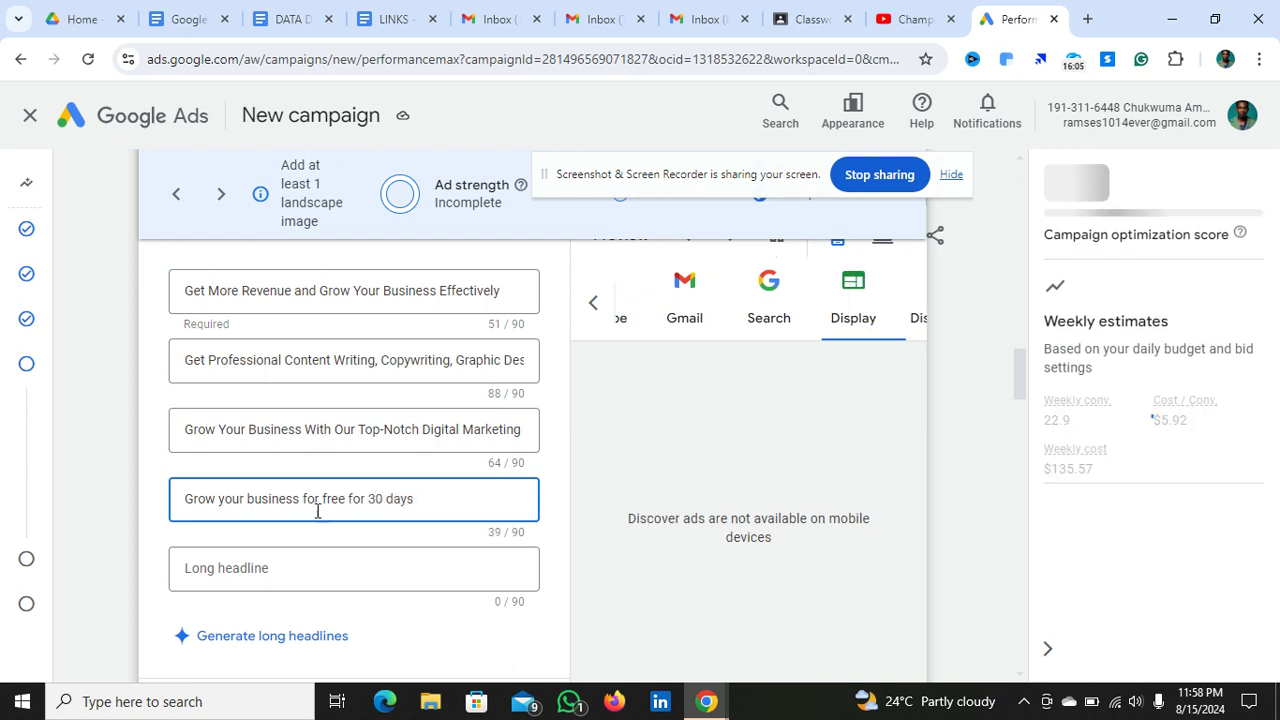
Review the long headlines and the five ad descriptions of the asset group
left_click(320, 567)
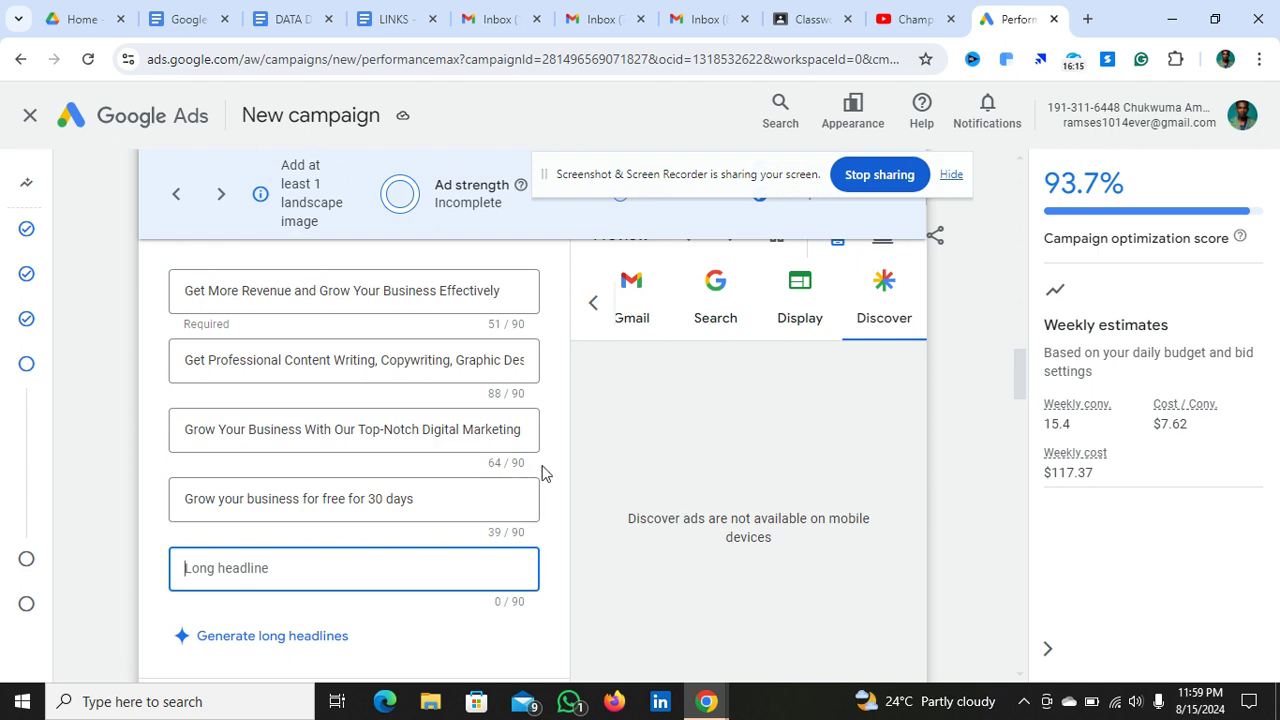
scroll(557, 467, "up", 1)
scroll(557, 467, "up", 1)
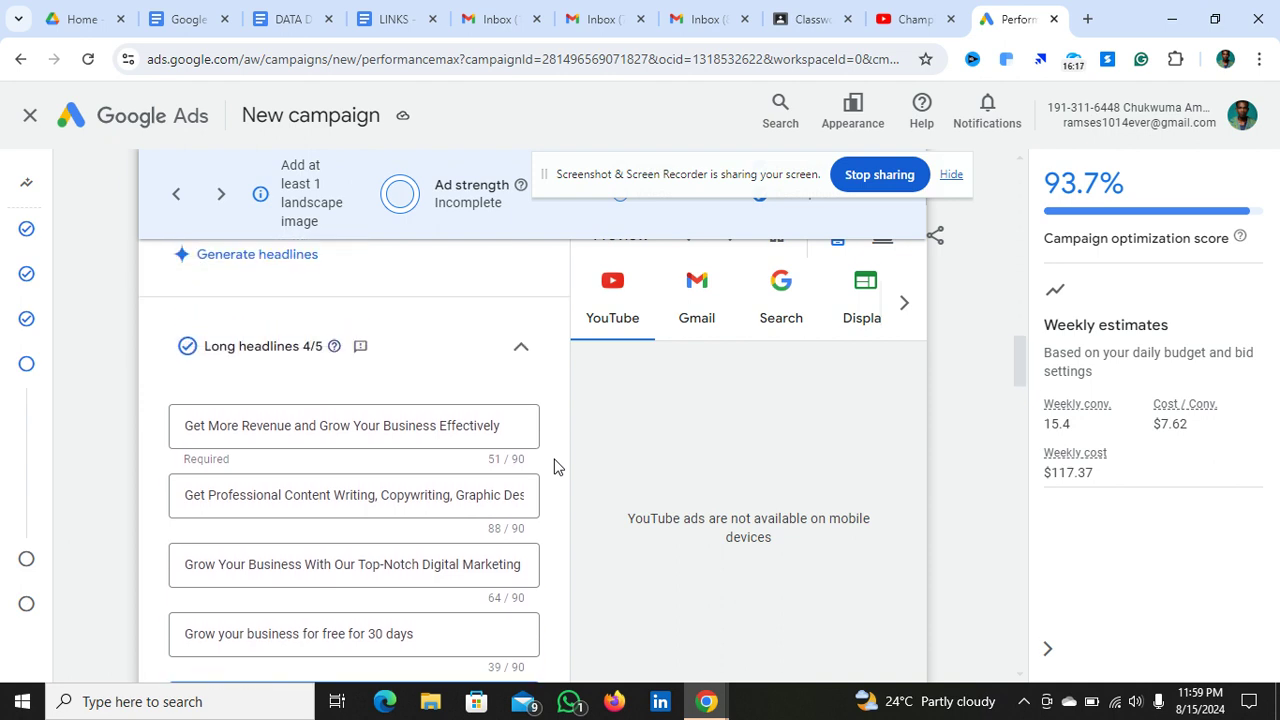
scroll(557, 467, "up", 1)
scroll(557, 467, "down", 5)
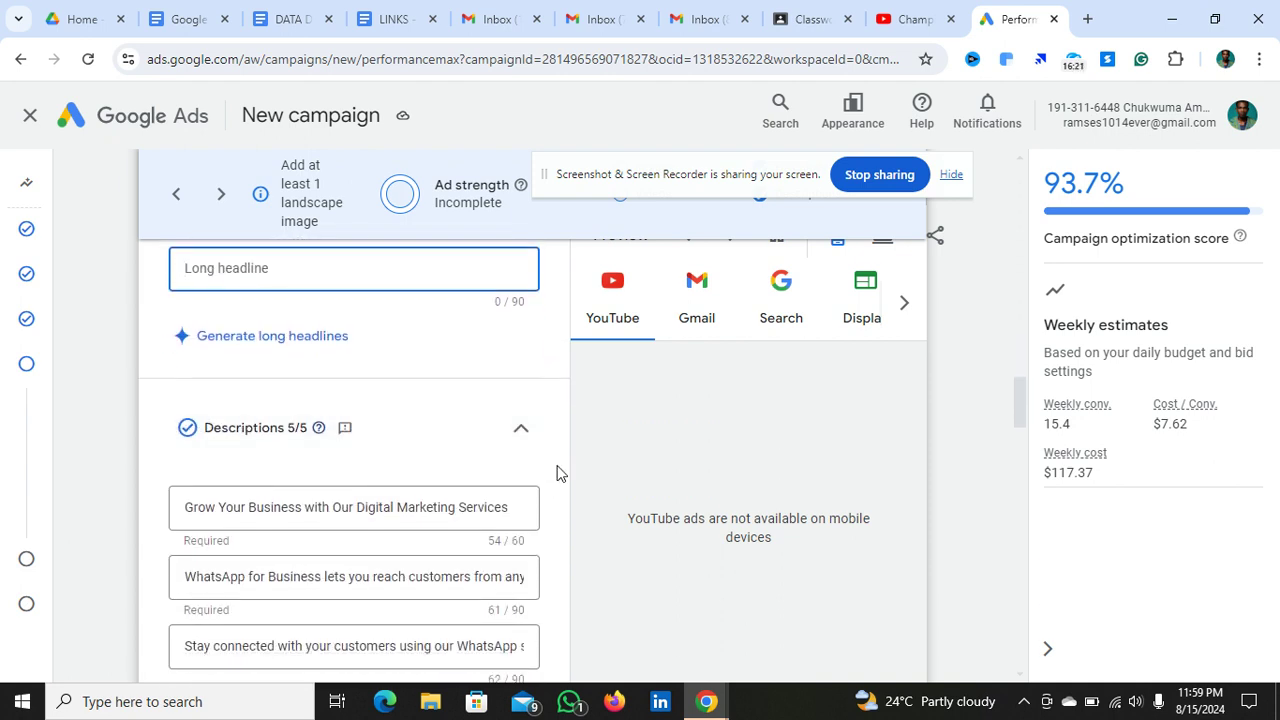
scroll(561, 480, "down", 1)
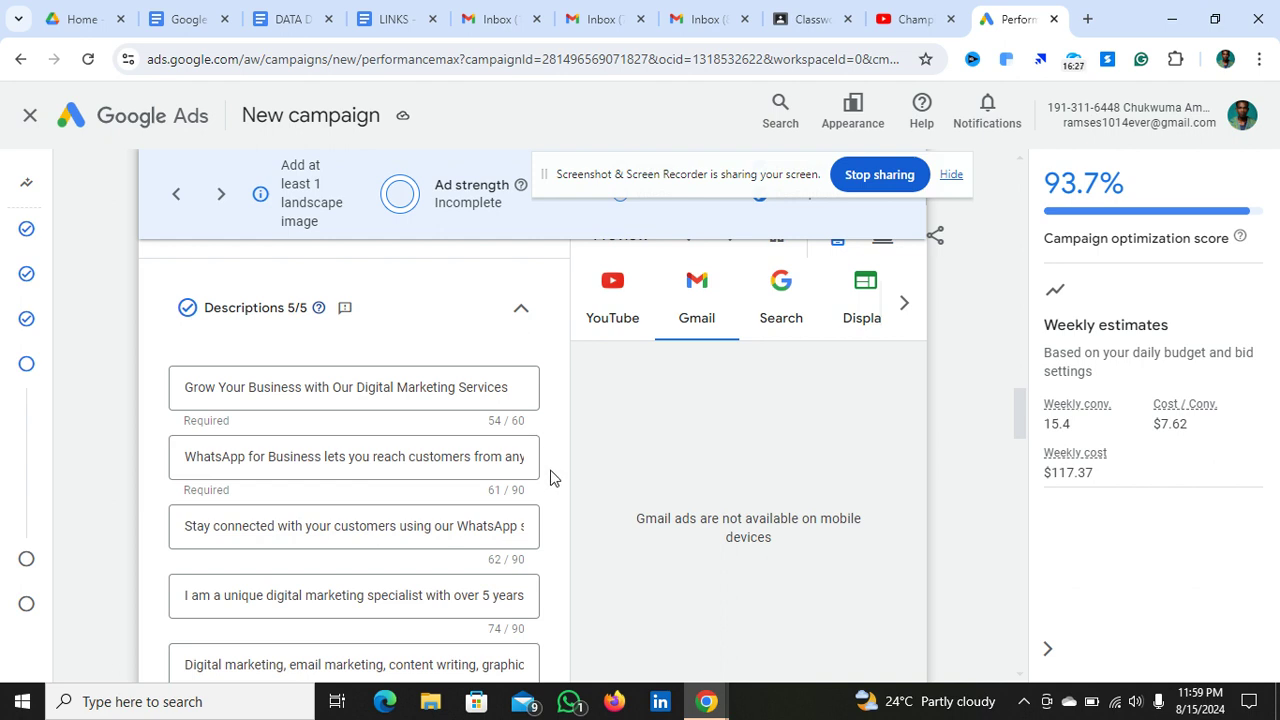
scroll(557, 484, "down", 2)
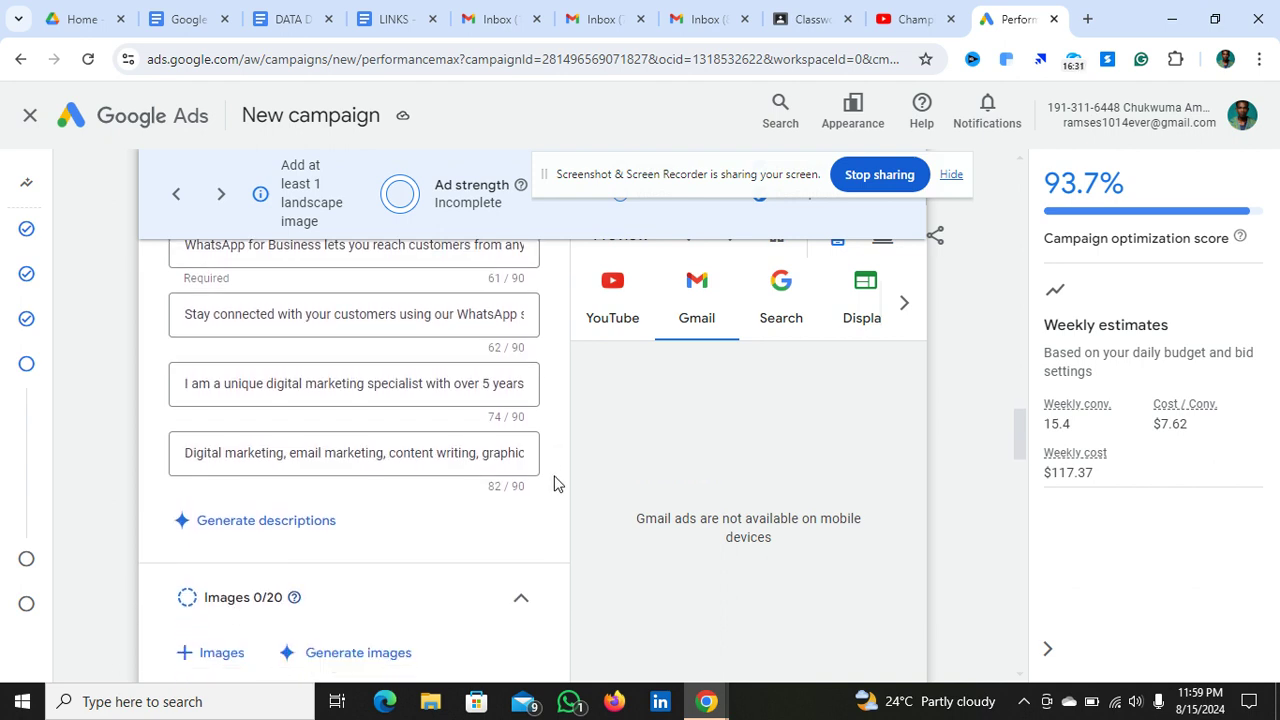
Open the selection of images to add to the ad and look over the suggested generated images
scroll(557, 484, "down", 1)
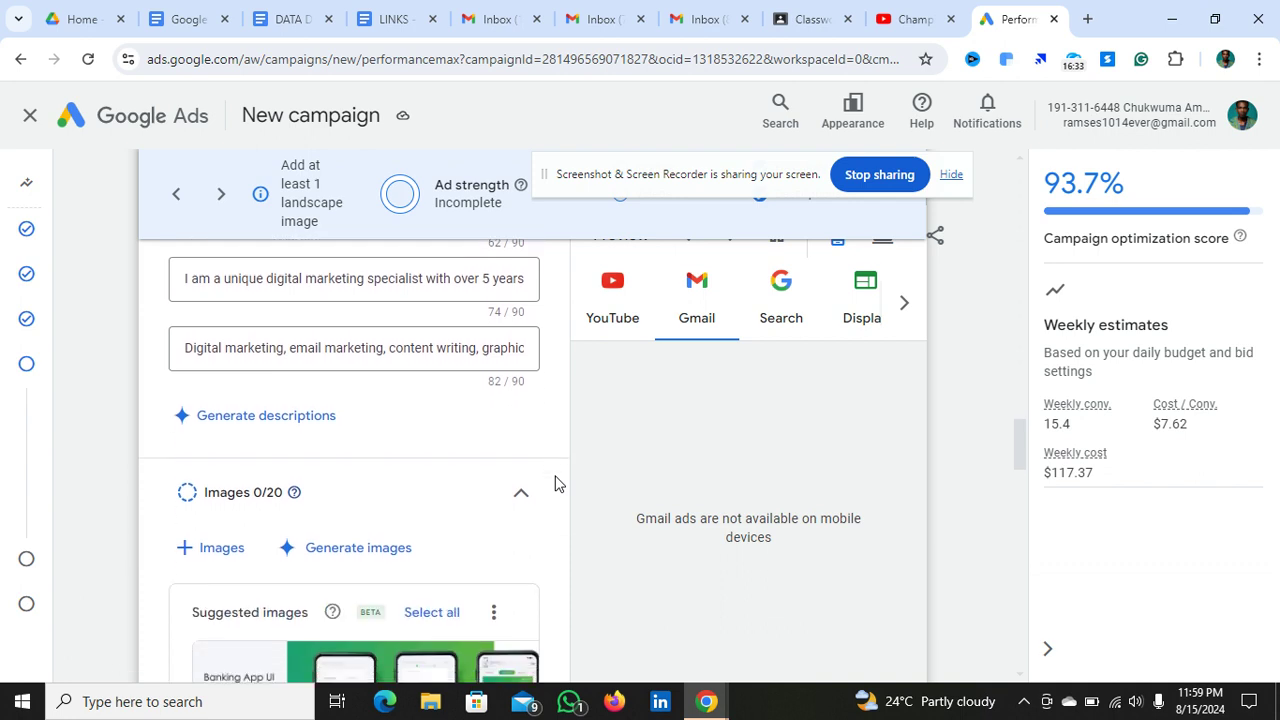
scroll(557, 484, "down", 2)
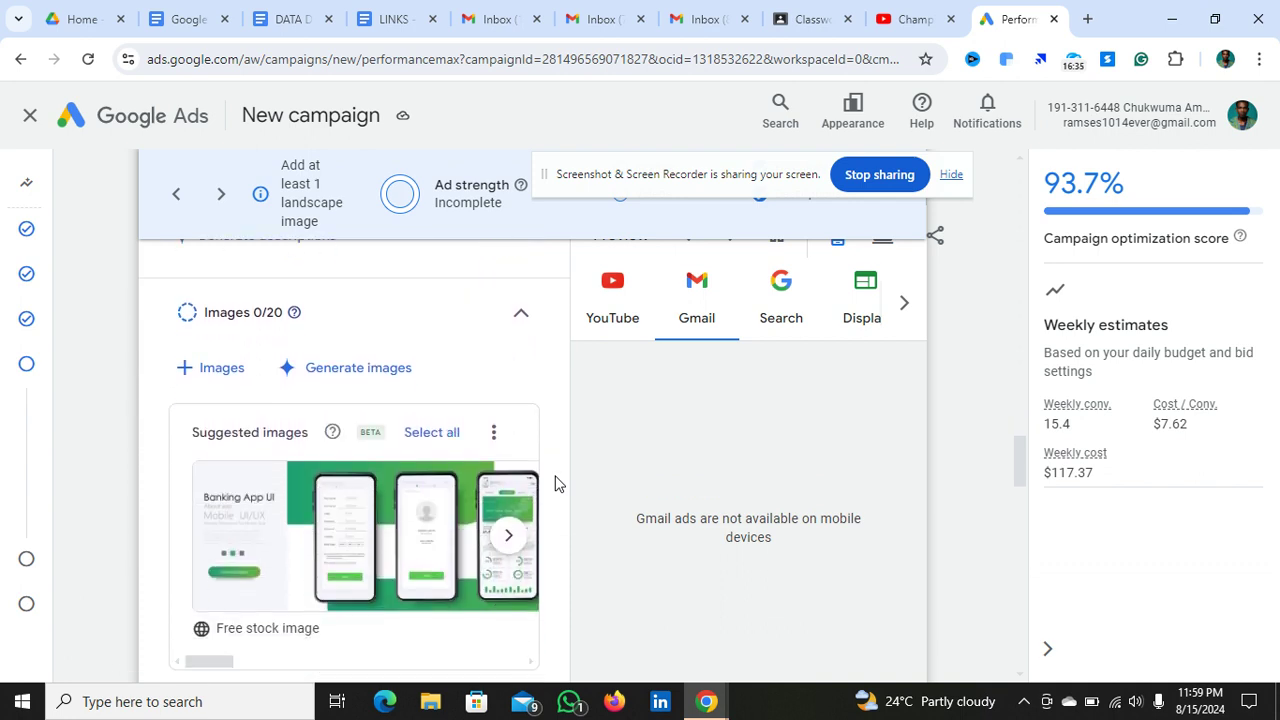
scroll(557, 484, "up", 1)
scroll(557, 484, "down", 1)
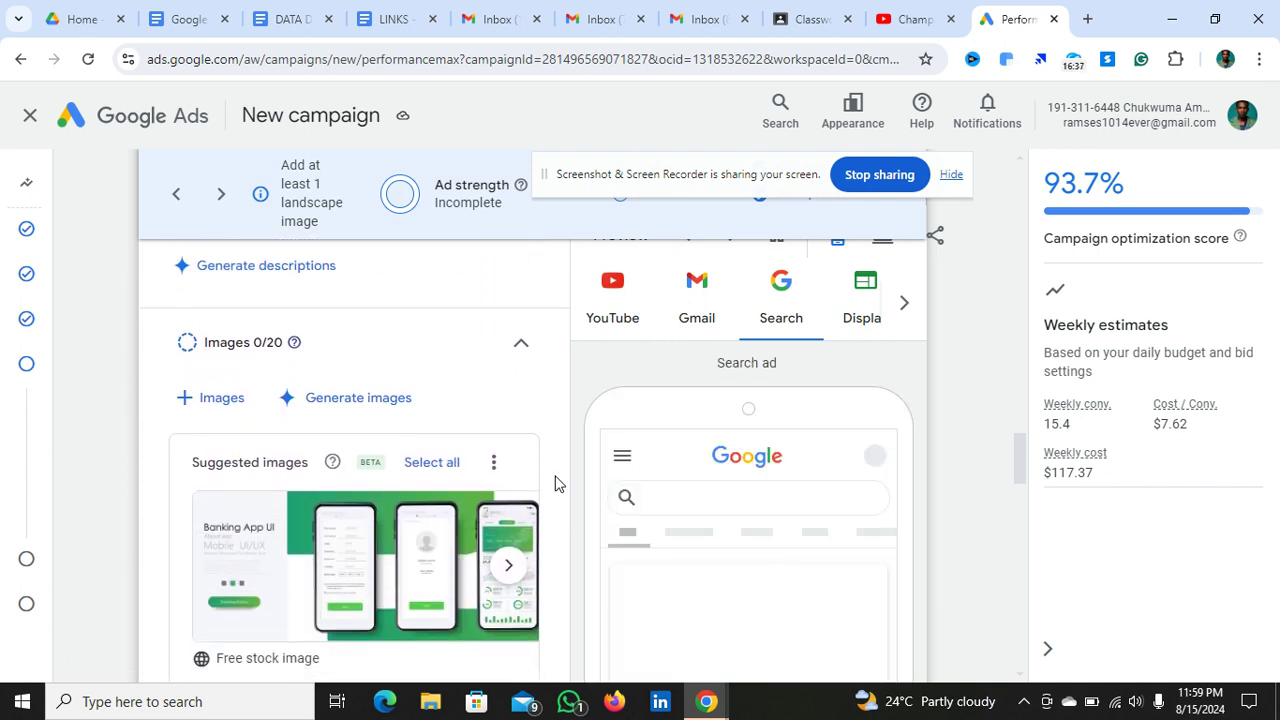
scroll(557, 484, "up", 1)
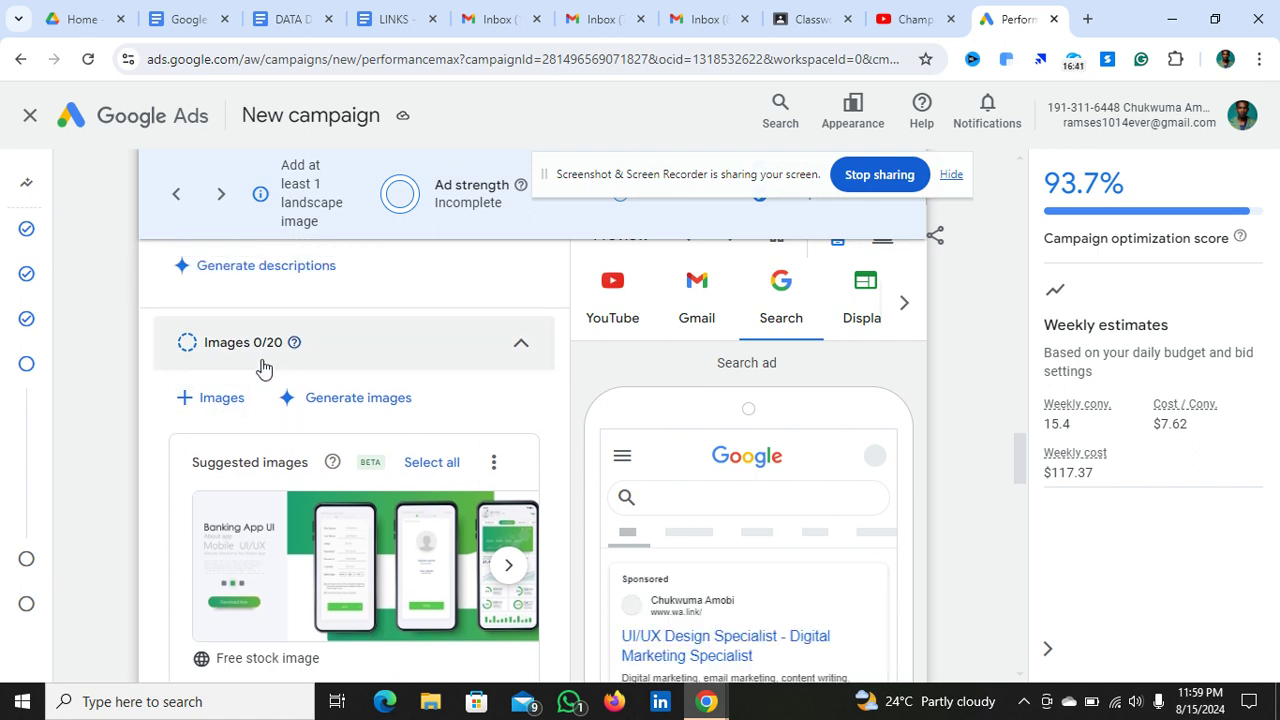
left_click(213, 400)
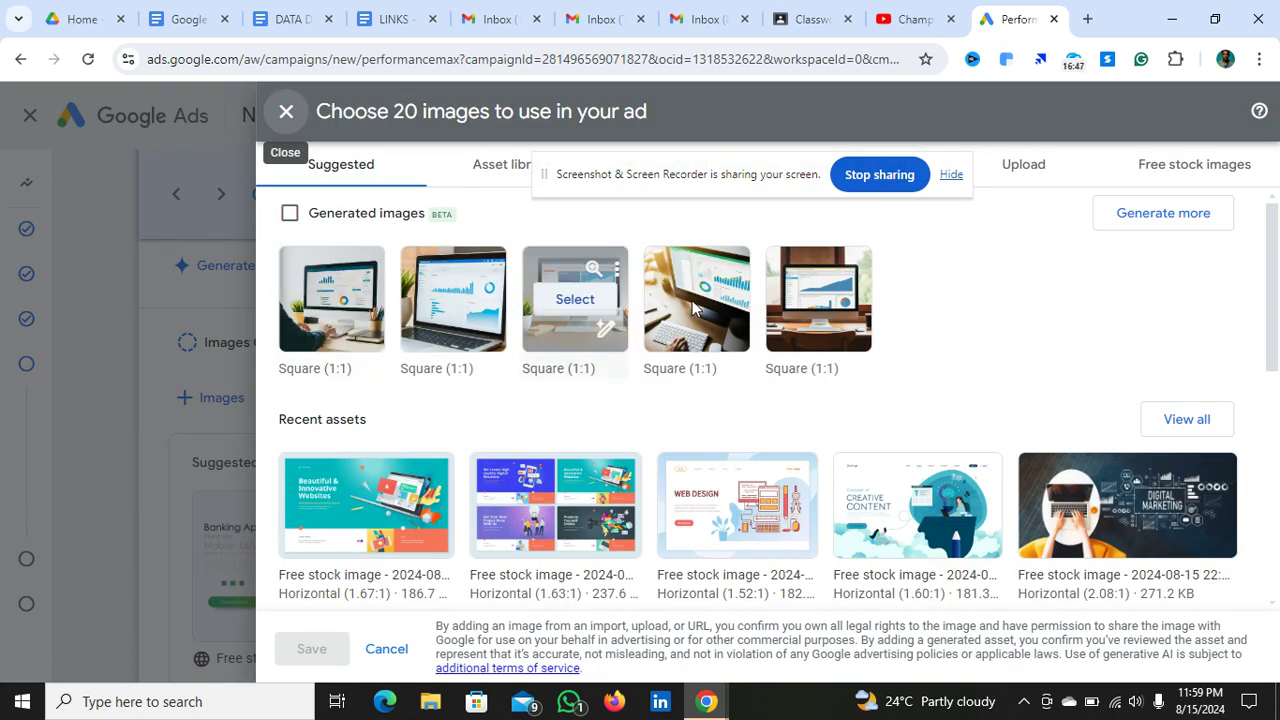
mouse_move(335, 303)
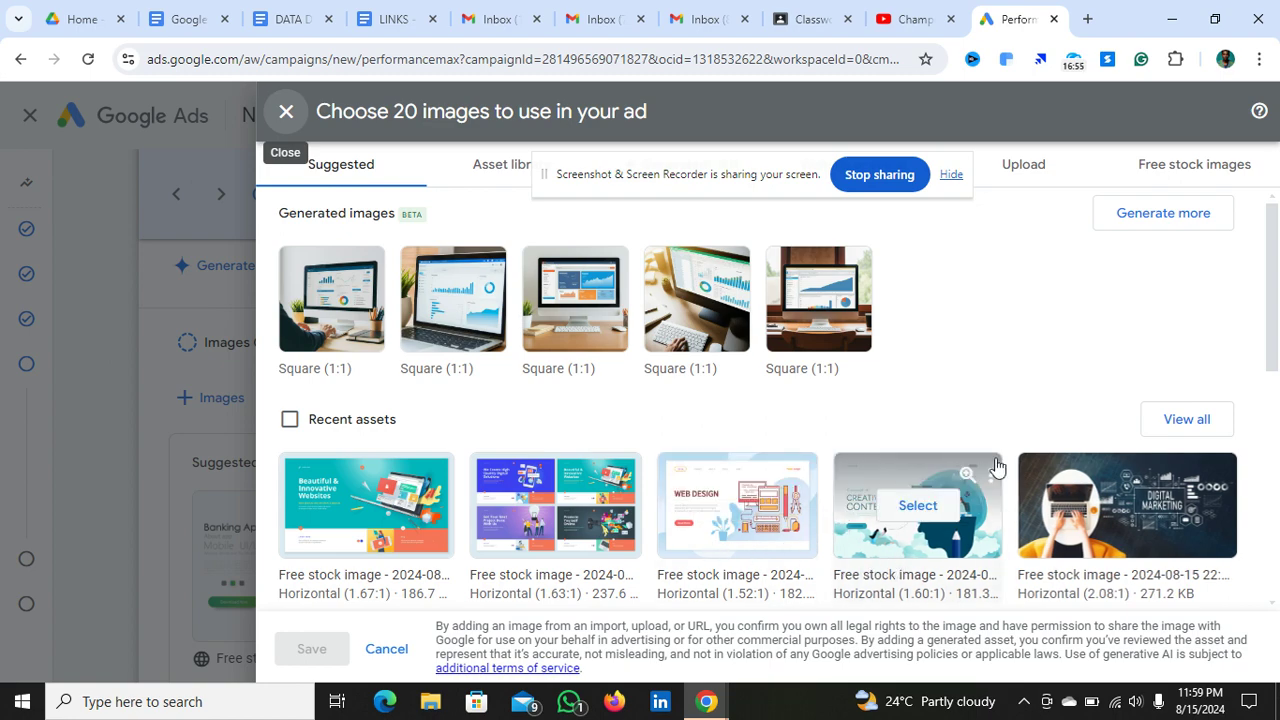
Select all five generated images for the asset group and save the image selection
scroll(1020, 432, "down", 7)
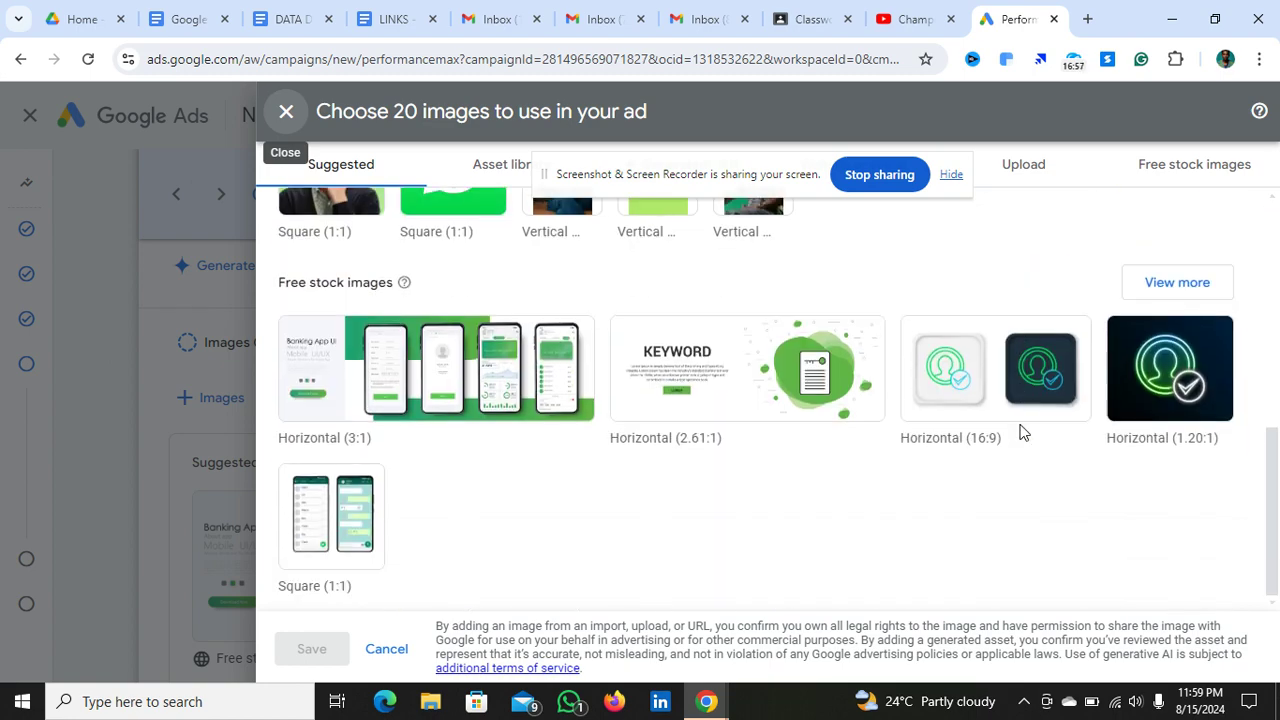
scroll(937, 434, "up", 7)
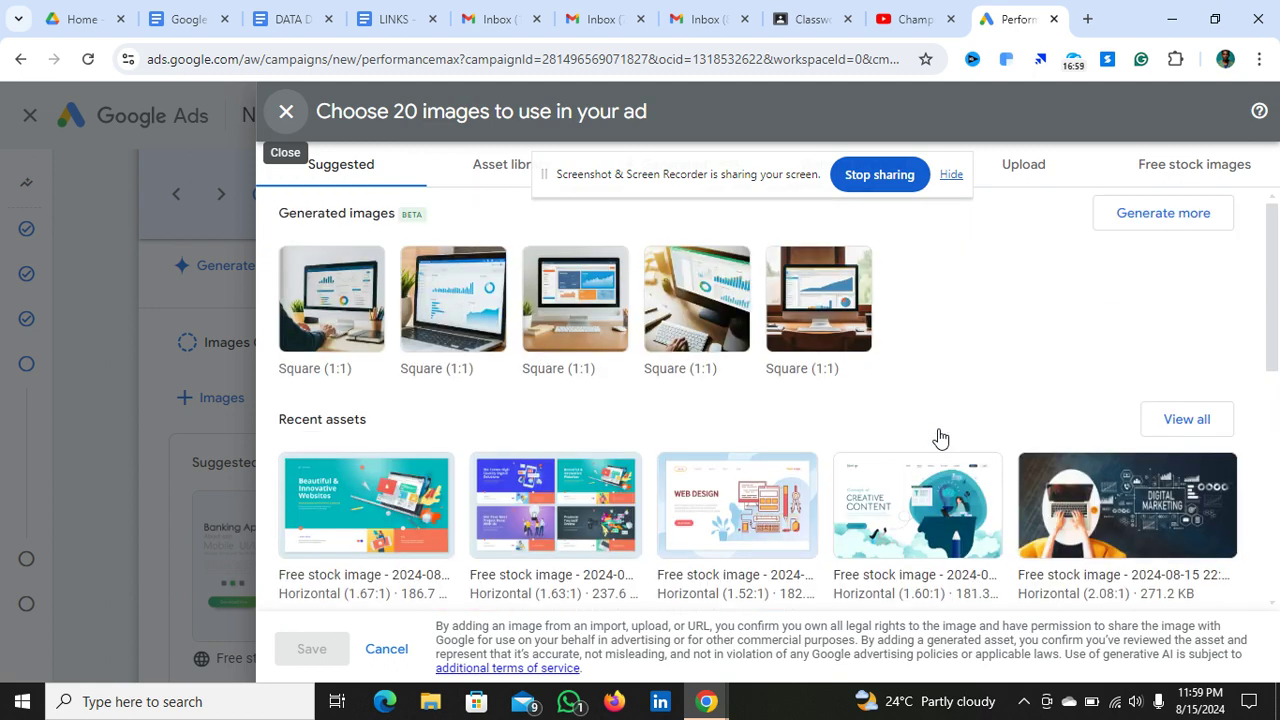
left_click(290, 218)
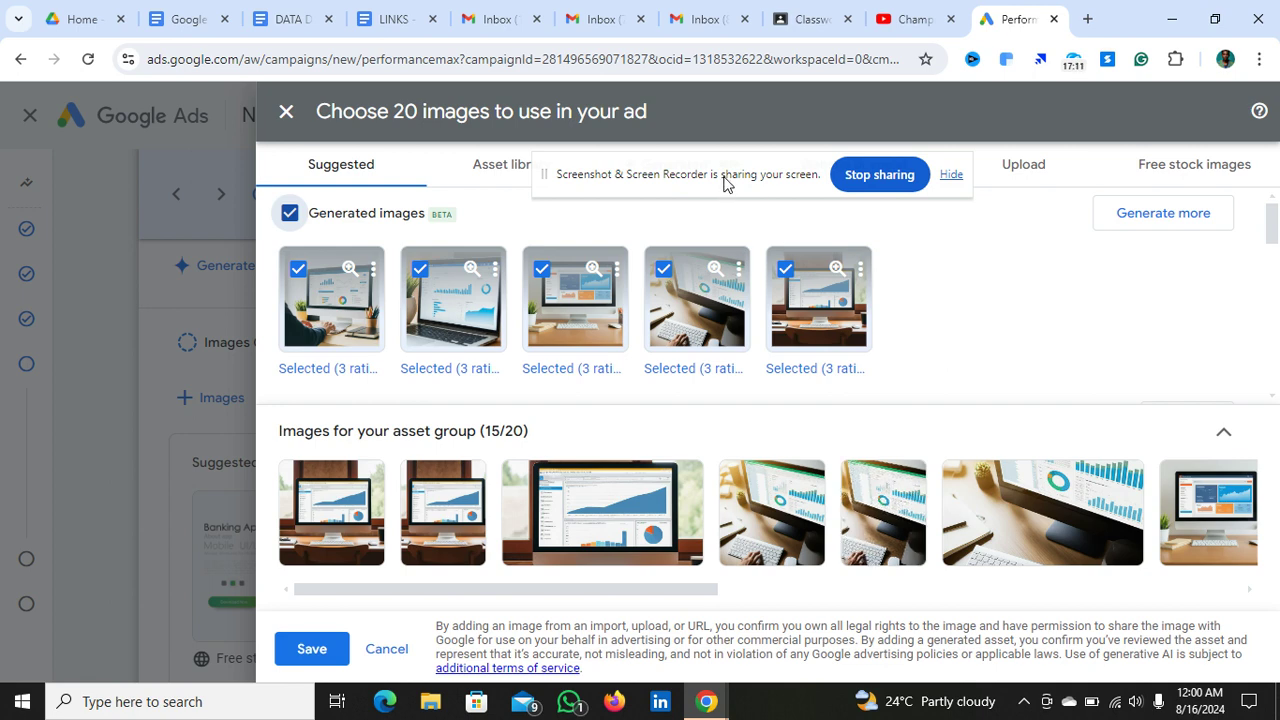
left_click_drag(725, 183, 840, 654)
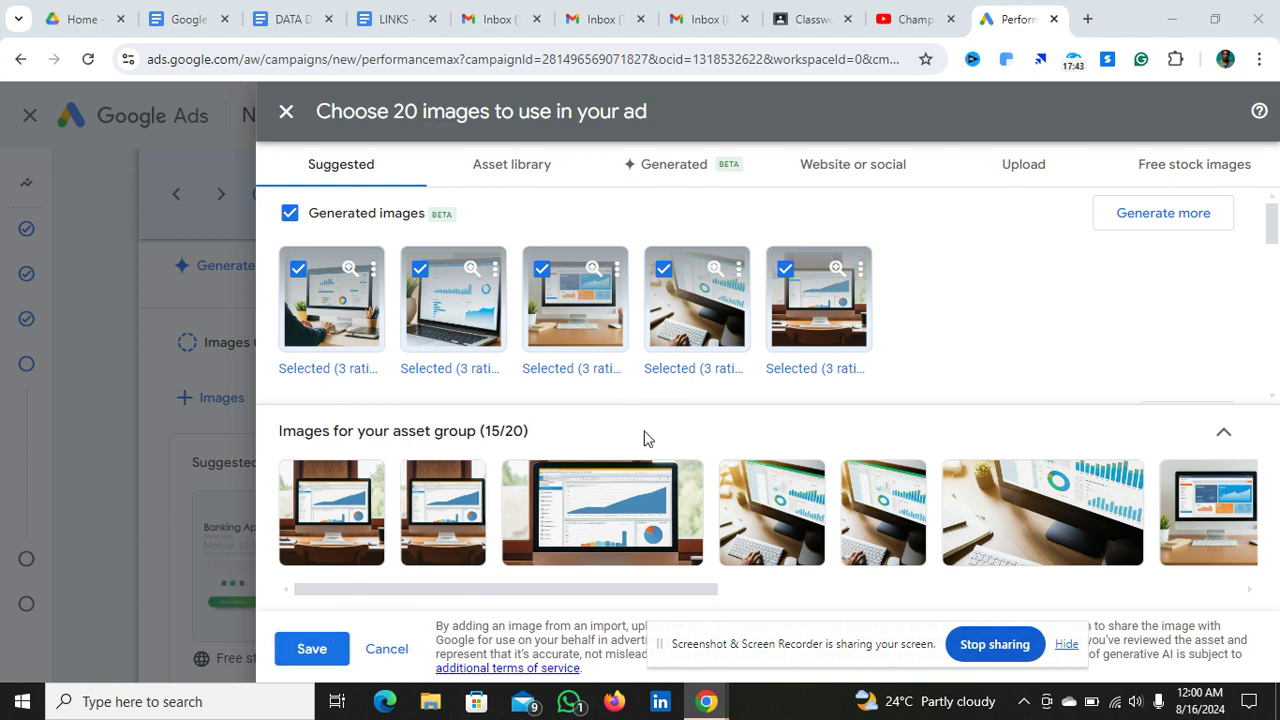
left_click(310, 652)
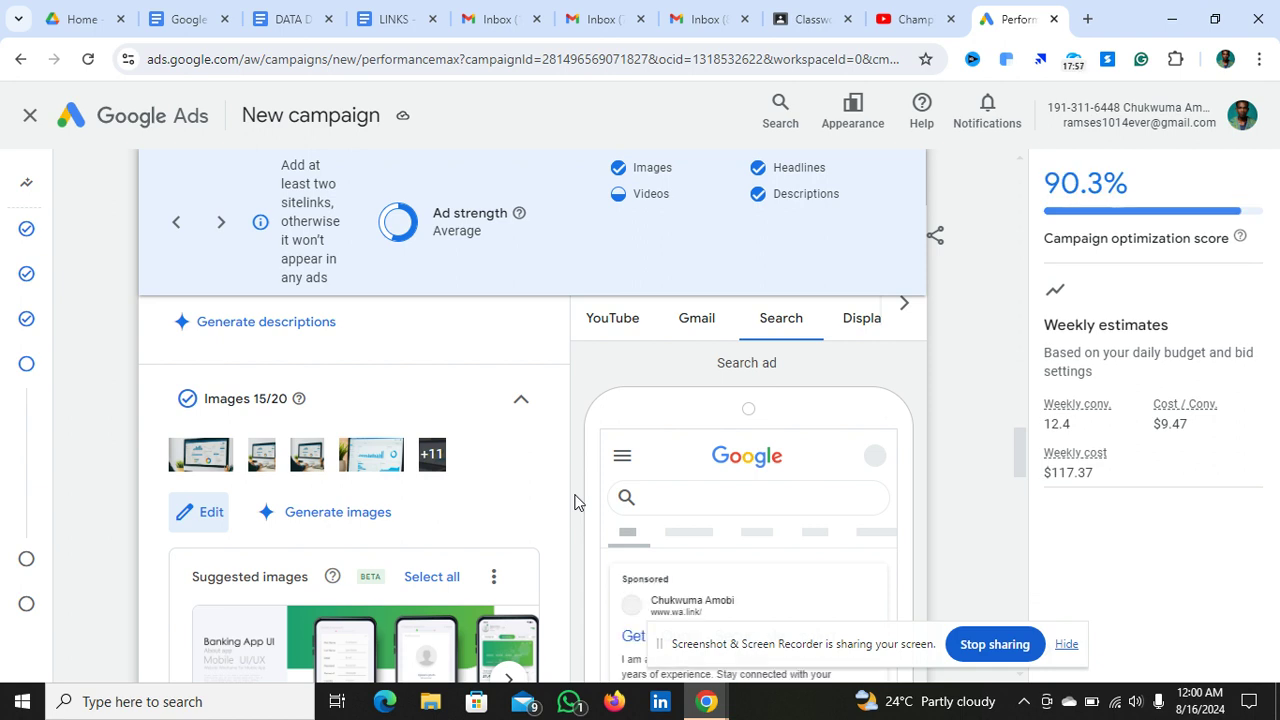
Add all suggested free stock images to the asset group and check the images and logos
scroll(575, 502, "down", 2)
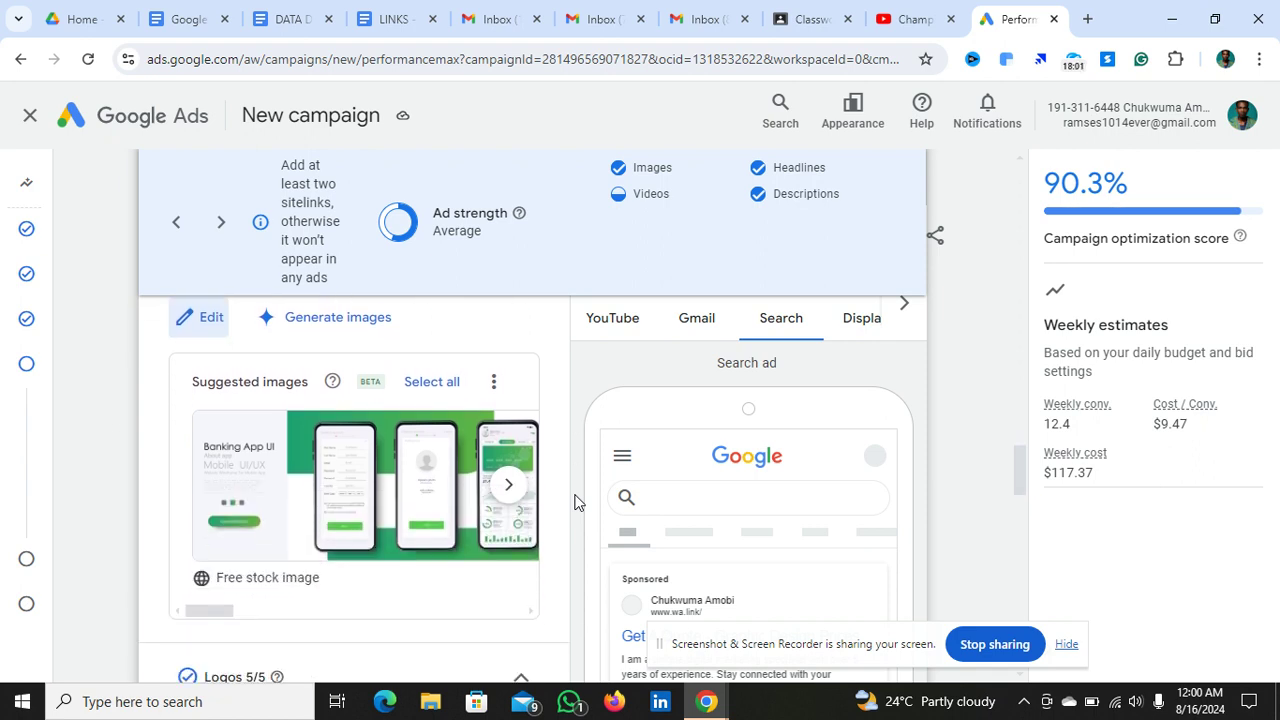
left_click(432, 383)
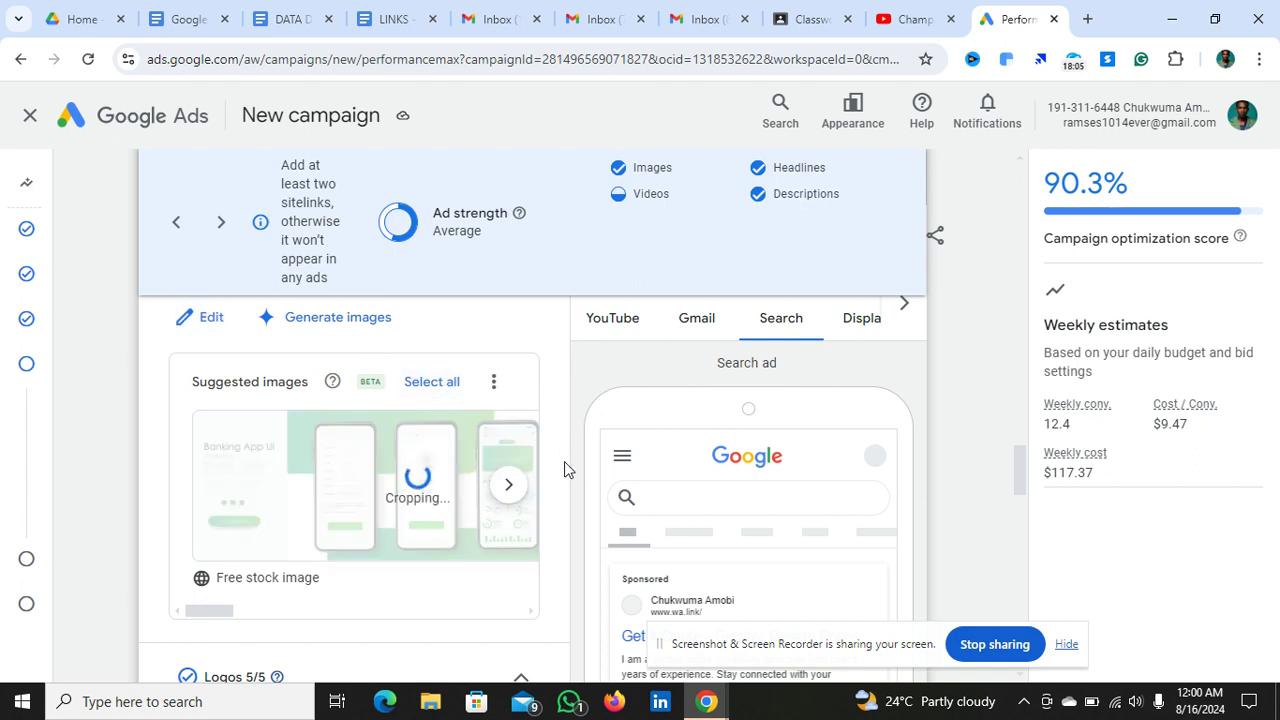
scroll(564, 469, "down", 1)
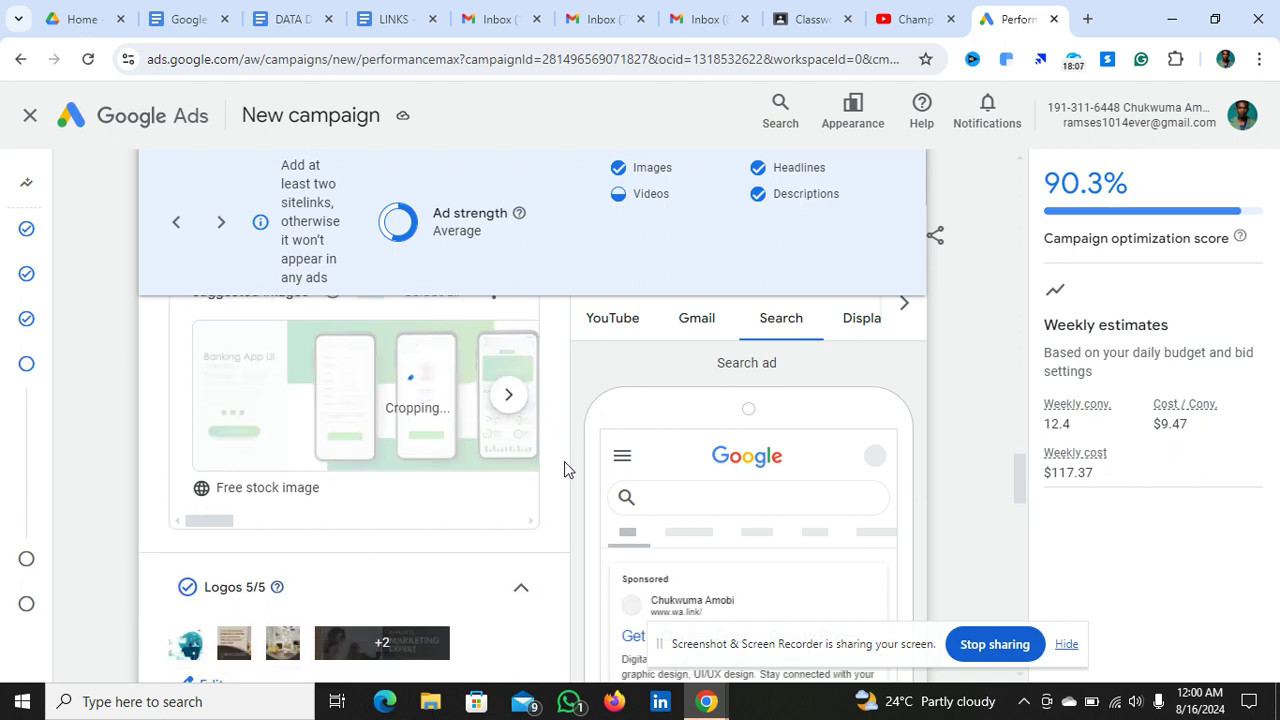
scroll(564, 469, "down", 1)
scroll(564, 462, "up", 2)
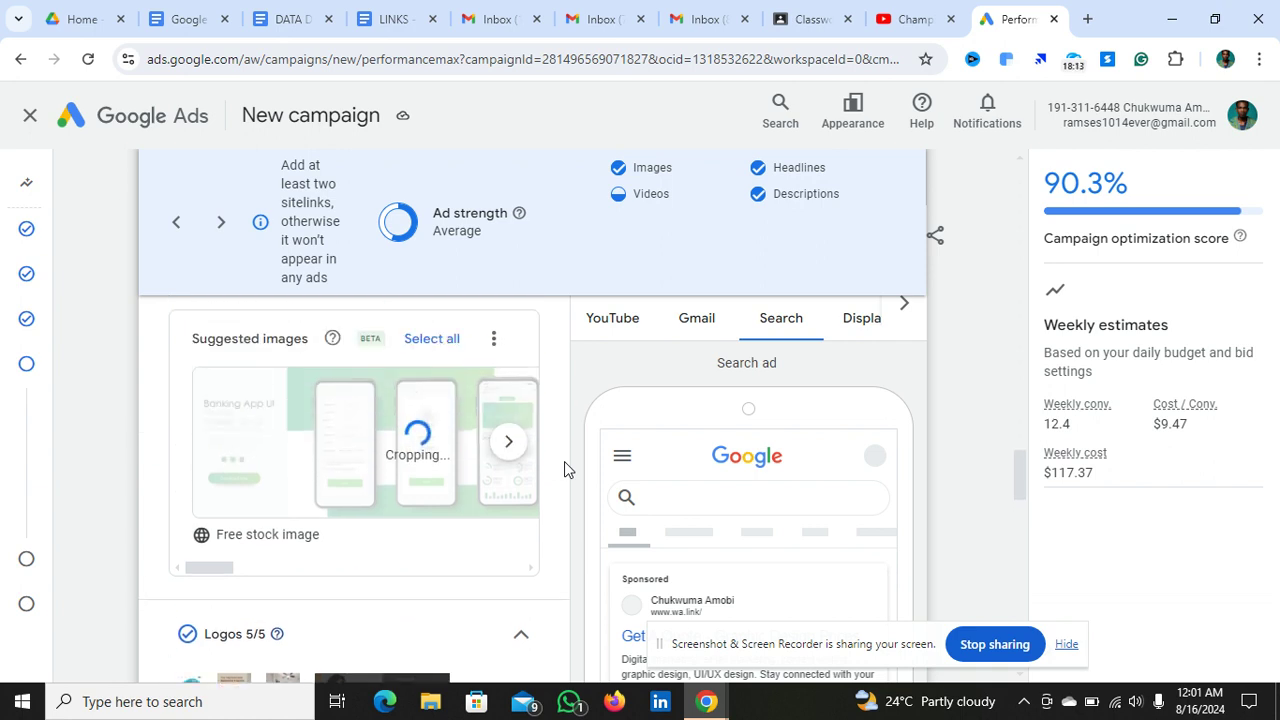
scroll(564, 461, "down", 3)
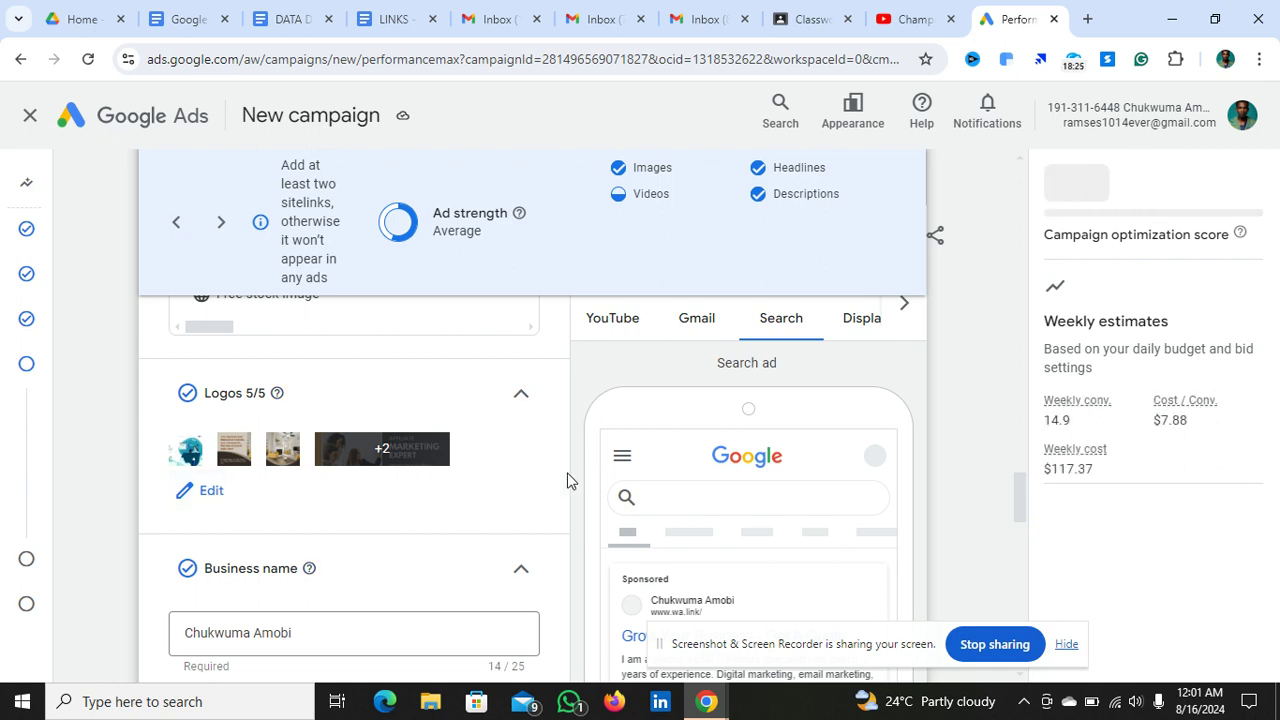
scroll(566, 478, "up", 2)
scroll(566, 482, "up", 2)
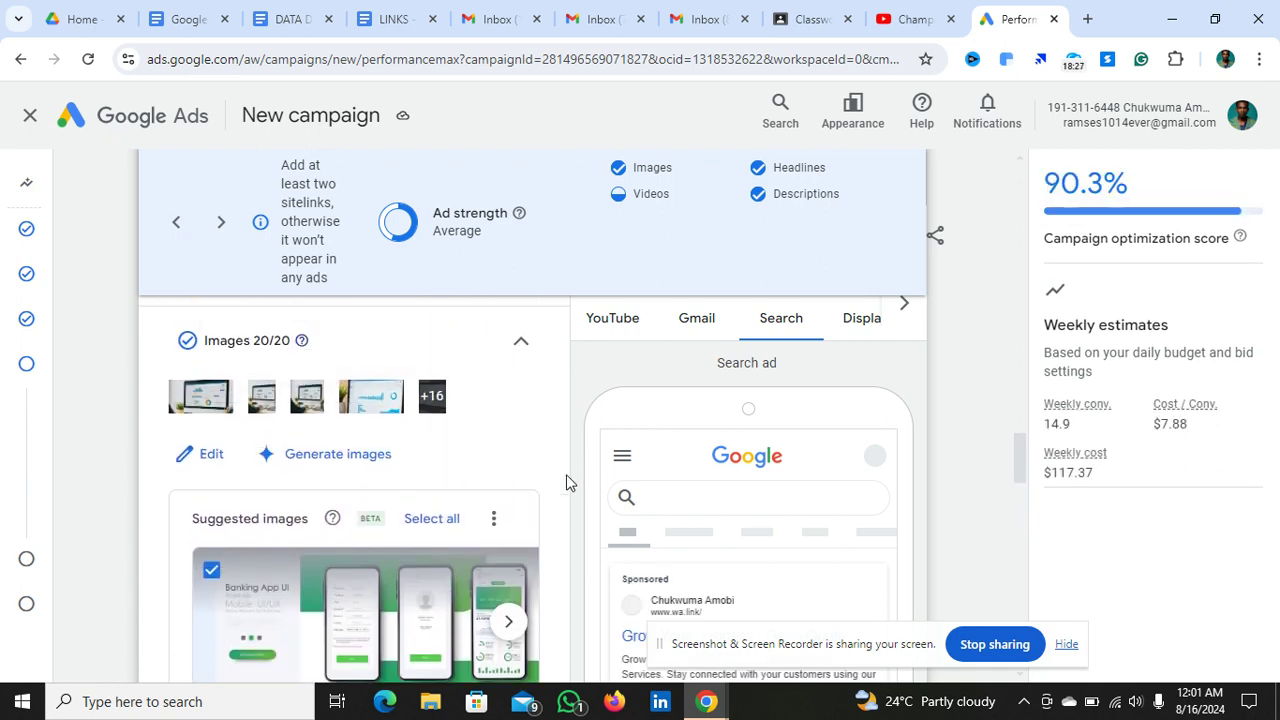
Open the selection of YouTube videos for the asset group and start a YouTube search by URL or keyword
scroll(566, 482, "down", 4)
scroll(566, 482, "down", 3)
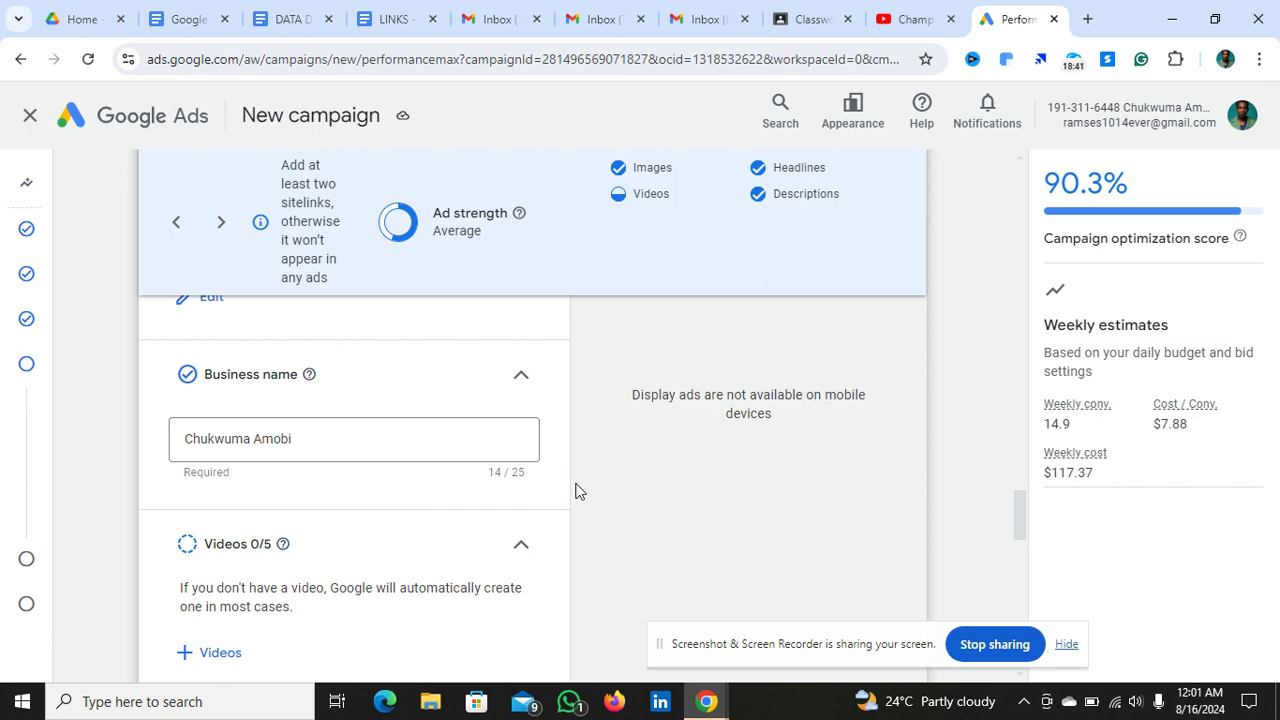
scroll(568, 501, "down", 3)
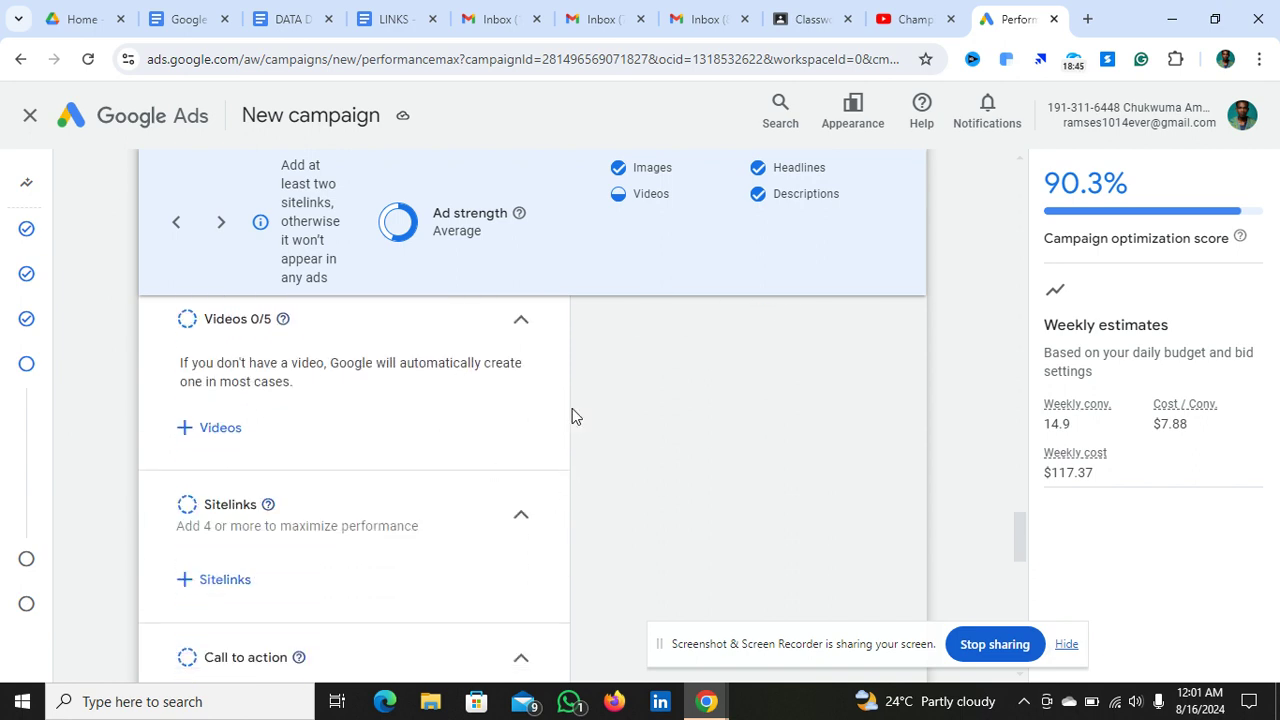
scroll(572, 416, "up", 1)
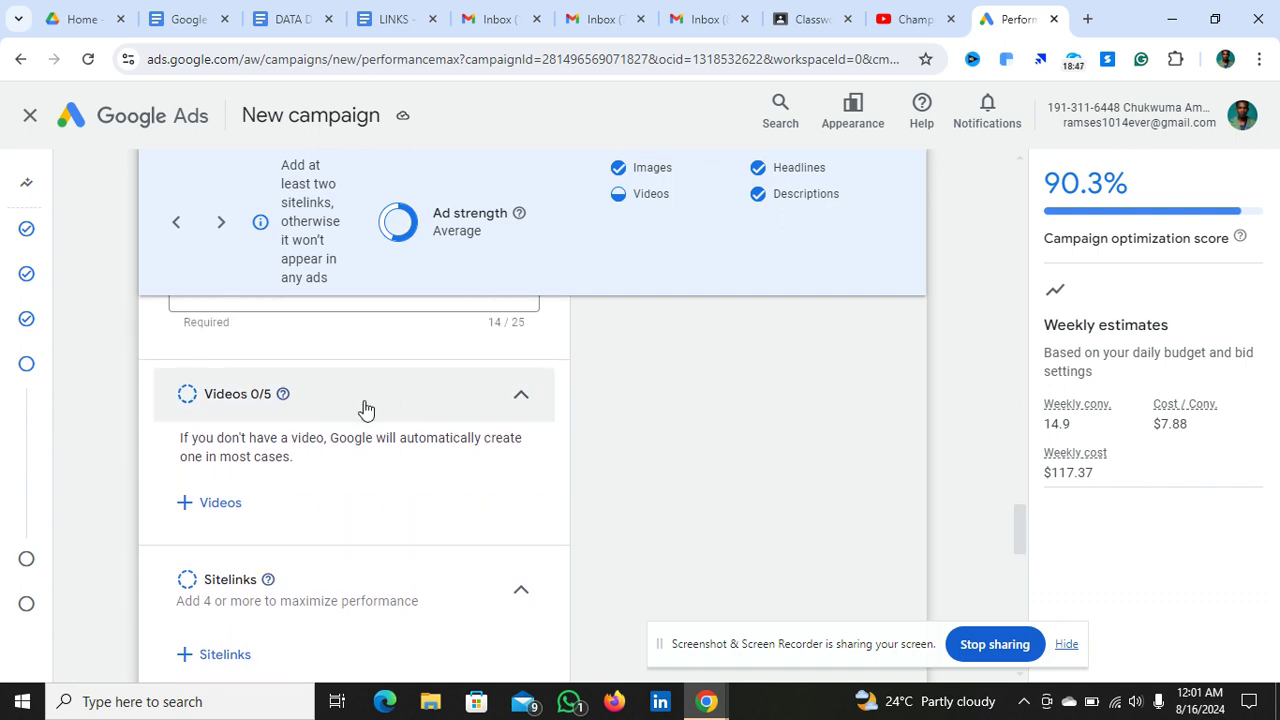
left_click(207, 508)
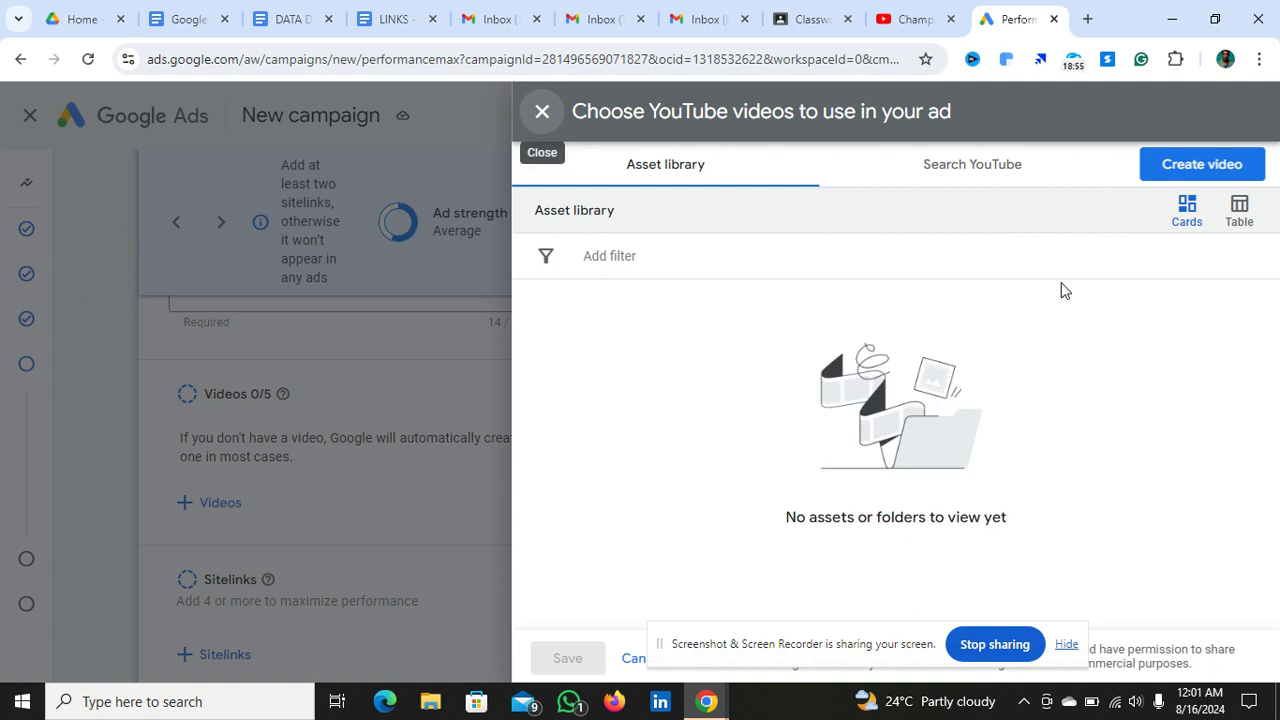
left_click(993, 170)
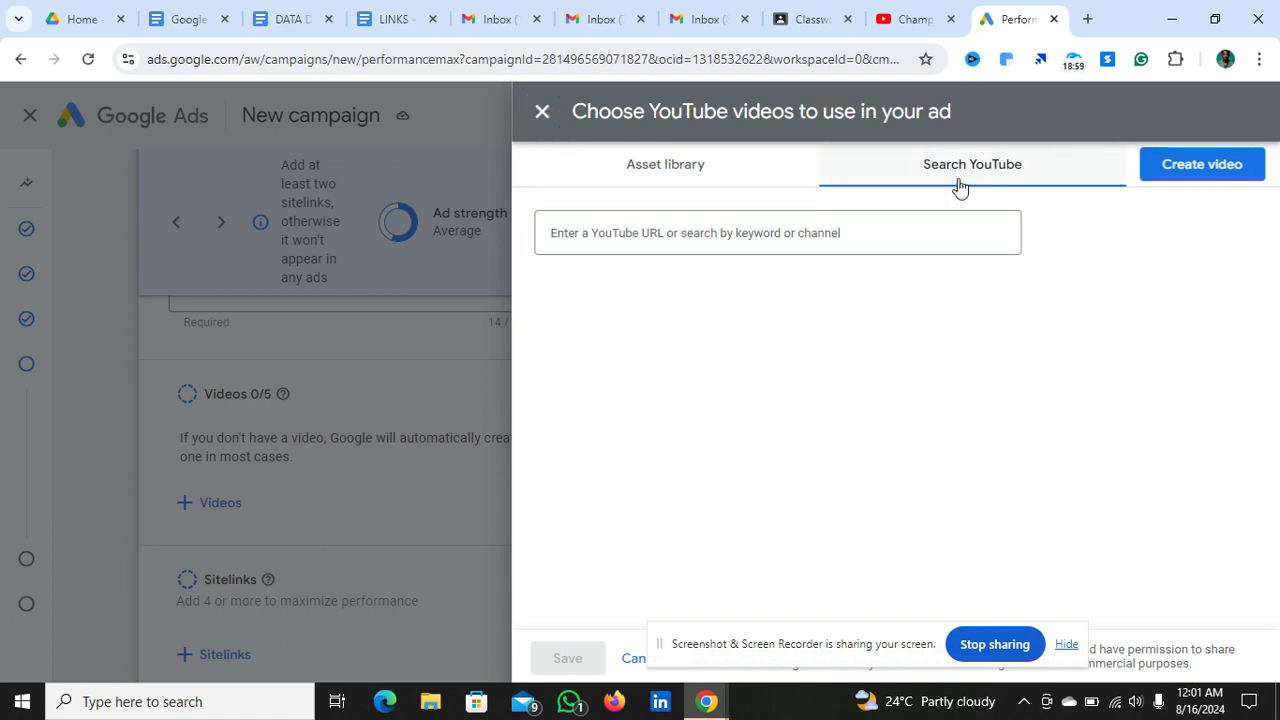
left_click(837, 230)
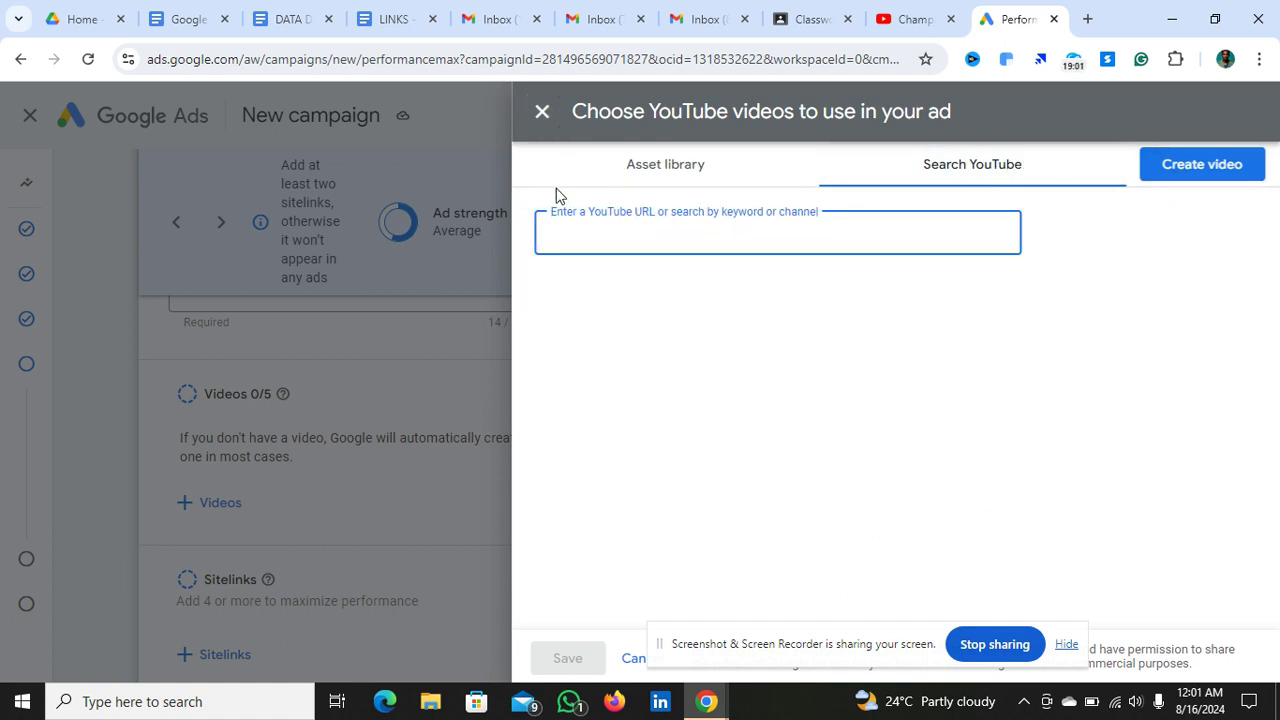
Switch to the LINKS document in Google Docs and copy the YouTube link listed as Video 1
left_click(379, 35)
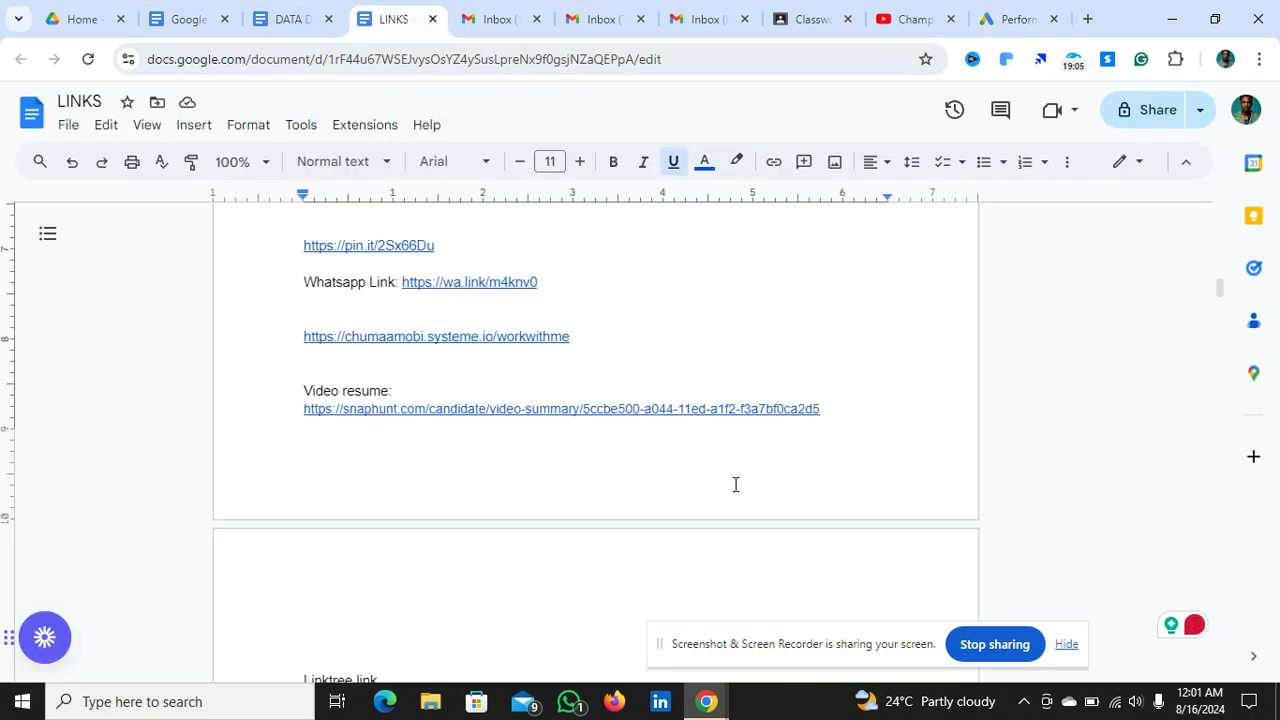
scroll(735, 485, "down", 5)
scroll(735, 485, "up", 3)
scroll(735, 485, "down", 6)
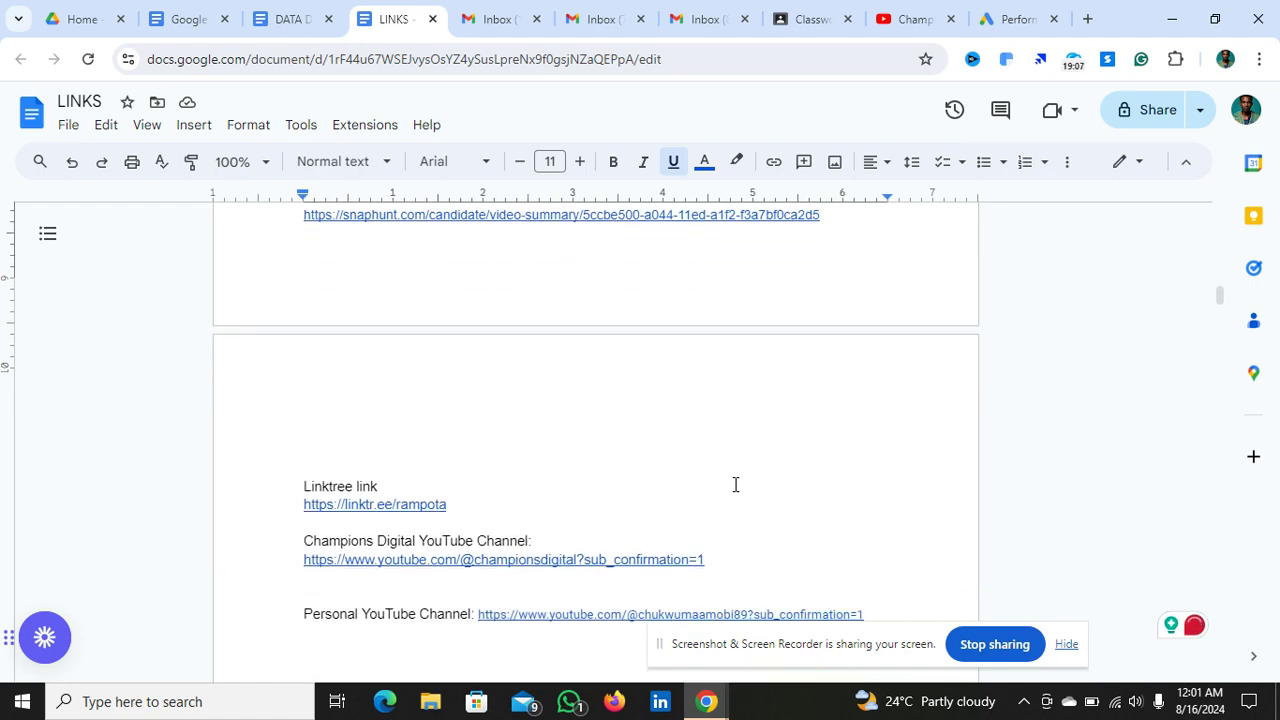
scroll(735, 485, "down", 4)
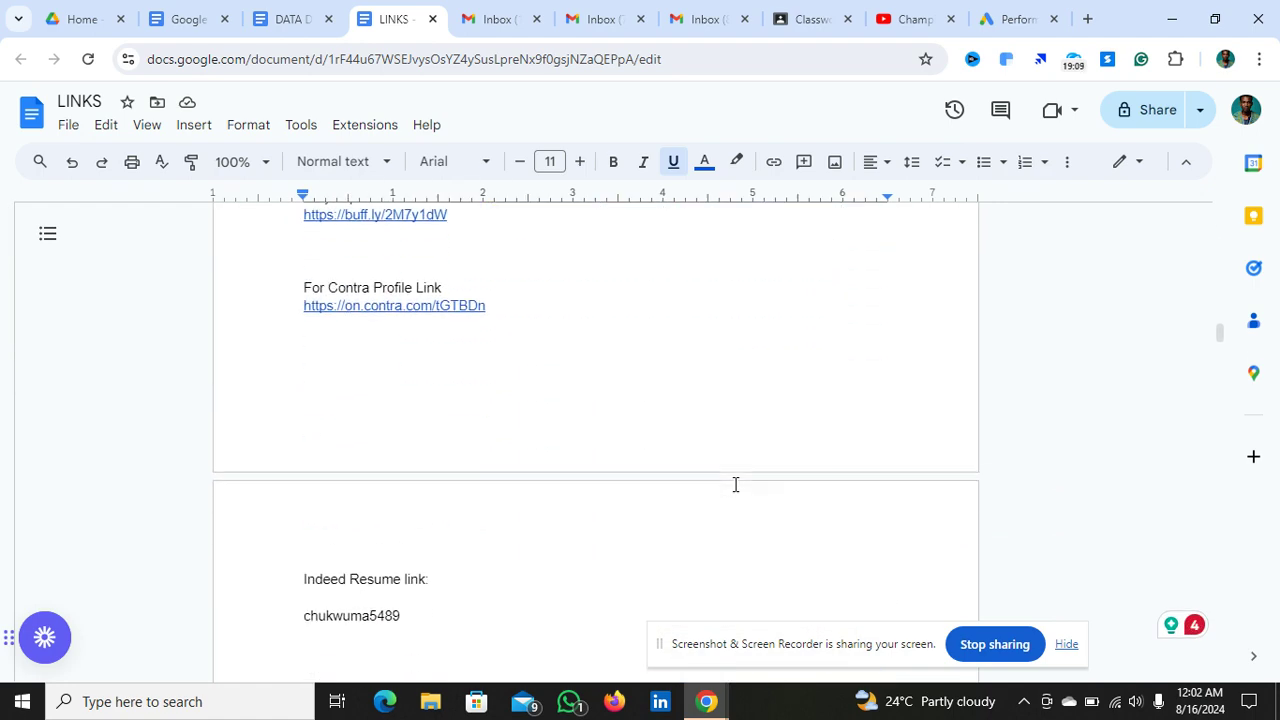
scroll(735, 485, "up", 3)
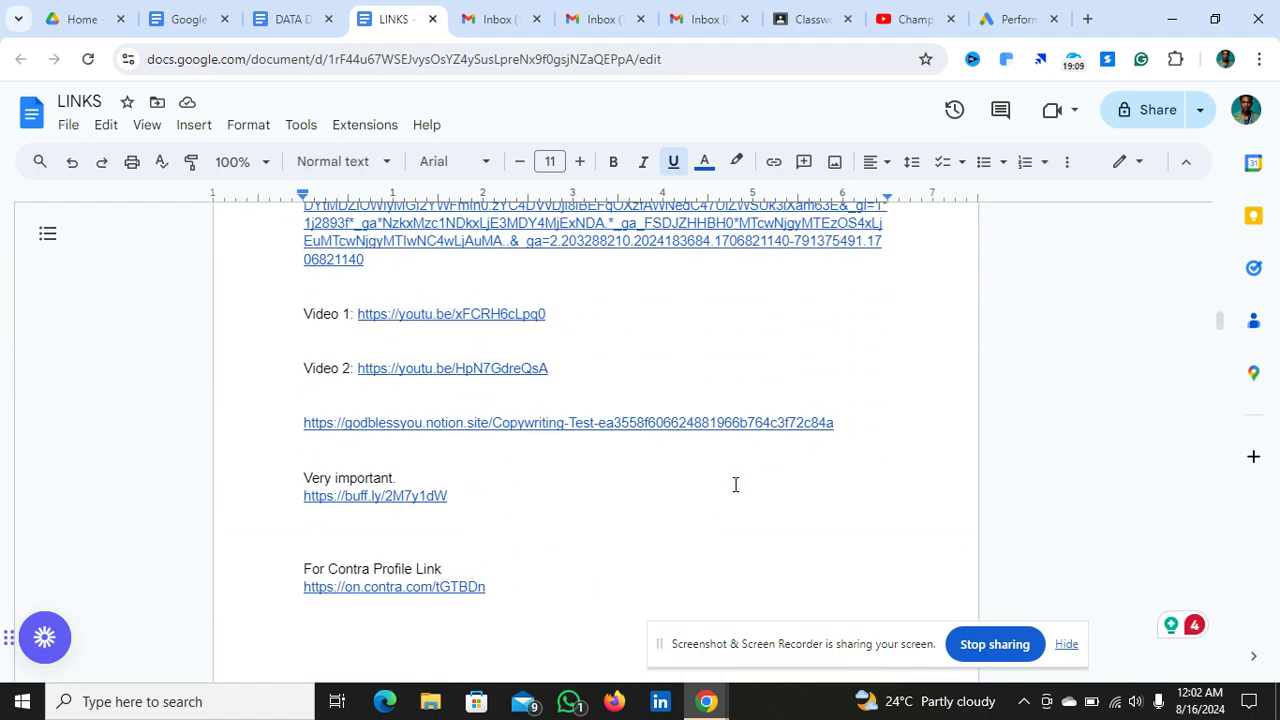
left_click(450, 313)
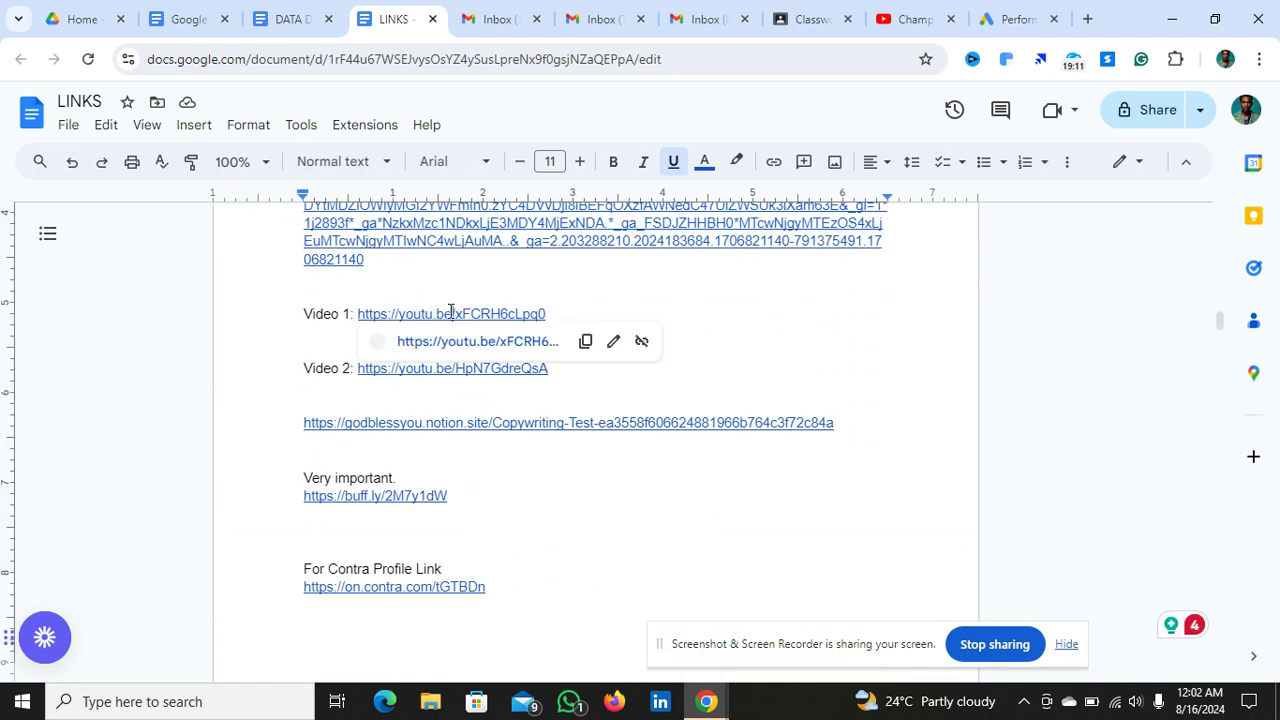
left_click(585, 343)
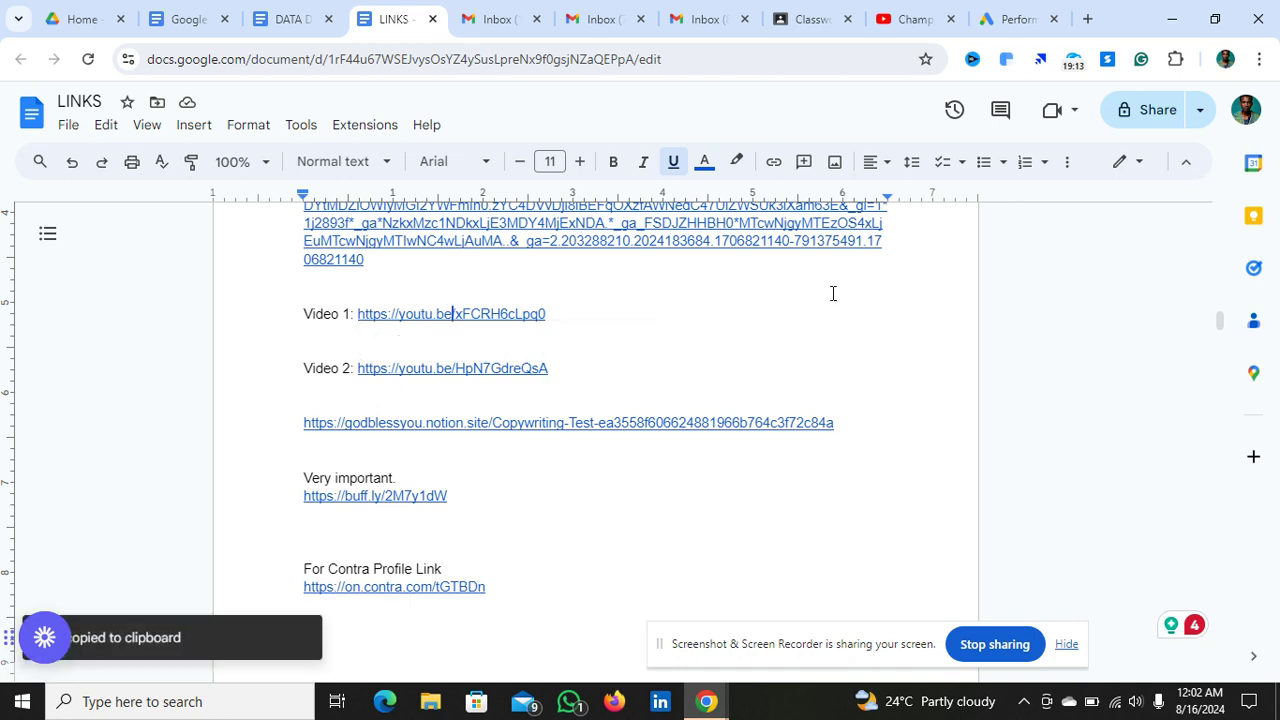
left_click(1013, 24)
key("ctrl+v")
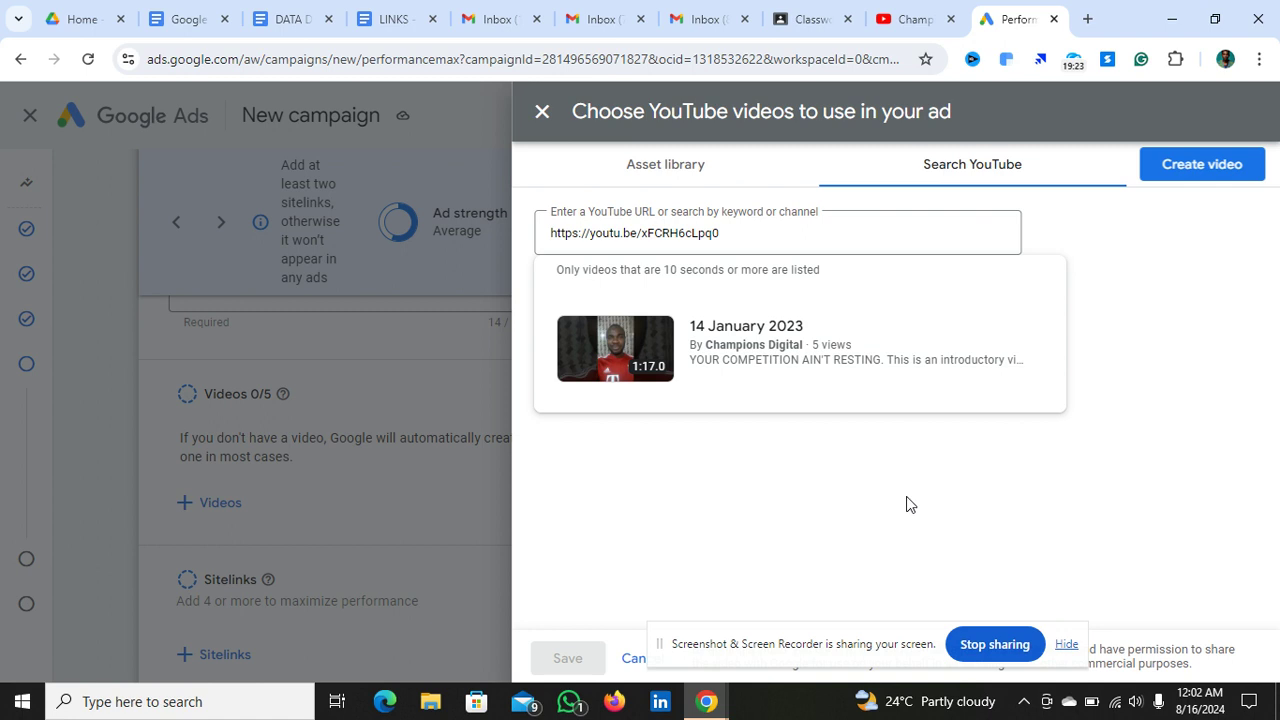
left_click(895, 343)
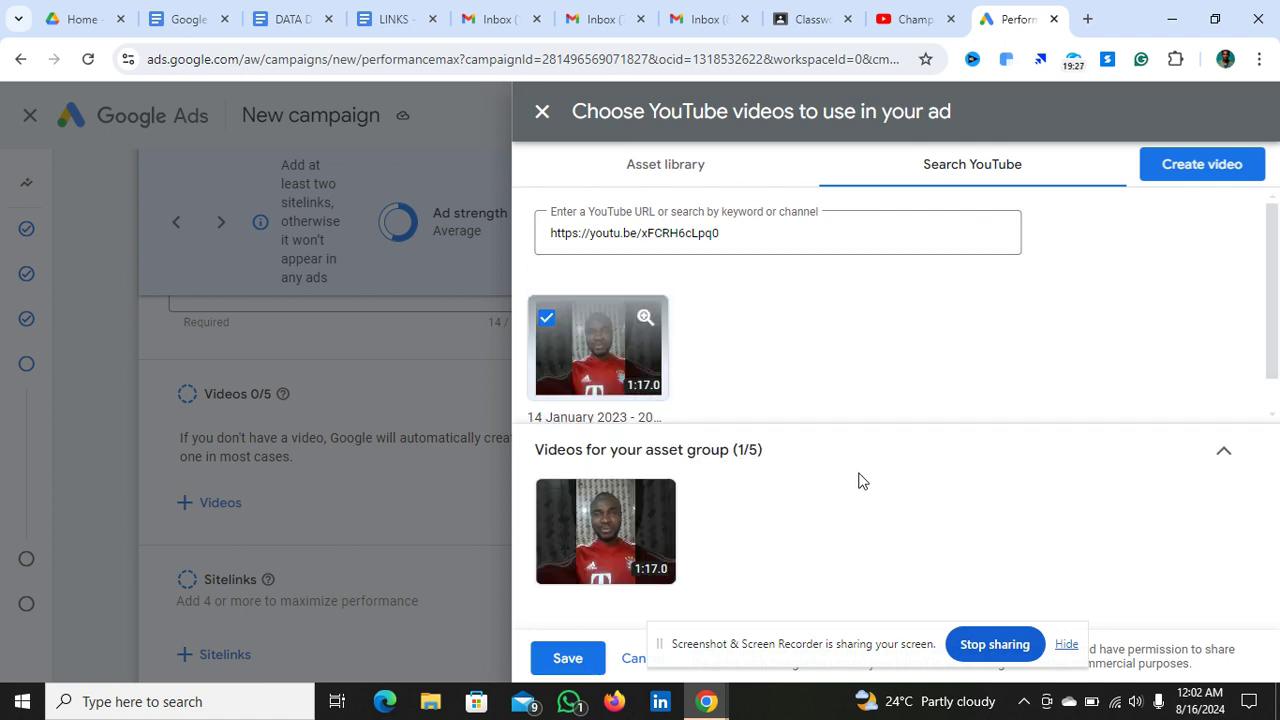
mouse_move(655, 533)
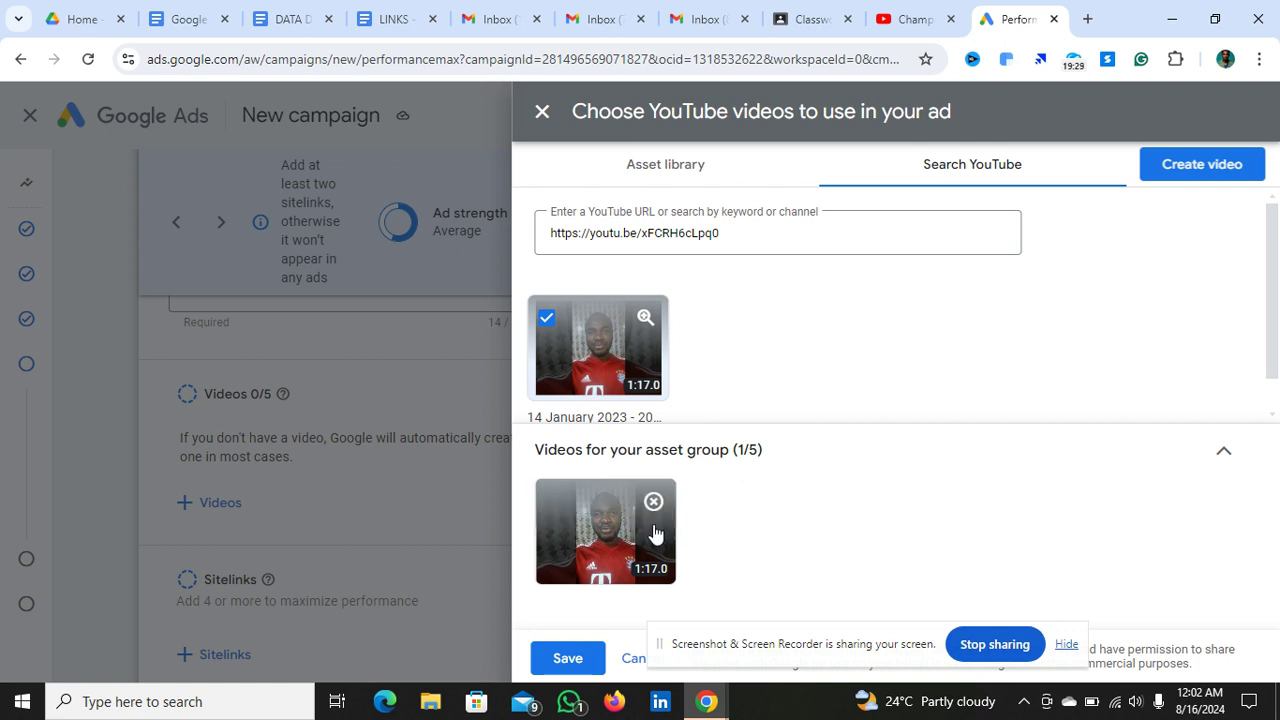
left_click(566, 660)
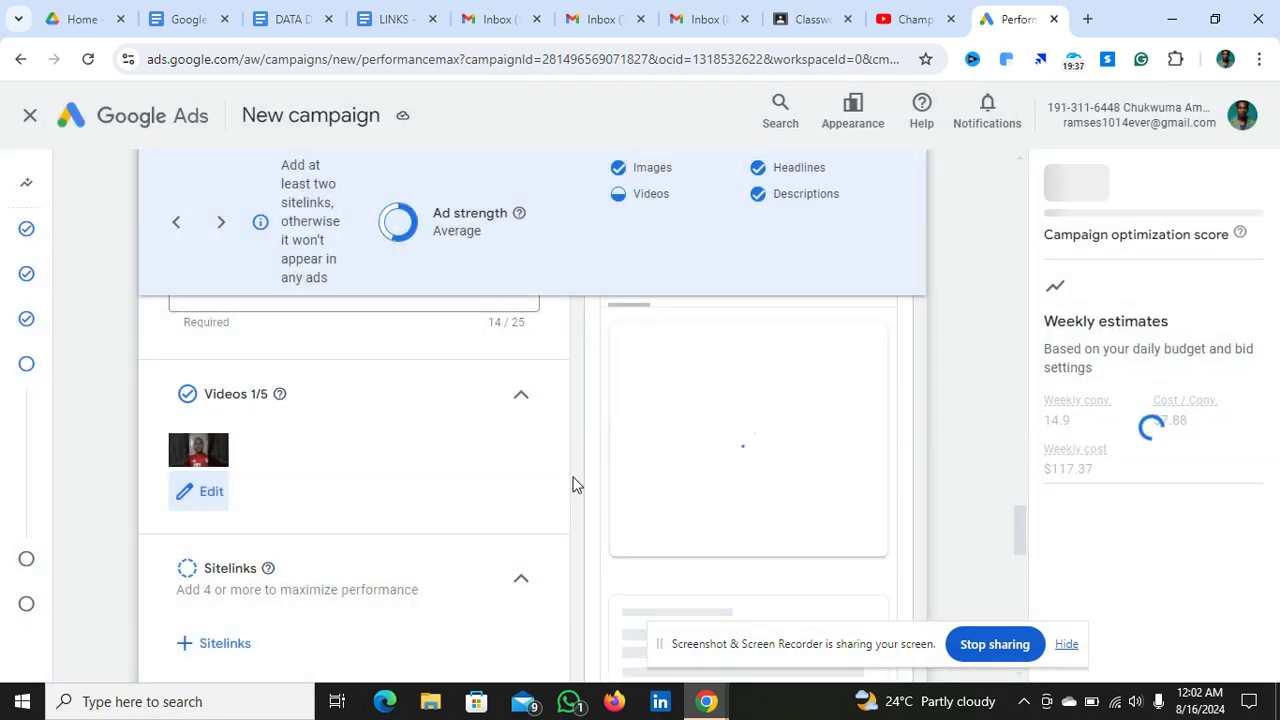
Open the form for creating new campaign sitelinks and look over its fields for sitelinks 1 to 4
scroll(573, 484, "down", 2)
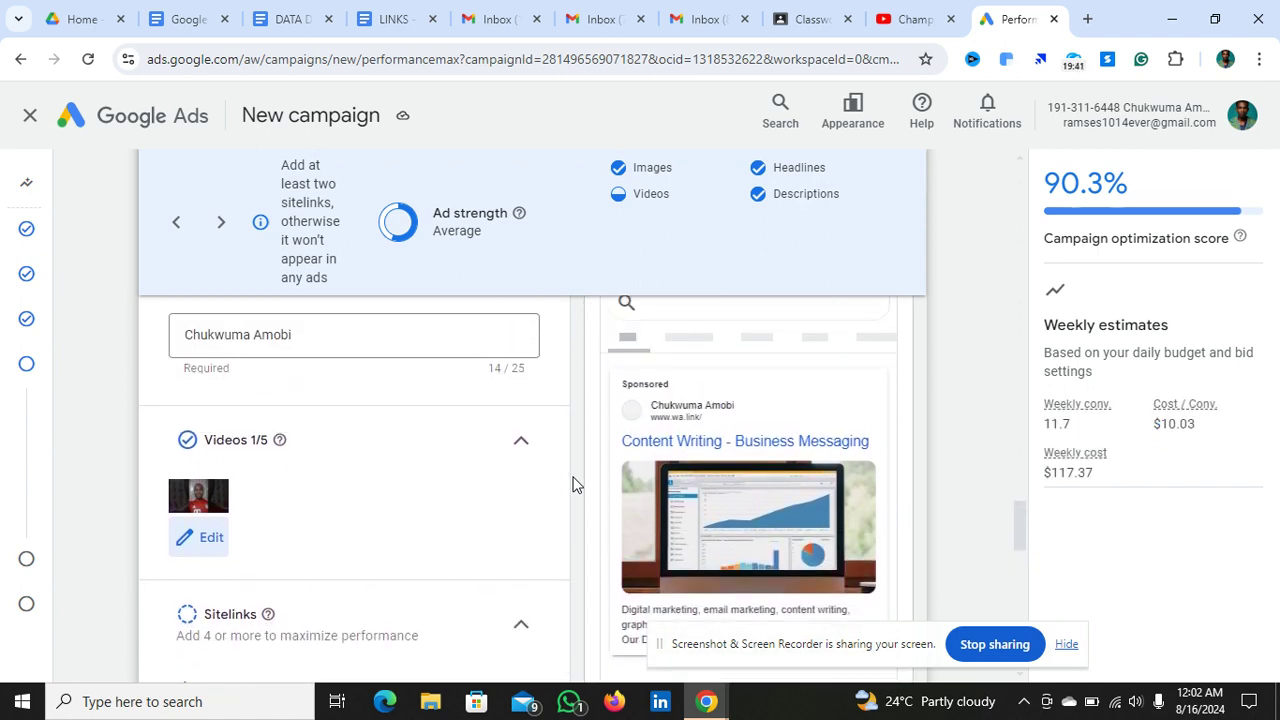
scroll(573, 484, "down", 1)
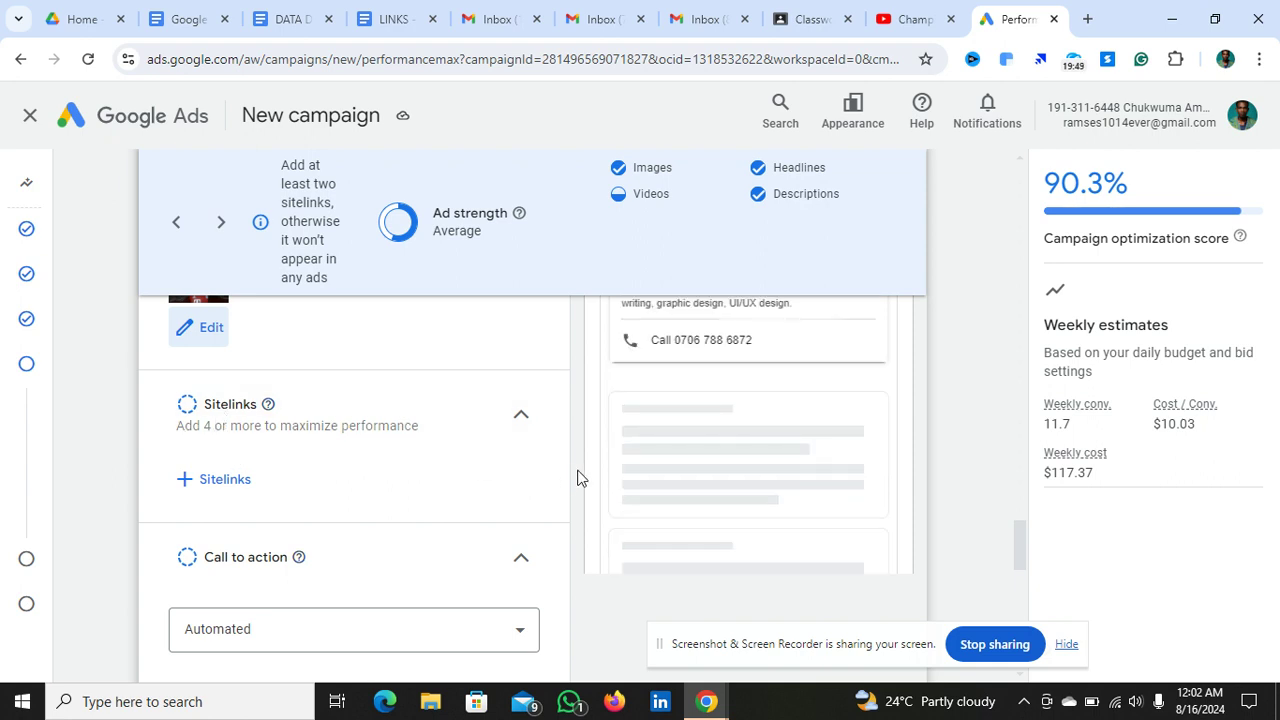
left_click(224, 480)
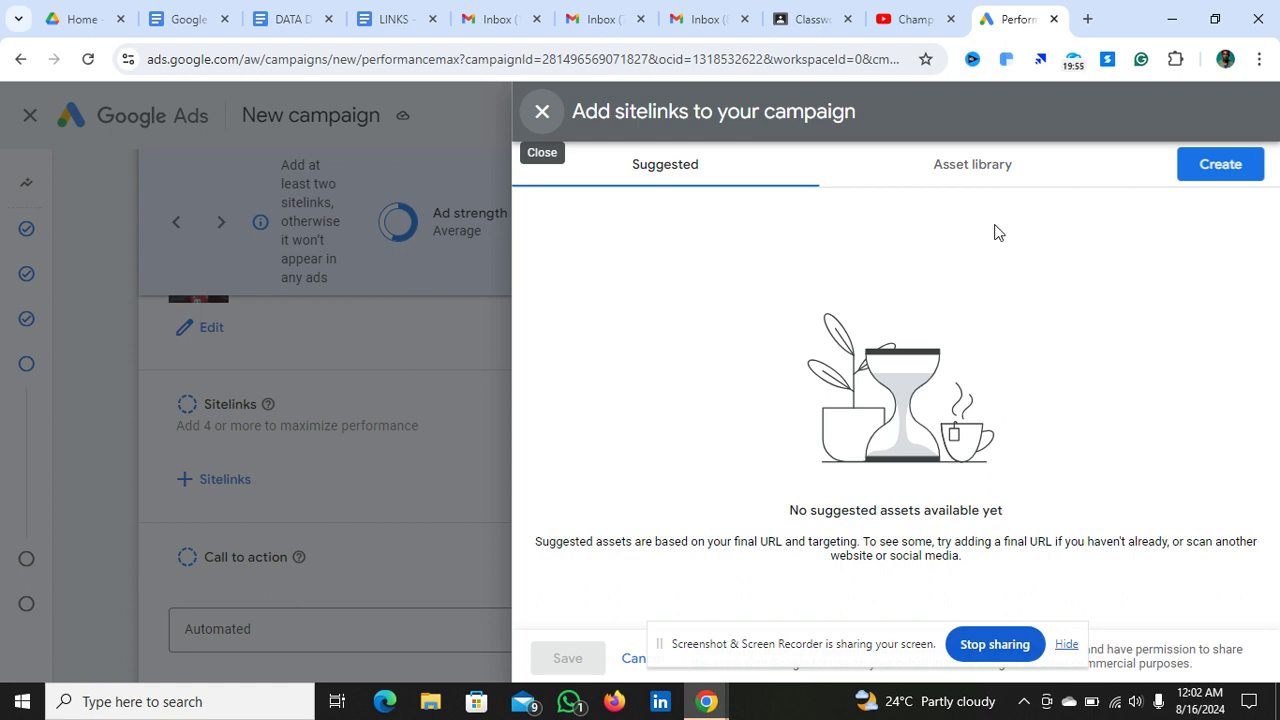
left_click(972, 165)
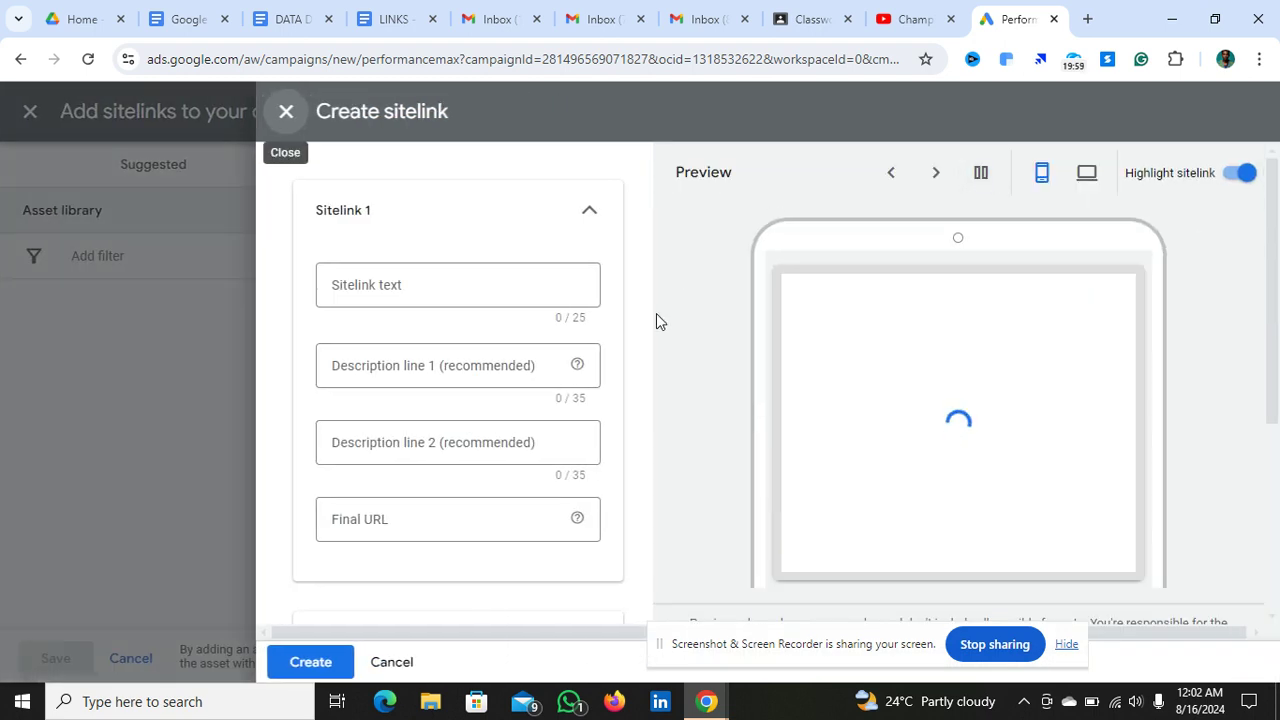
scroll(656, 368, "down", 3)
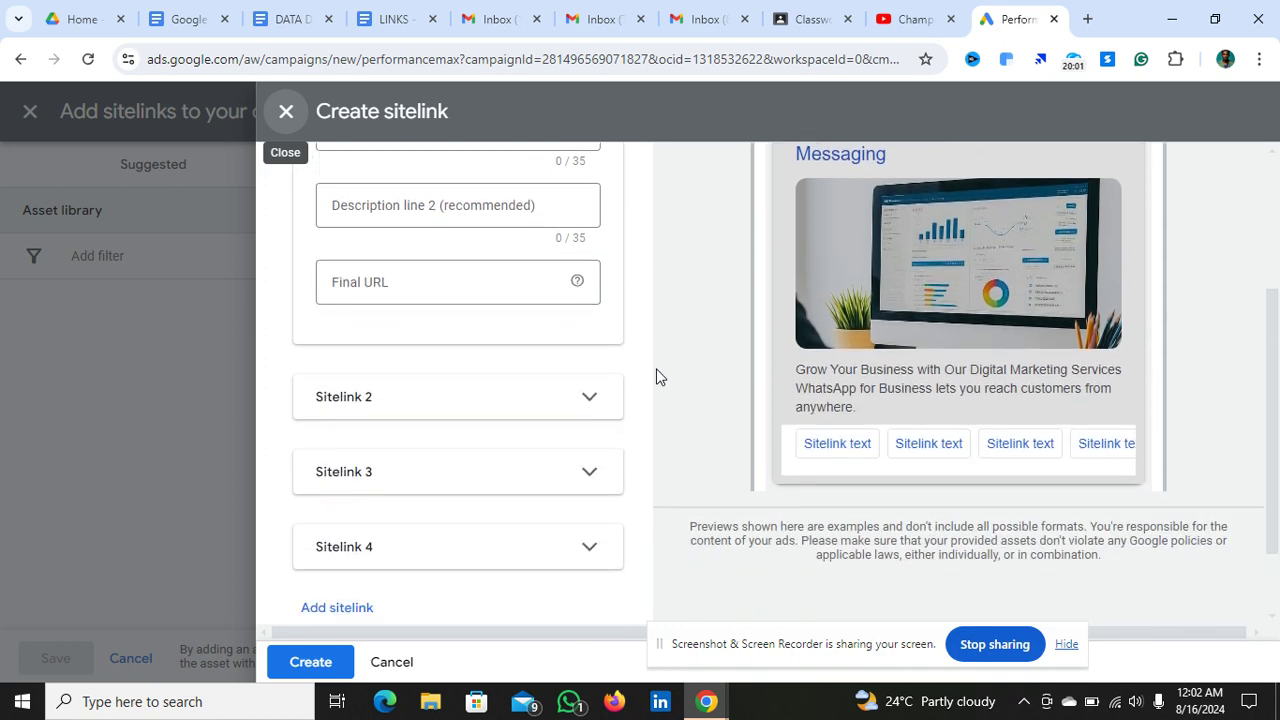
scroll(656, 368, "up", 1)
scroll(656, 368, "up", 2)
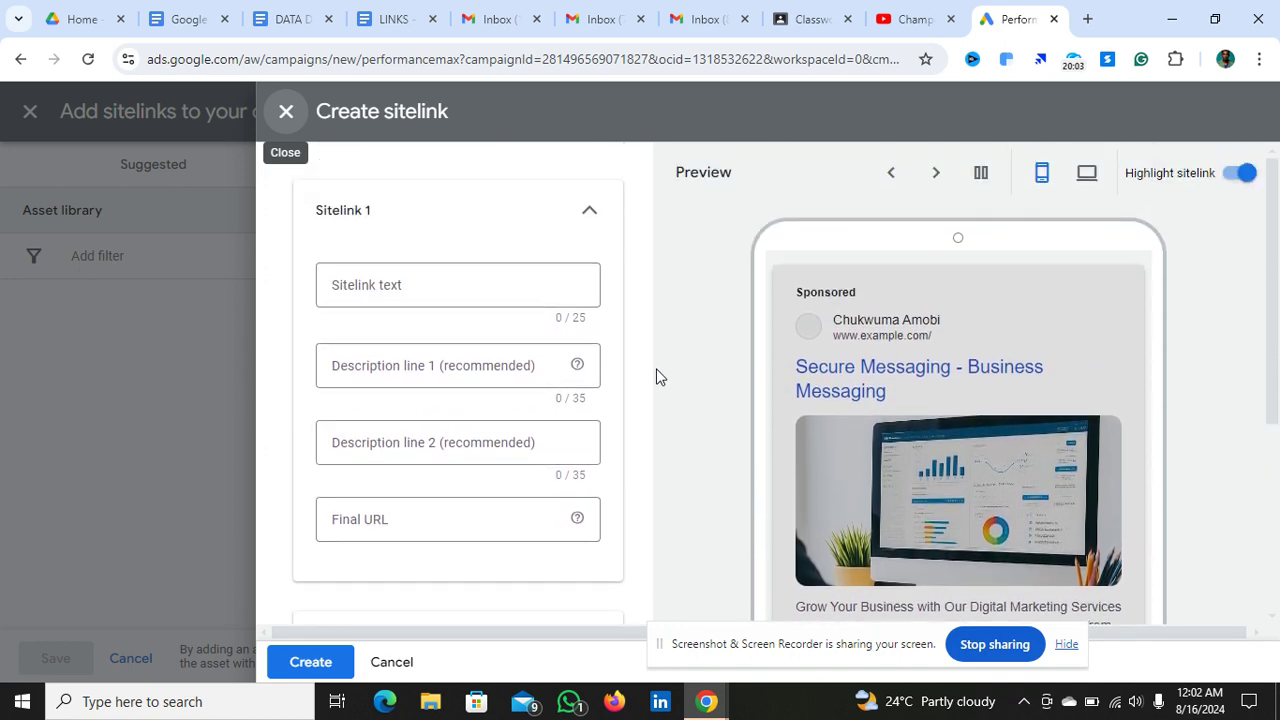
scroll(656, 368, "down", 3)
scroll(656, 368, "up", 2)
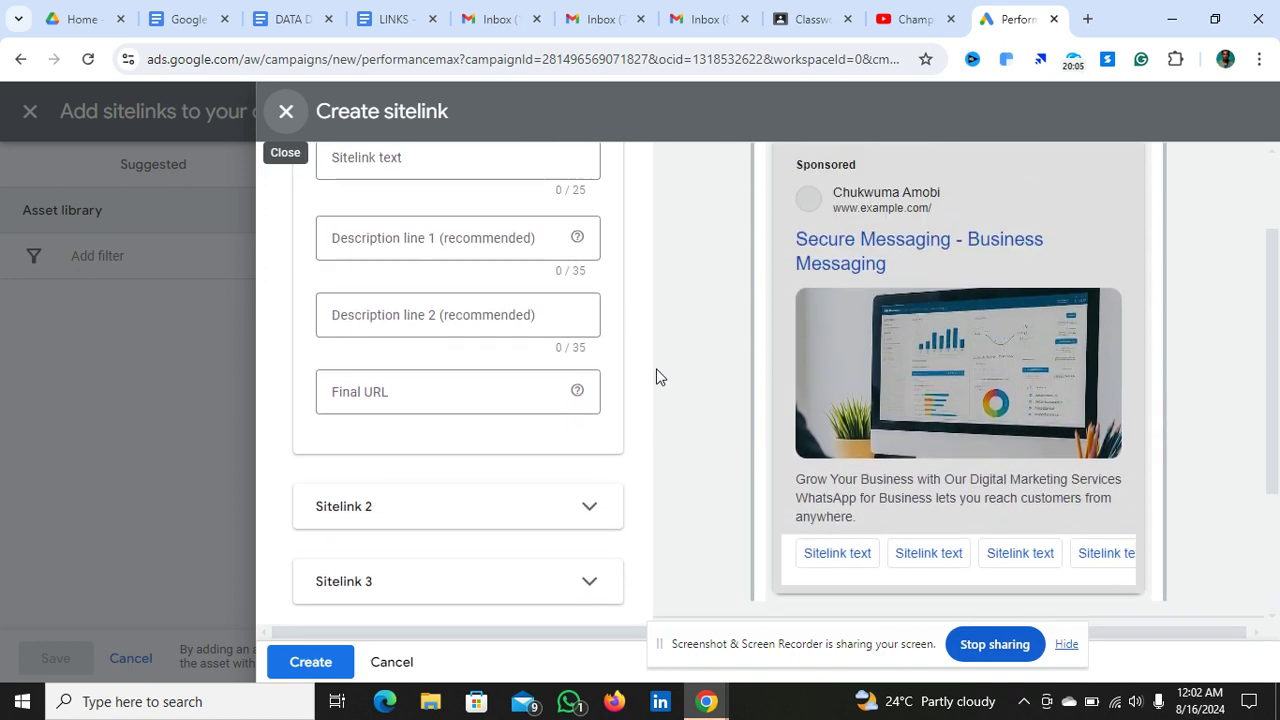
scroll(656, 376, "down", 2)
scroll(656, 376, "up", 3)
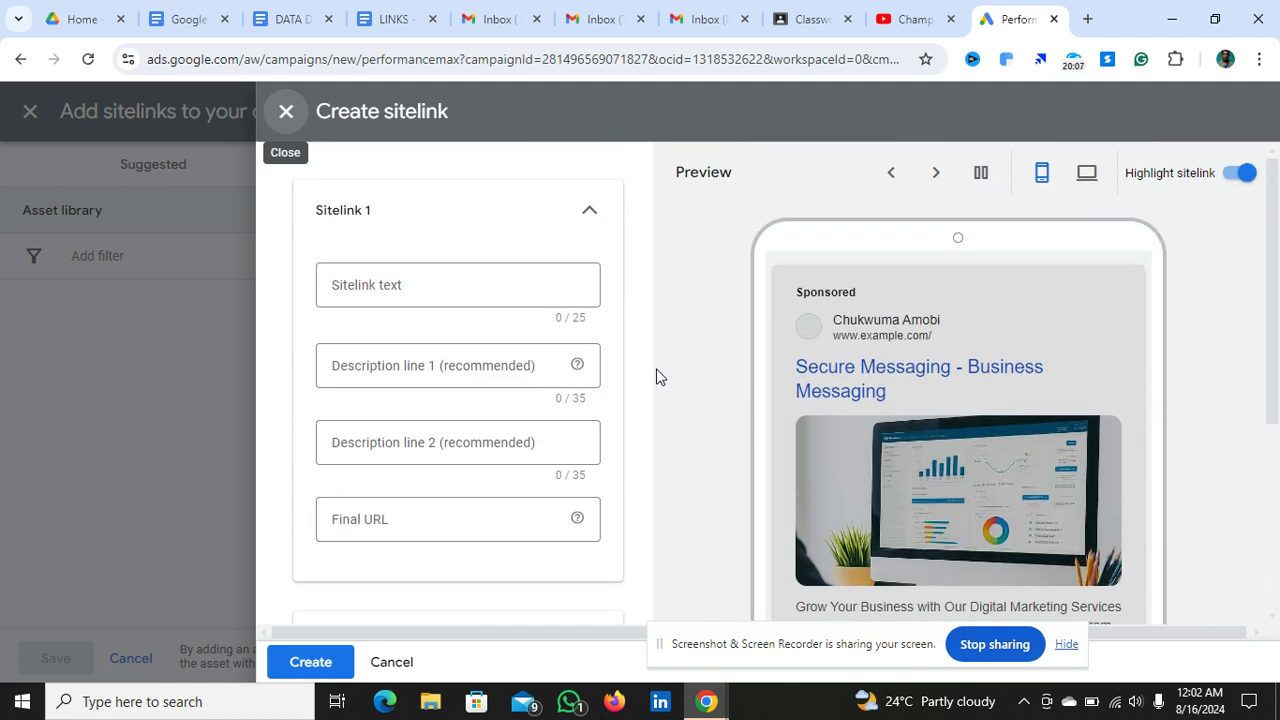
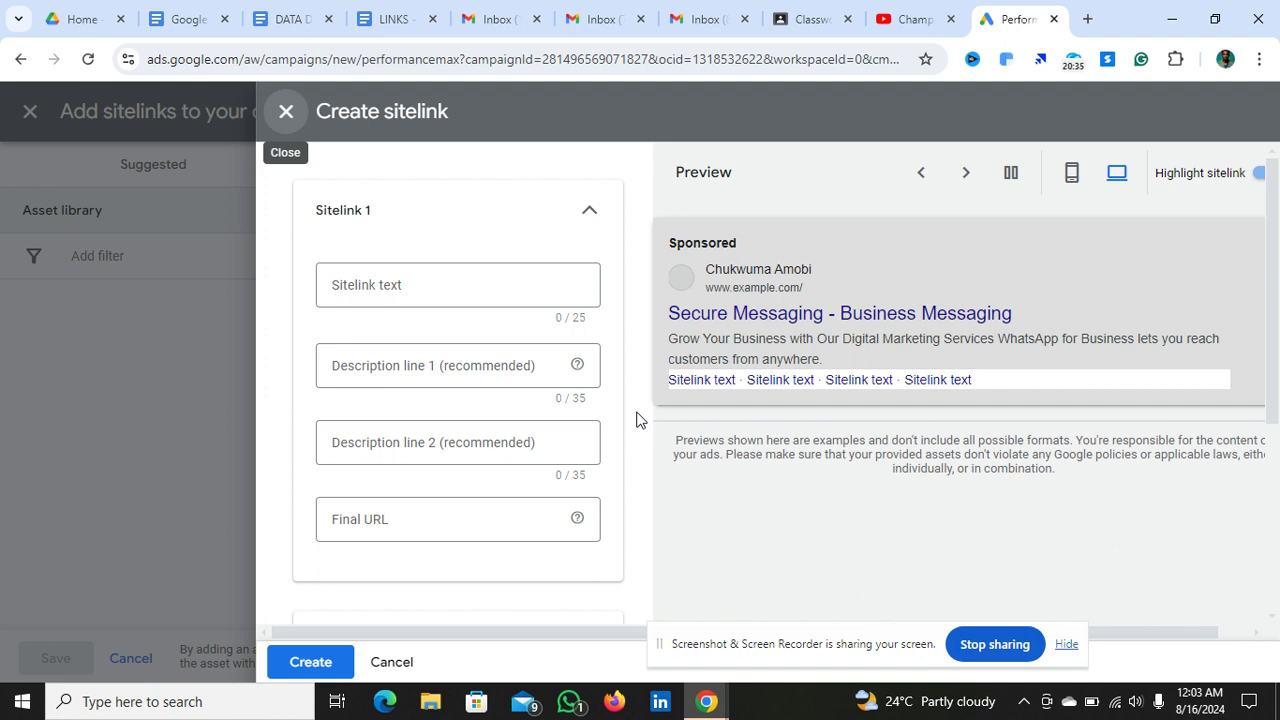
Leave the sitelink dialogs without creating any sitelinks and set the asset group's call to action to Automated (recommended)
left_click(292, 130)
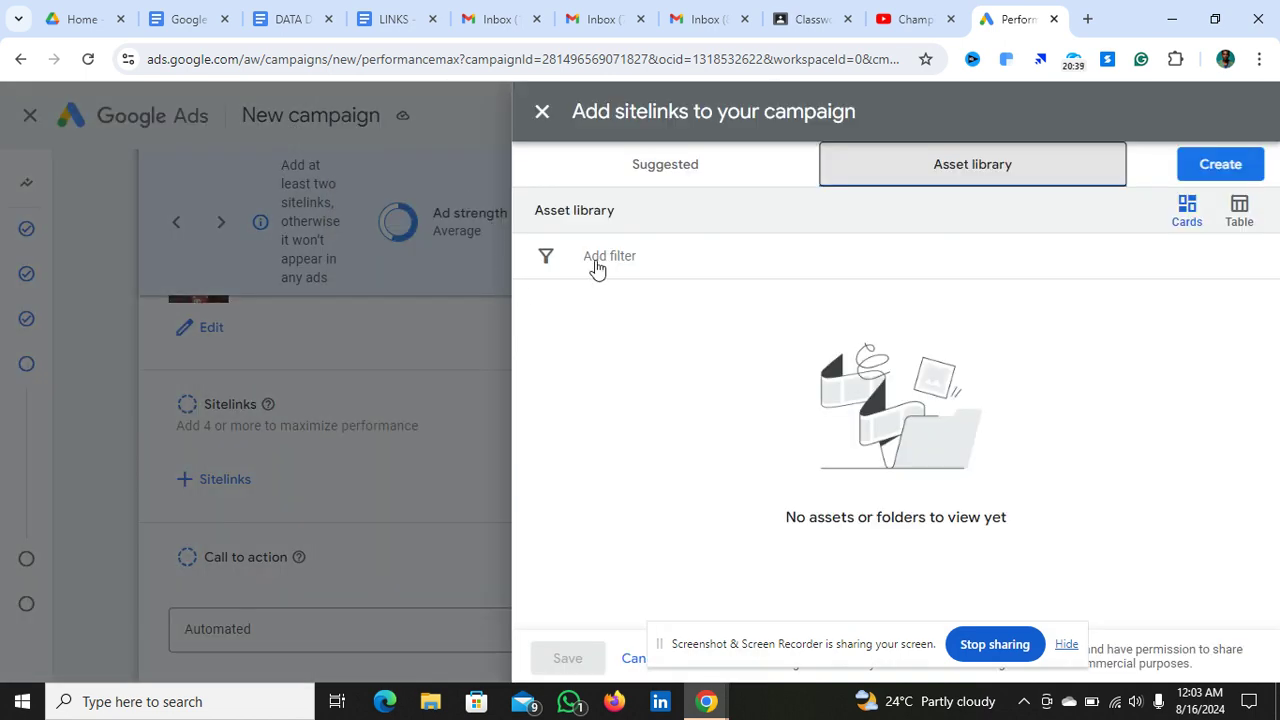
left_click(542, 112)
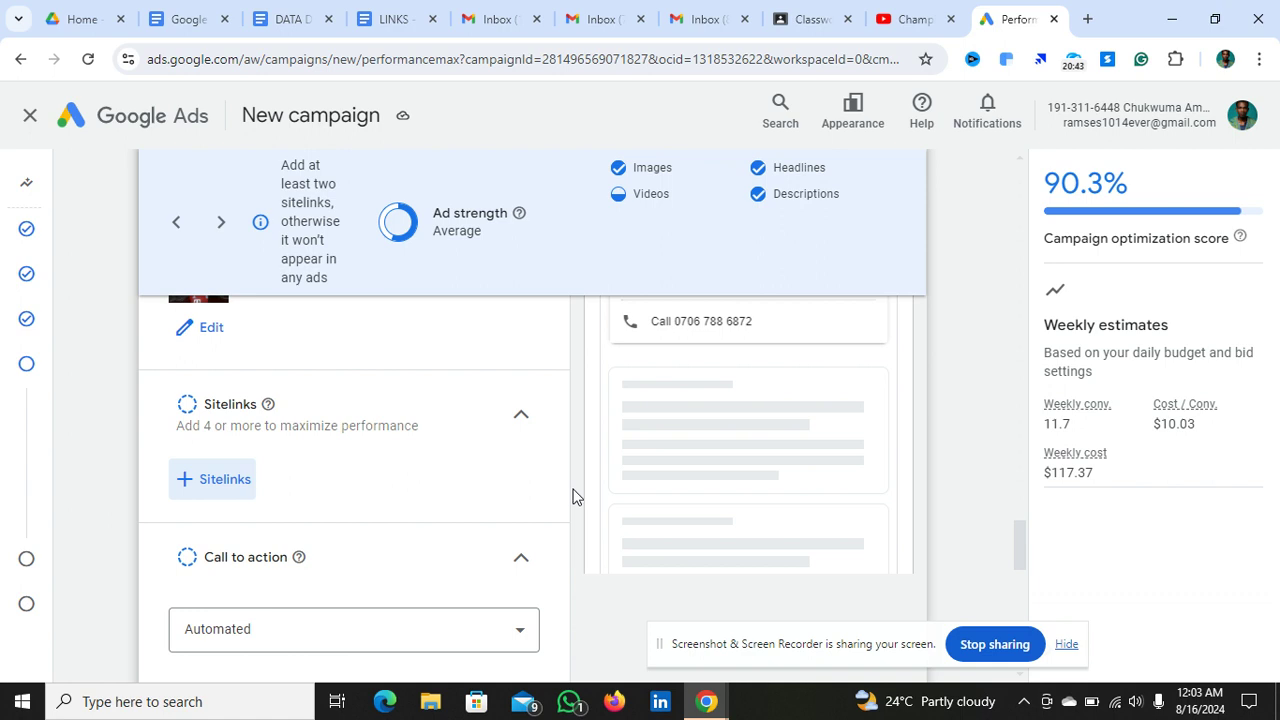
scroll(573, 495, "down", 2)
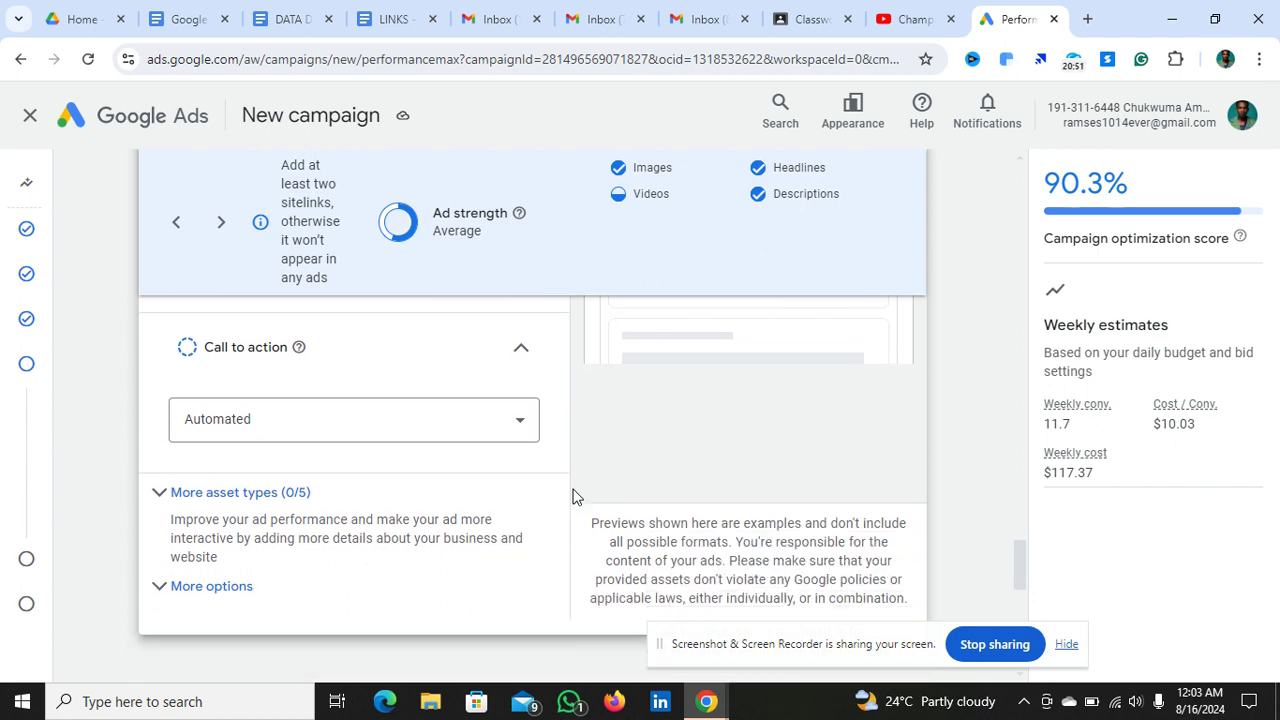
left_click(519, 486)
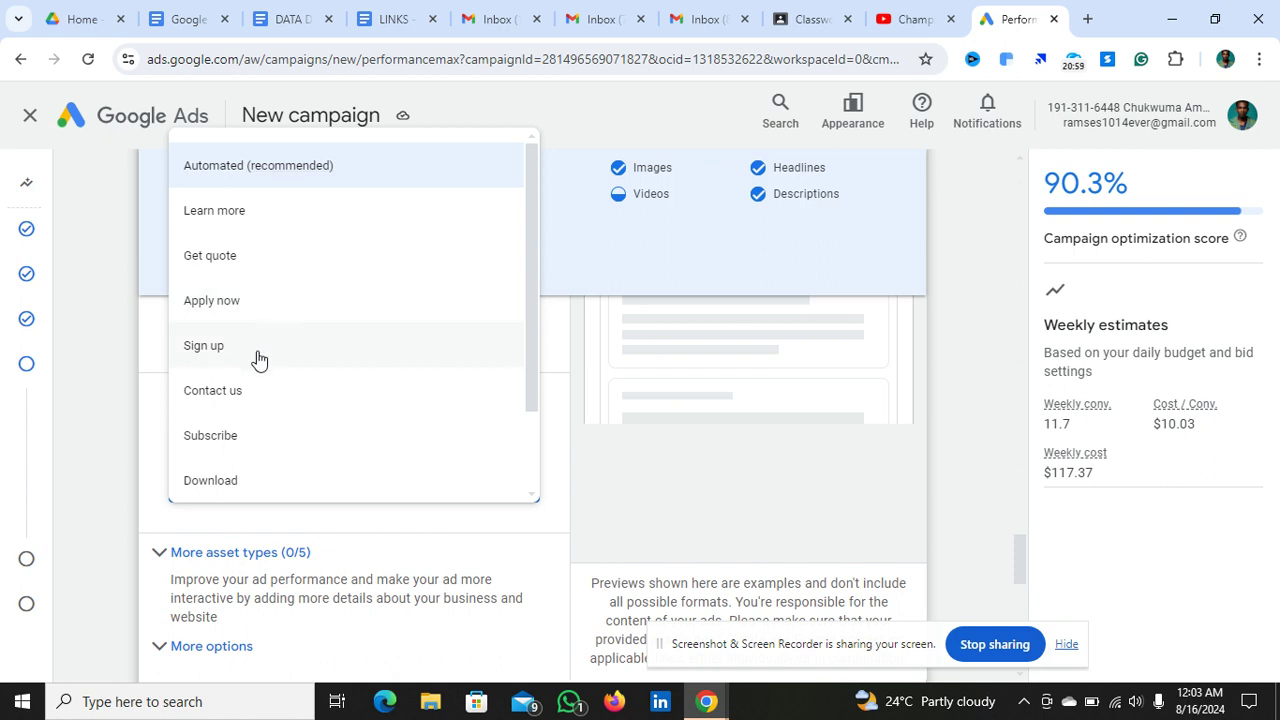
left_click(296, 174)
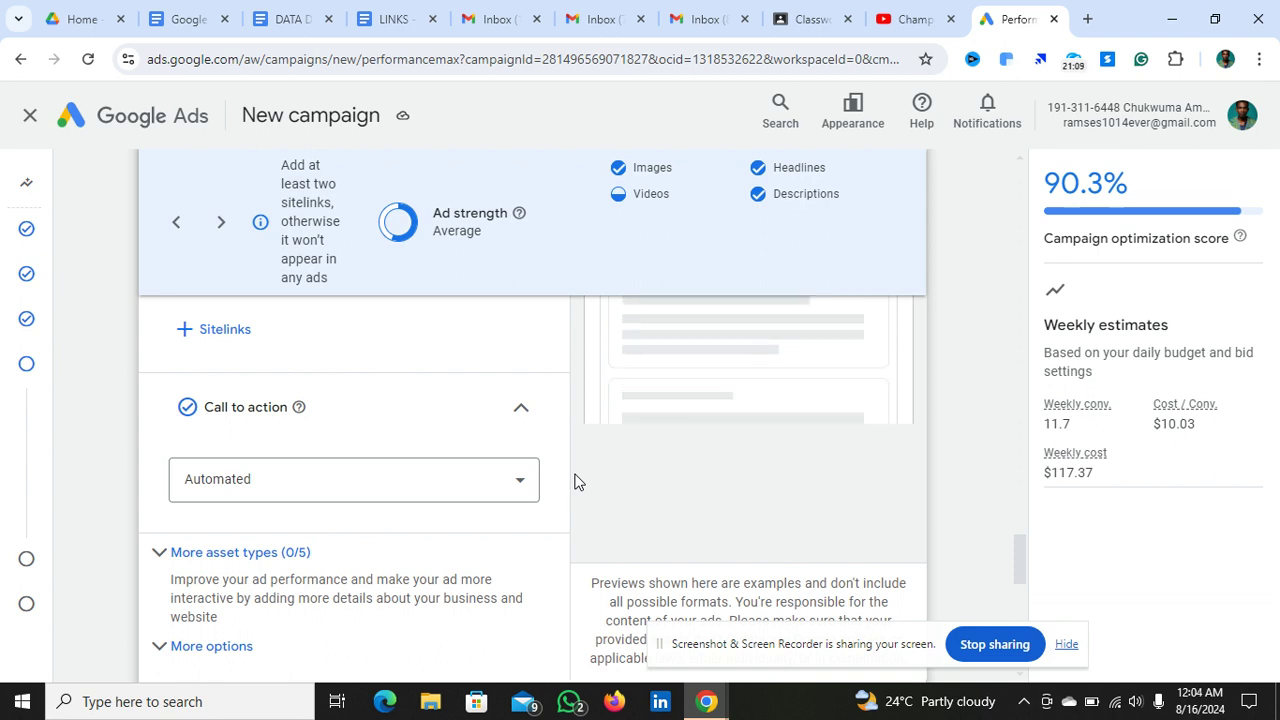
Look over the Signals section, examining the search themes, the first-party data, the additional signals and the audience name
scroll(575, 482, "down", 3)
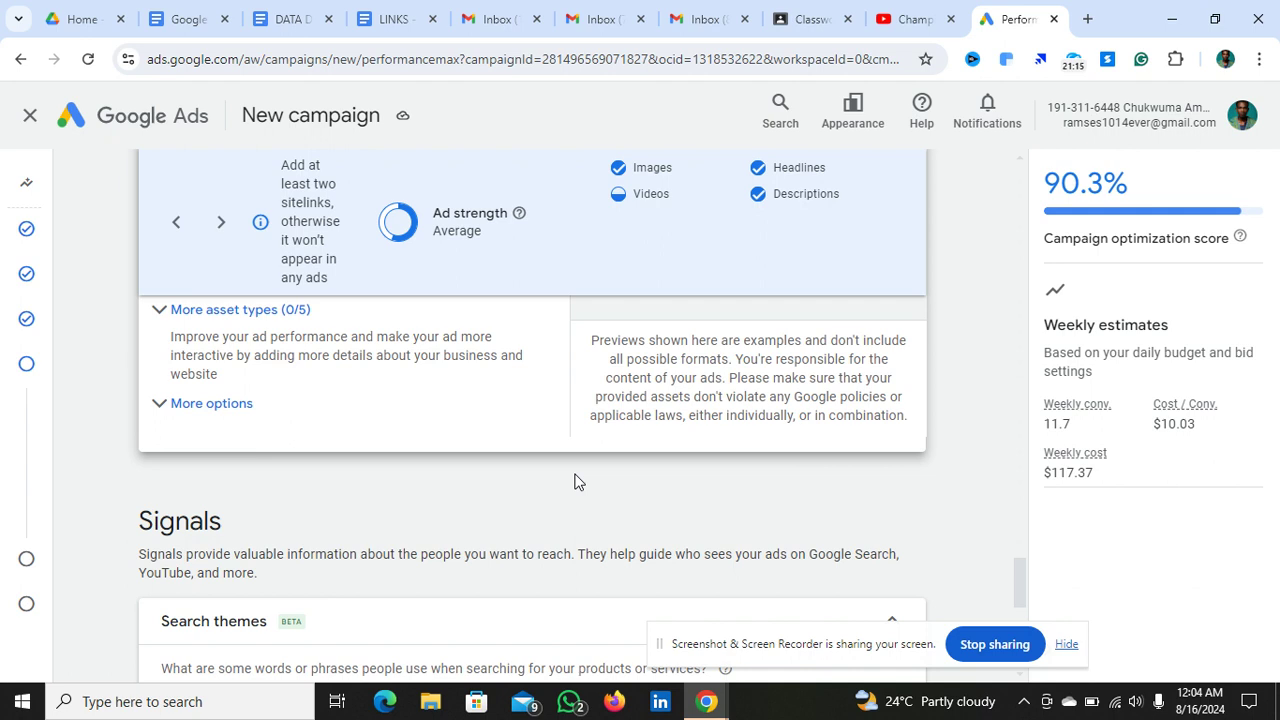
scroll(575, 482, "down", 3)
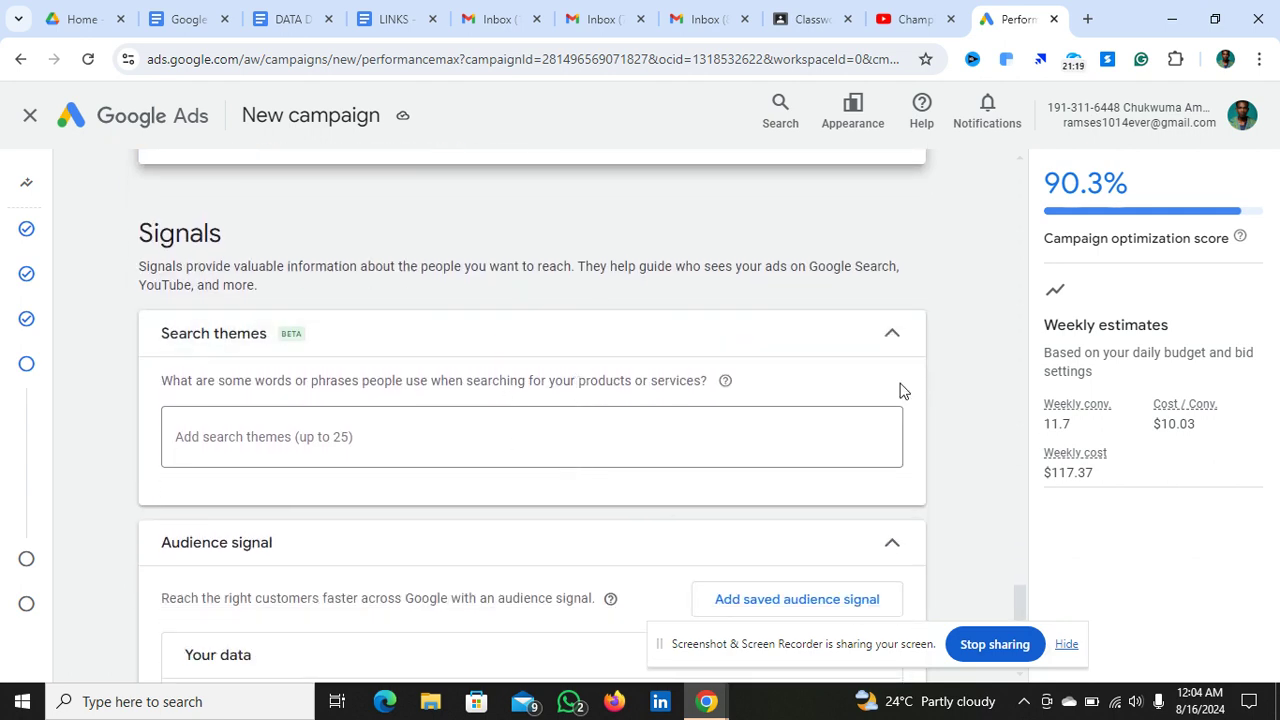
scroll(960, 471, "down", 3)
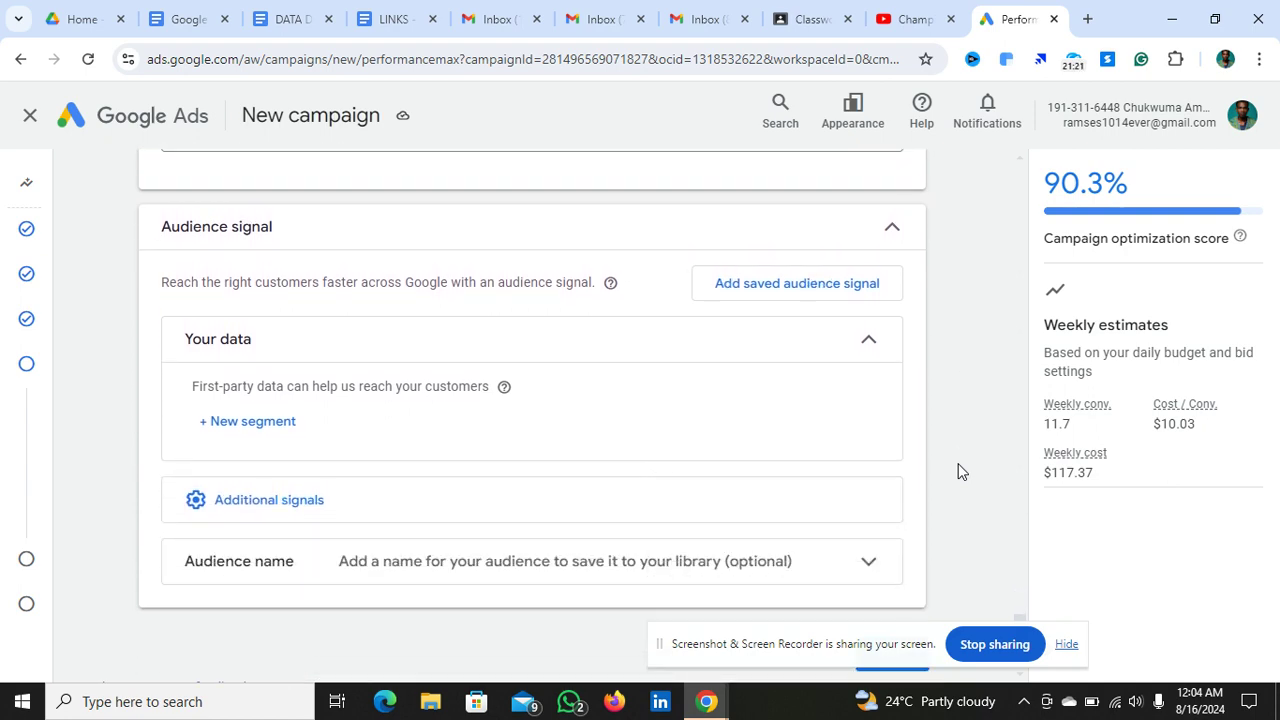
scroll(960, 471, "up", 3)
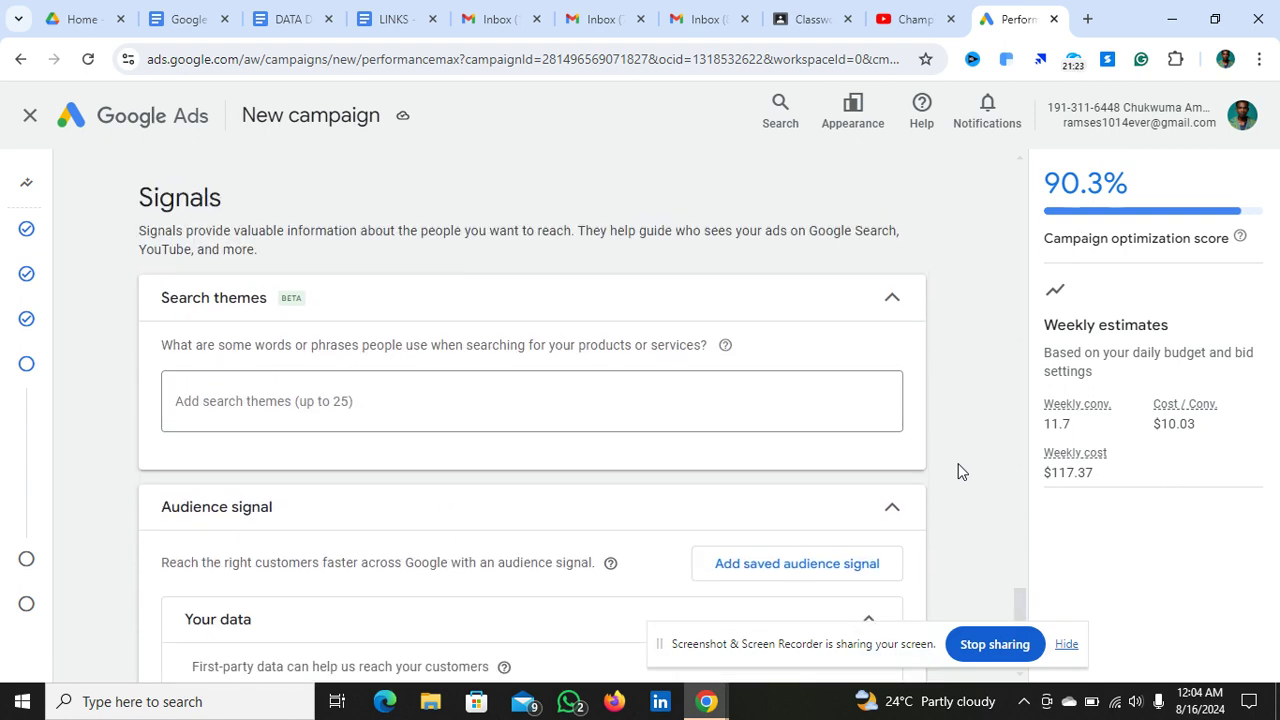
scroll(958, 471, "down", 3)
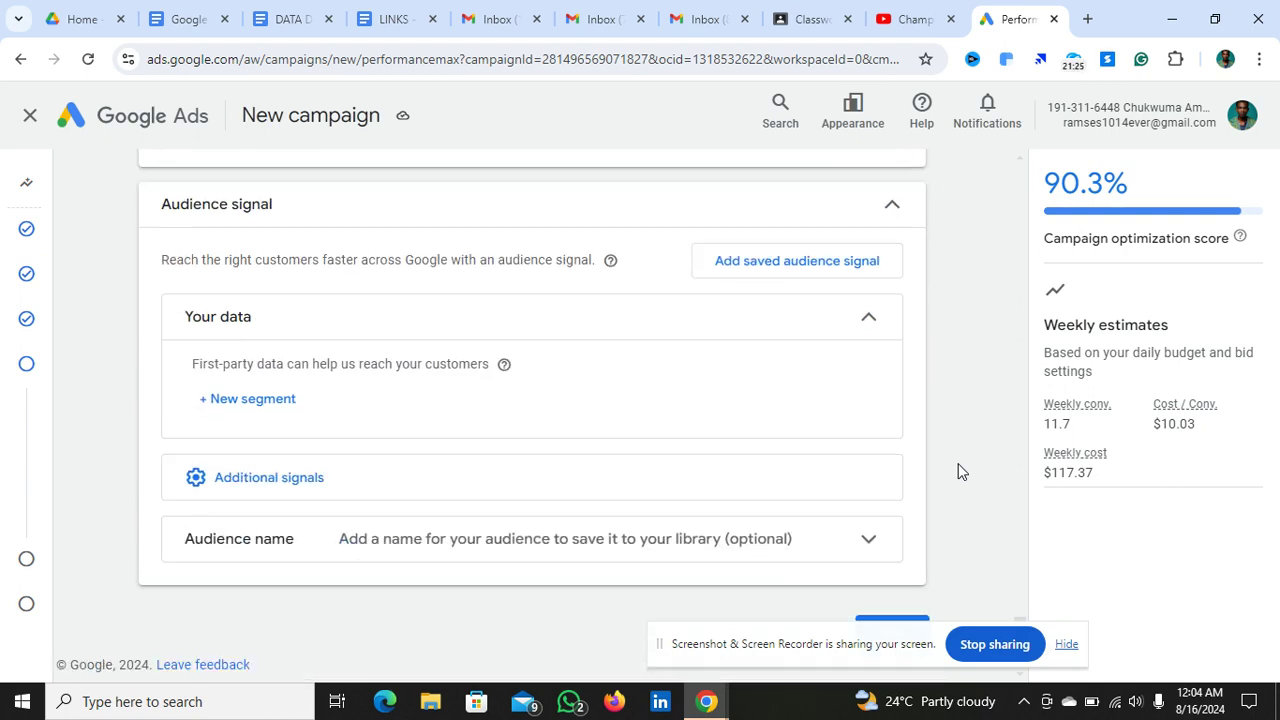
scroll(958, 471, "up", 1)
scroll(958, 471, "down", 1)
scroll(958, 471, "up", 1)
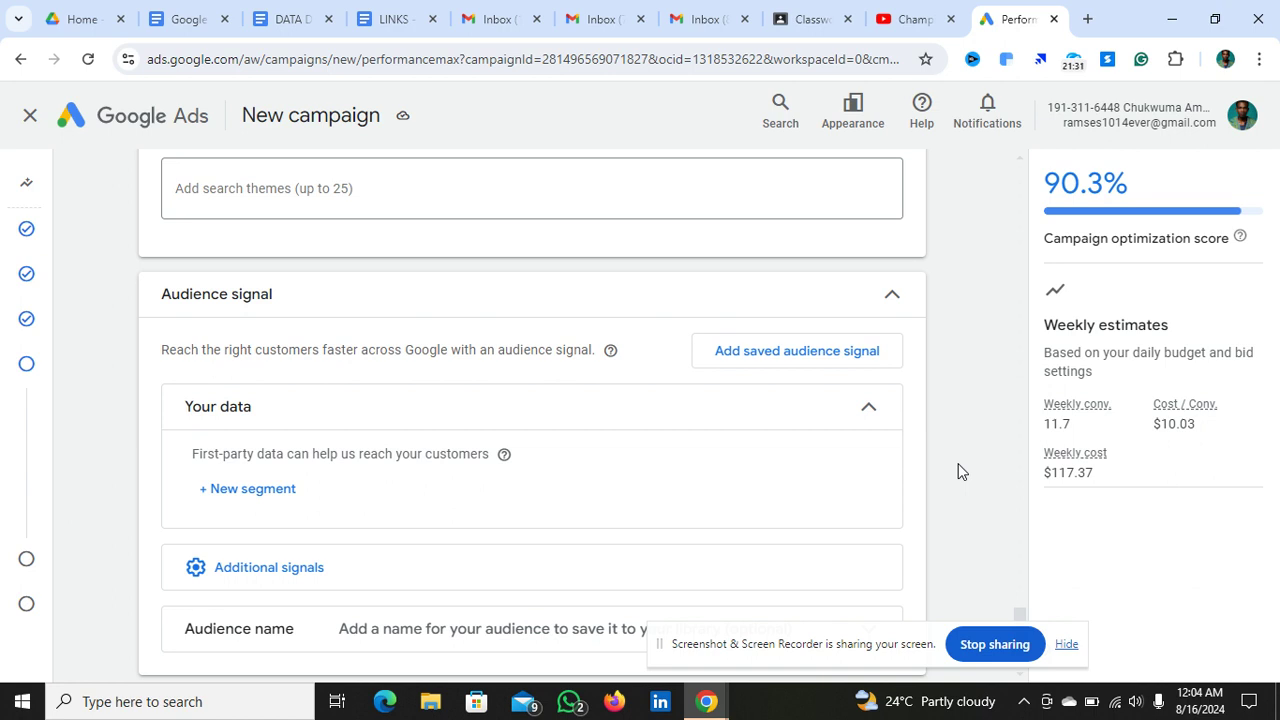
scroll(958, 471, "up", 2)
scroll(958, 471, "down", 2)
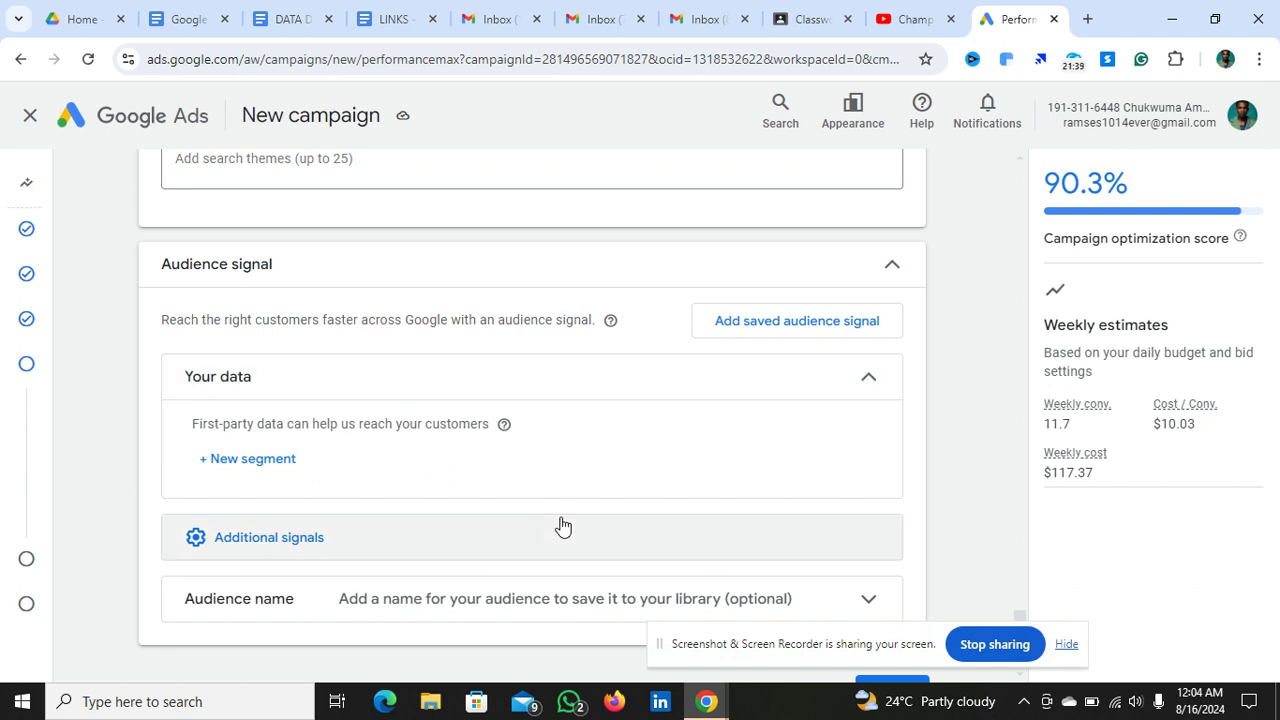
Expand the additional signals of the audience signal to list interests and detailed demographics and the demographics option
scroll(560, 526, "down", 1)
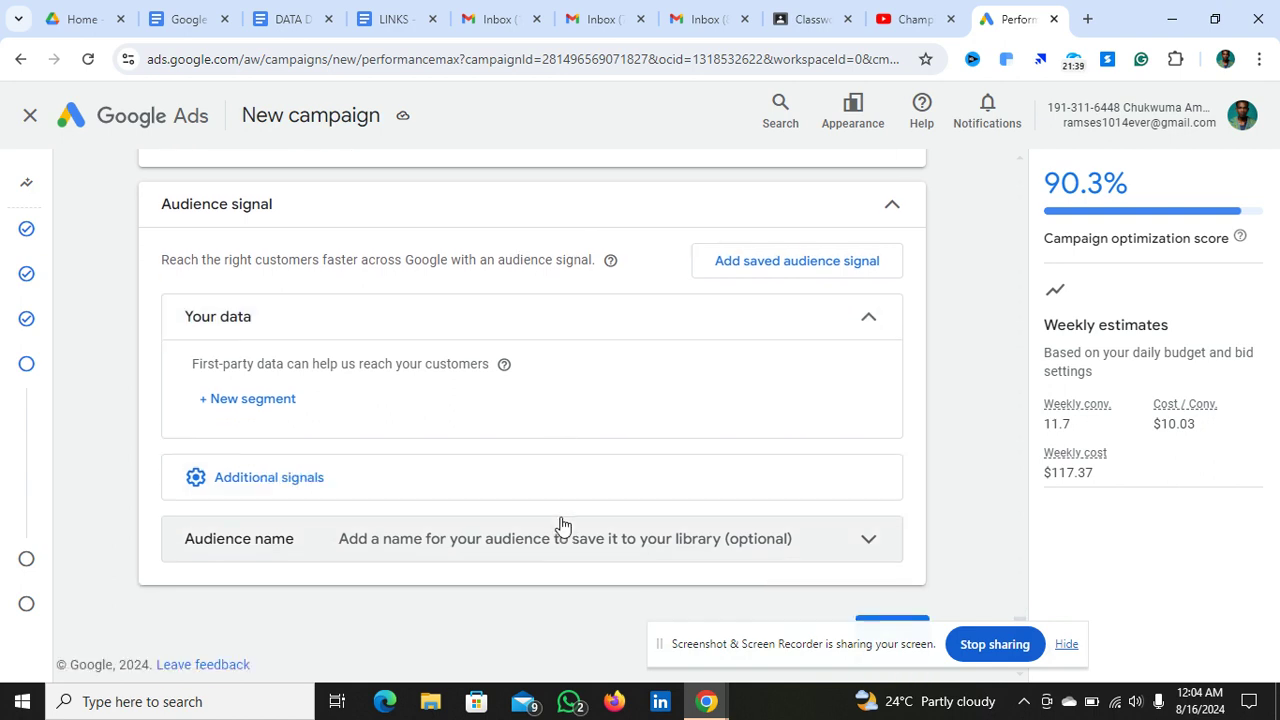
left_click(305, 488)
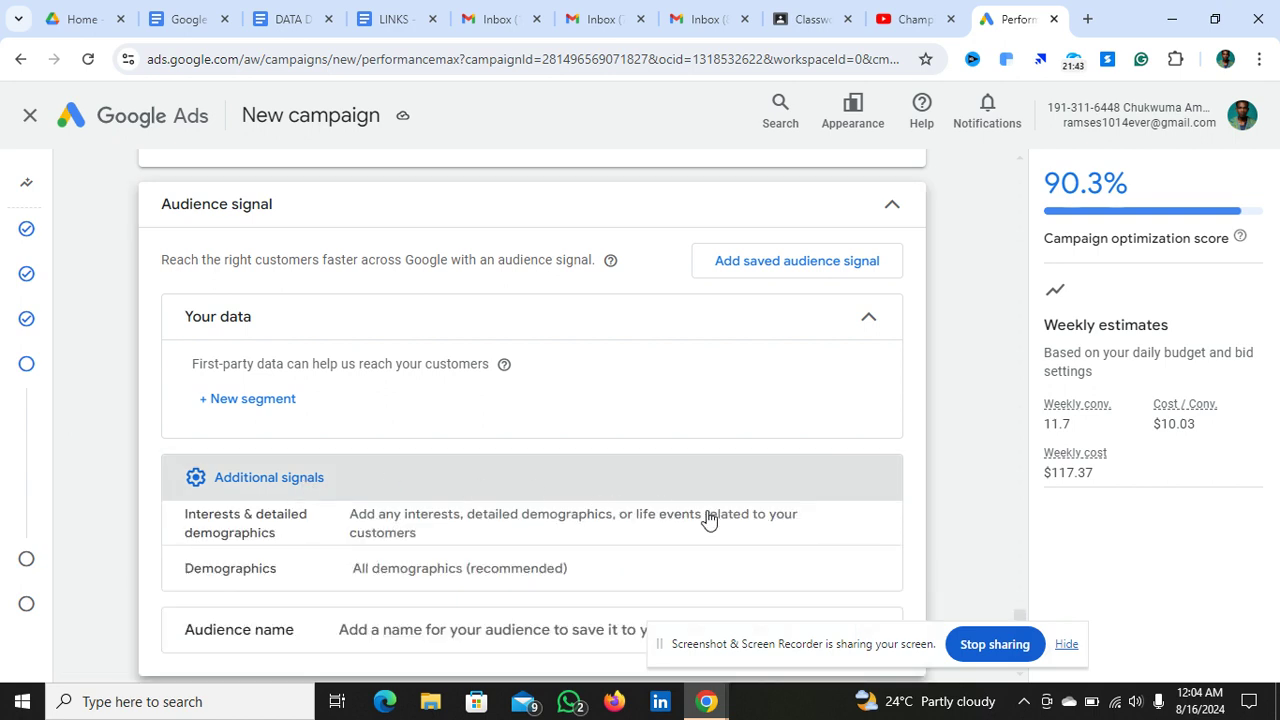
scroll(710, 517, "down", 2)
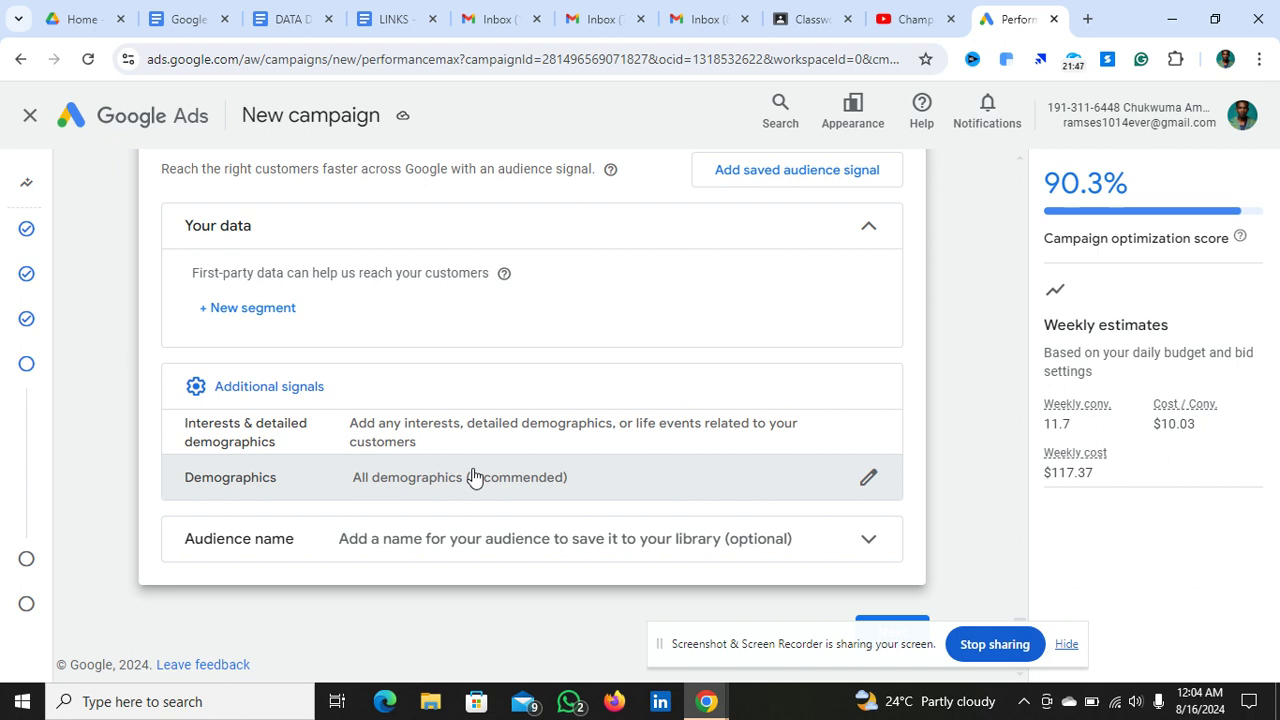
Name the audience signal "Nigerian Audience 1" and collapse the audience name section
left_click(511, 543)
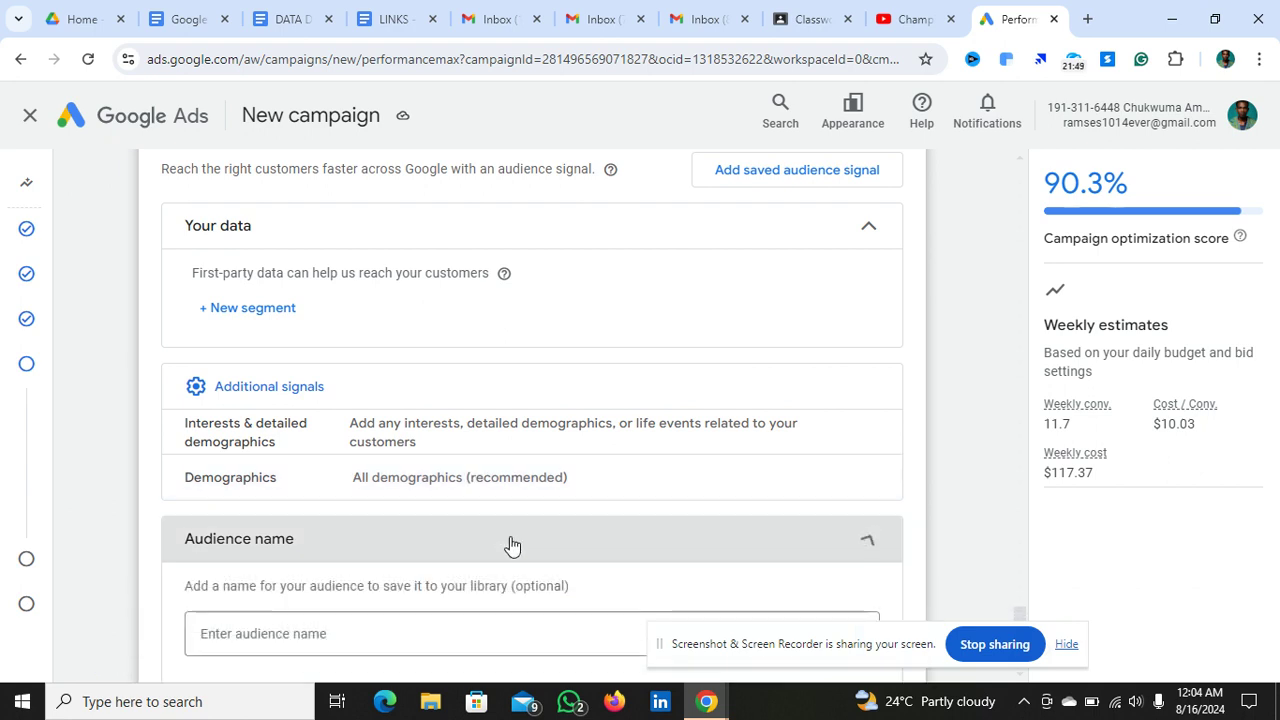
scroll(486, 554, "down", 2)
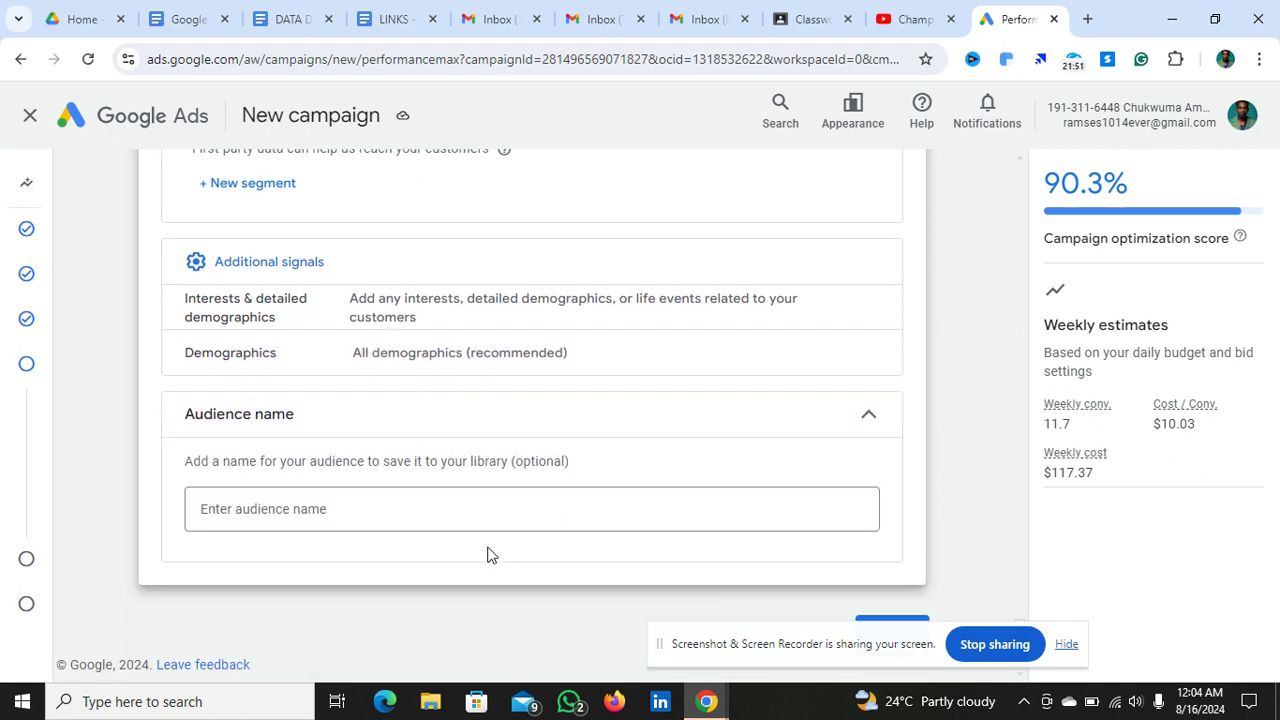
left_click(450, 505)
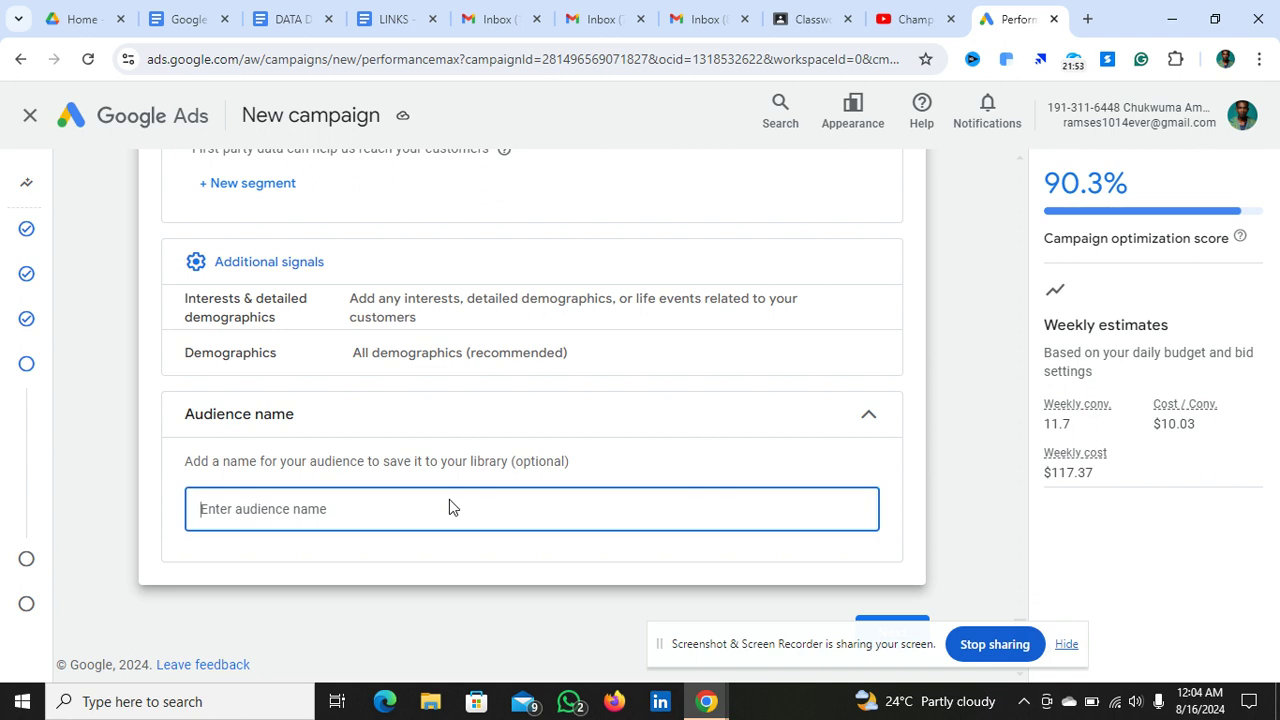
type("Nigria")
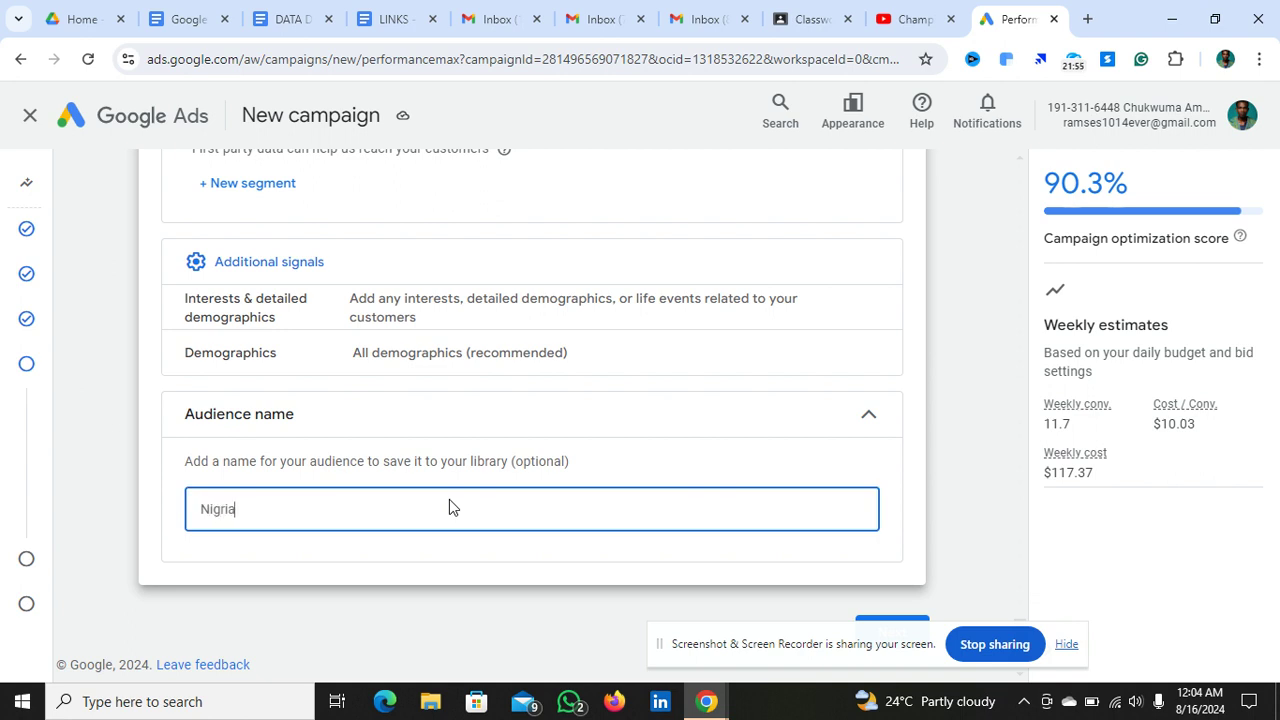
type("n")
key("BackSpace")
key("BackSpace")
key("BackSpace")
key("BackSpace")
key("BackSpace")
type("gerian Audience 1")
left_click(573, 418)
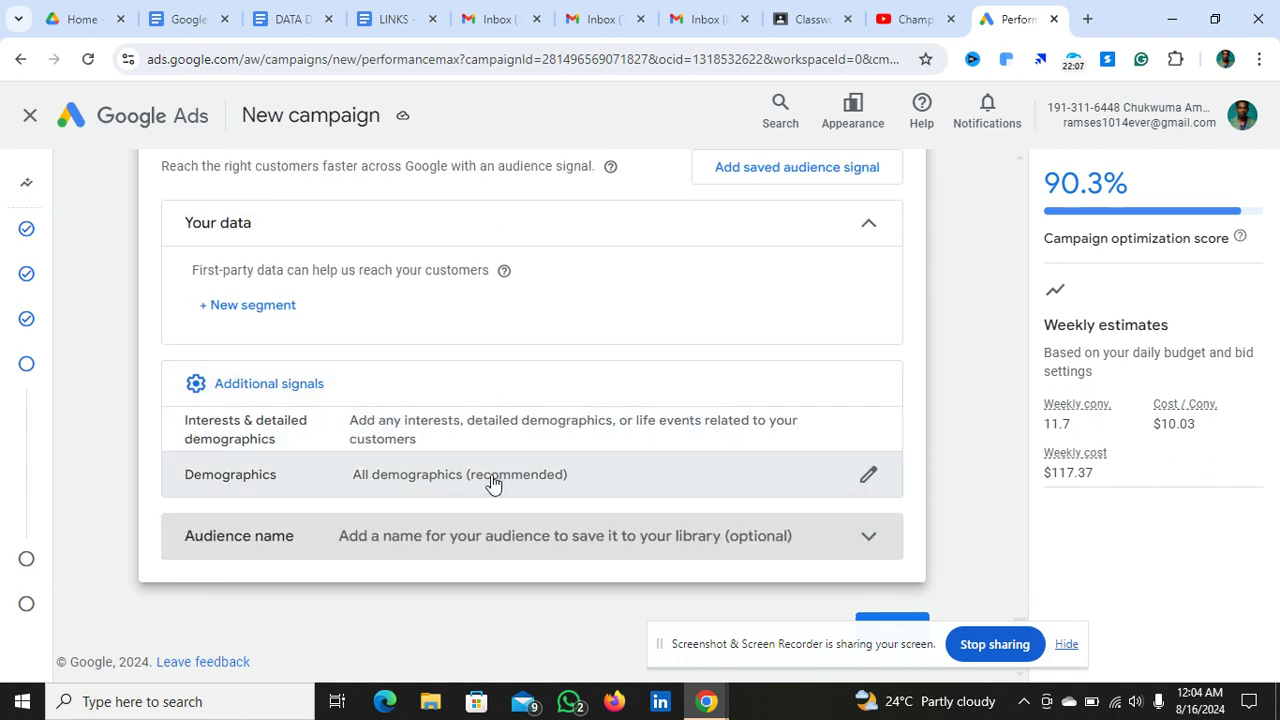
Edit the audience signal's demographics and set the upper age limit to 44
left_click(532, 481)
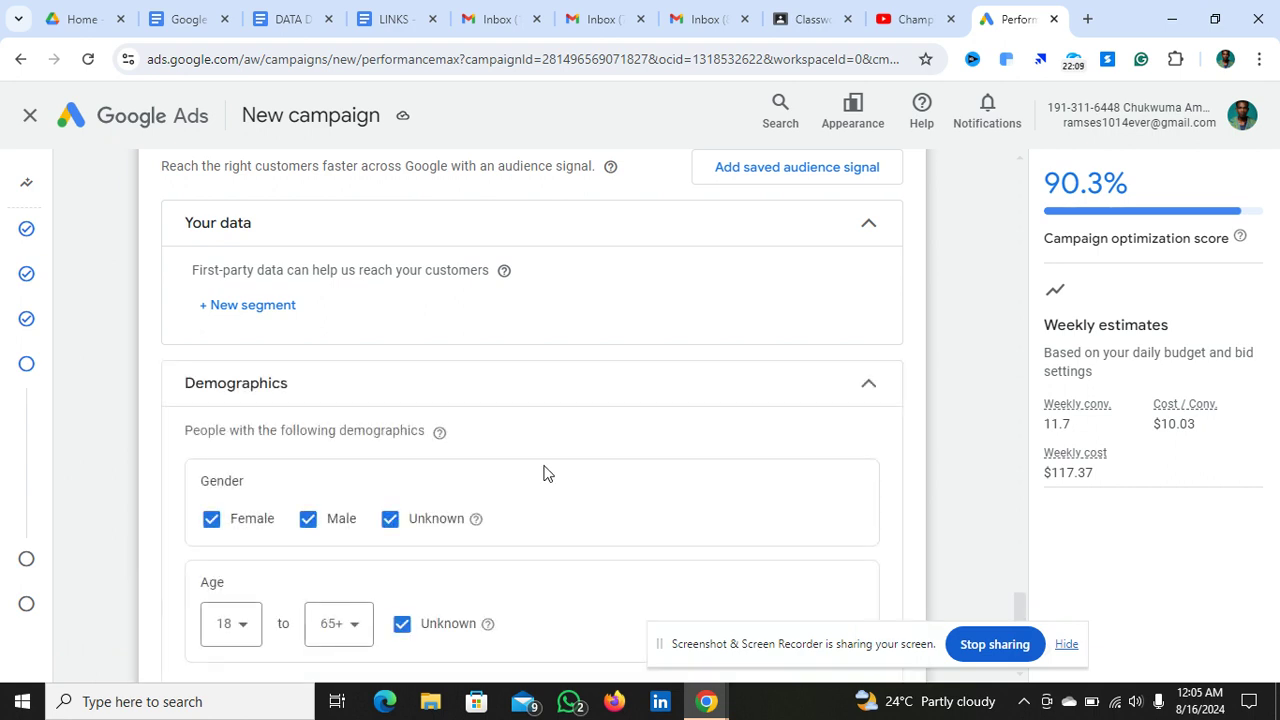
scroll(544, 473, "down", 2)
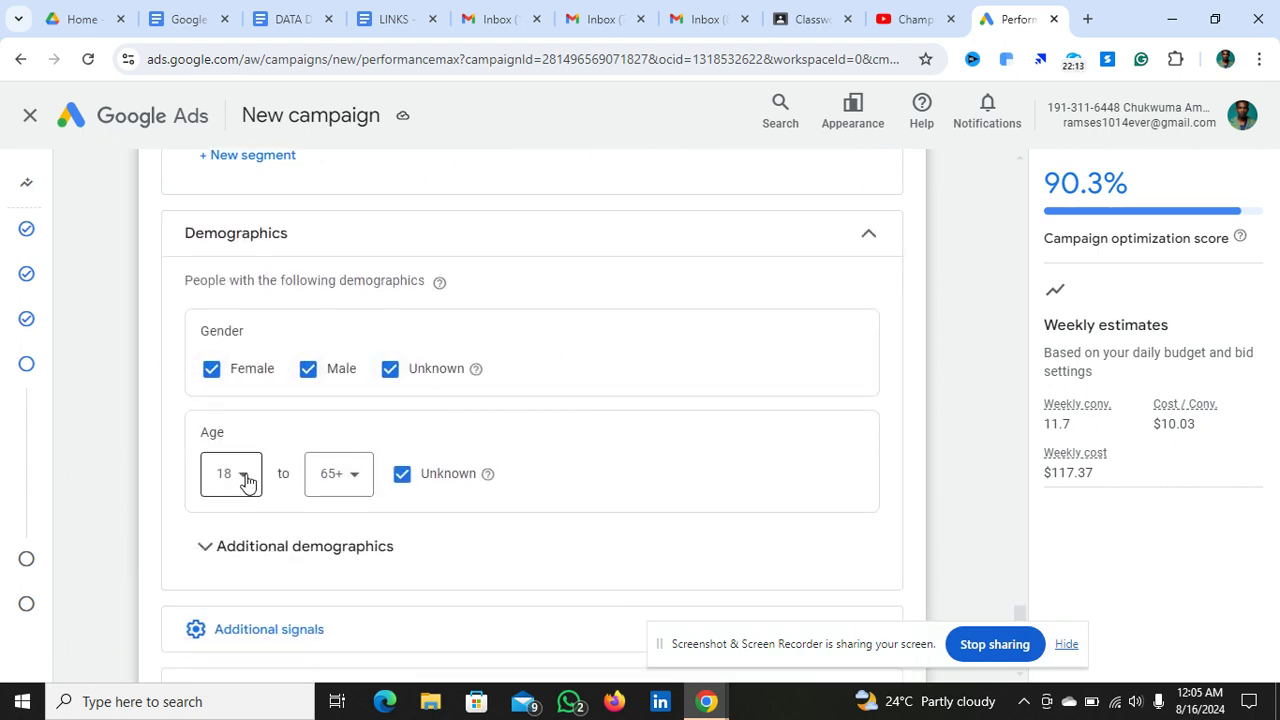
left_click(356, 483)
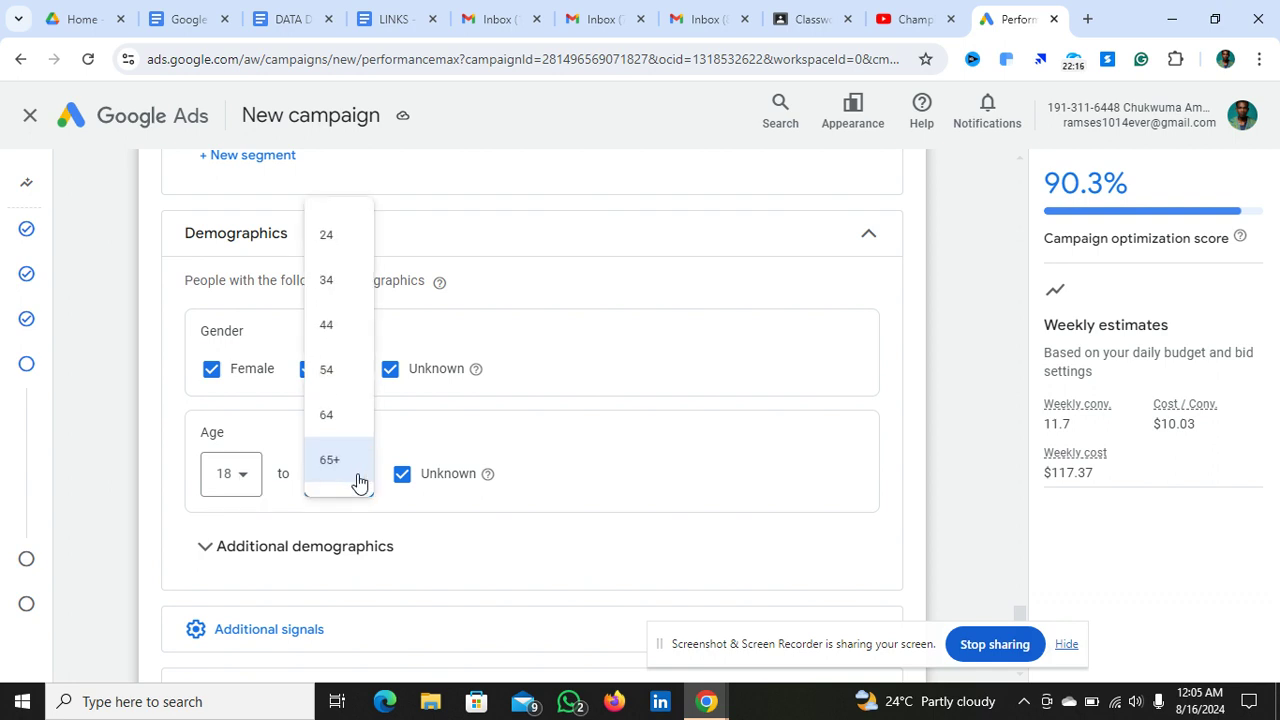
left_click(339, 338)
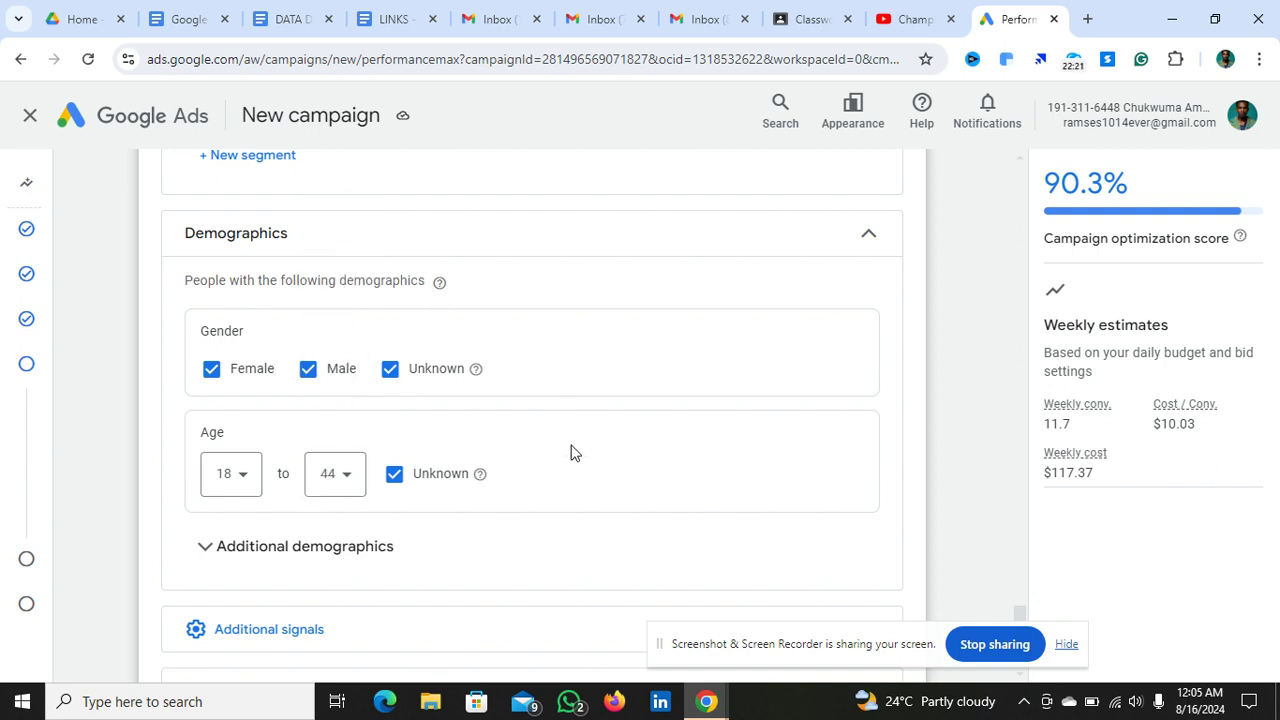
Check the additional demographics for parental status and household income, and collapse the demographics section
scroll(572, 451, "down", 2)
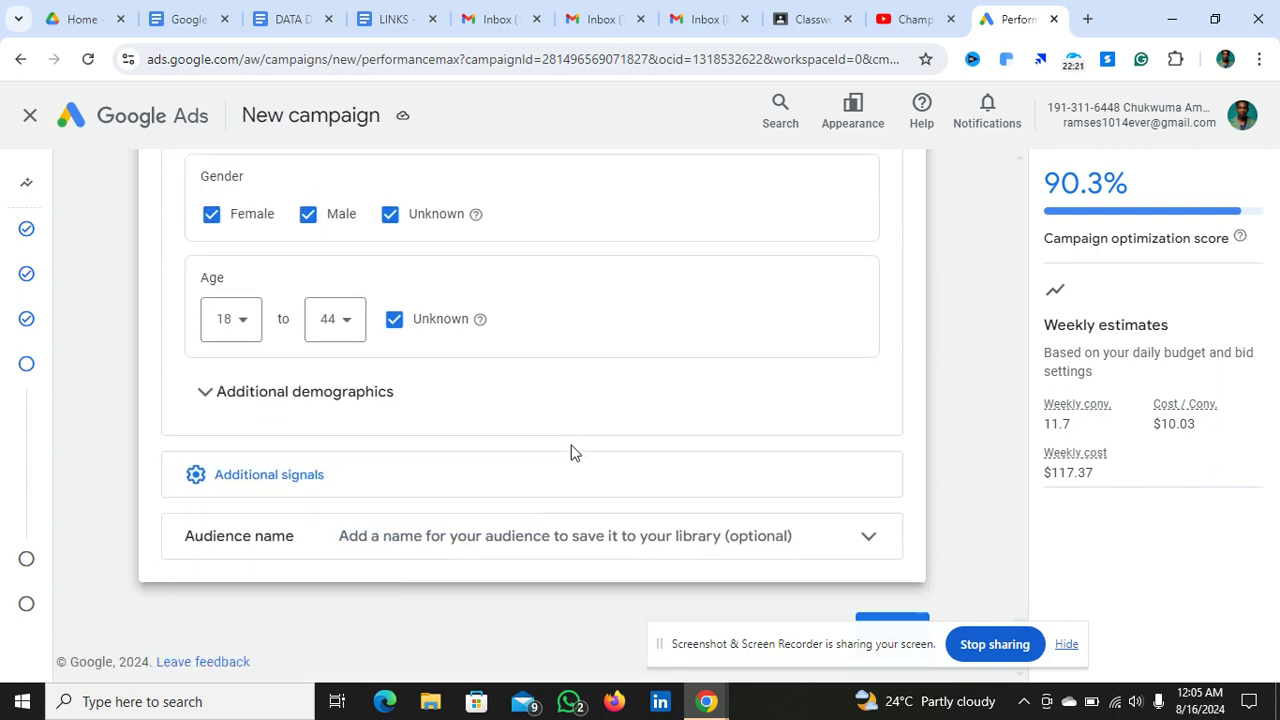
left_click(303, 396)
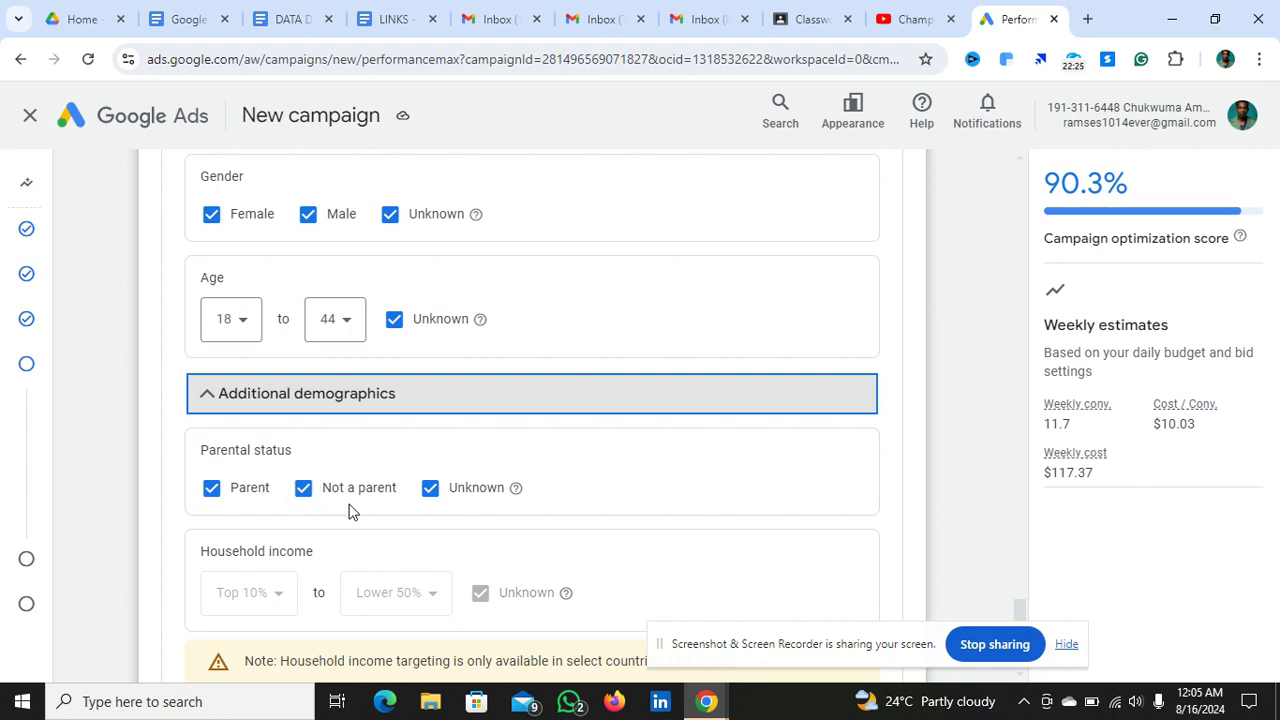
scroll(551, 494, "down", 1)
scroll(471, 411, "up", 1)
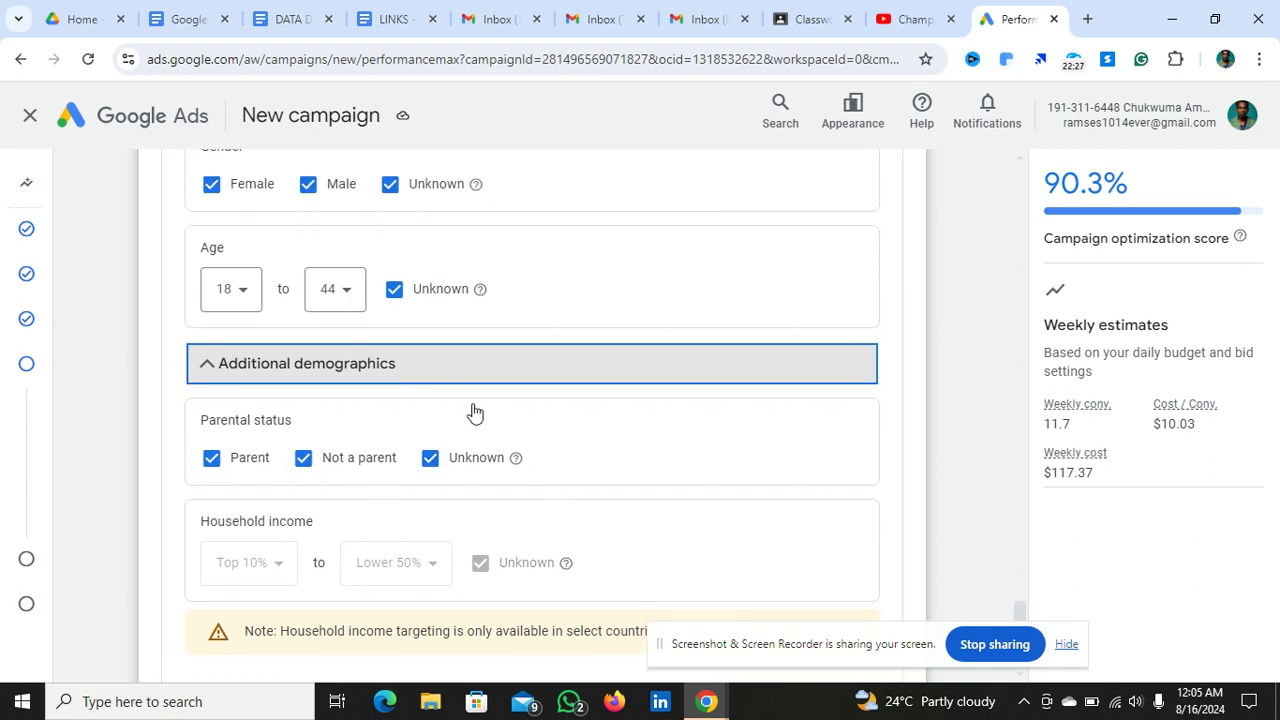
left_click(439, 366)
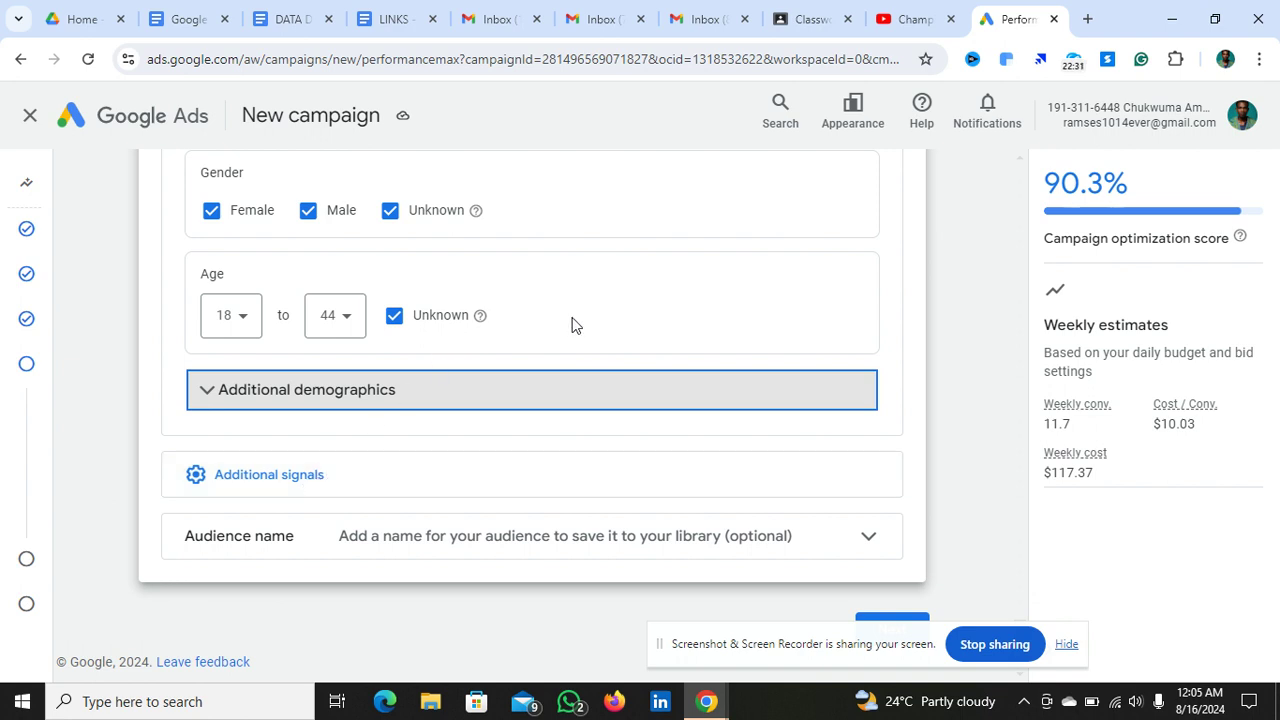
scroll(571, 323, "up", 2)
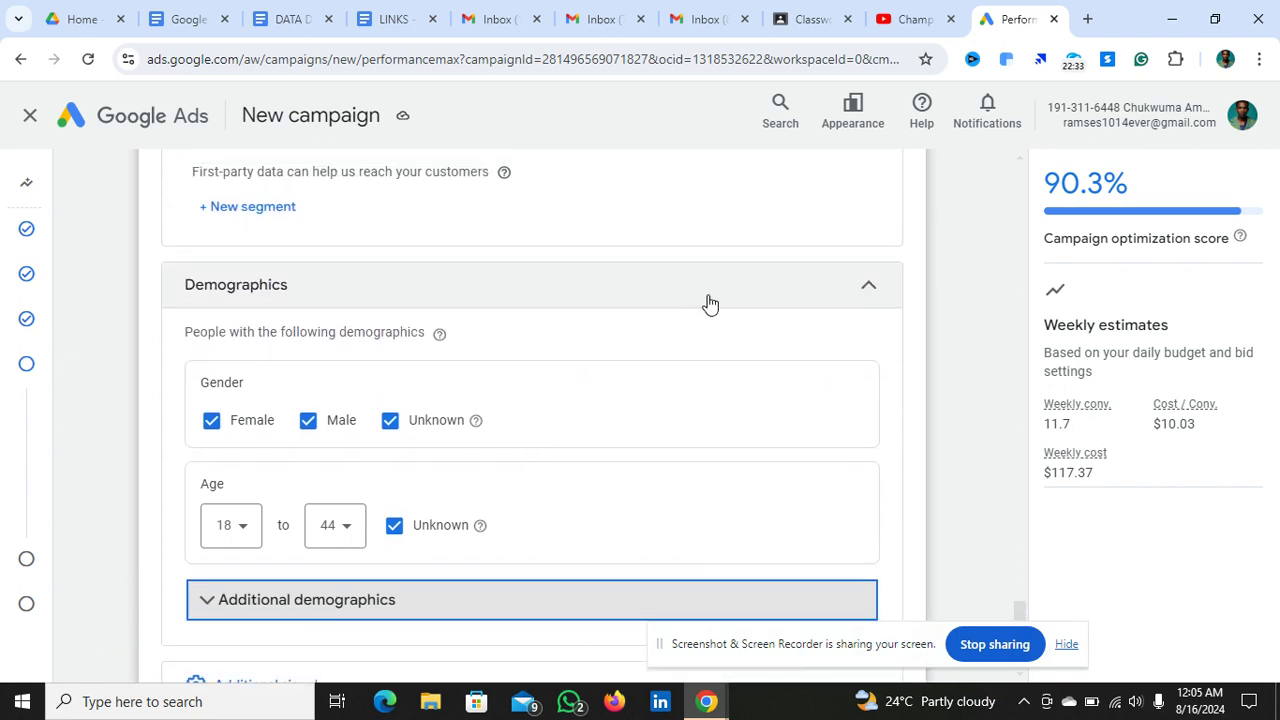
left_click(706, 303)
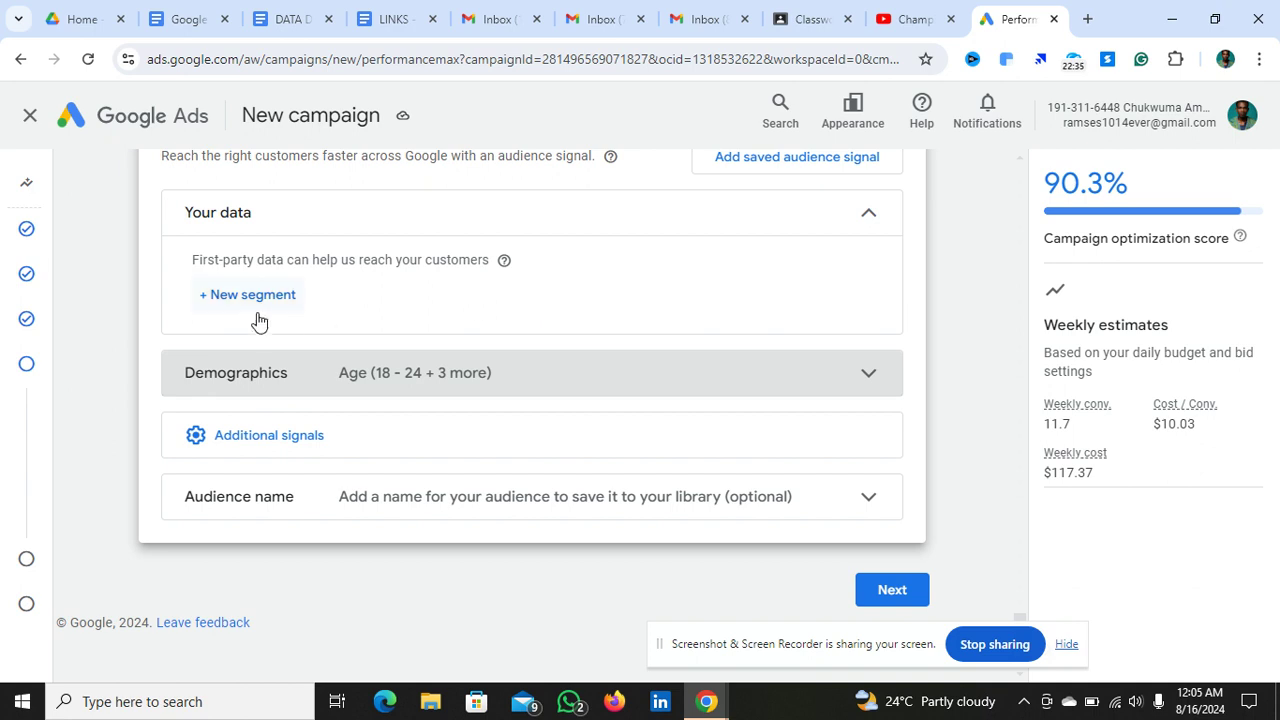
Open the creation of a new first-party data segment and look over the available segment types
left_click(254, 296)
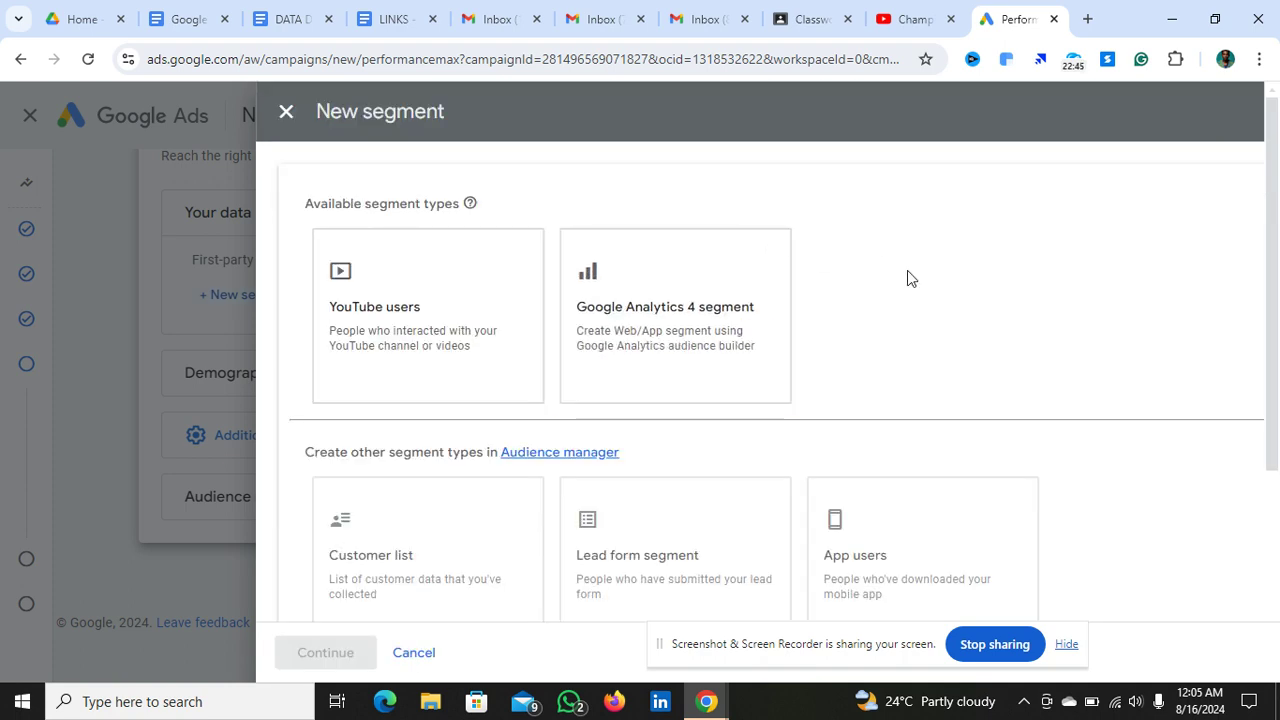
scroll(1088, 404, "down", 3)
scroll(1090, 404, "down", 1)
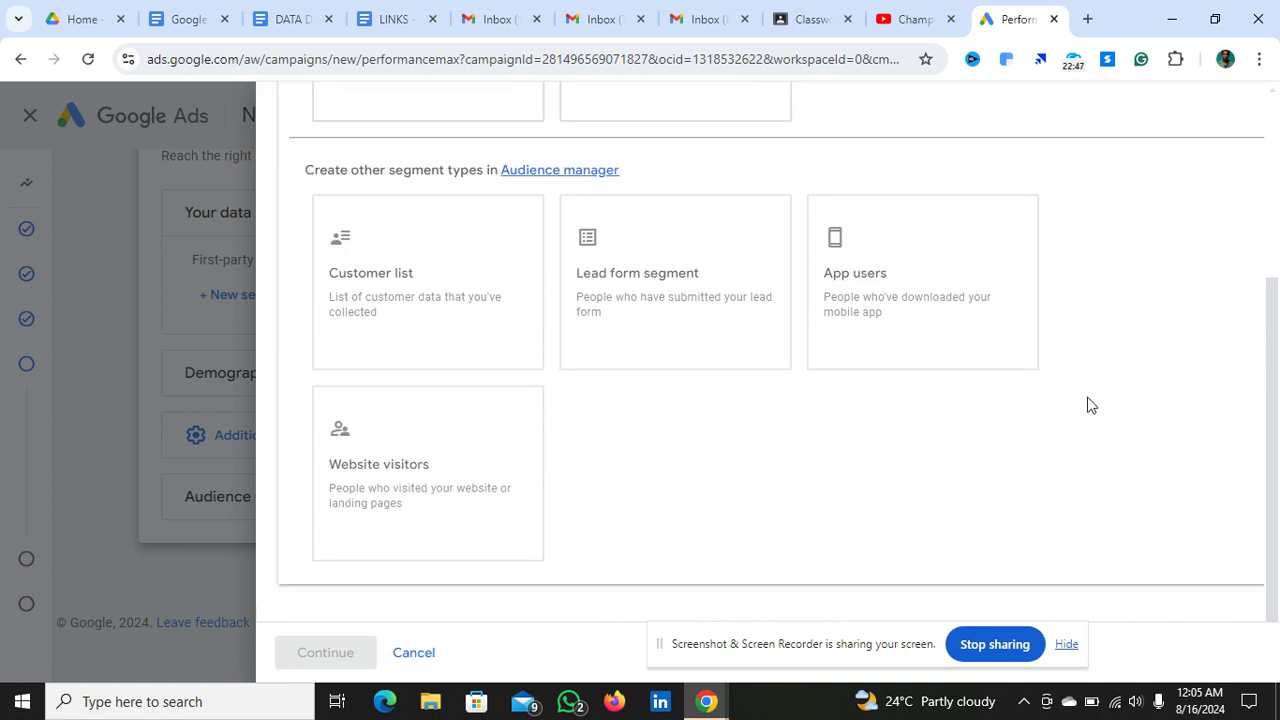
scroll(1088, 404, "up", 5)
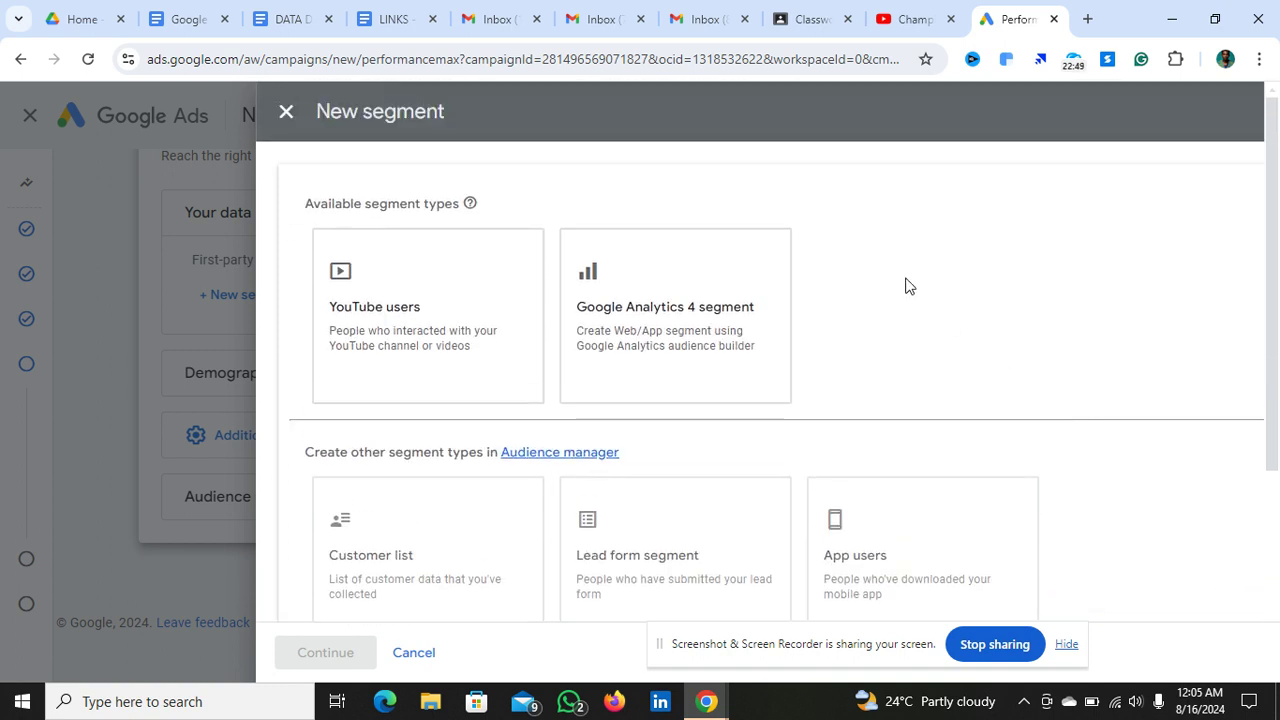
scroll(1054, 362, "down", 3)
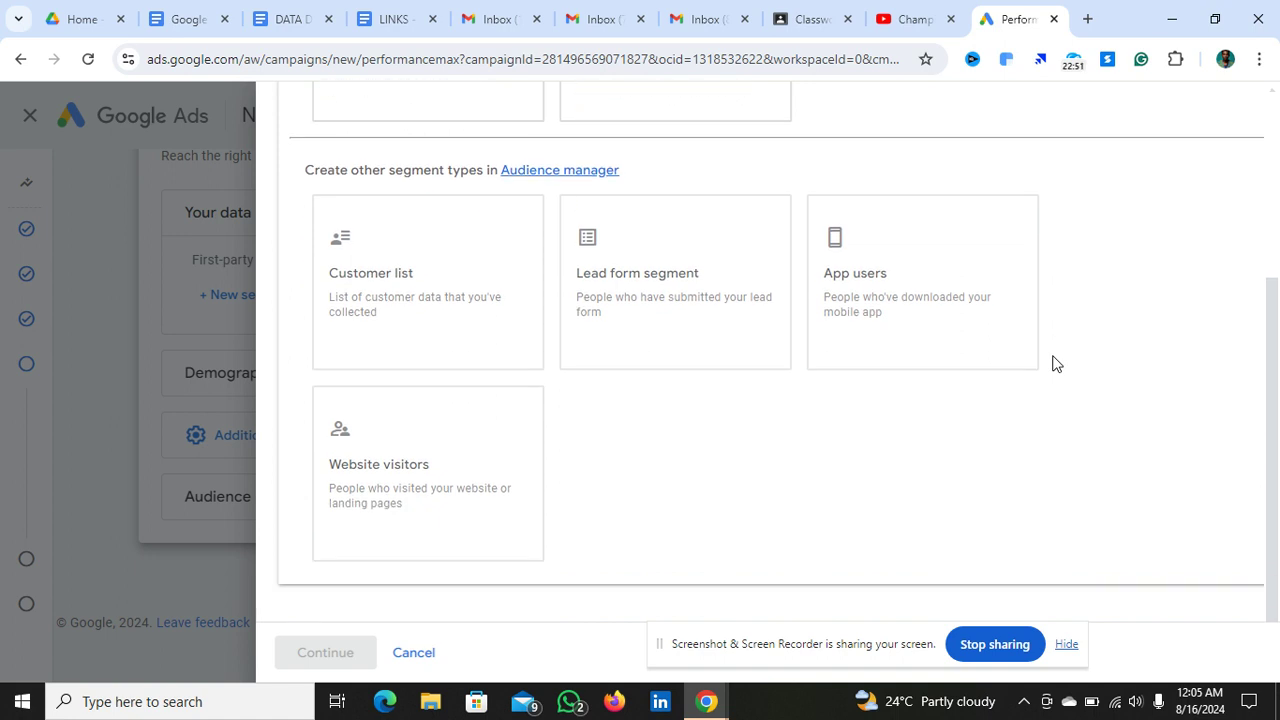
Leave the new segment creation without choosing a type and return to the audience signal settings
scroll(1055, 363, "up", 3)
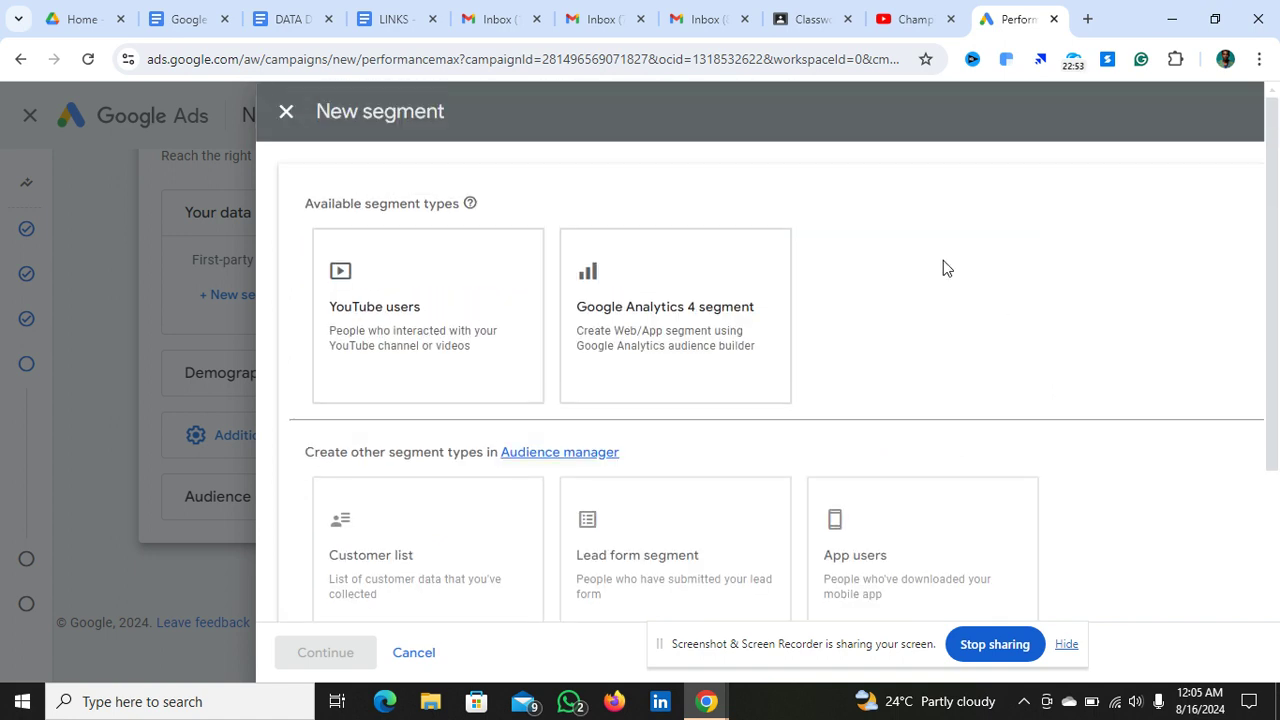
left_click(287, 114)
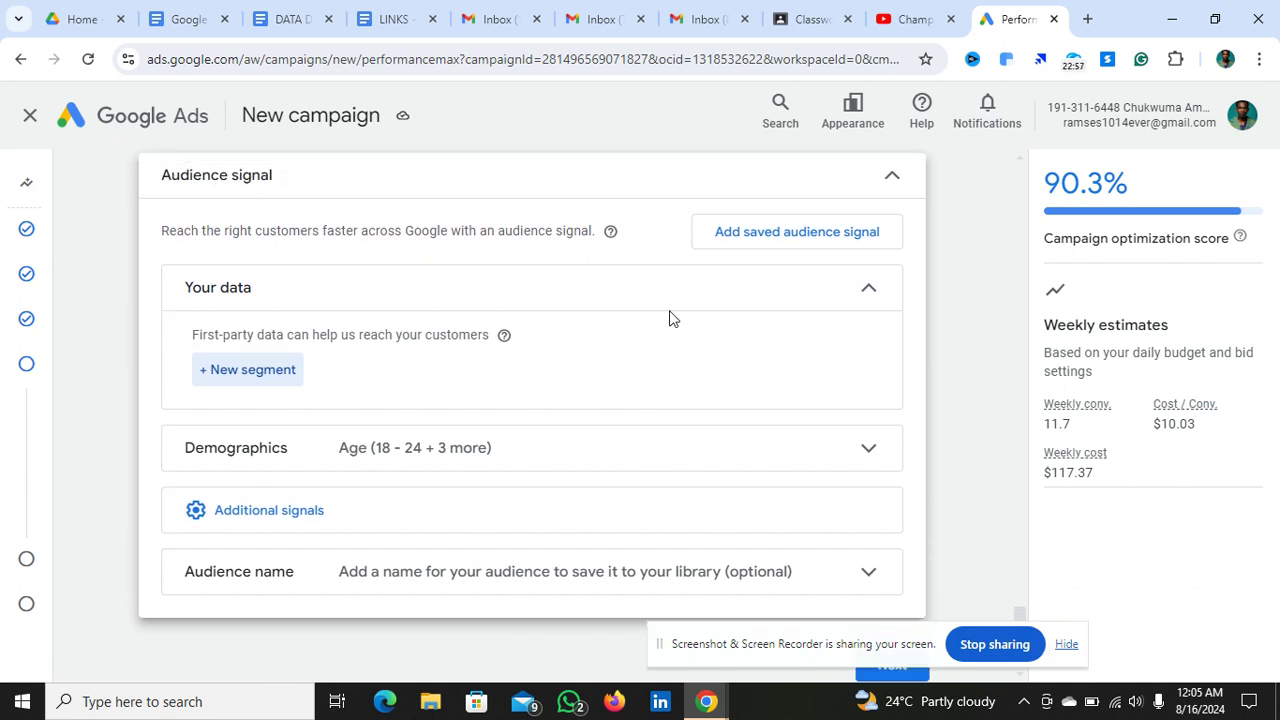
scroll(602, 305, "up", 1)
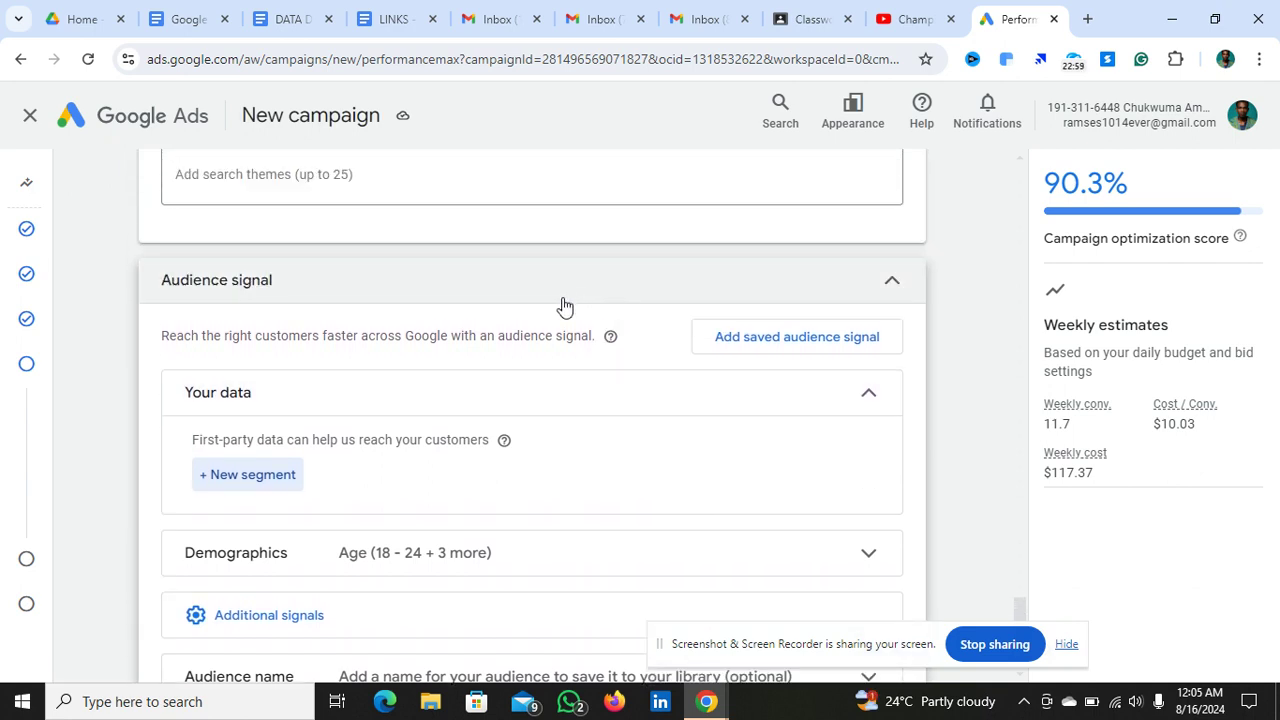
scroll(639, 451, "down", 2)
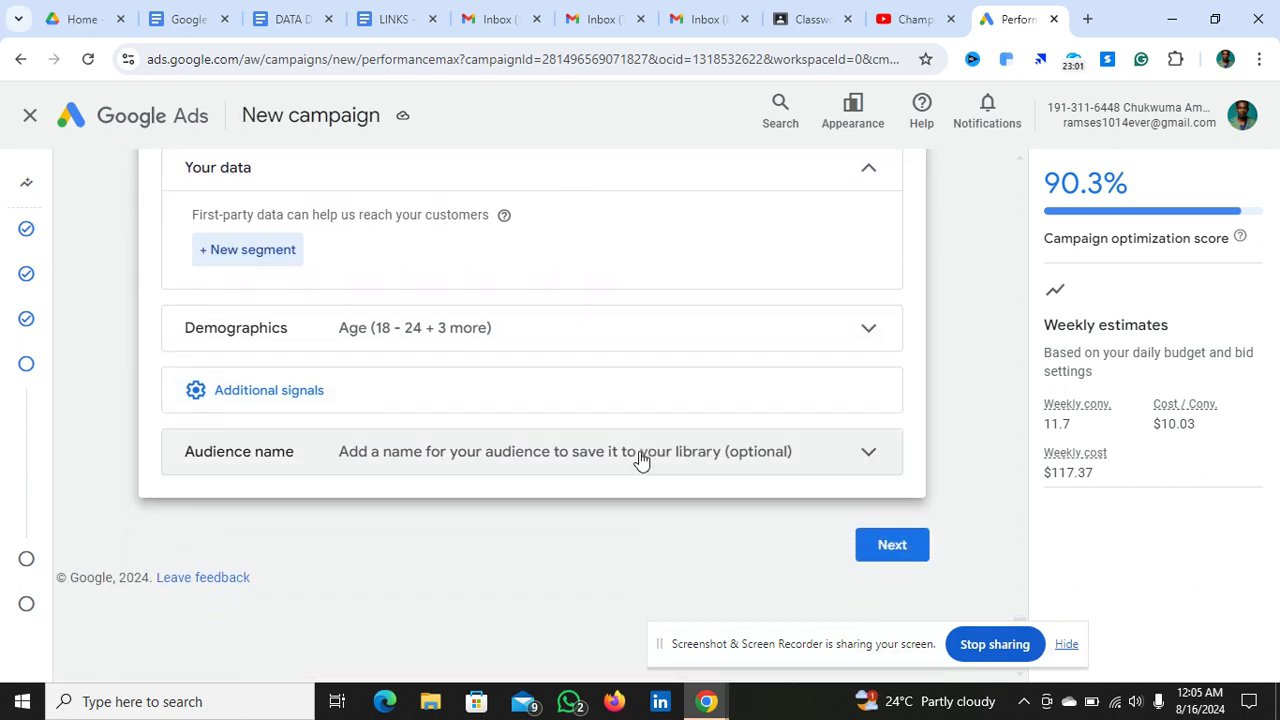
scroll(651, 300, "up", 1)
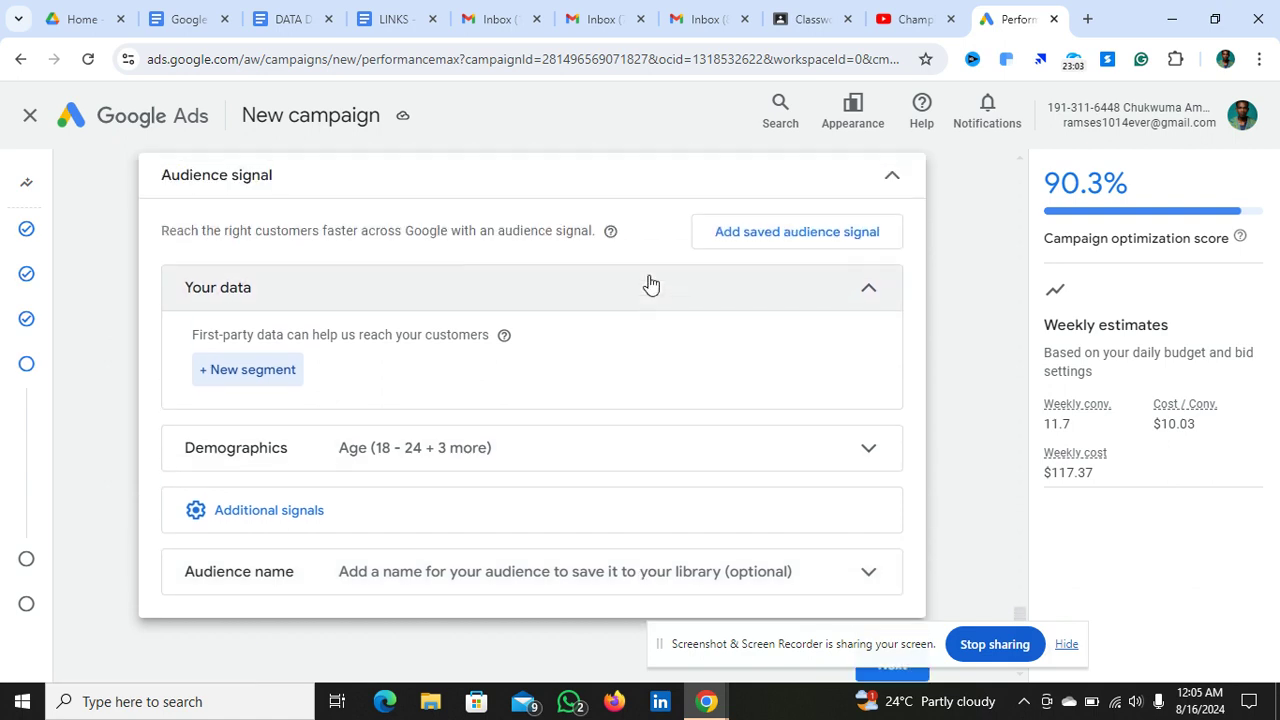
left_click(622, 289)
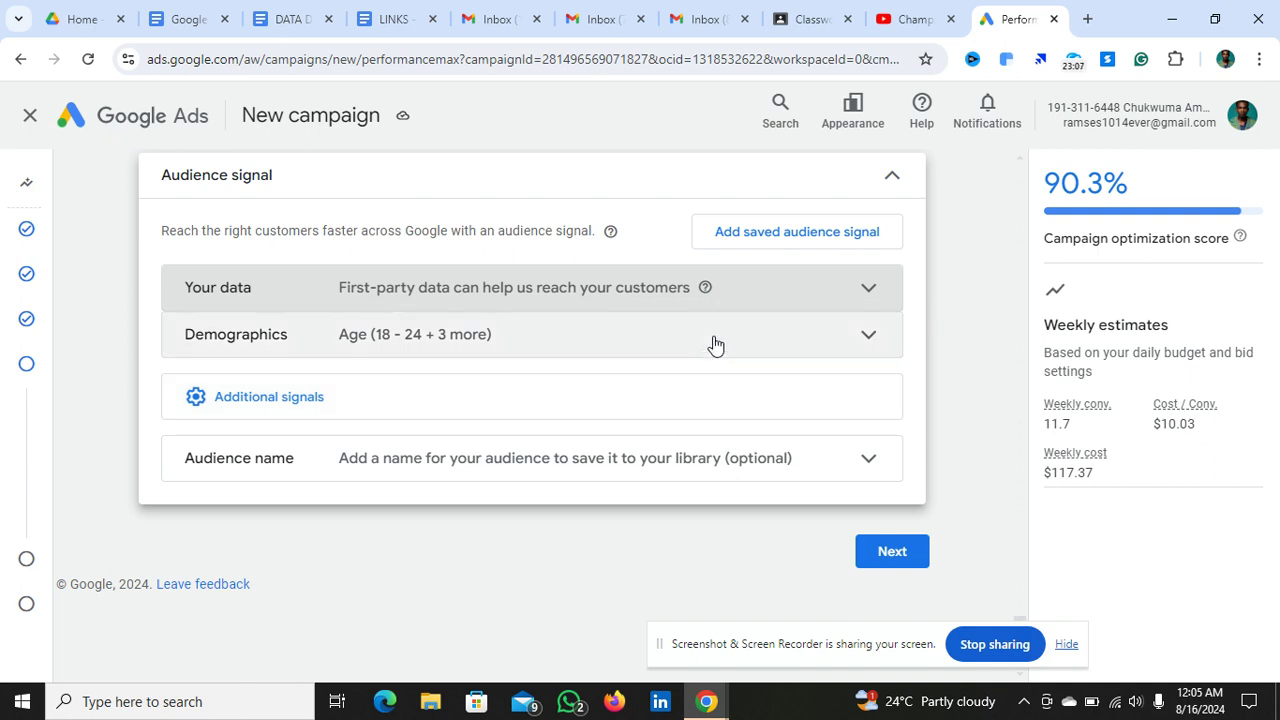
left_click(866, 287)
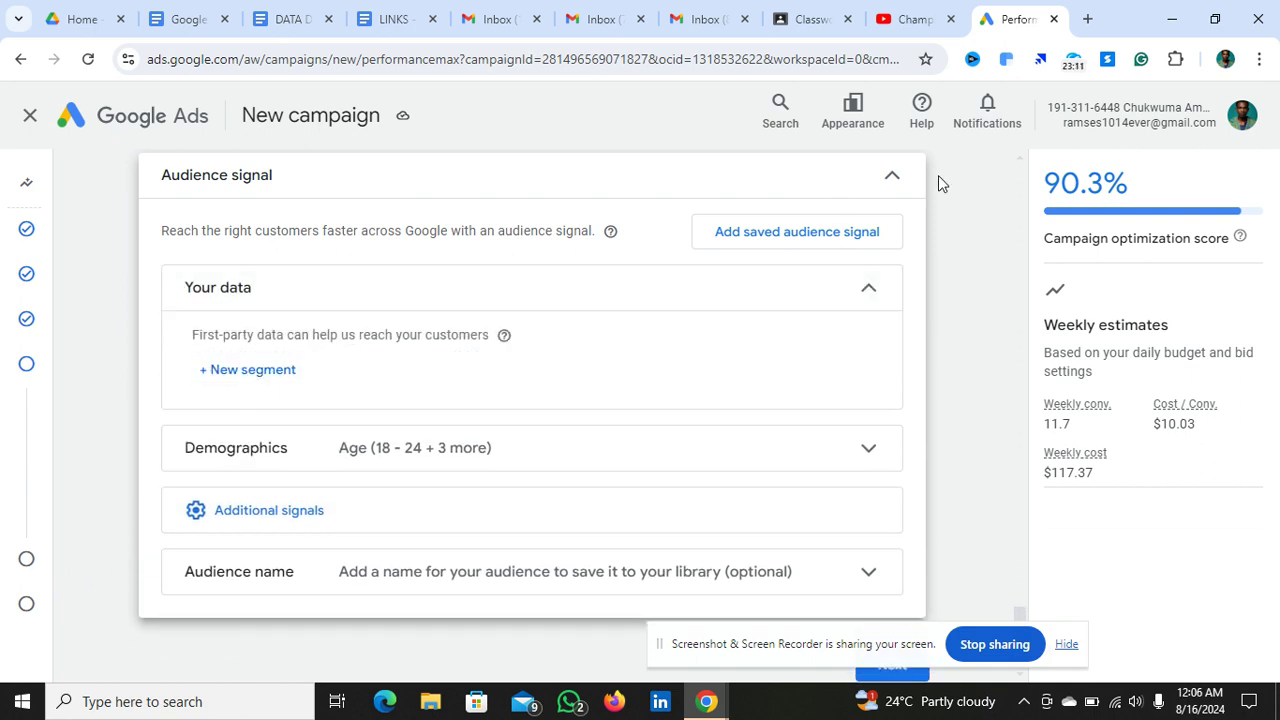
left_click(872, 296)
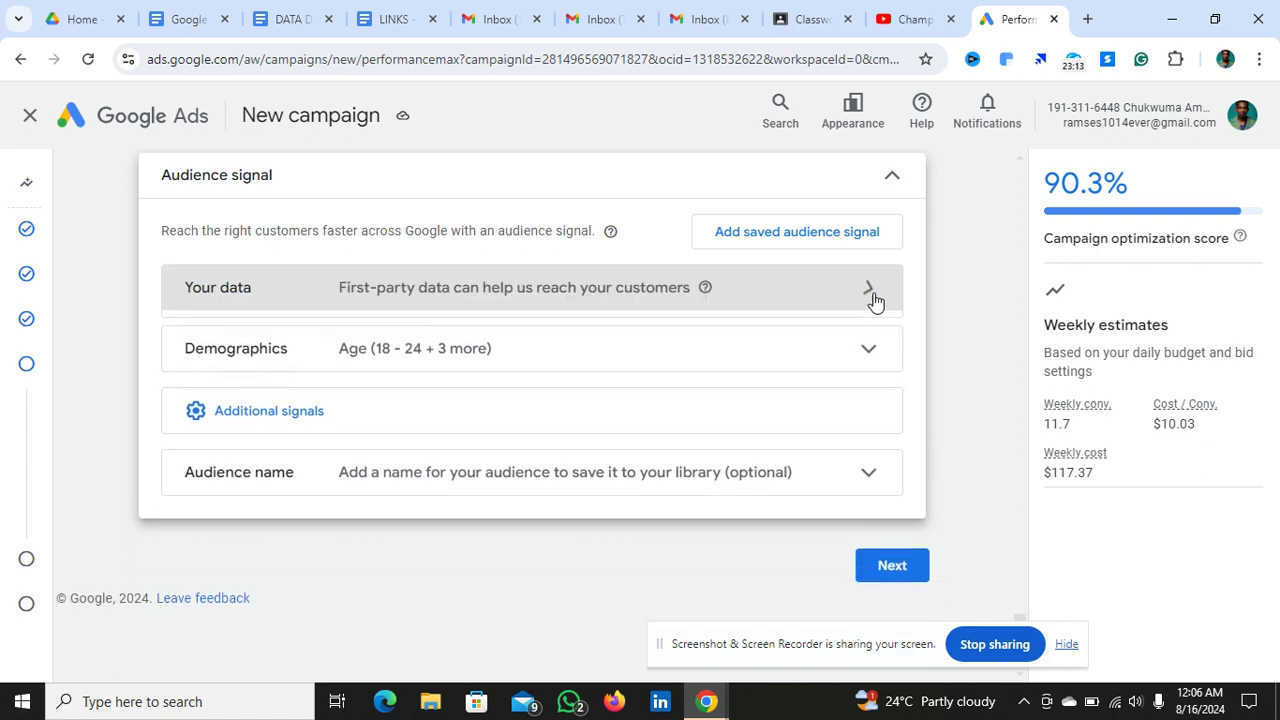
left_click(871, 296)
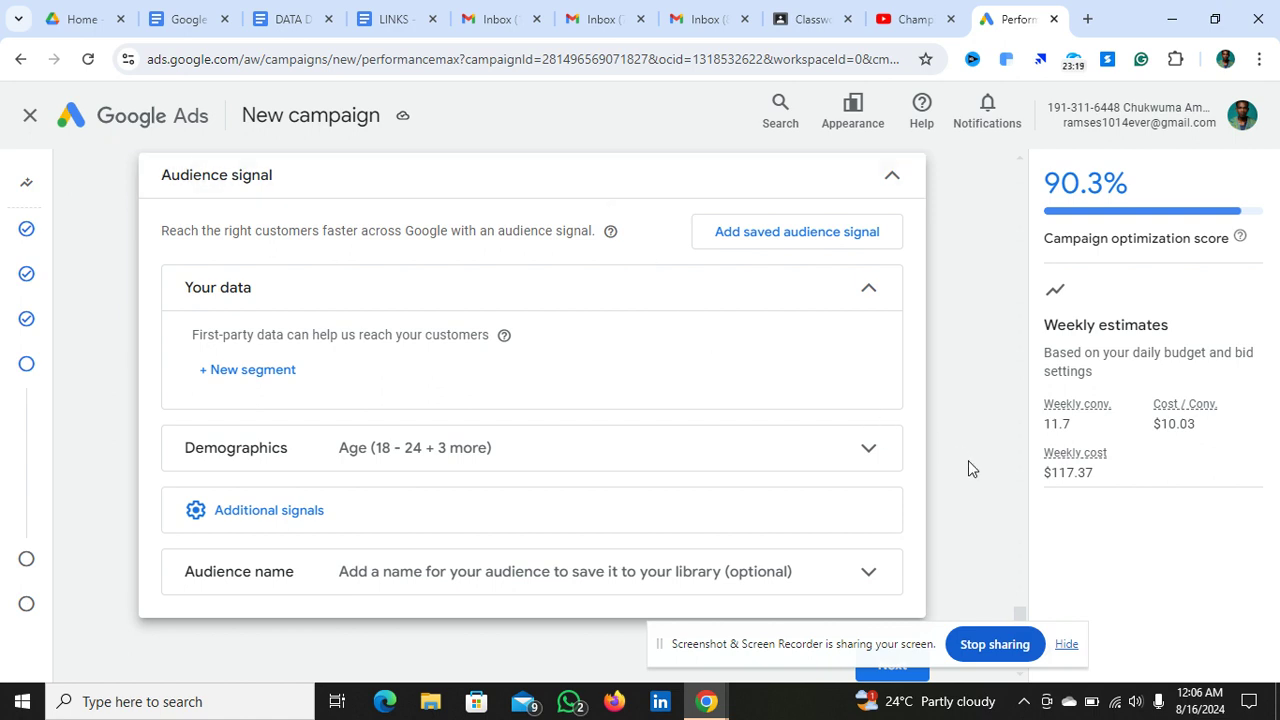
Check the search themes and audience signal sections once more and continue to the campaign's budget settings
scroll(968, 462, "down", 1)
scroll(968, 467, "up", 5)
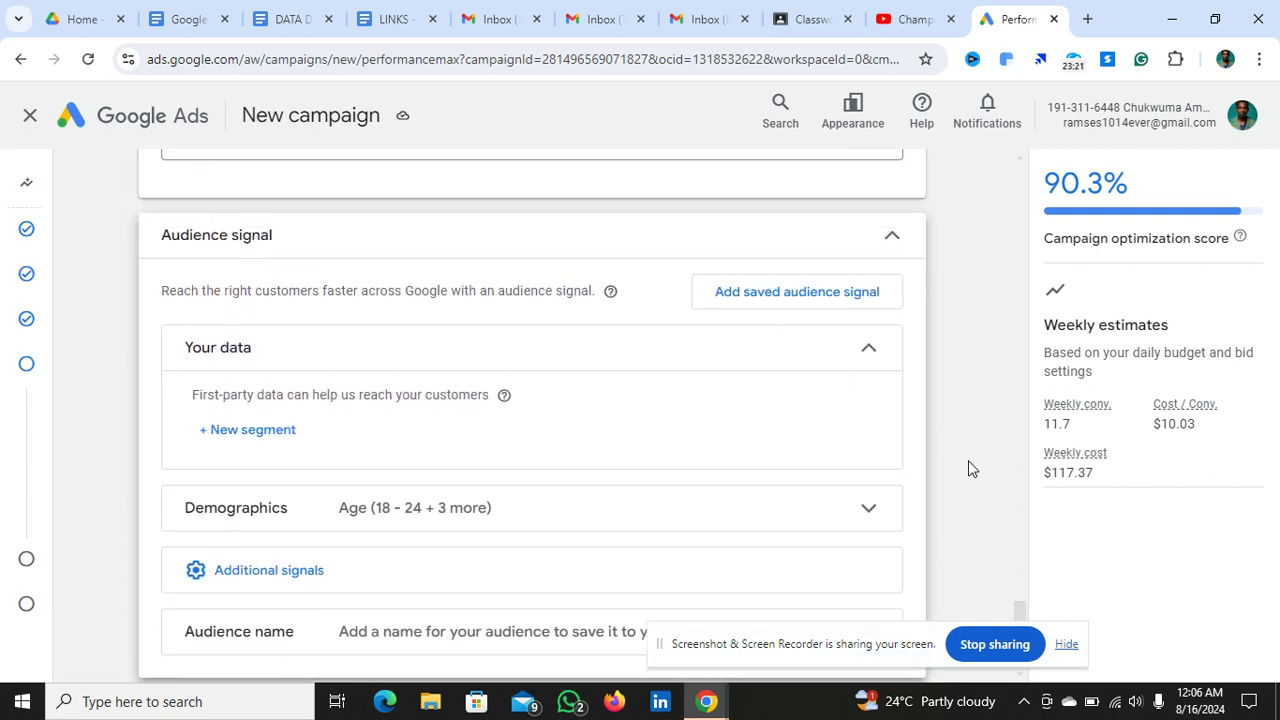
scroll(968, 468, "down", 1)
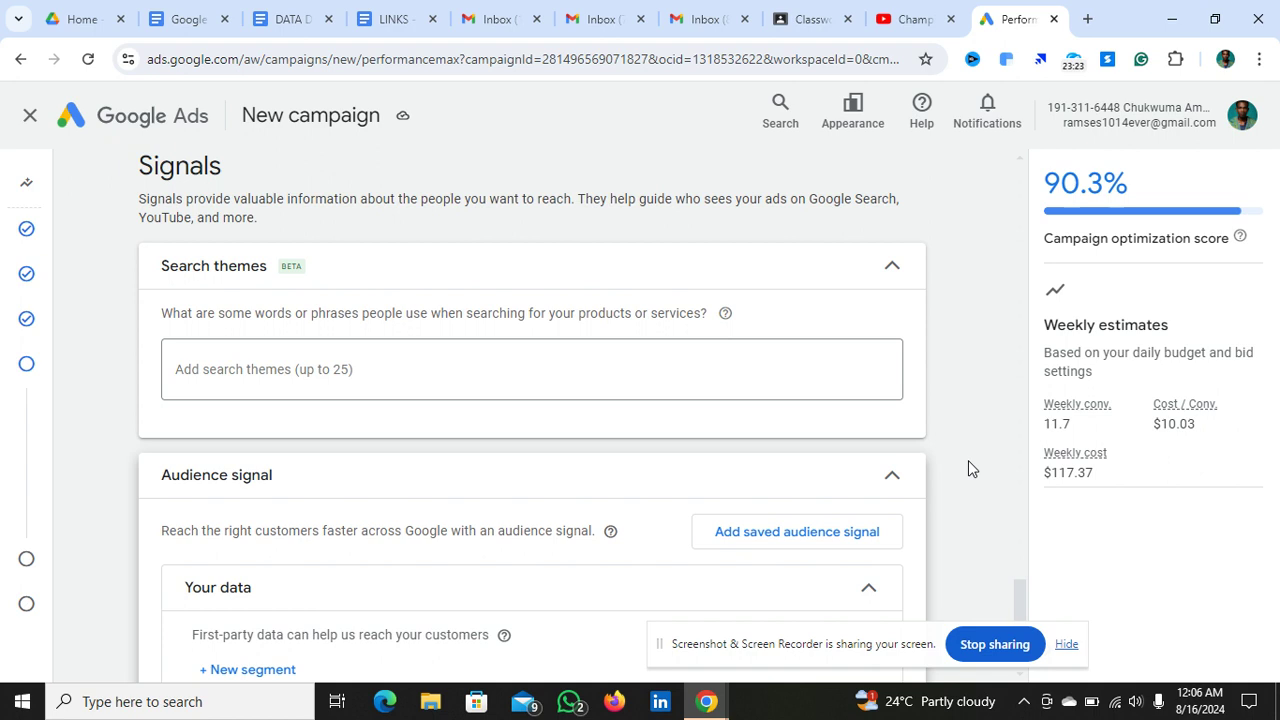
scroll(968, 463, "down", 1)
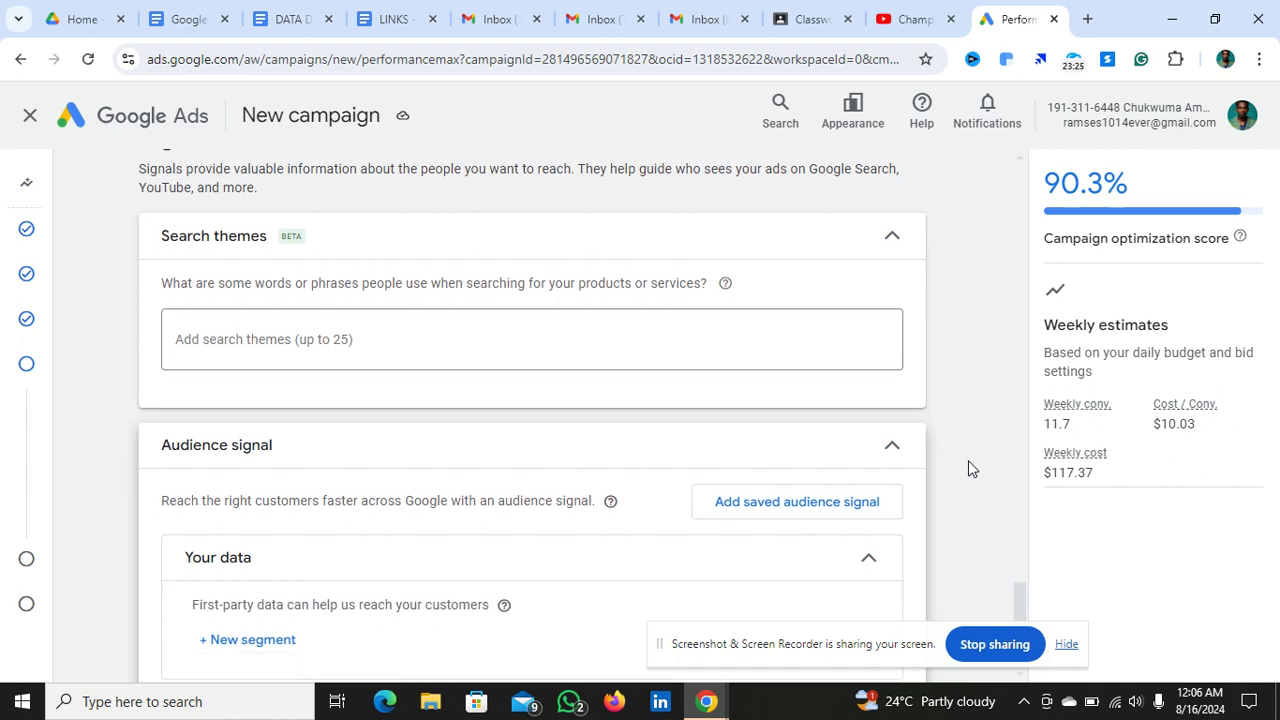
scroll(968, 466, "down", 4)
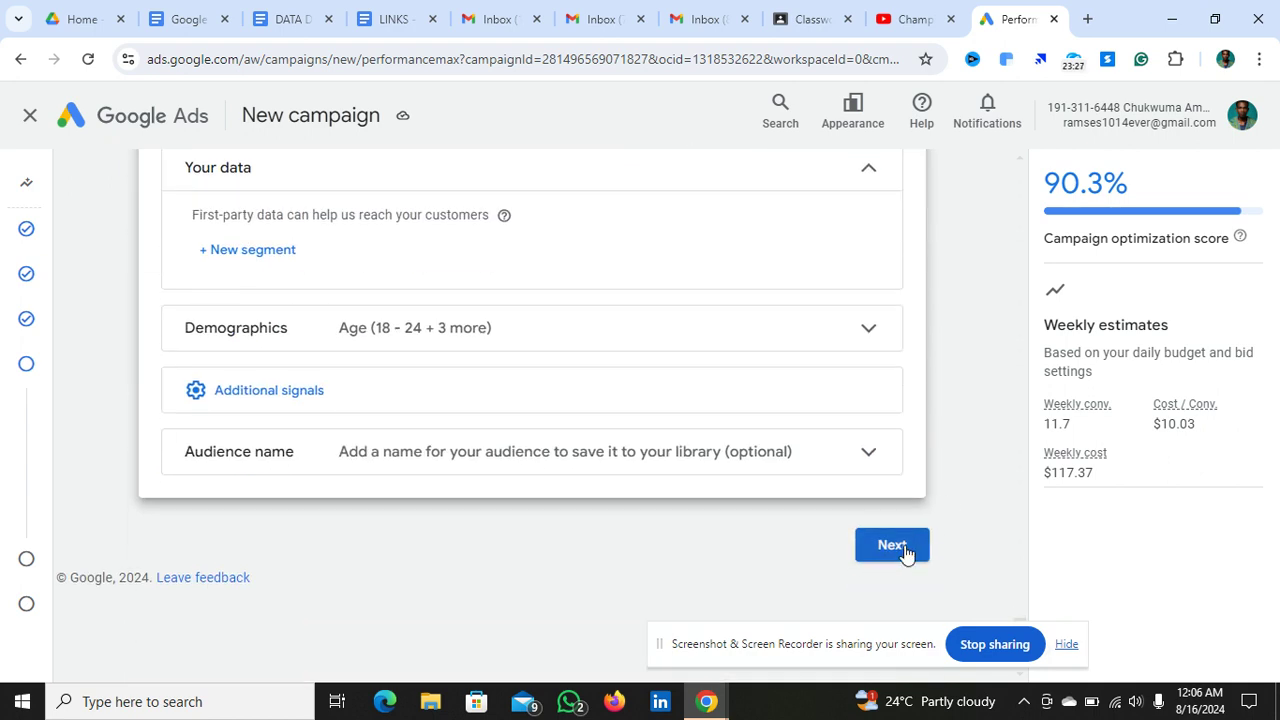
left_click(892, 545)
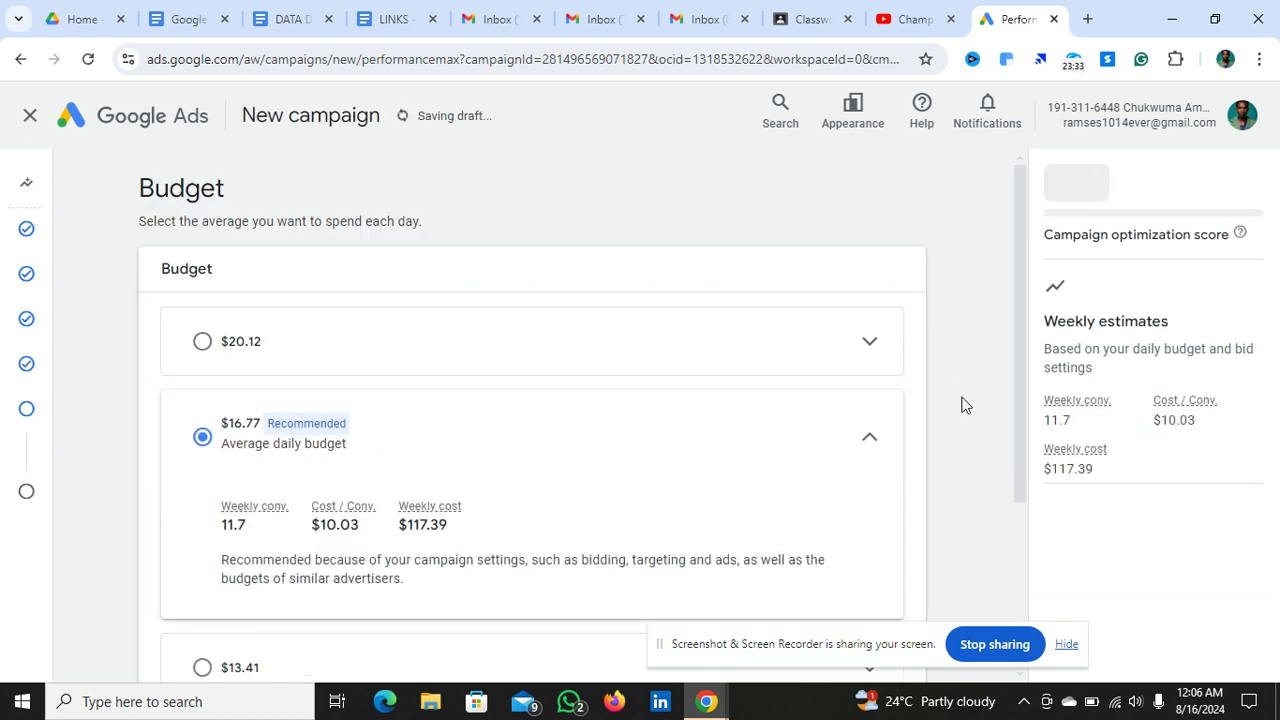
Compare the budget options, keep the recommended average daily budget of $16.77 and continue to the campaign review
scroll(705, 434, "down", 3)
scroll(628, 420, "up", 1)
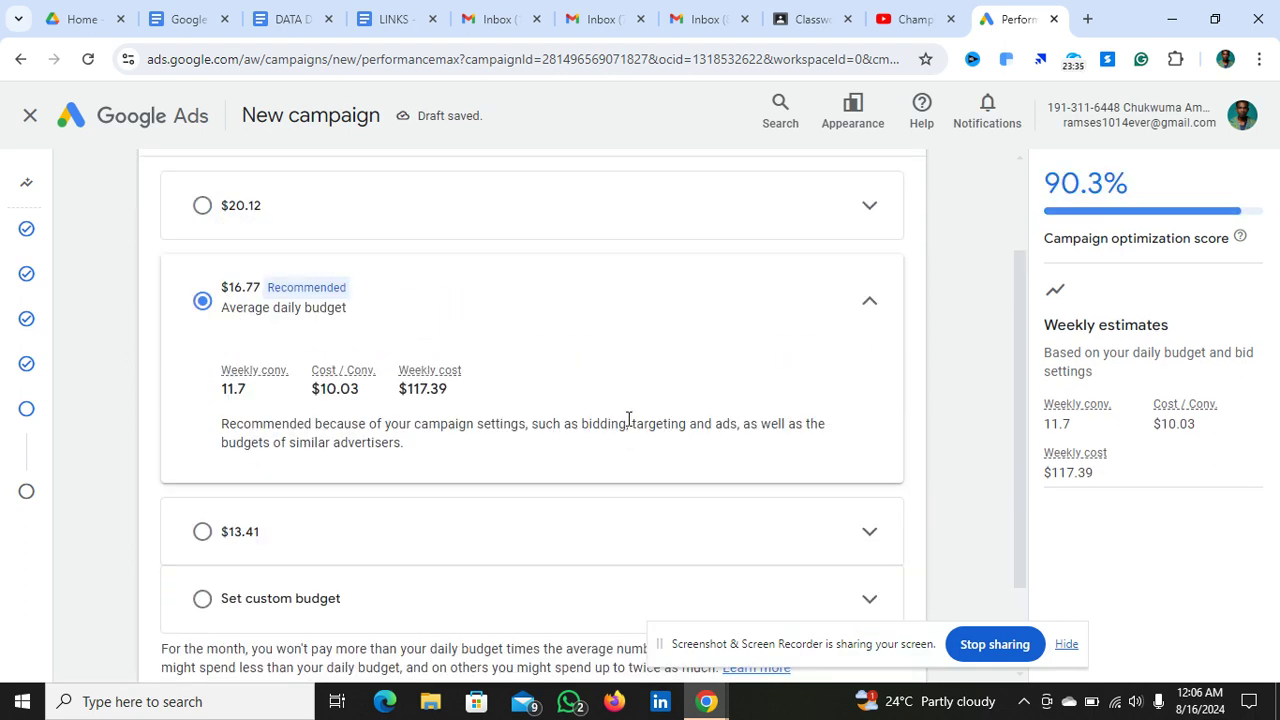
scroll(628, 420, "up", 1)
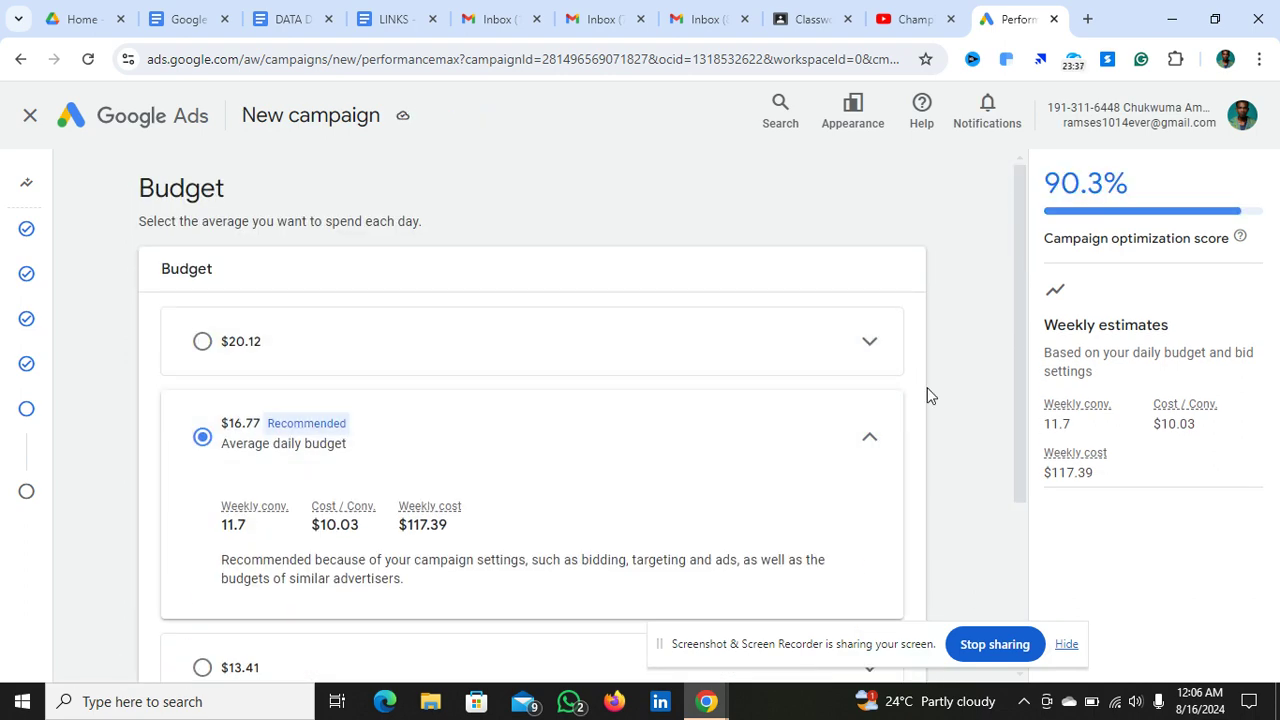
scroll(927, 395, "down", 1)
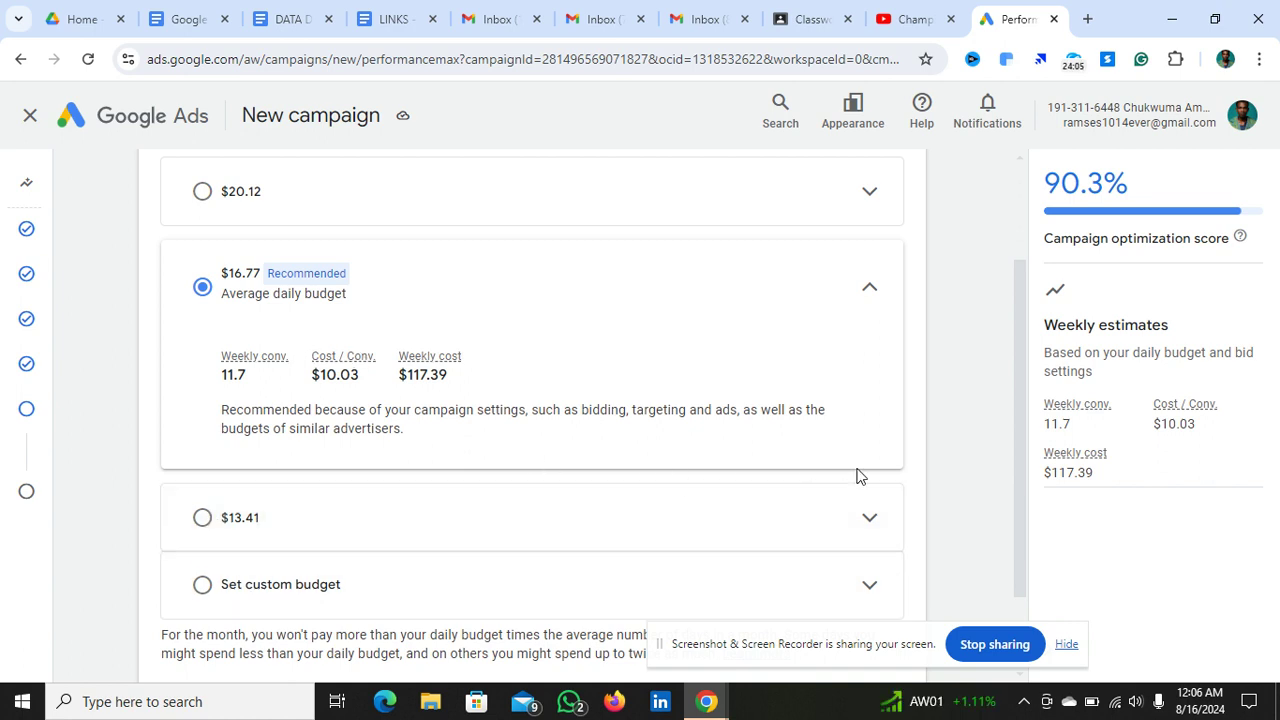
scroll(857, 477, "down", 1)
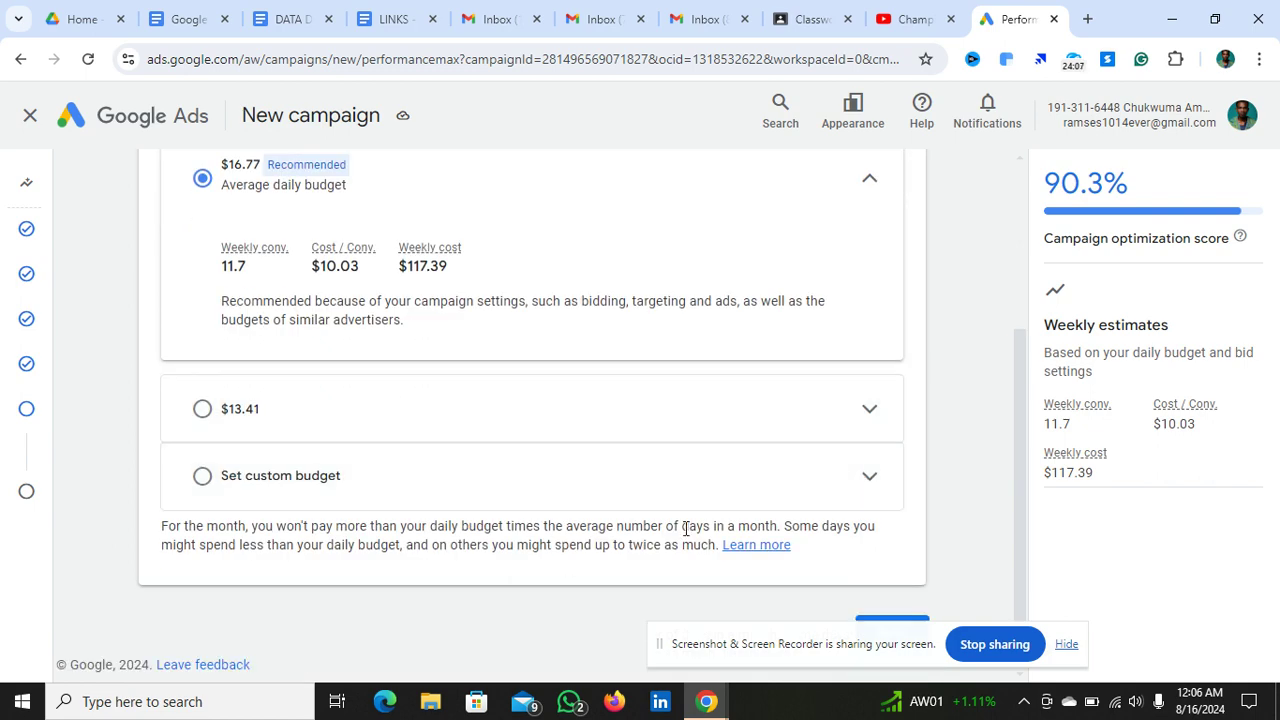
scroll(830, 383, "up", 2)
scroll(831, 381, "down", 2)
left_click_drag(820, 655, 778, 512)
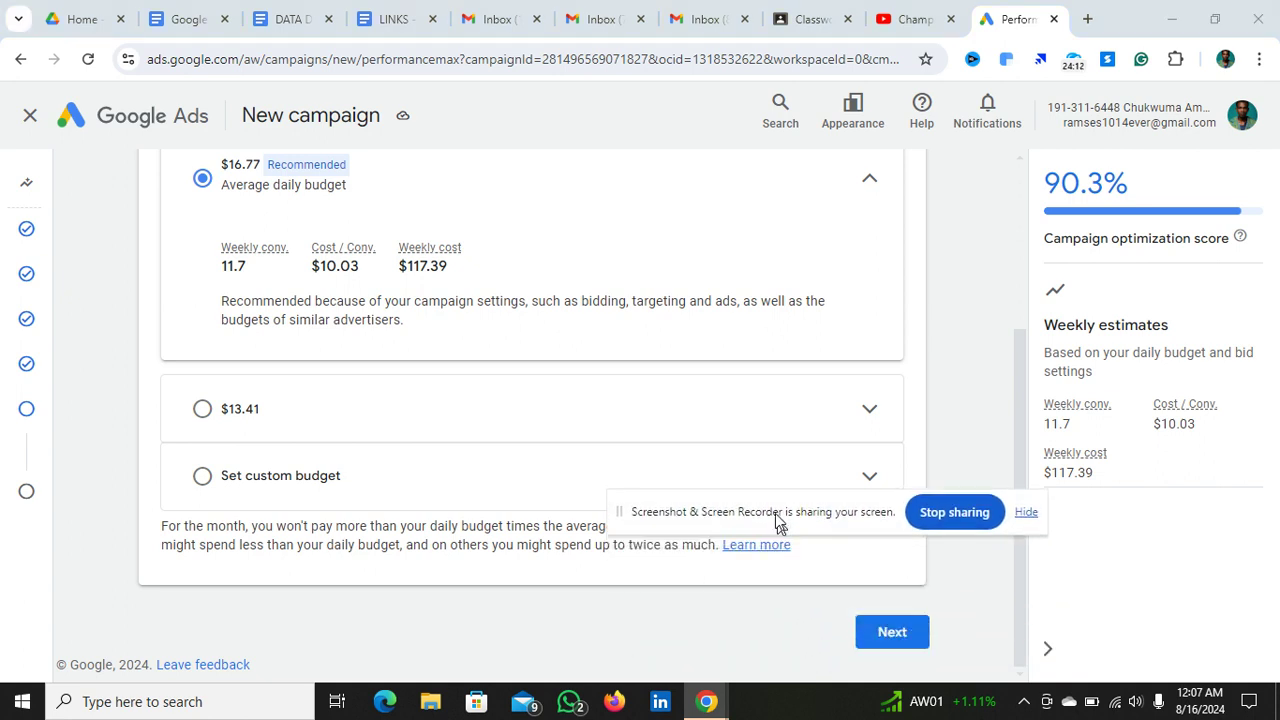
left_click(876, 634)
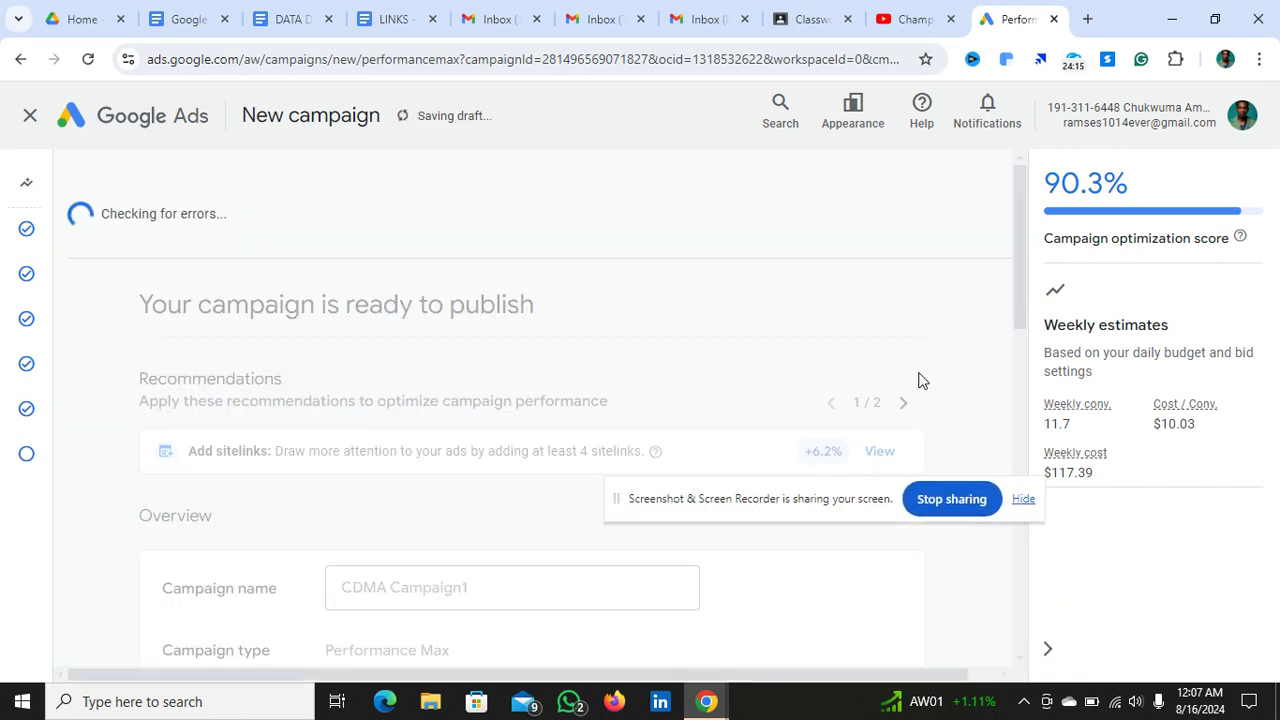
Review the campaign summary from overview to budget and open the asset group's search themes for editing
left_click_drag(810, 490, 723, 649)
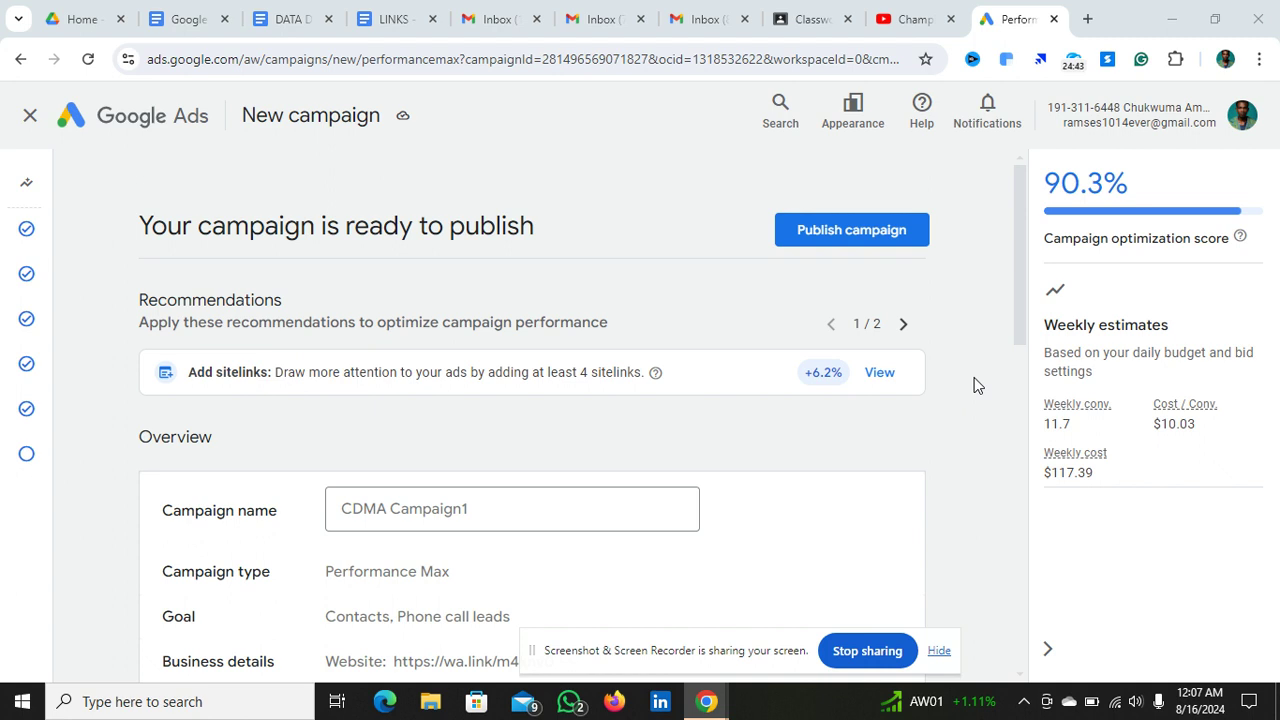
scroll(977, 385, "down", 6)
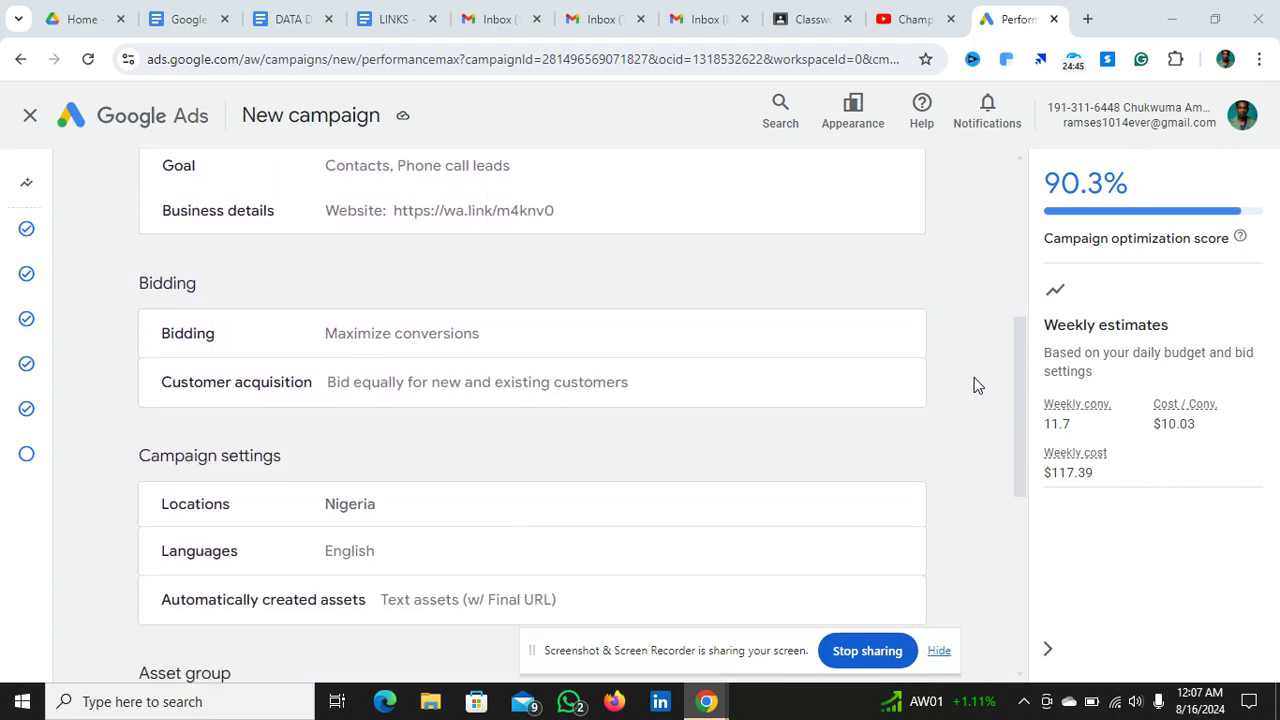
scroll(977, 385, "down", 4)
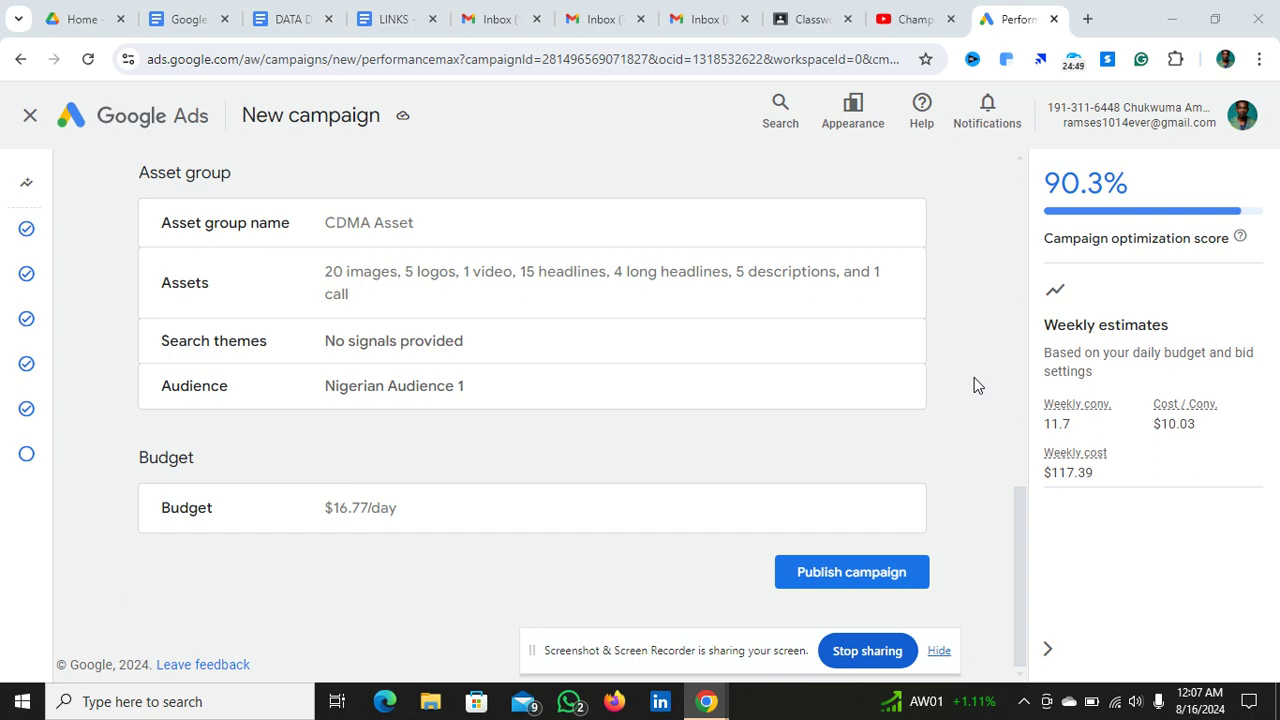
scroll(975, 383, "up", 4)
scroll(975, 383, "down", 5)
left_click(372, 341)
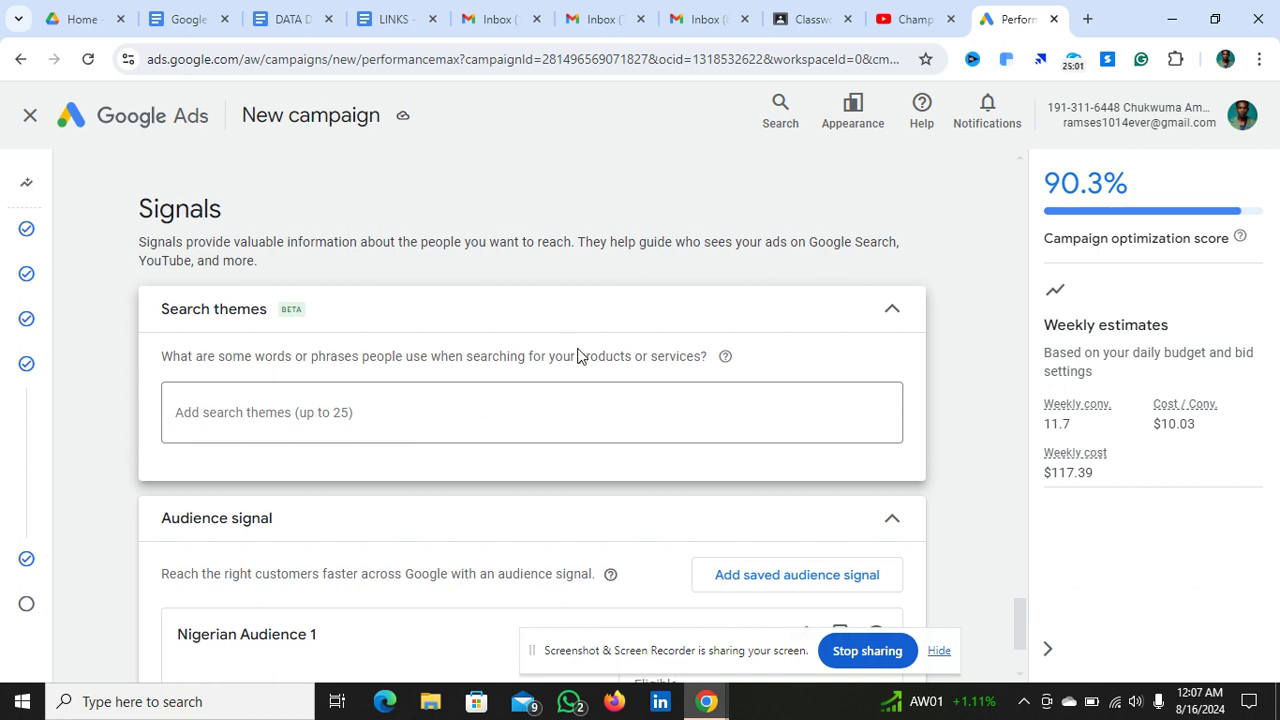
Add "freelancer" and "copywriter" as search themes for the asset group's signals
scroll(578, 357, "down", 2)
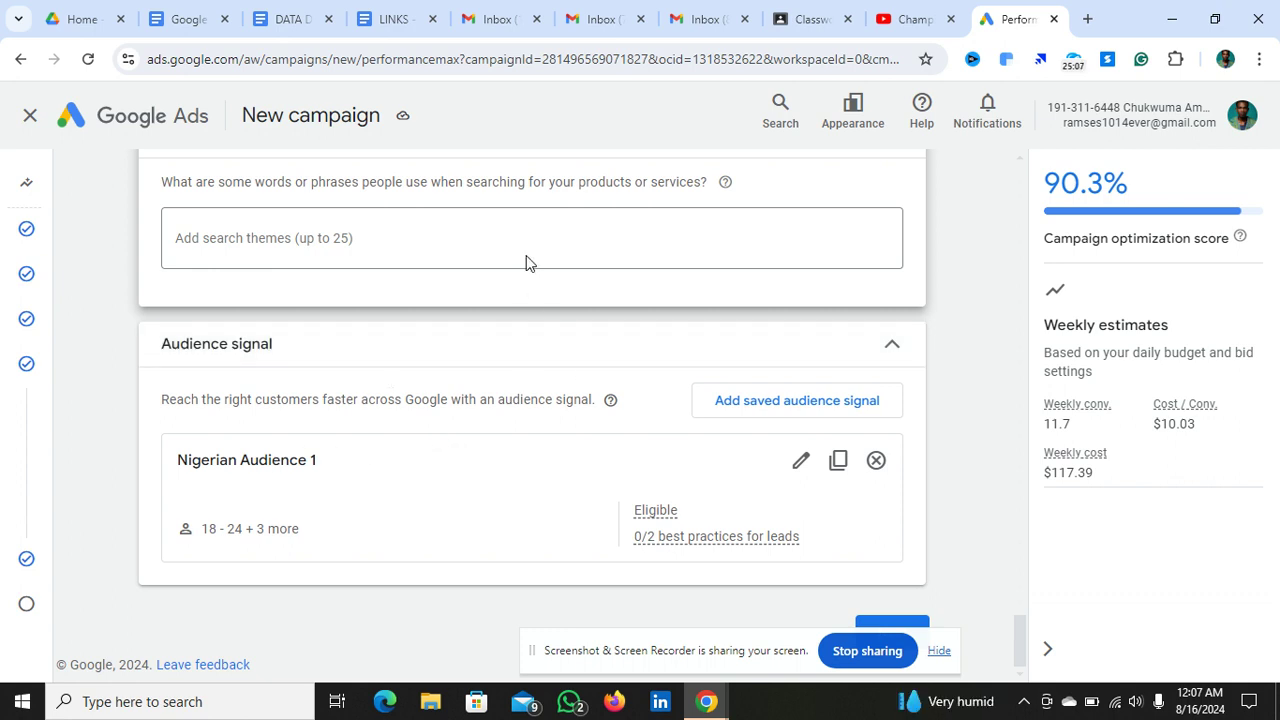
left_click(503, 238)
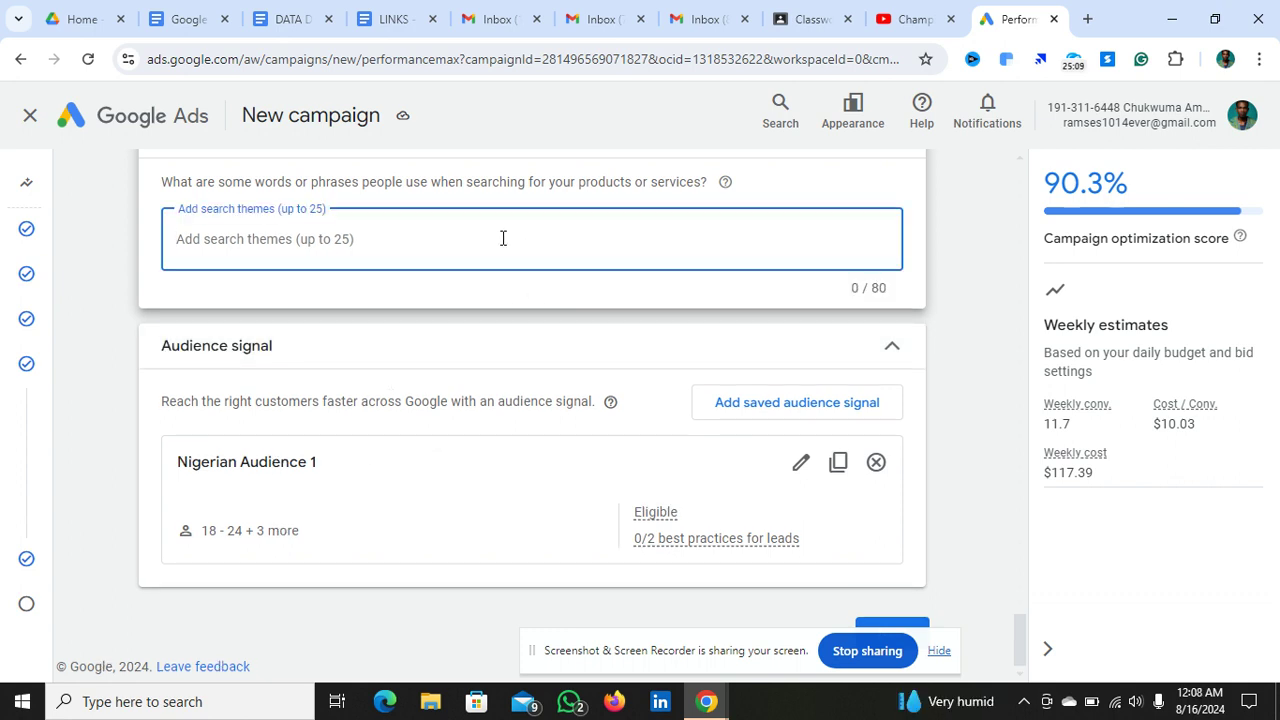
scroll(503, 238, "up", 2)
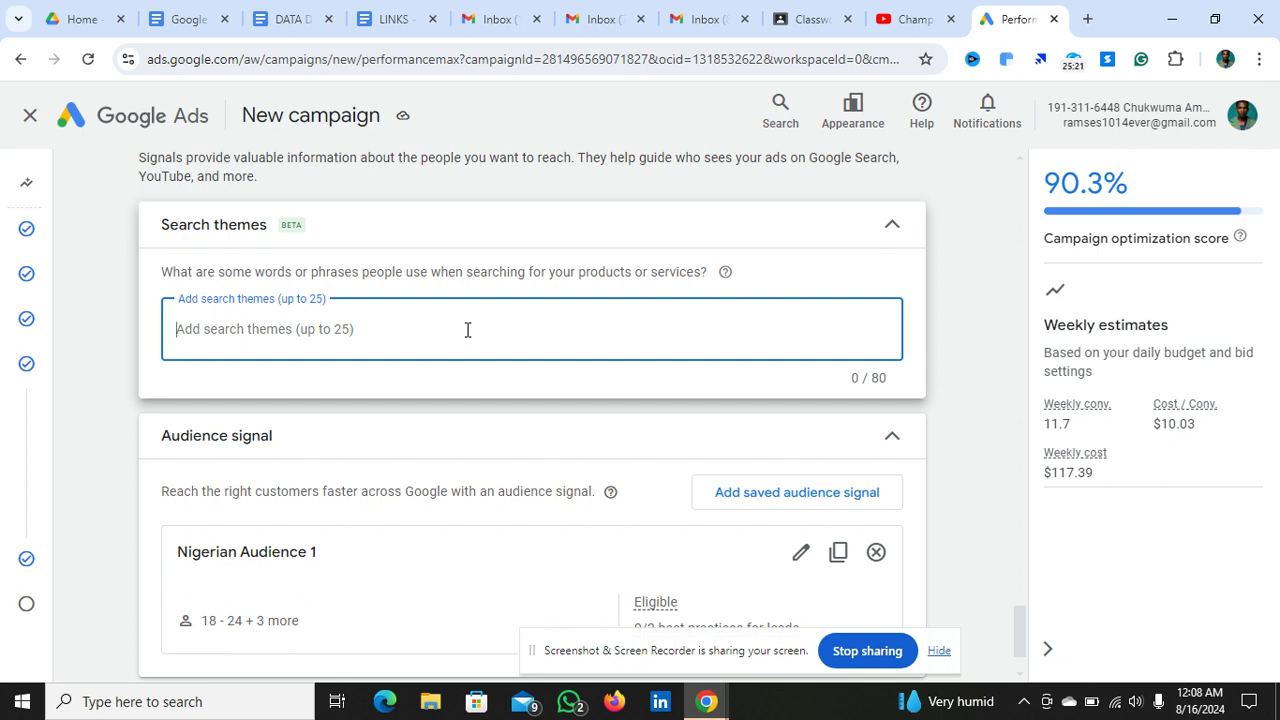
type("frelancer")
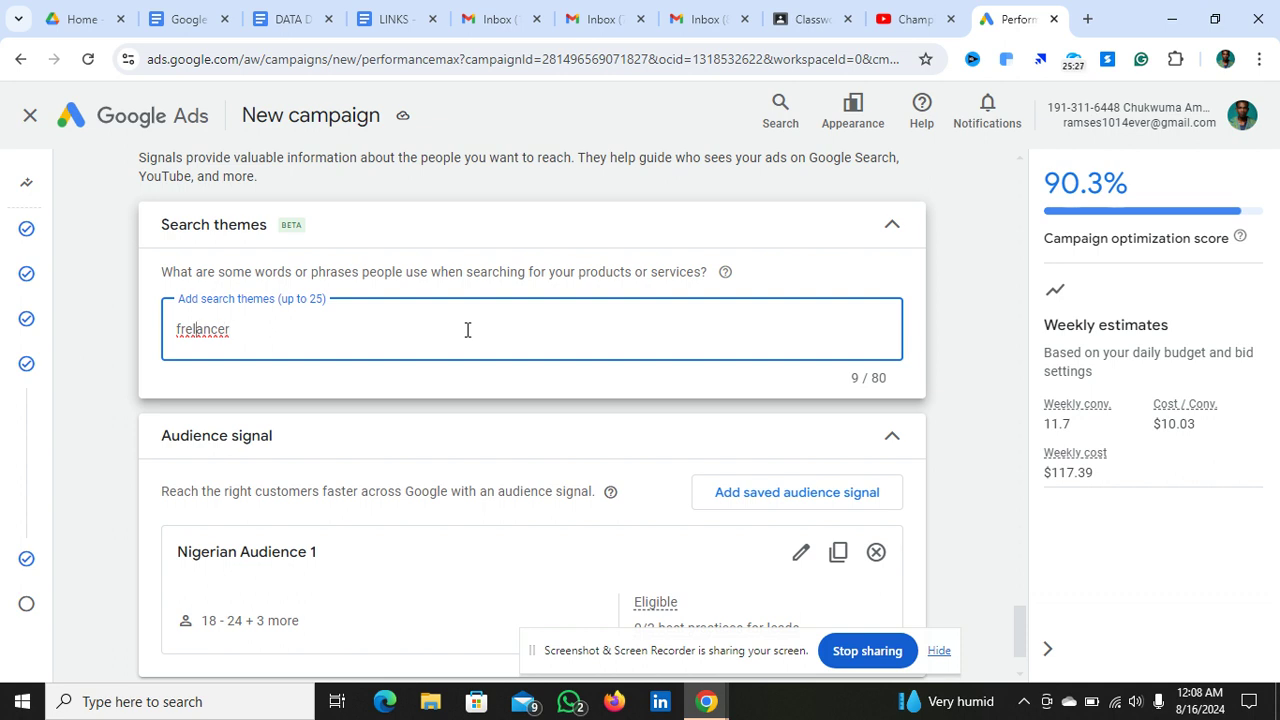
type("e")
key("Return")
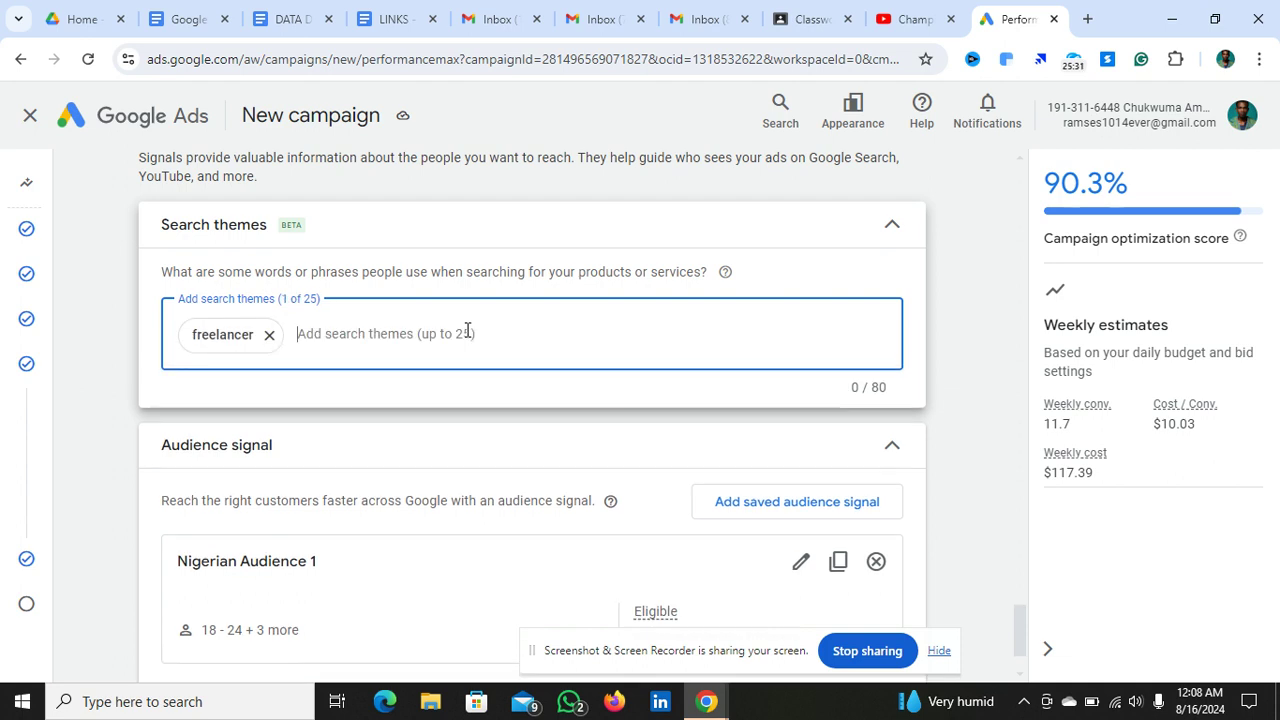
type("copywriter")
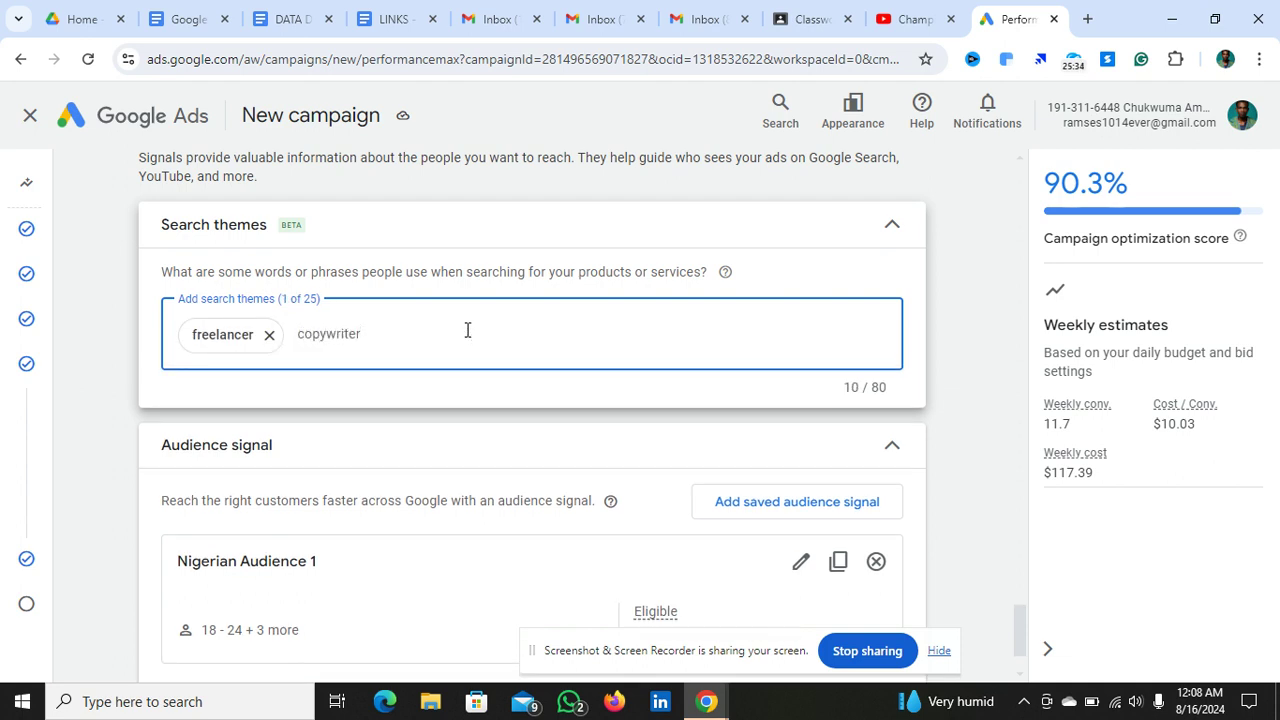
key("Return")
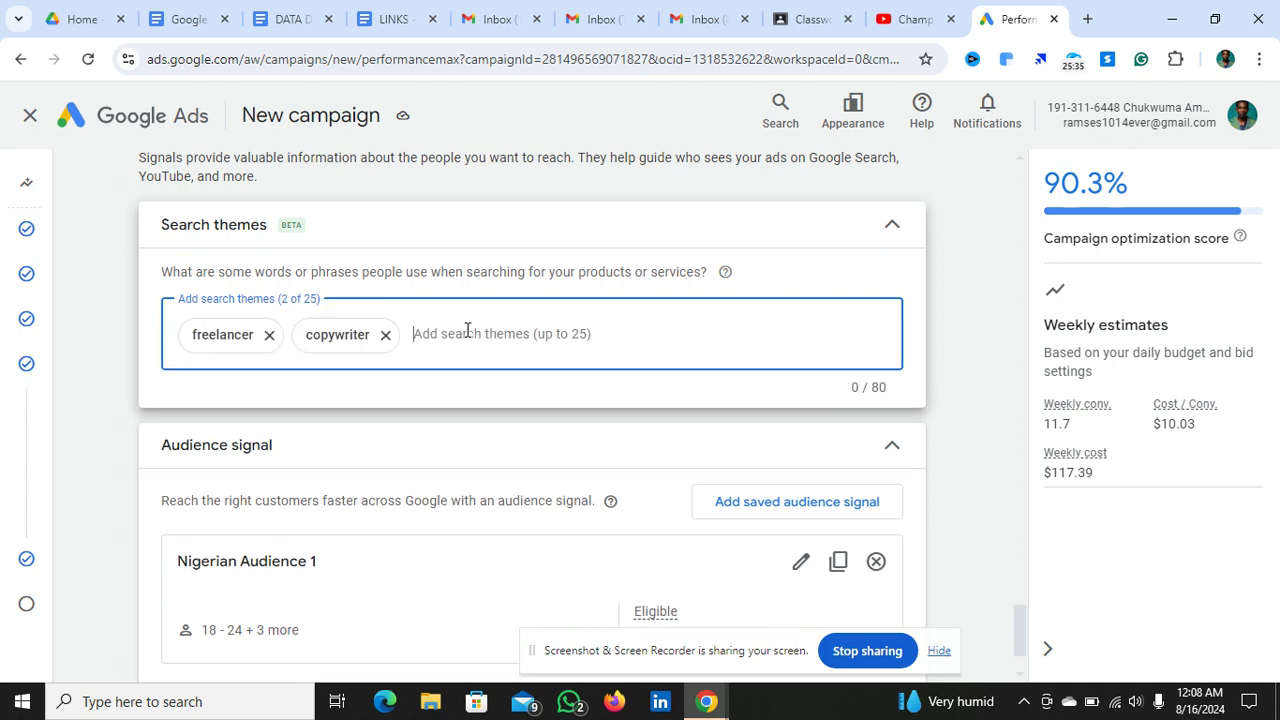
Add the search themes "content writer" and "graphic designer"
type("conte")
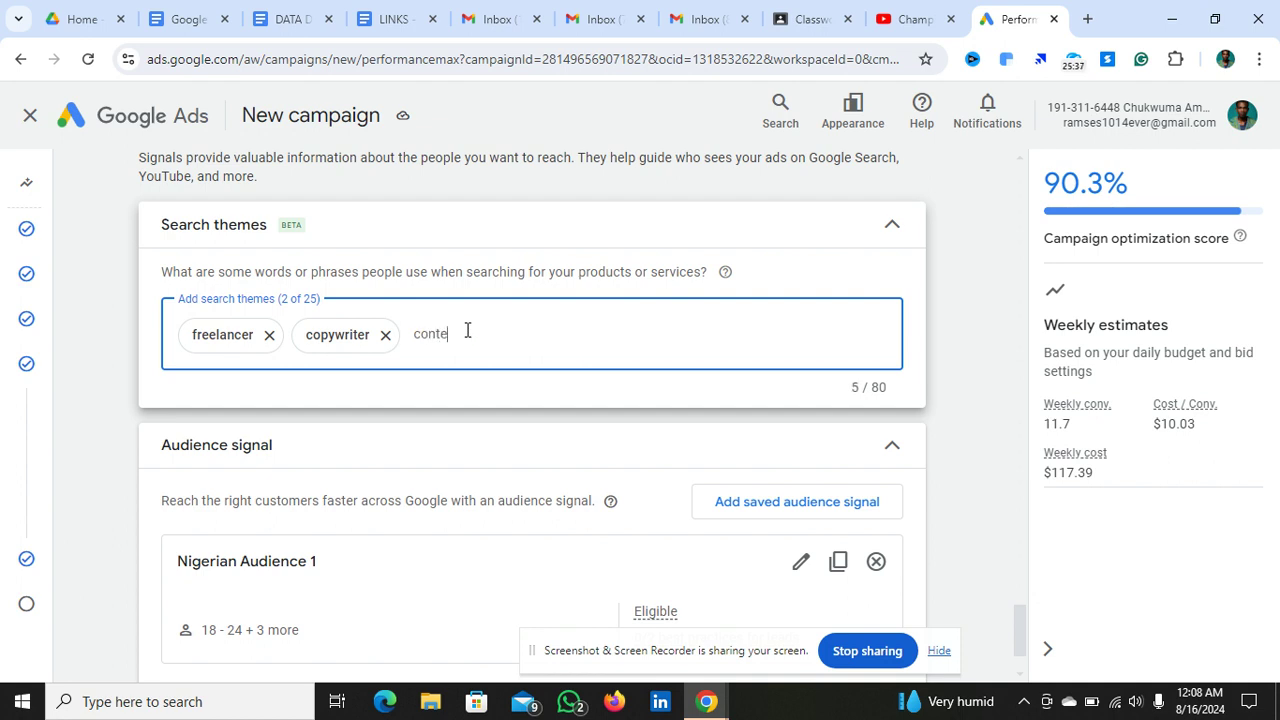
type("nt writer")
key("Return")
type("g")
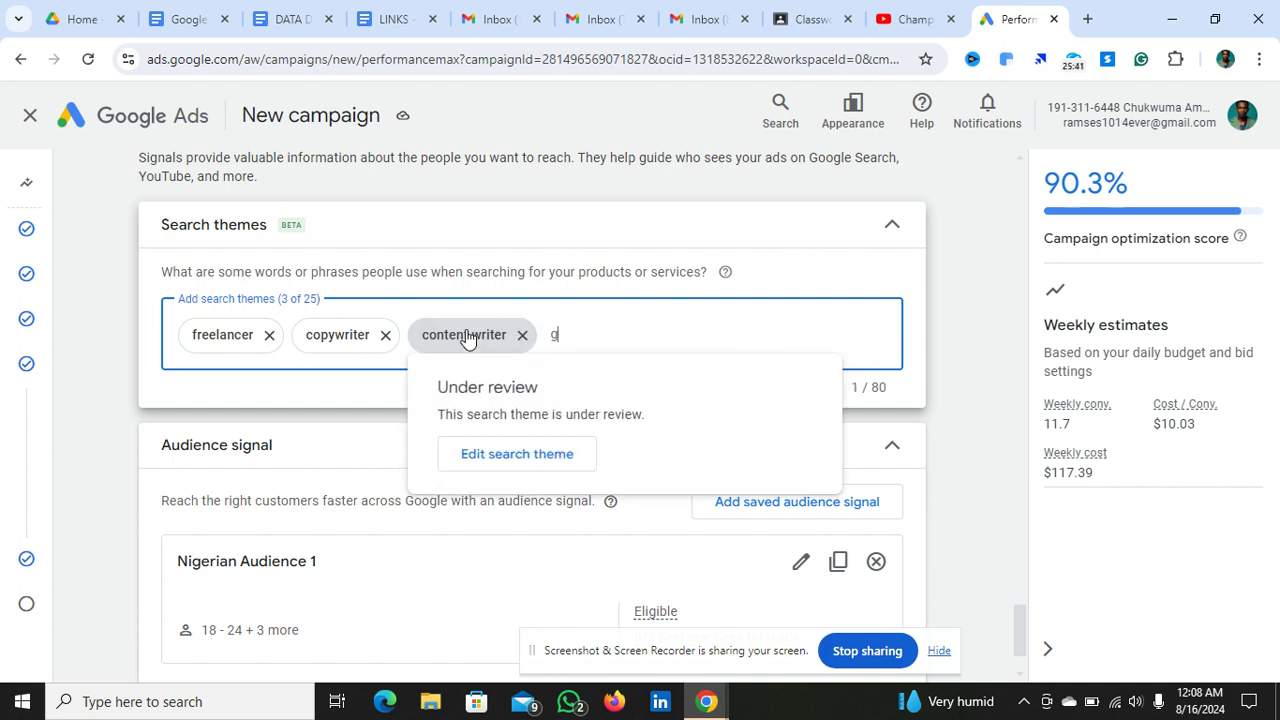
type("raphic designe")
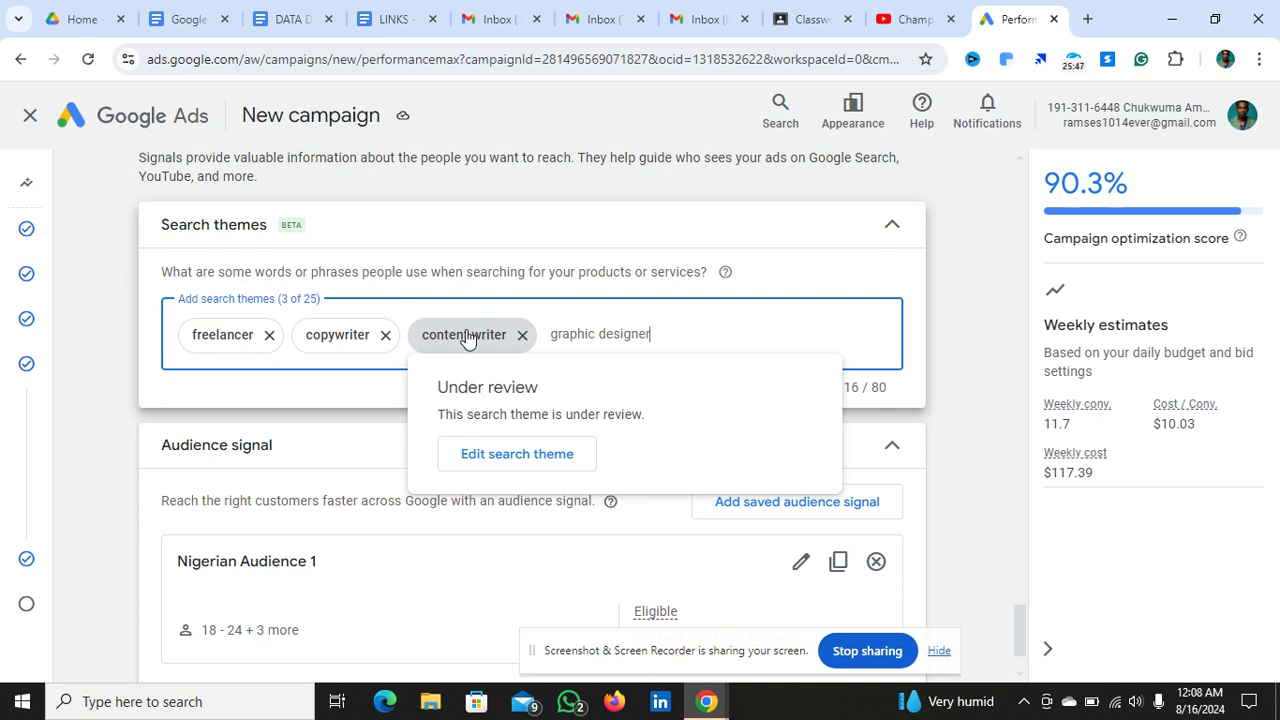
type("r")
key("Return")
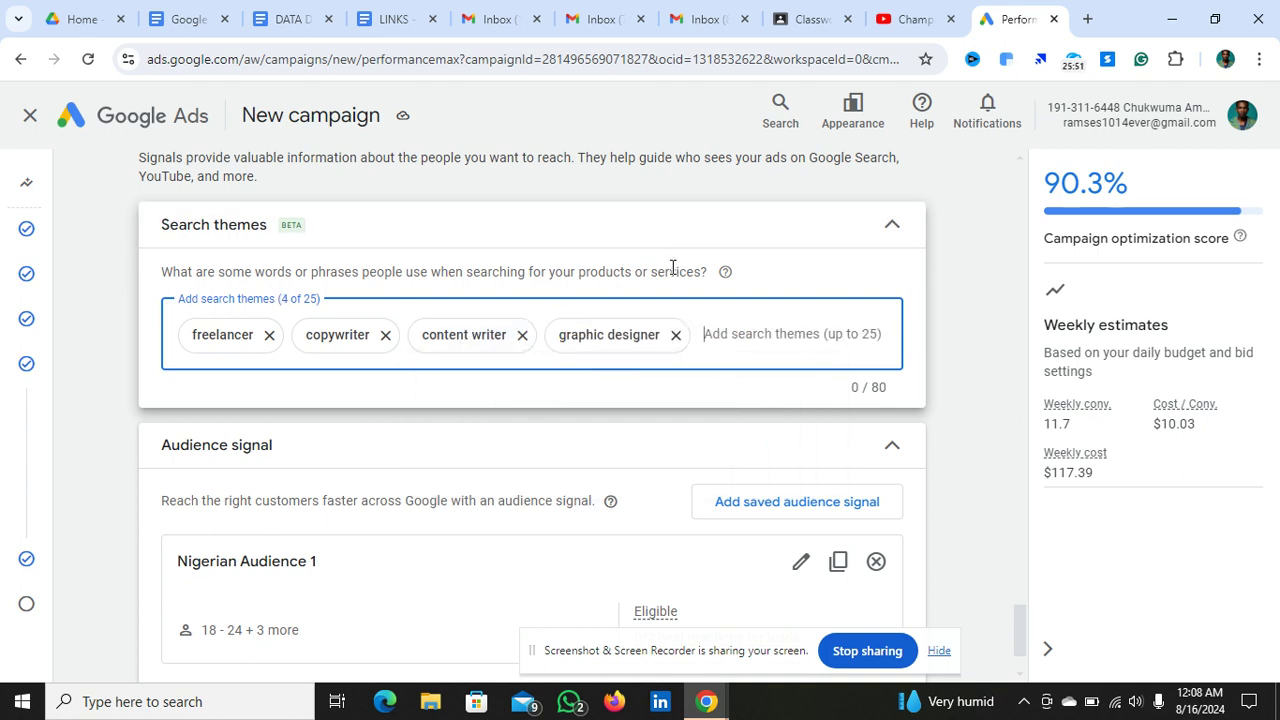
Add "UI/UX designer" as another search theme for the asset group's signals
type("UI")
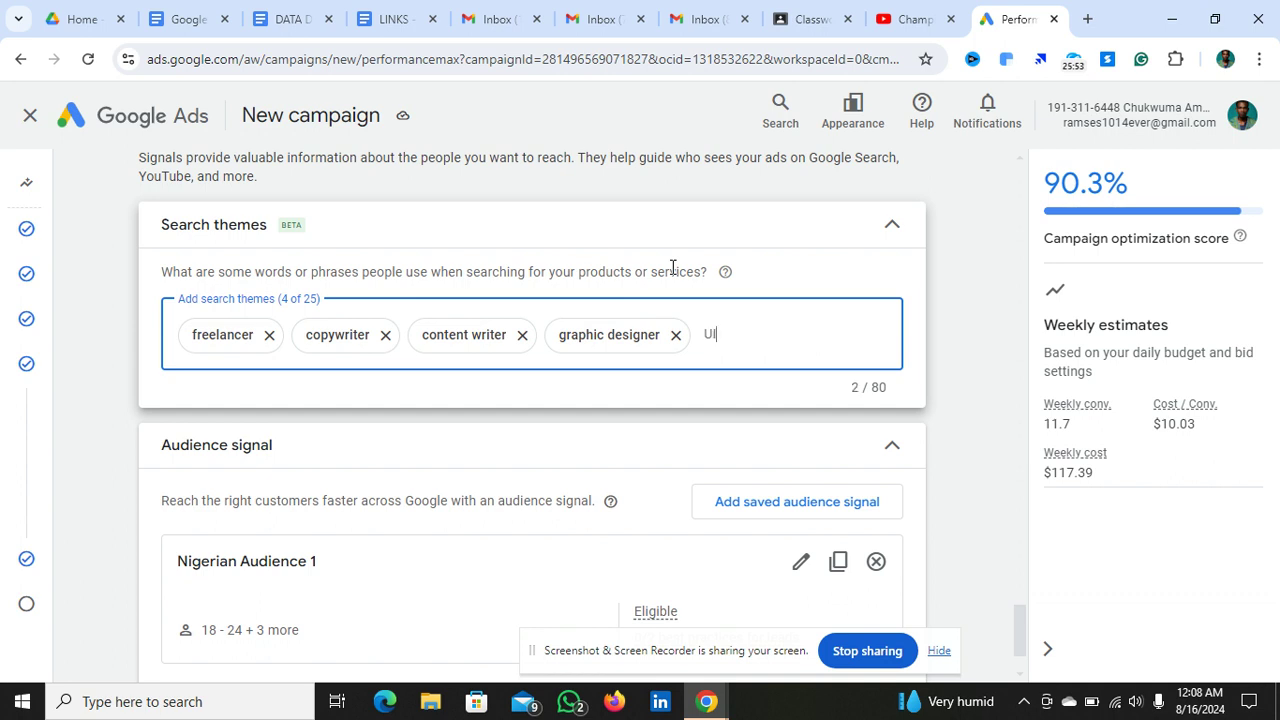
type("/UX designer")
key("Return")
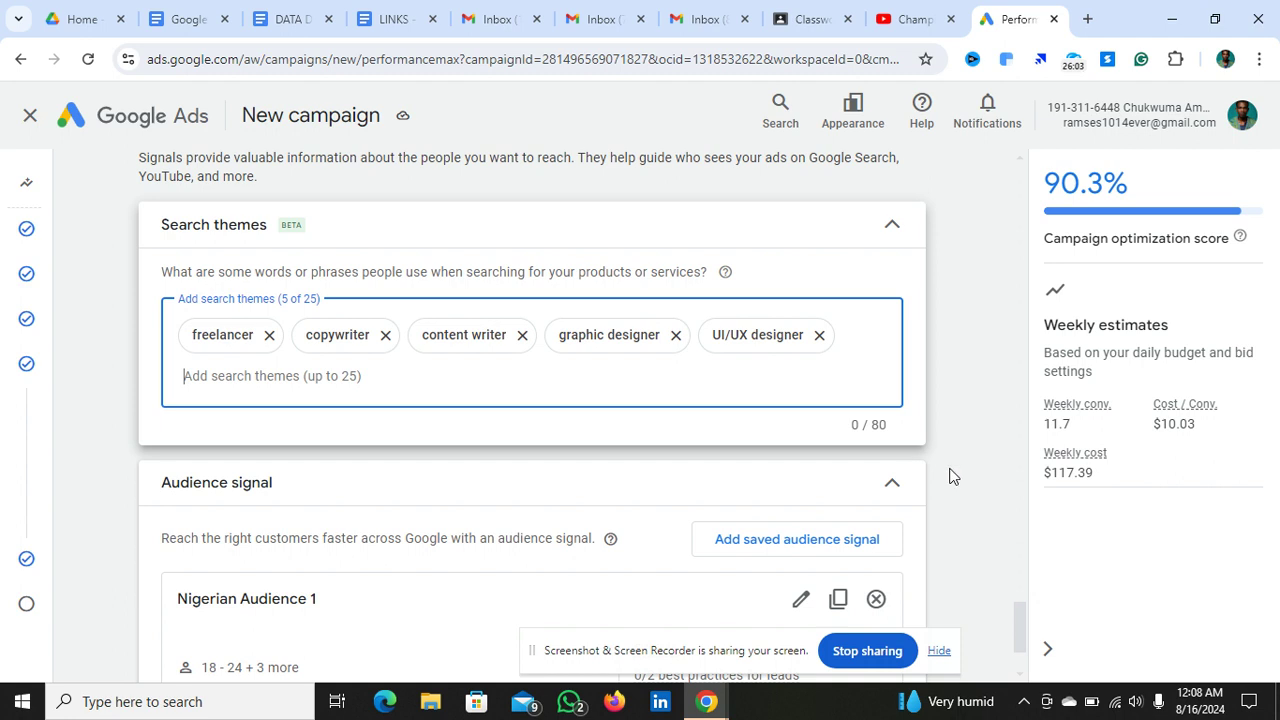
Proceed past the asset group signals, keep the recommended $16.77 average daily budget and continue to the campaign review
scroll(950, 476, "down", 2)
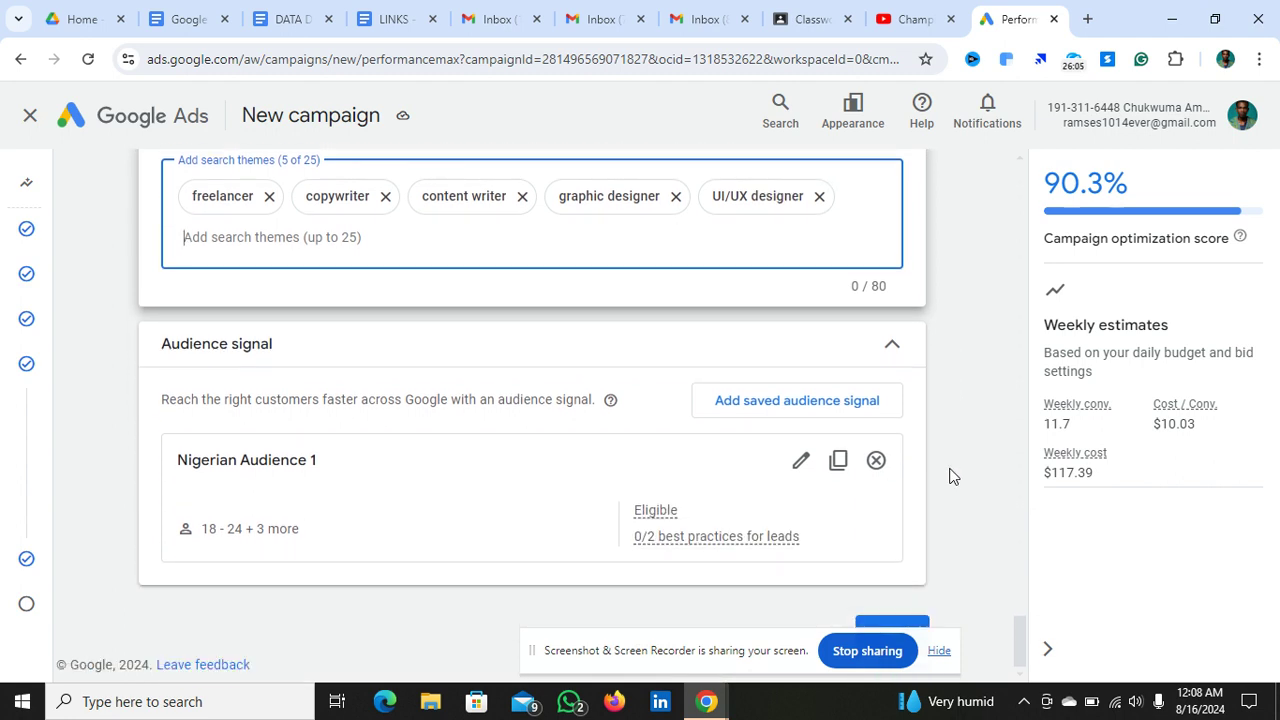
left_click_drag(648, 649, 657, 521)
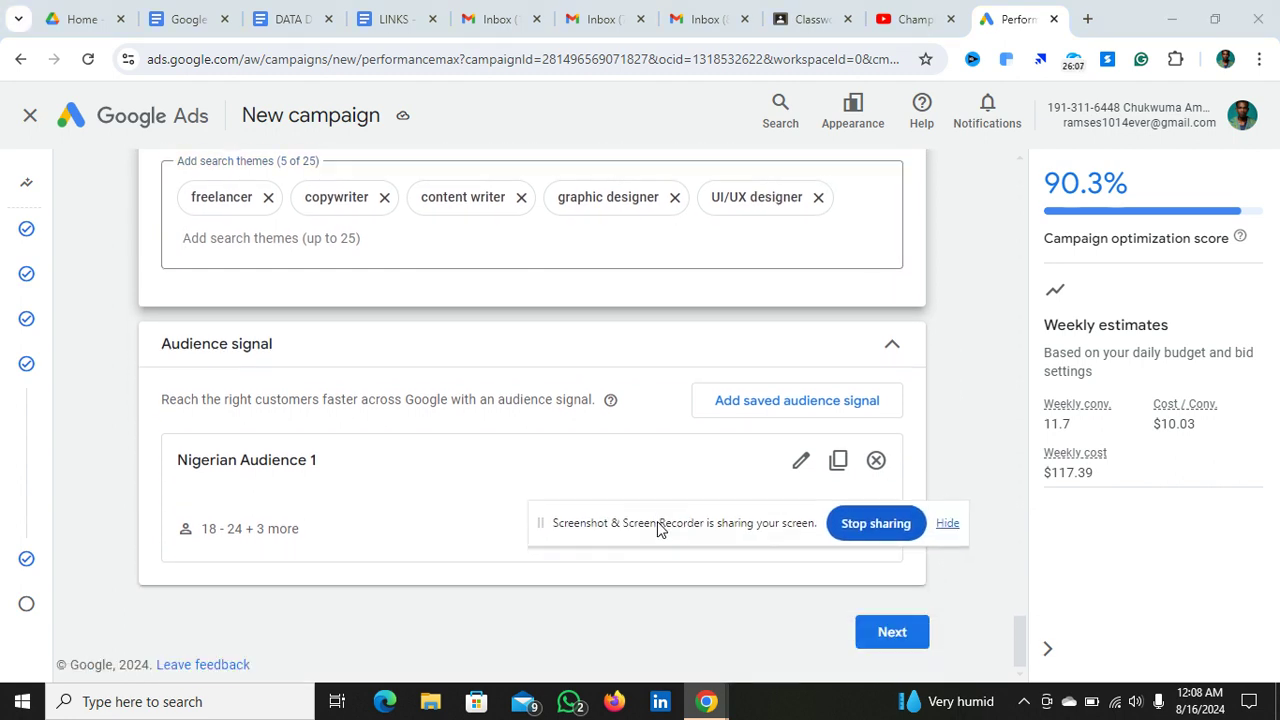
left_click(888, 628)
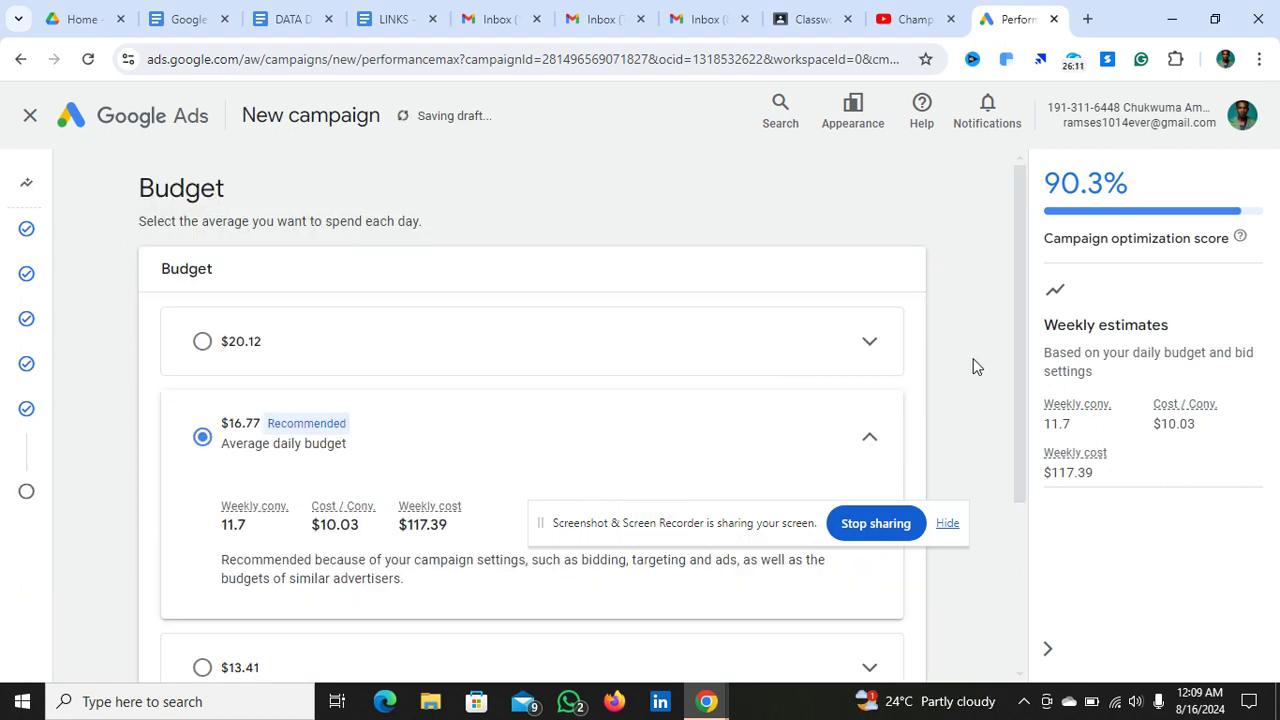
scroll(975, 366, "down", 3)
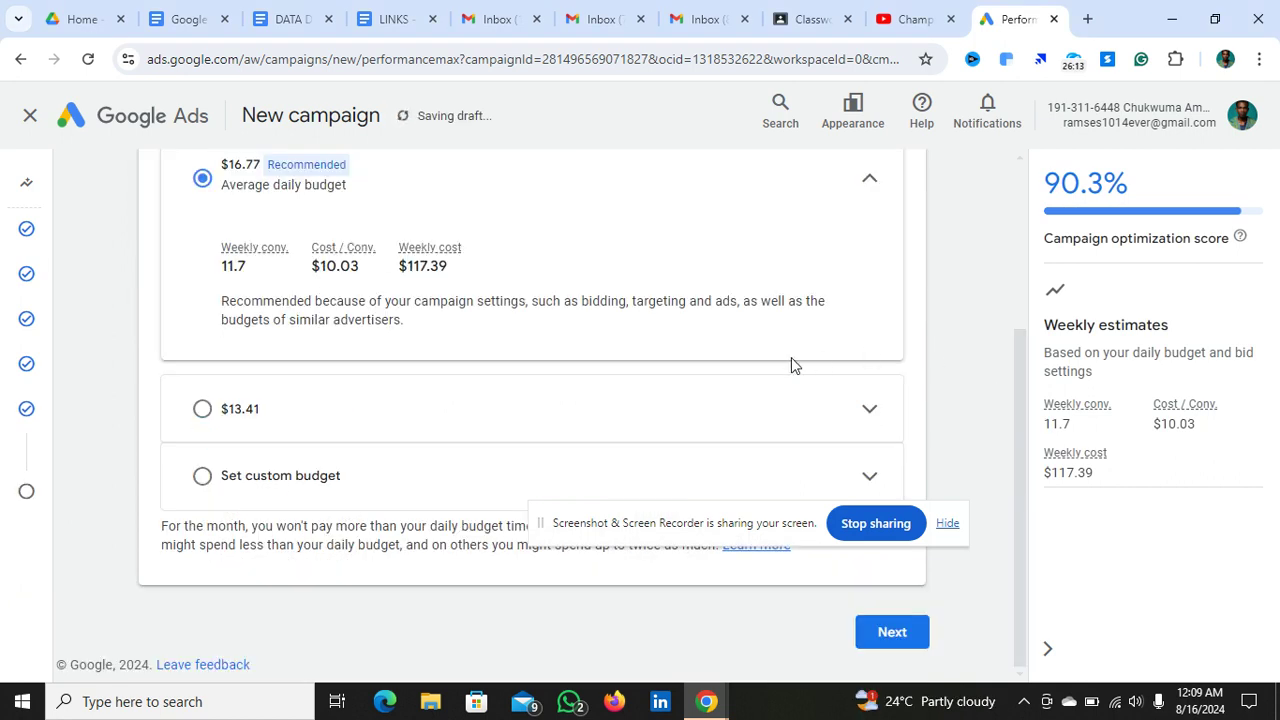
left_click(891, 633)
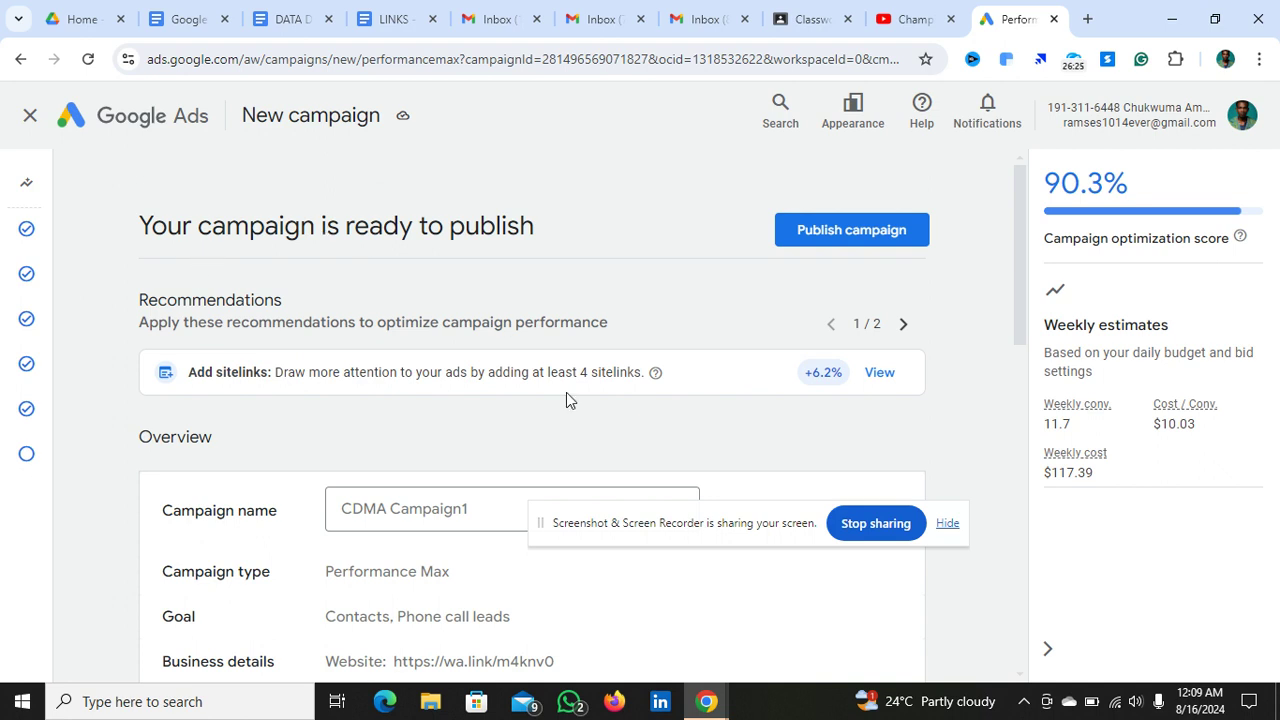
Review the campaign summary's bidding, campaign settings, asset group, updated search themes, audience and daily budget
scroll(993, 492, "down", 5)
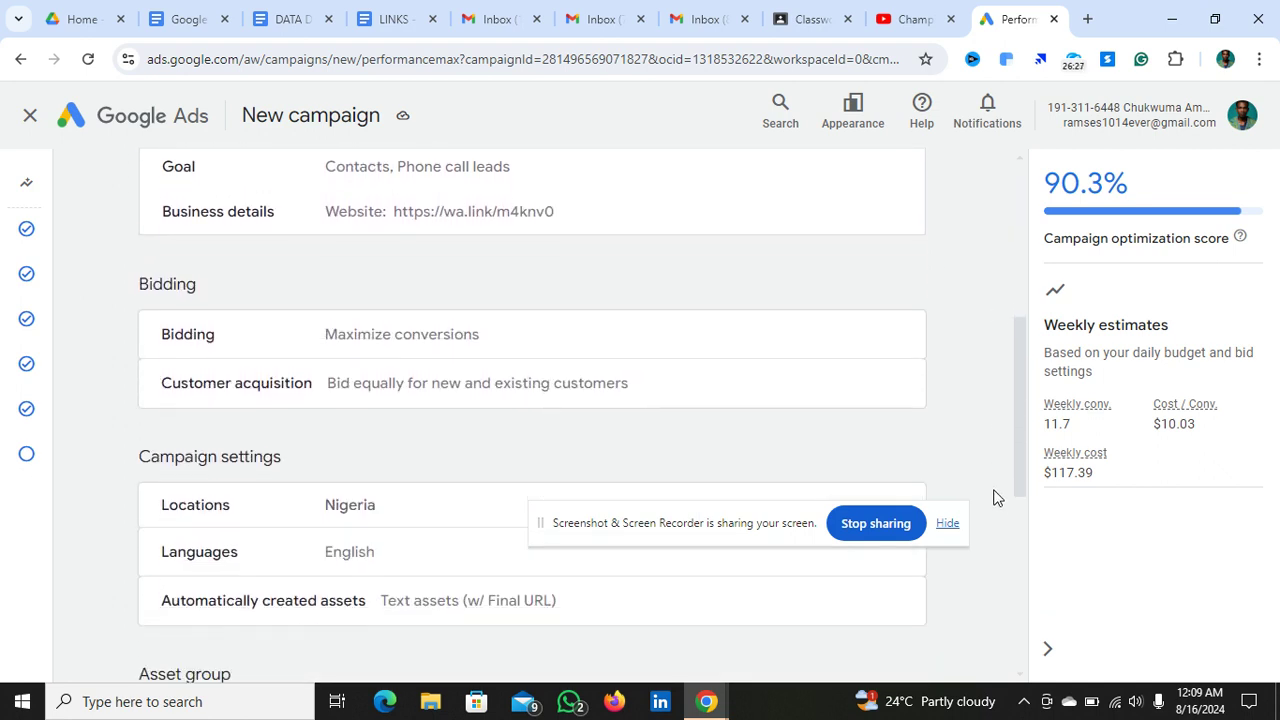
scroll(995, 497, "down", 4)
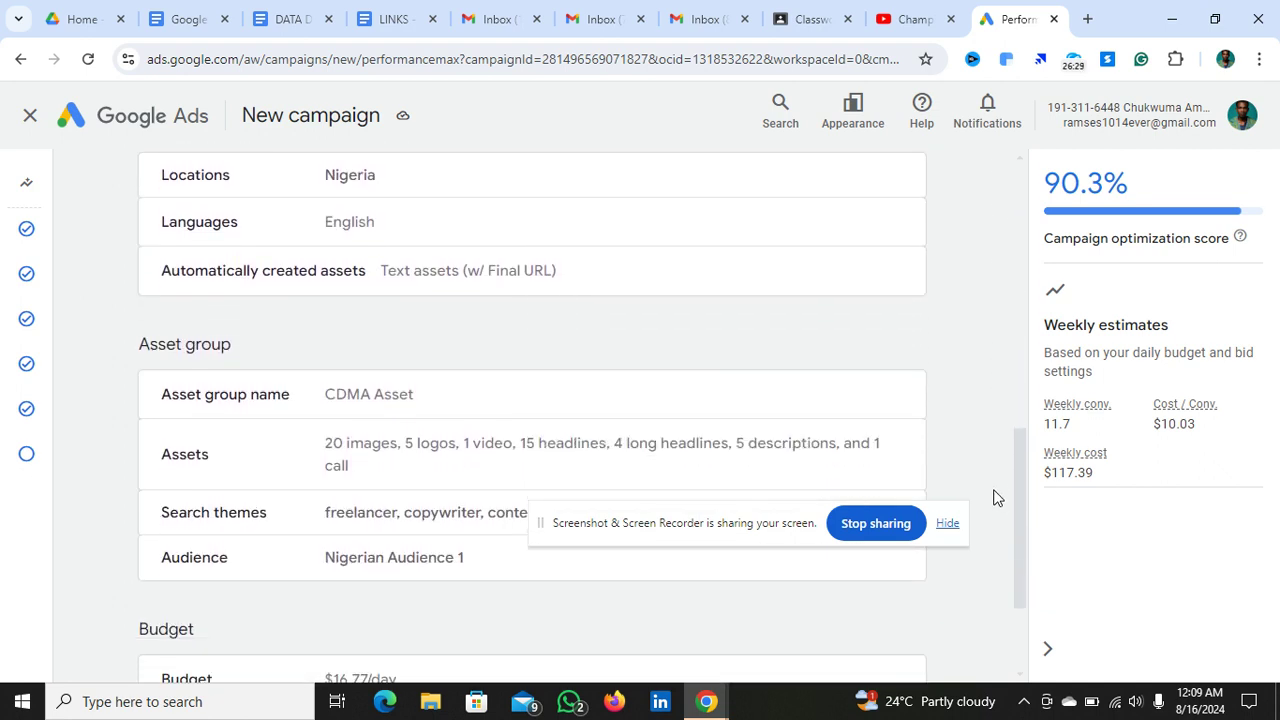
scroll(995, 497, "down", 1)
scroll(995, 497, "down", 1)
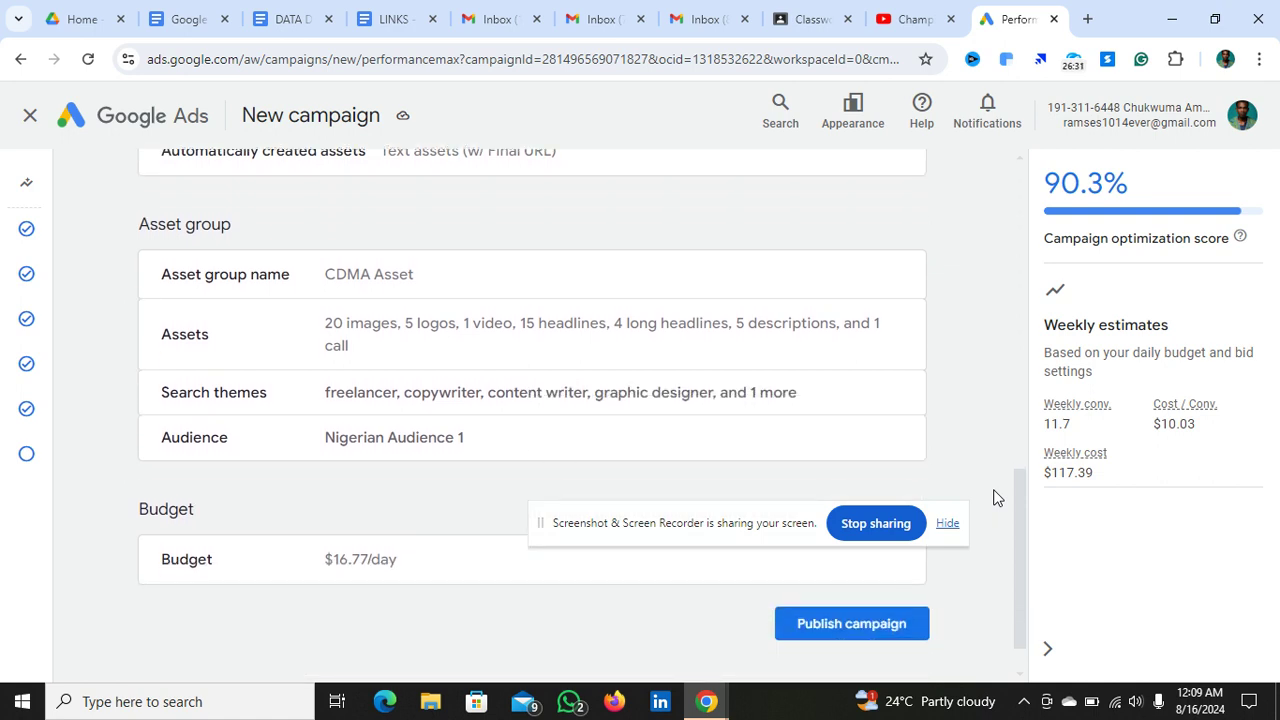
scroll(995, 497, "down", 1)
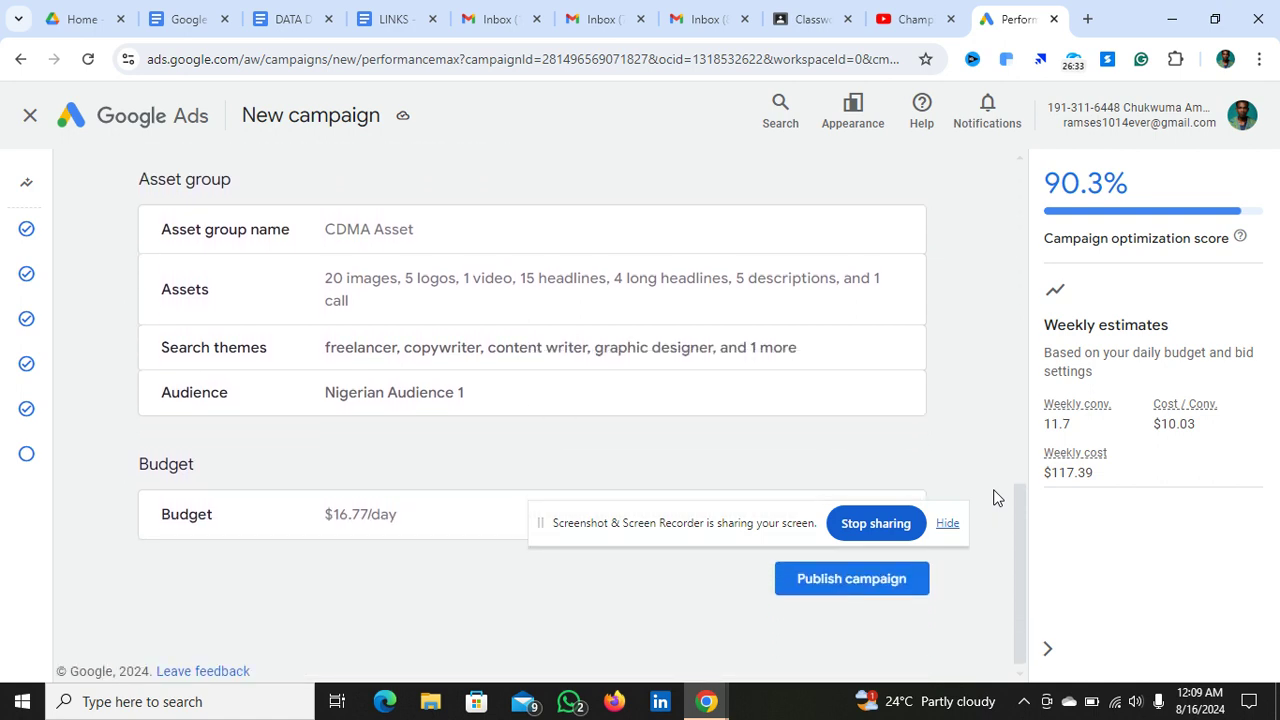
scroll(995, 497, "down", 1)
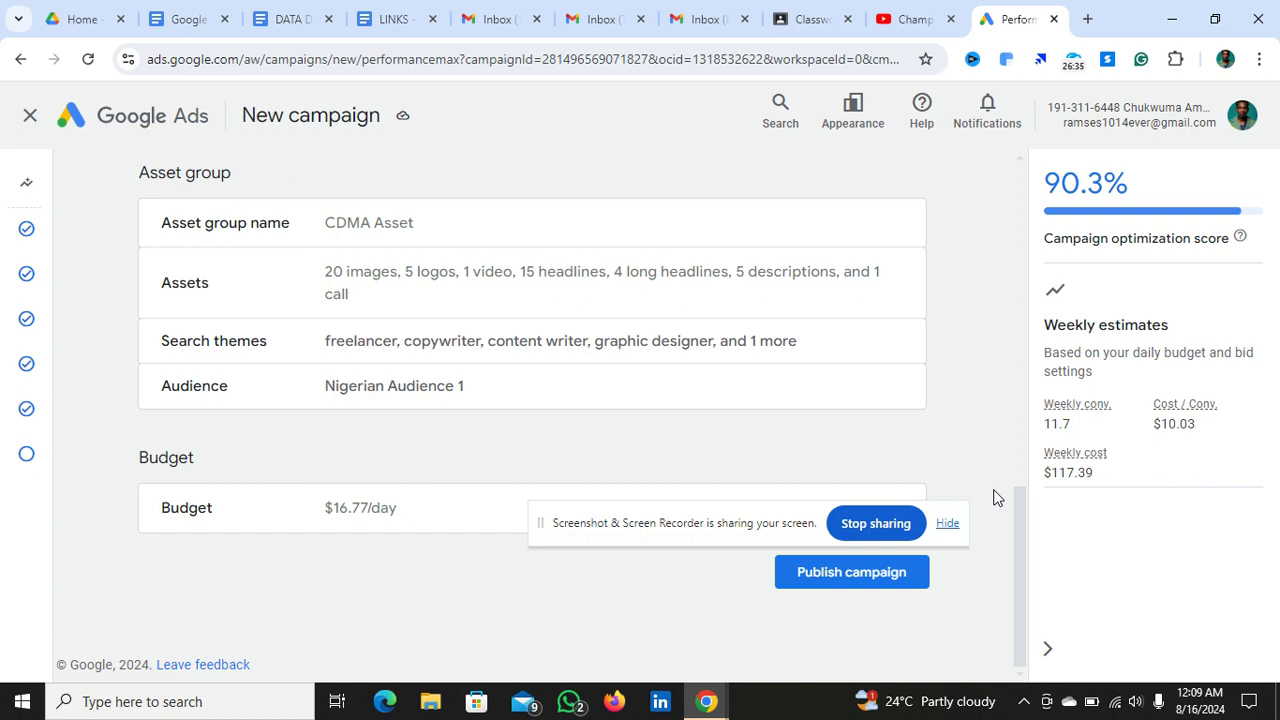
left_click_drag(707, 535, 503, 640)
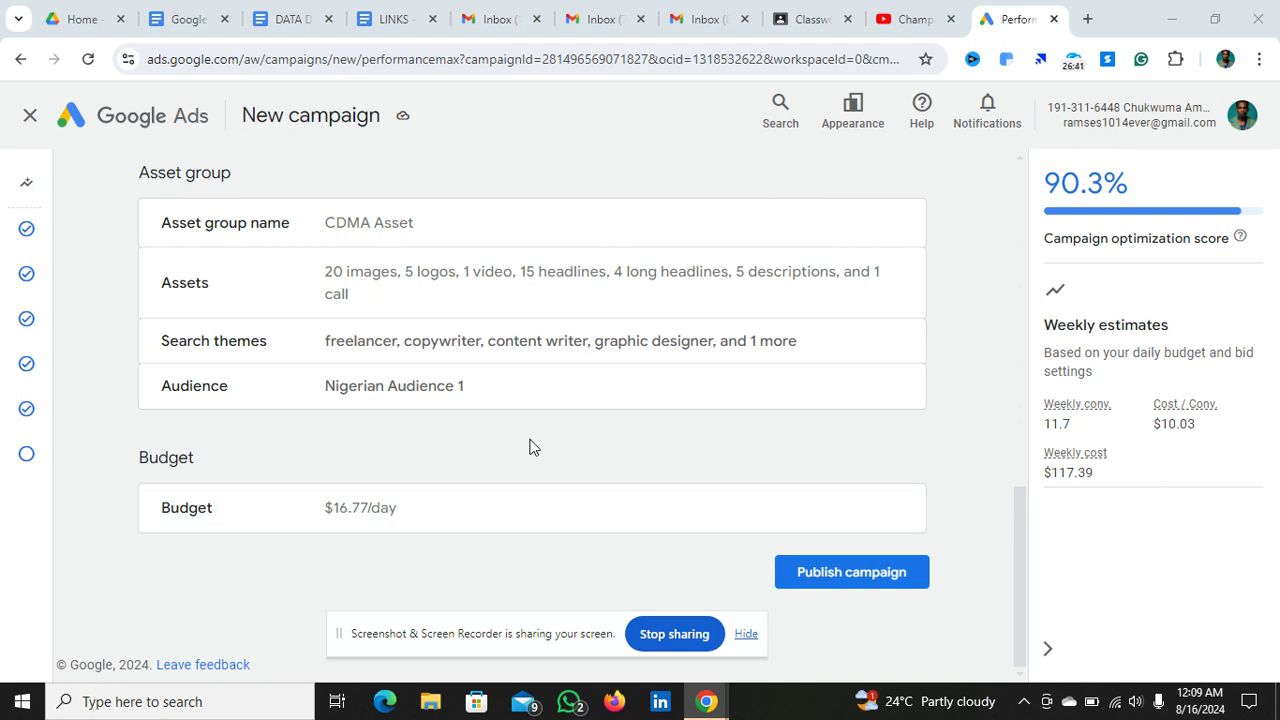
scroll(966, 418, "up", 3)
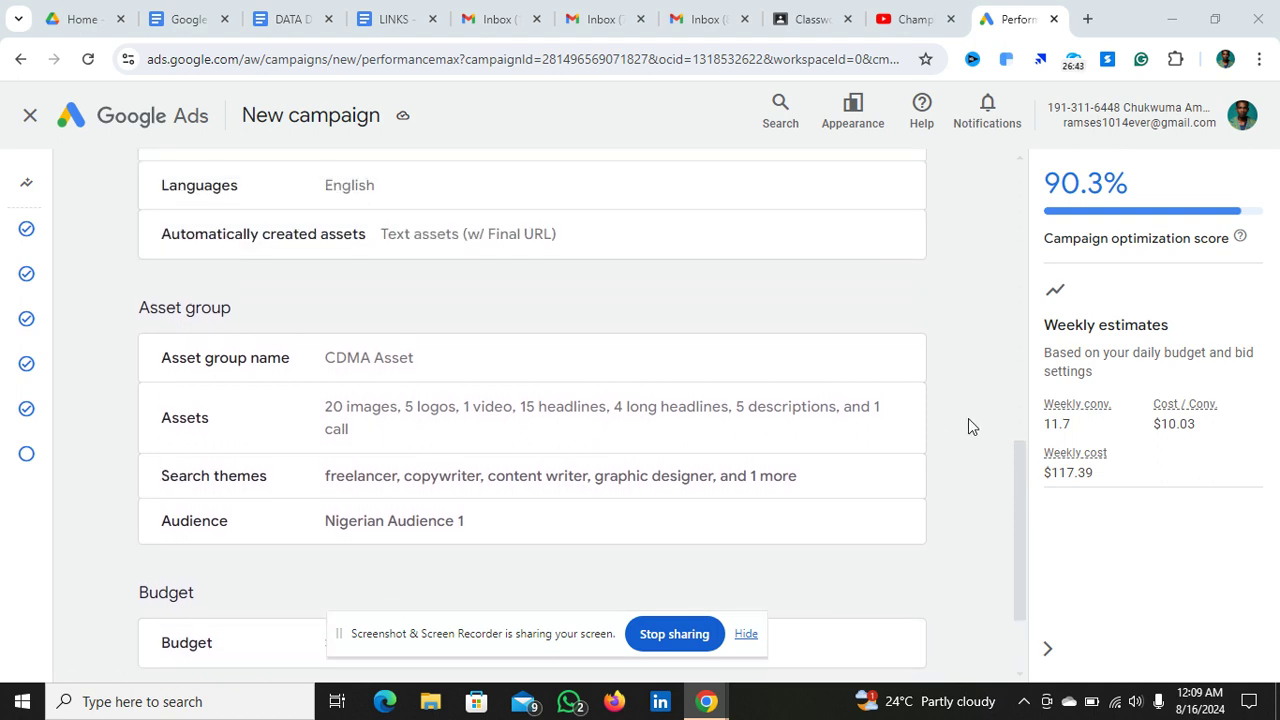
scroll(968, 418, "down", 4)
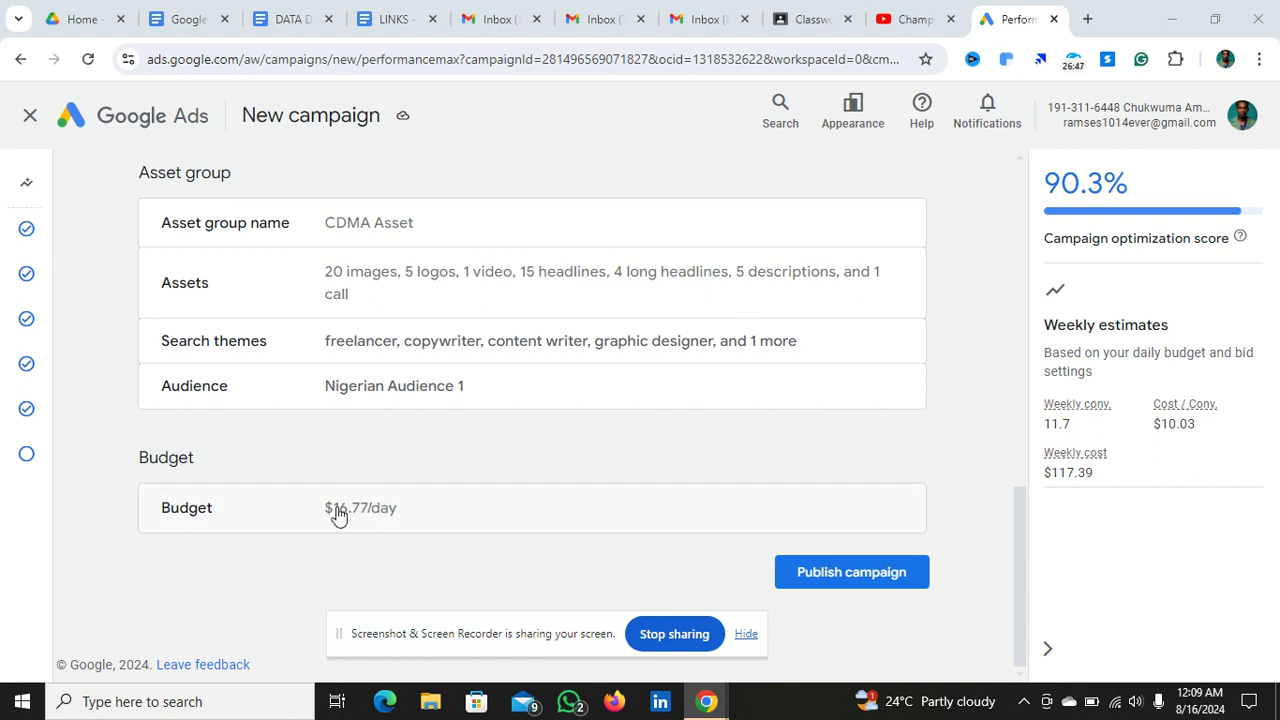
Recheck the full campaign summary before publishing, from the recommendations, campaign name, type and goal down to the budget
scroll(974, 392, "up", 5)
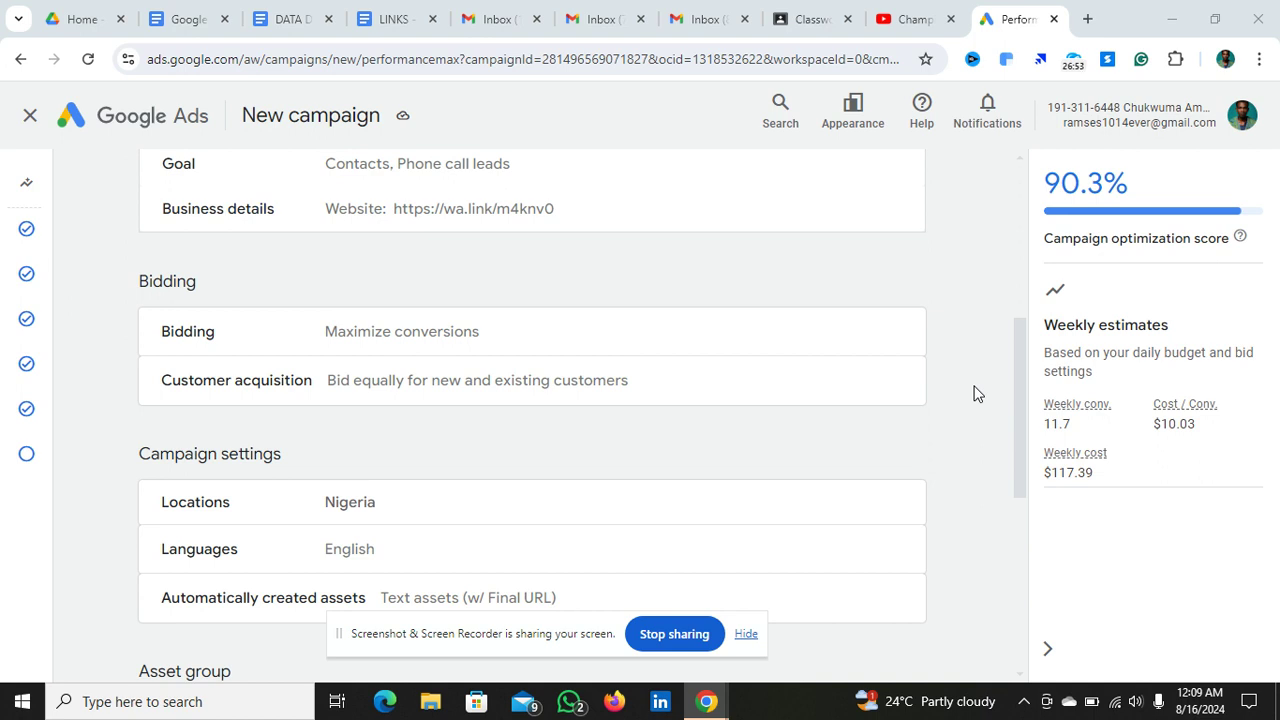
scroll(976, 393, "up", 5)
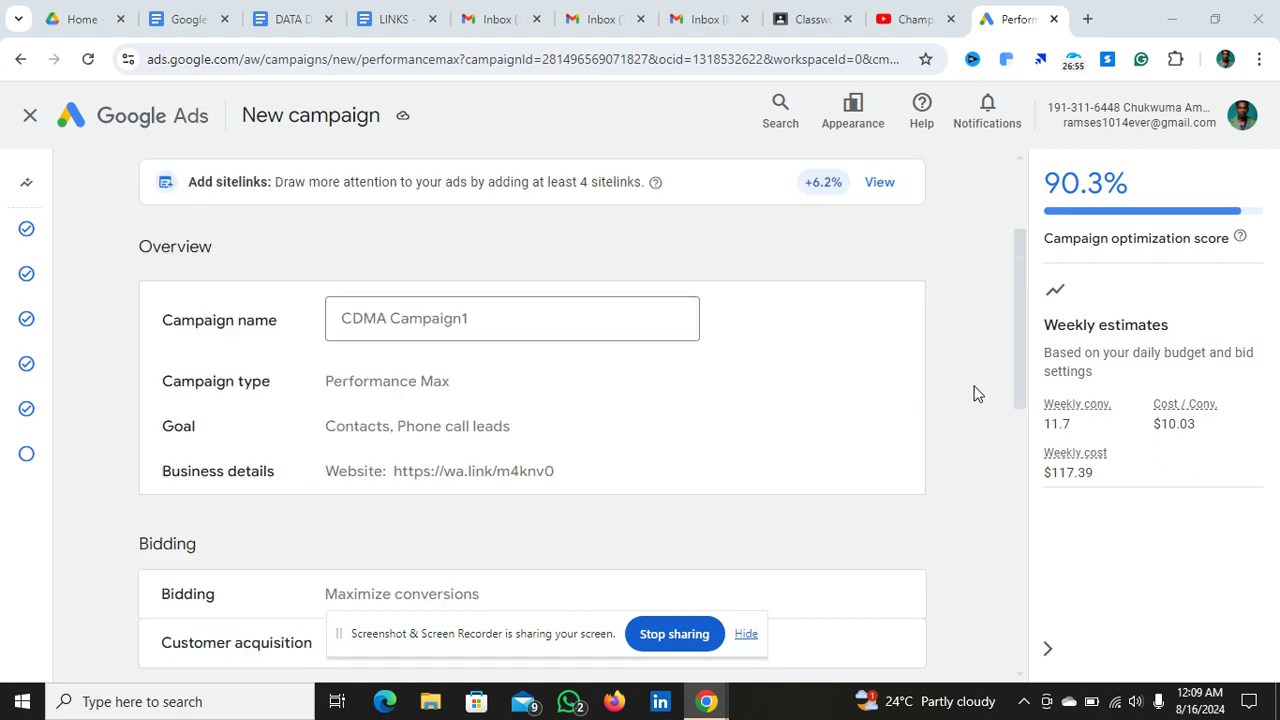
scroll(976, 393, "down", 2)
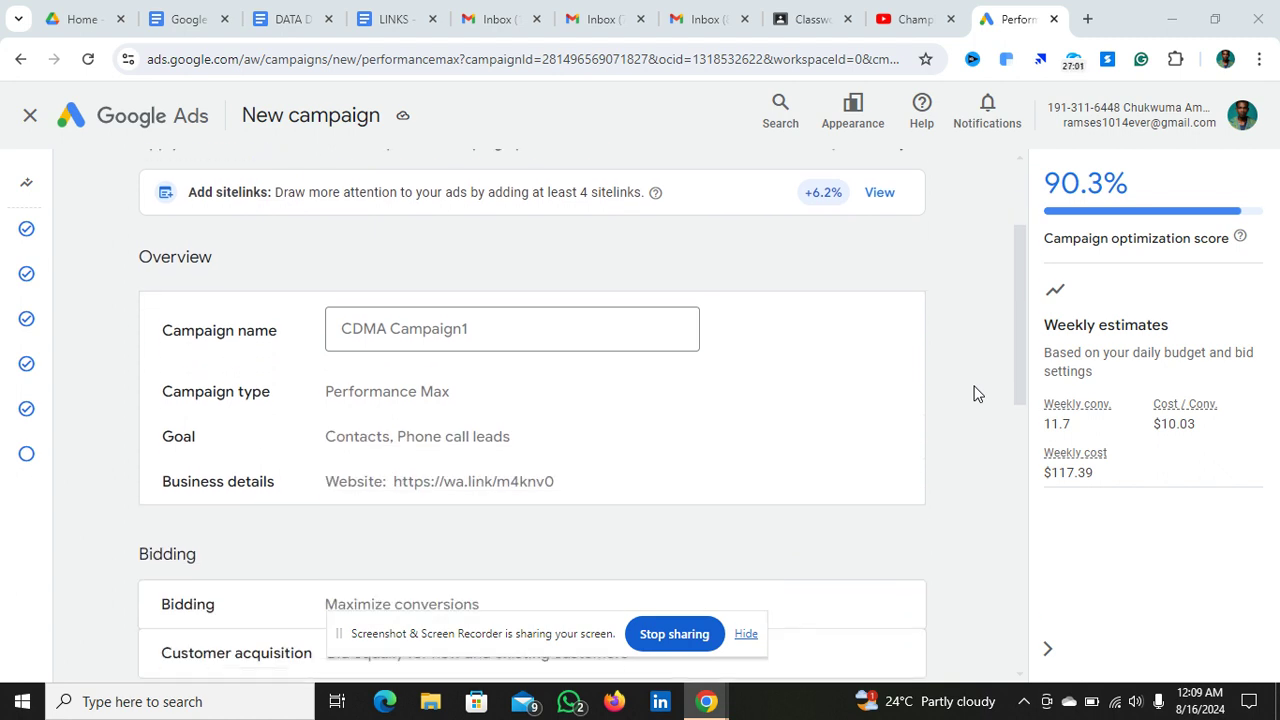
scroll(976, 393, "down", 8)
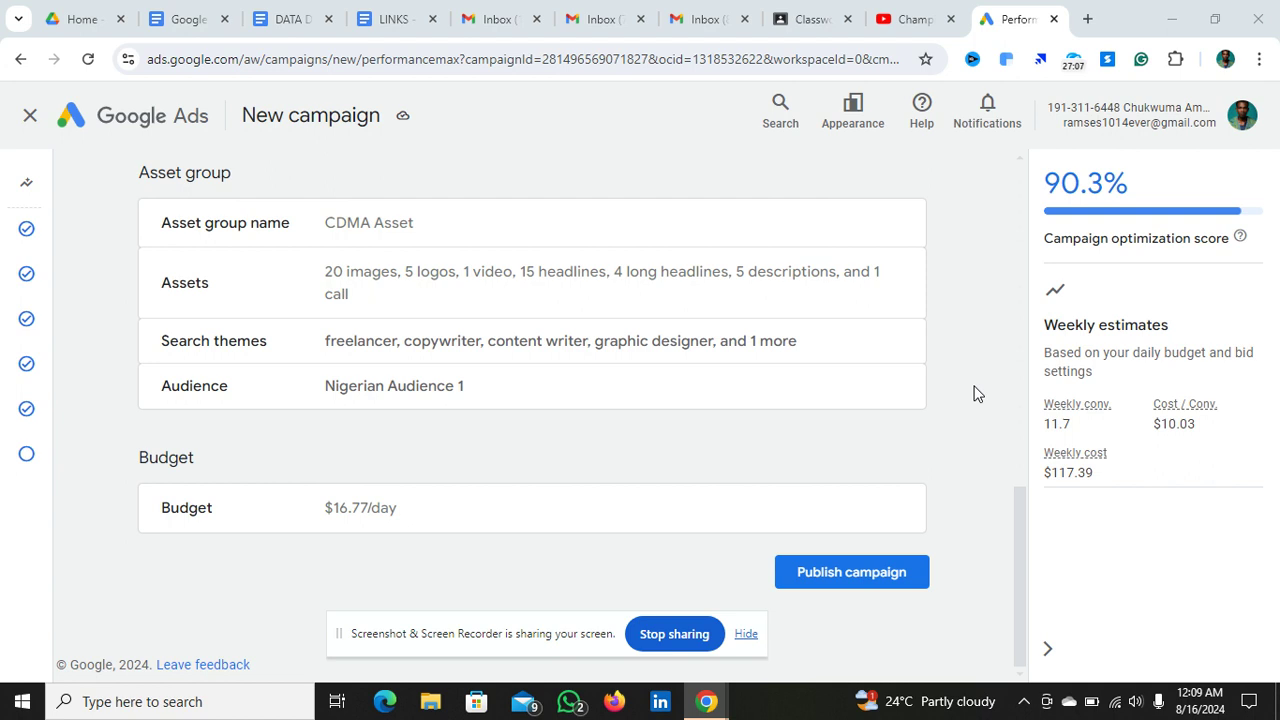
scroll(976, 393, "up", 8)
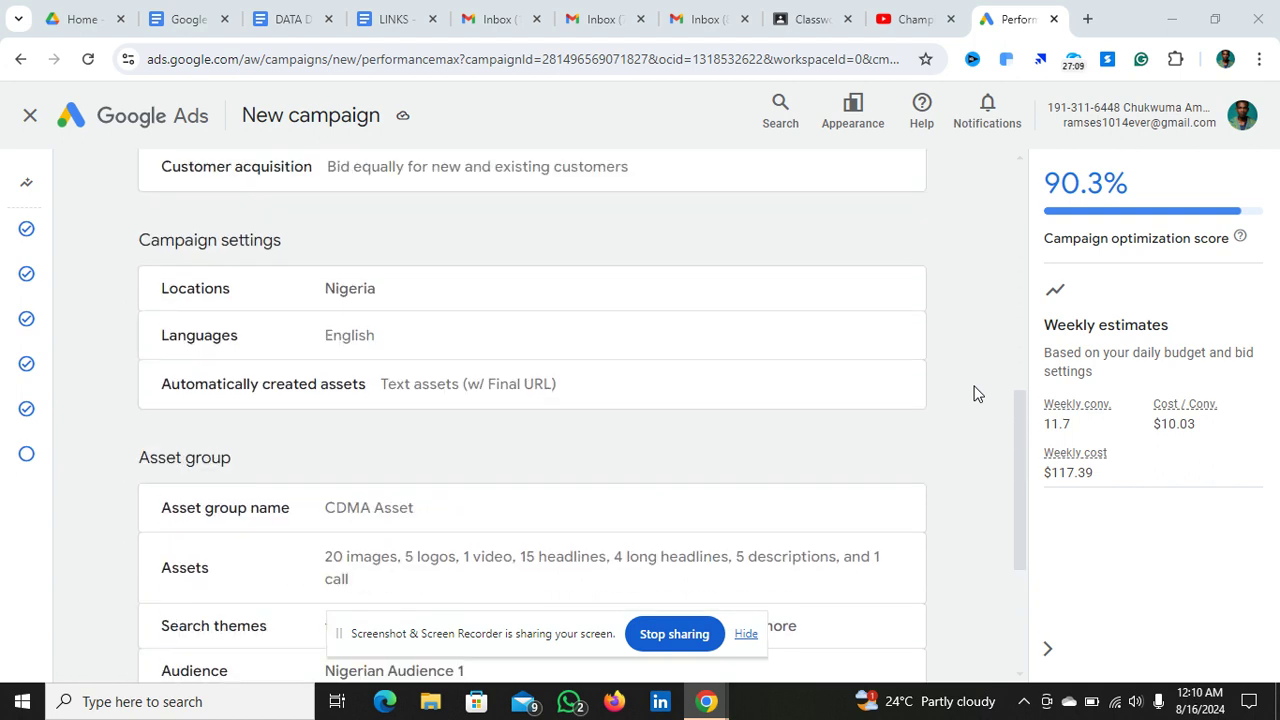
scroll(976, 393, "up", 2)
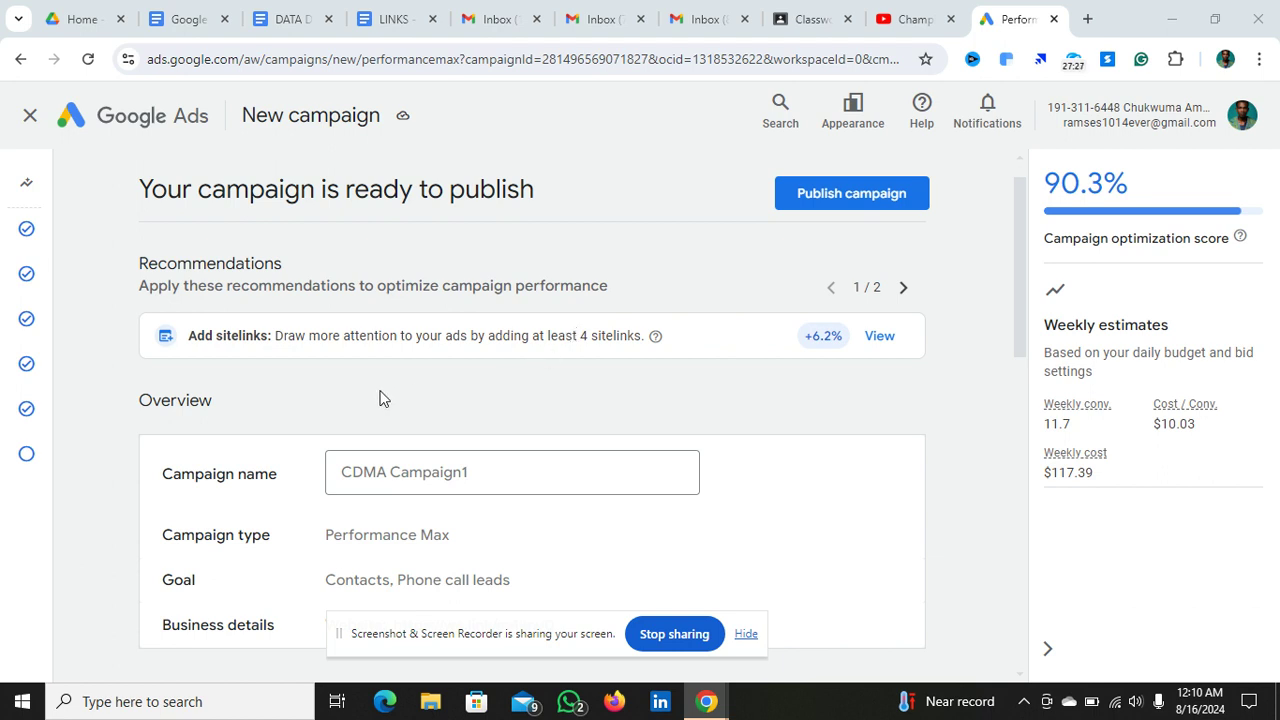
mouse_move(29, 240)
scroll(993, 323, "down", 6)
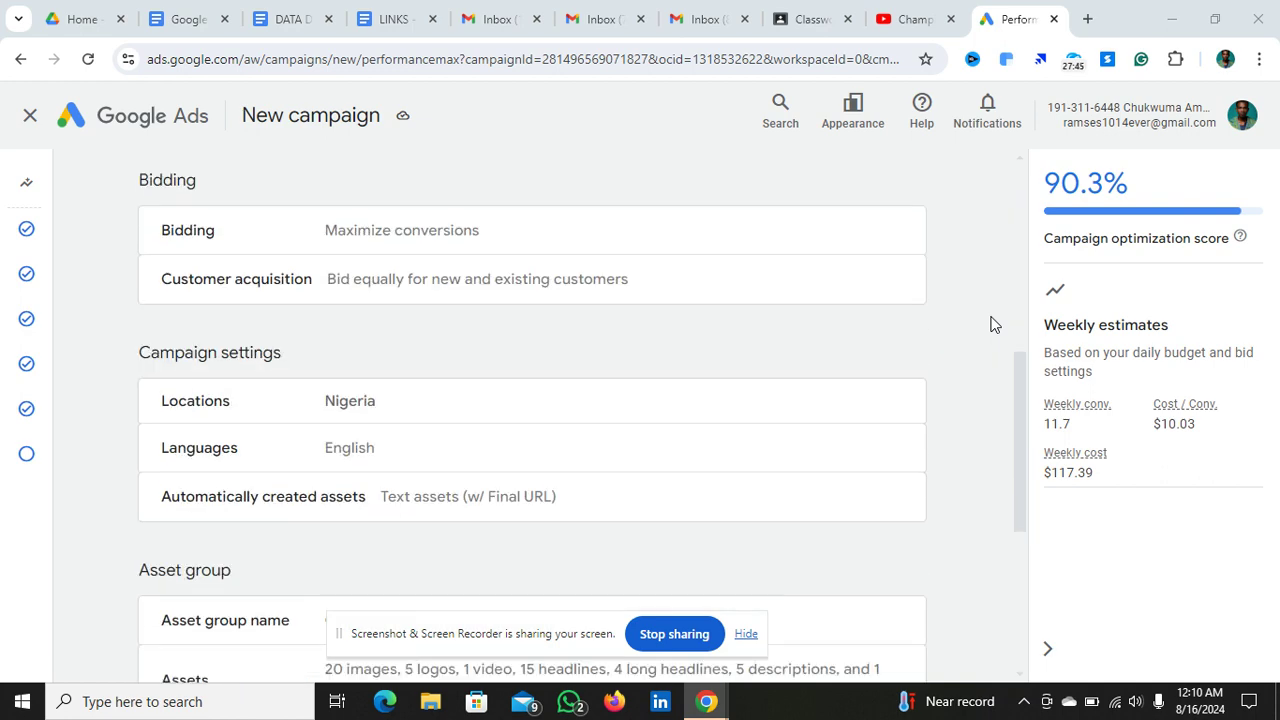
scroll(993, 323, "down", 2)
scroll(993, 323, "down", 2)
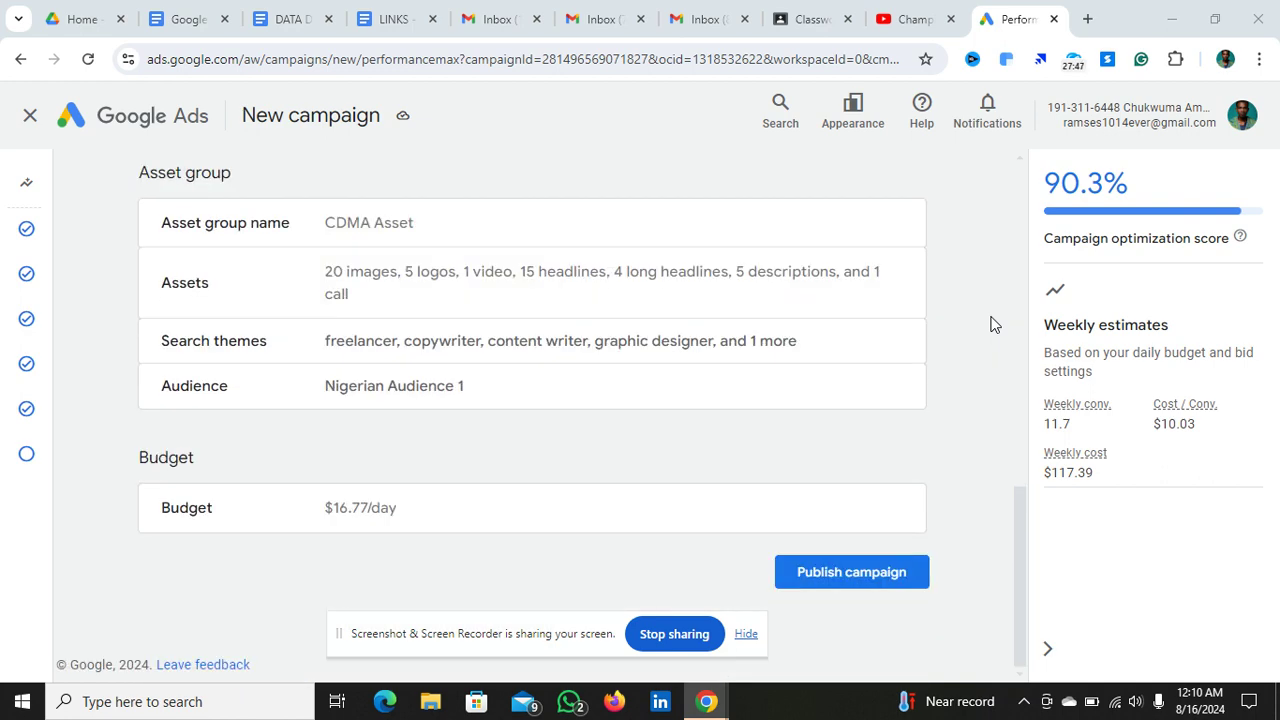